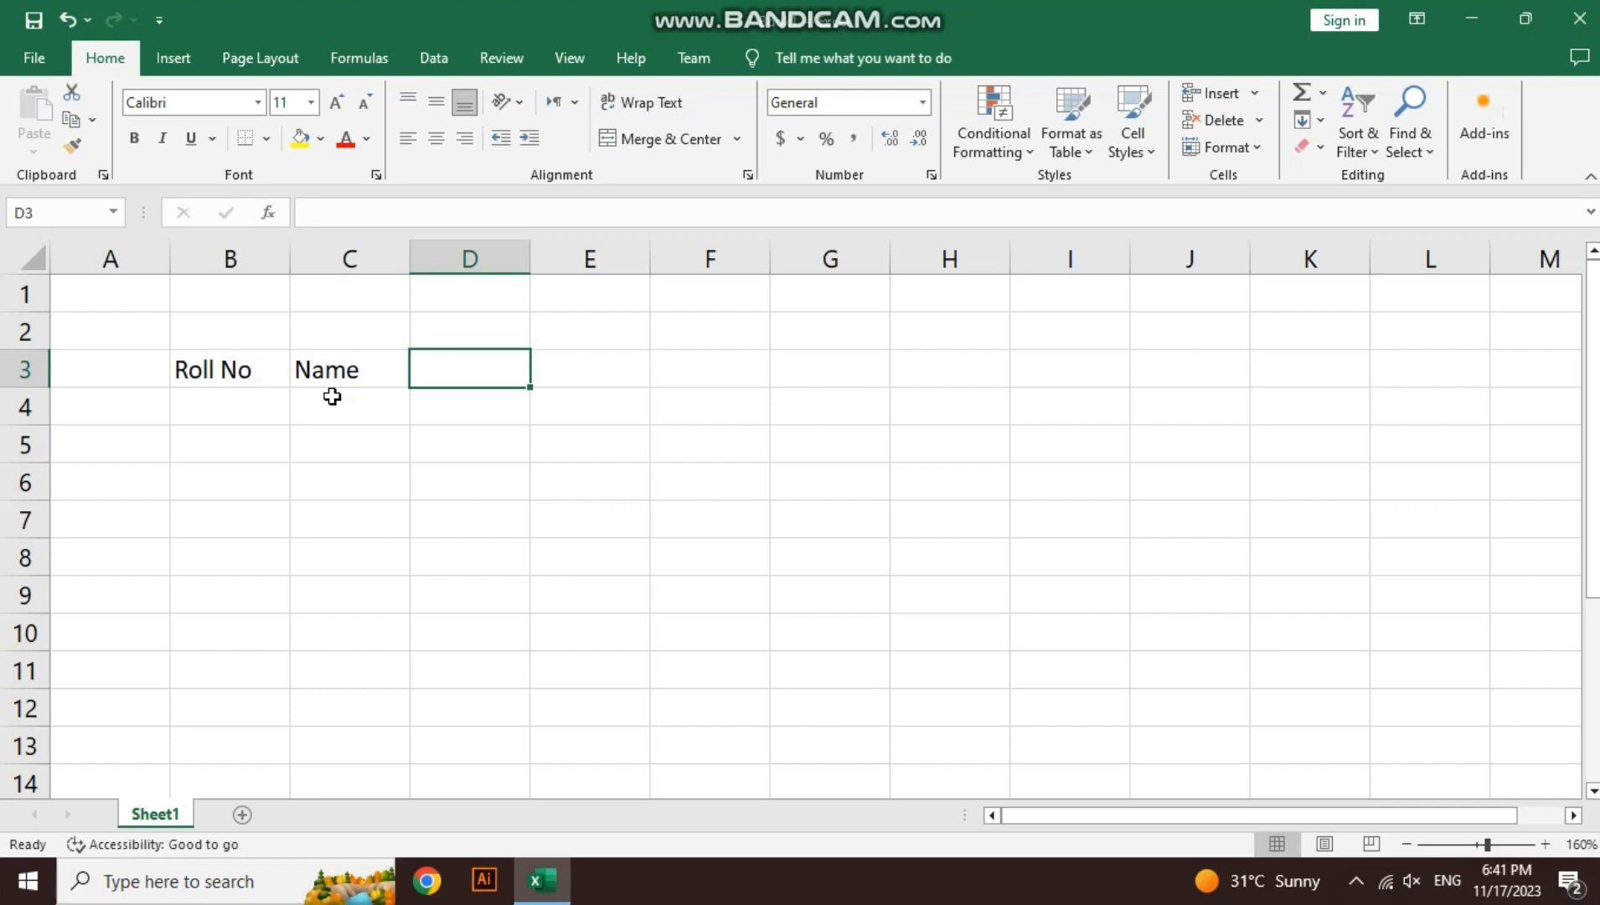
Enter the subject headings Urdu, Eng, Ismt, Math and Phy in cells D3 through H3
type("Urdu")
key("Tab")
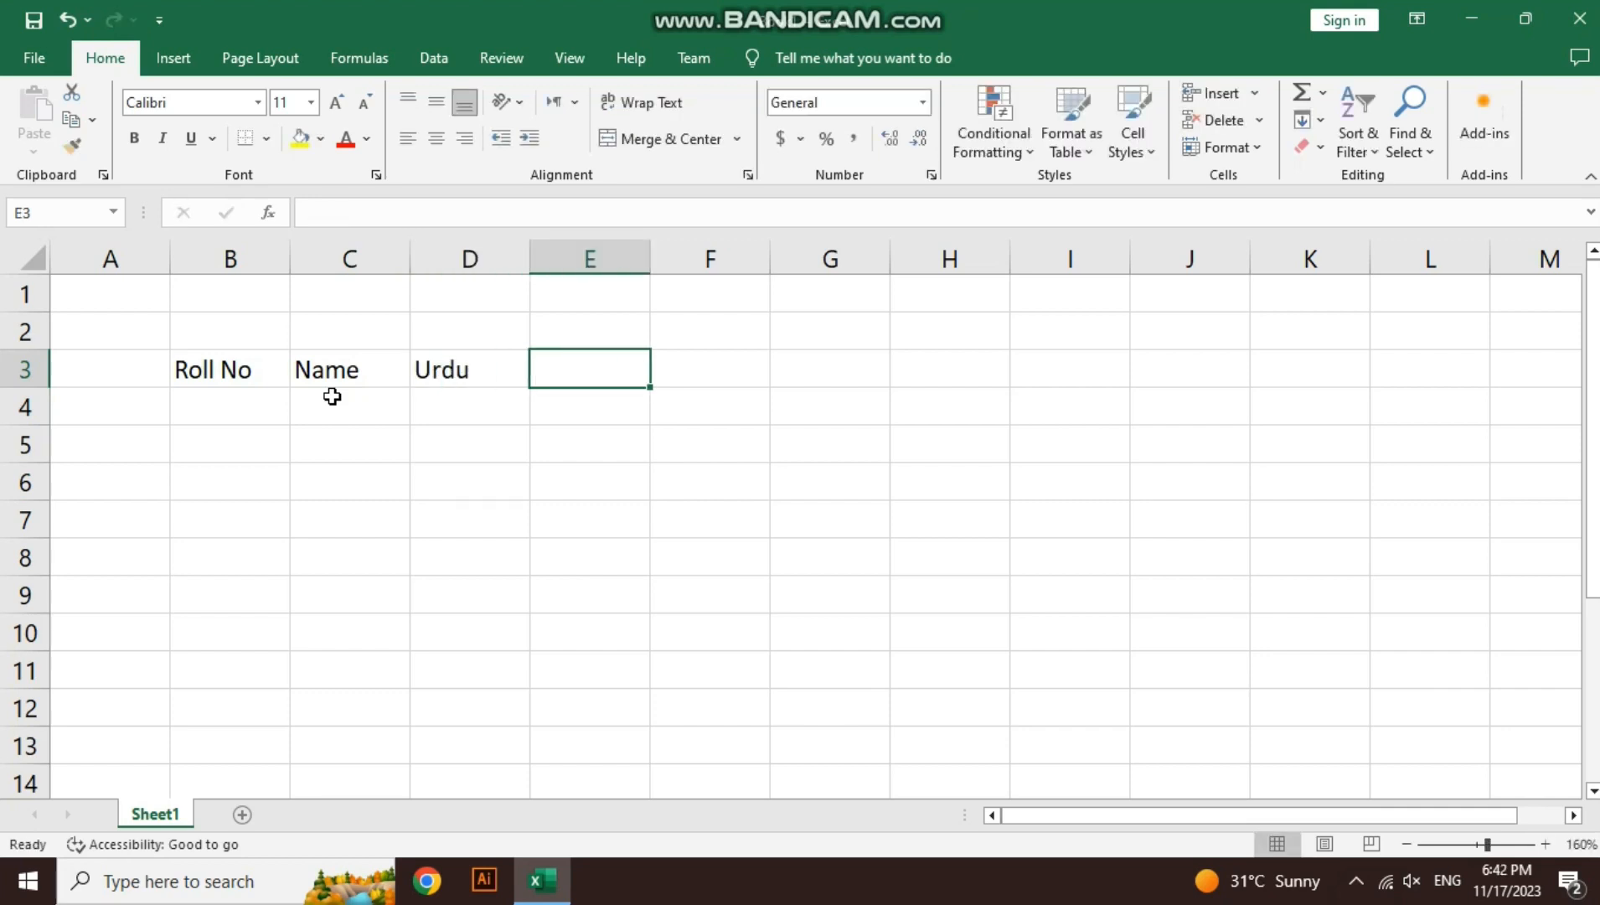
type("Eng")
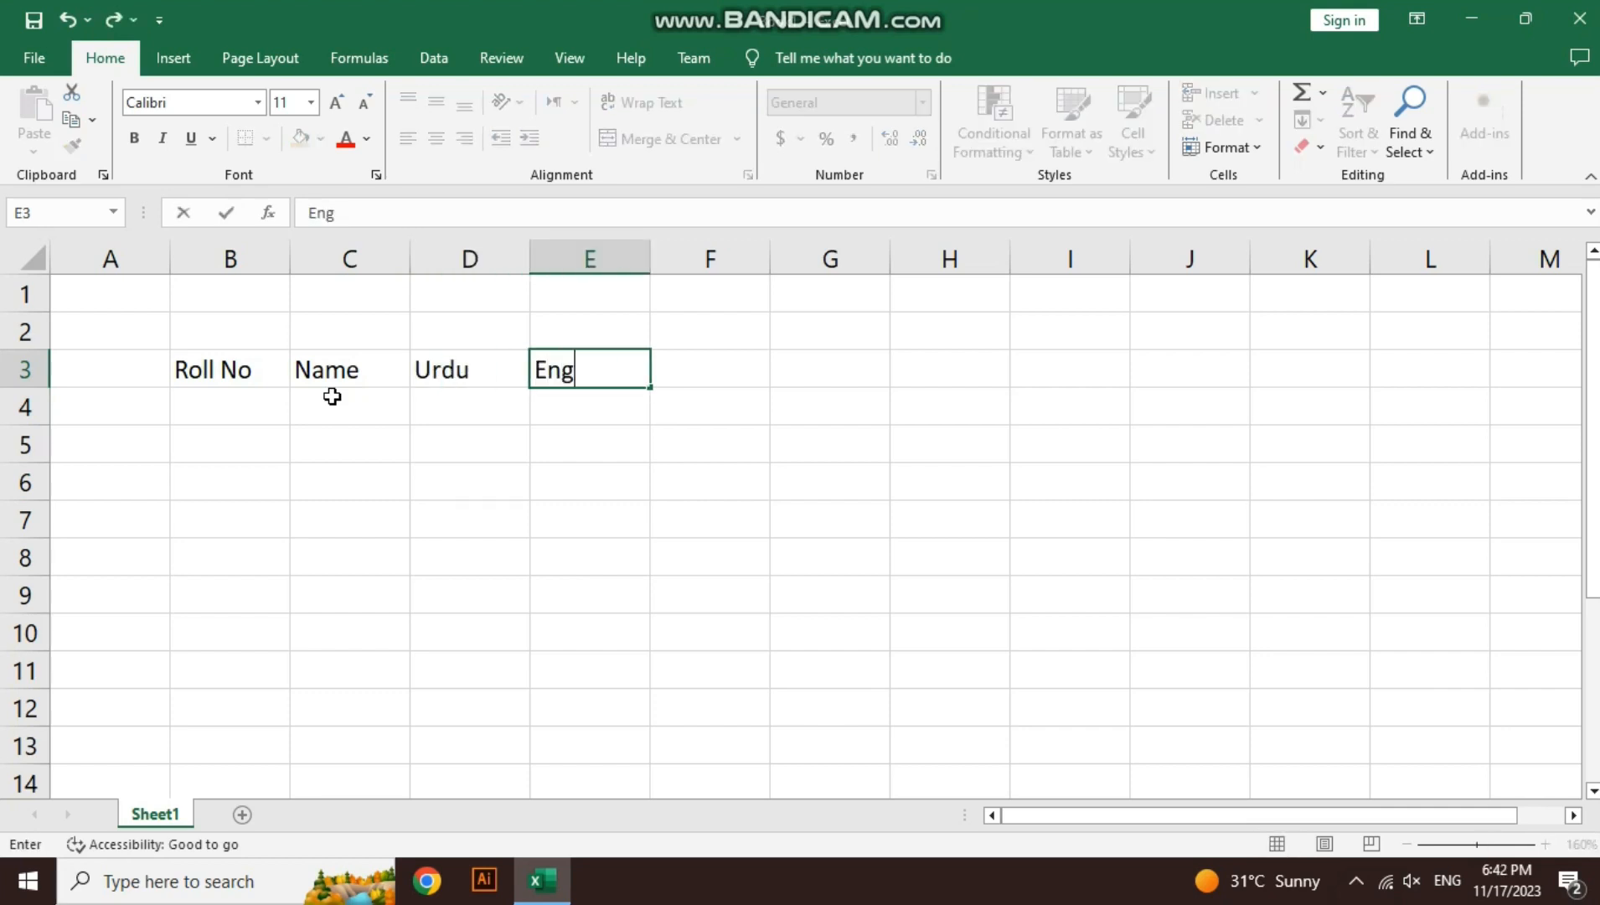
key("Tab")
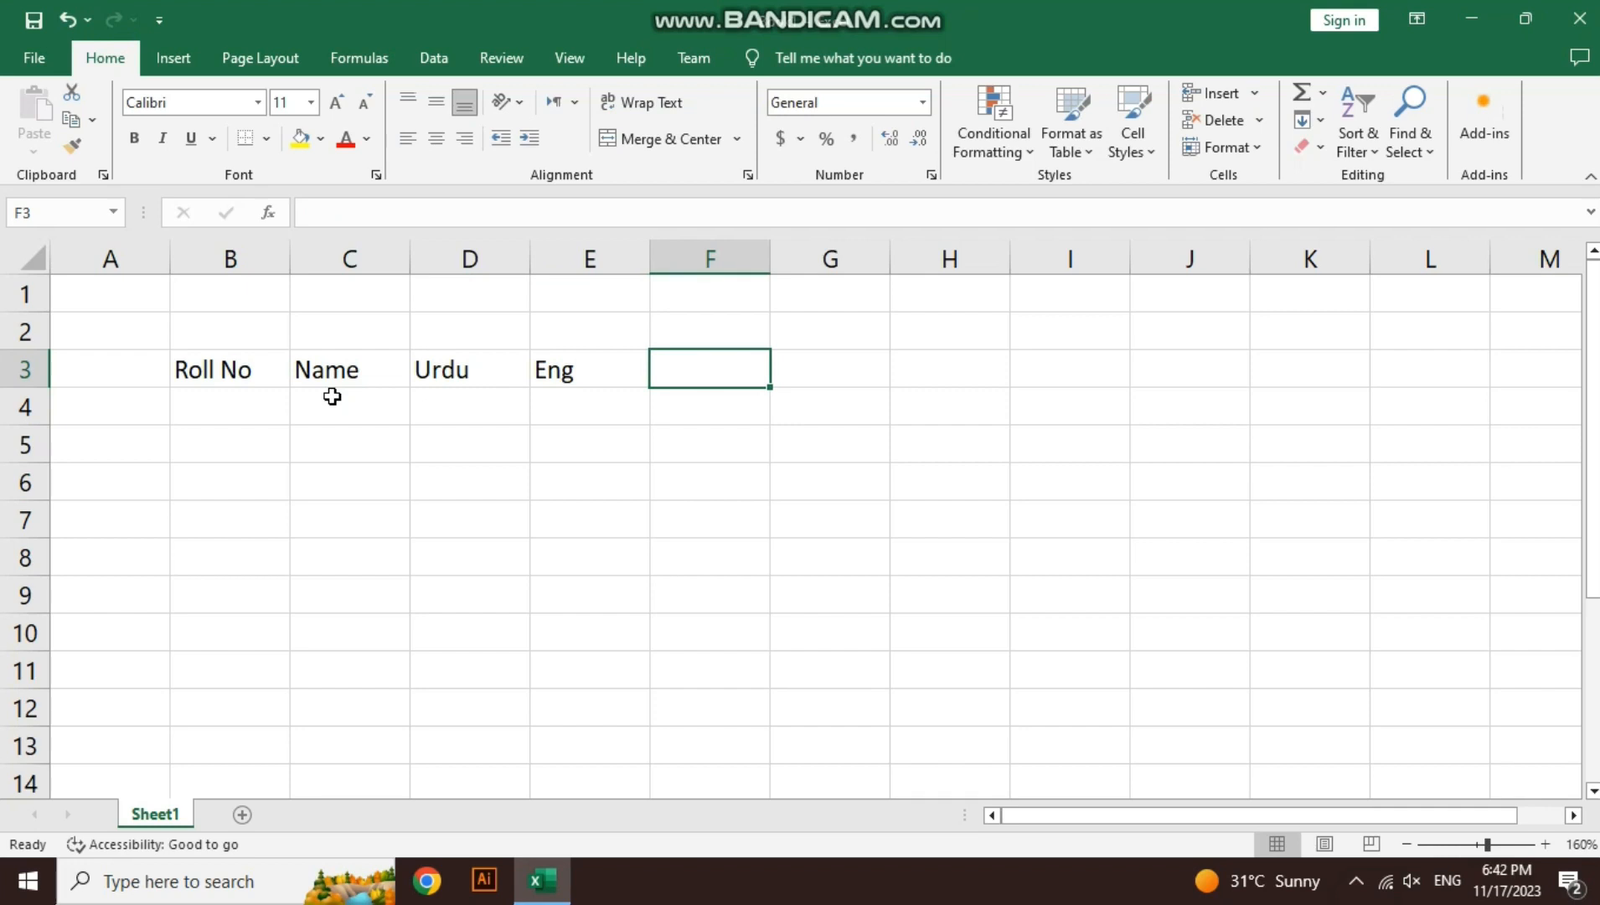
type("Ismt")
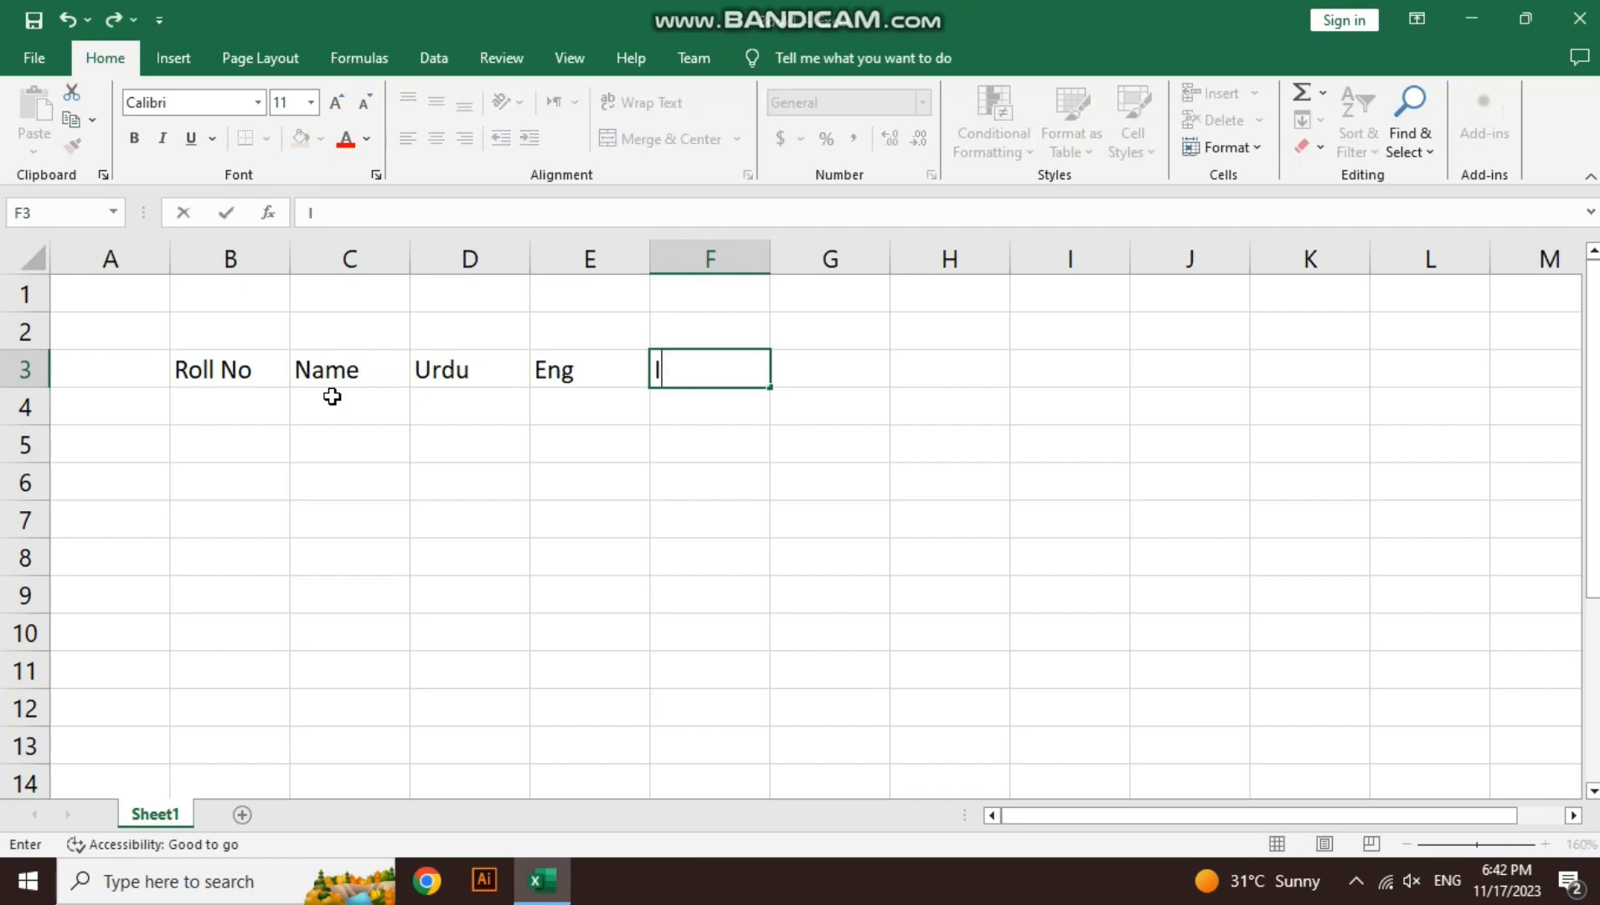
key("Tab")
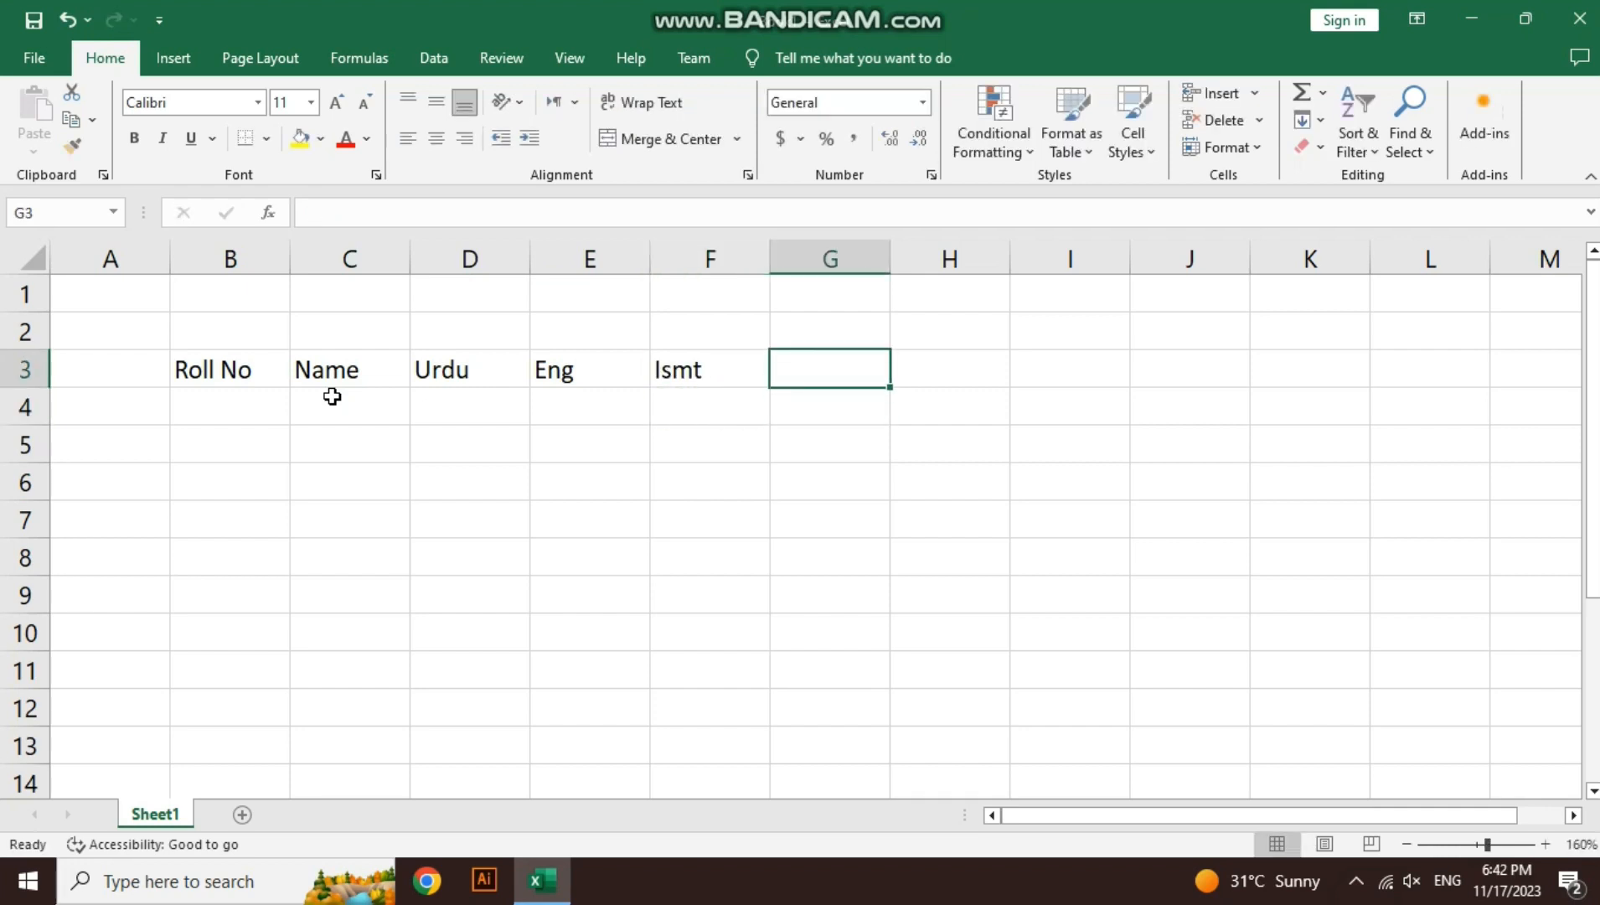
type("Math")
key("Tab")
type("Phy")
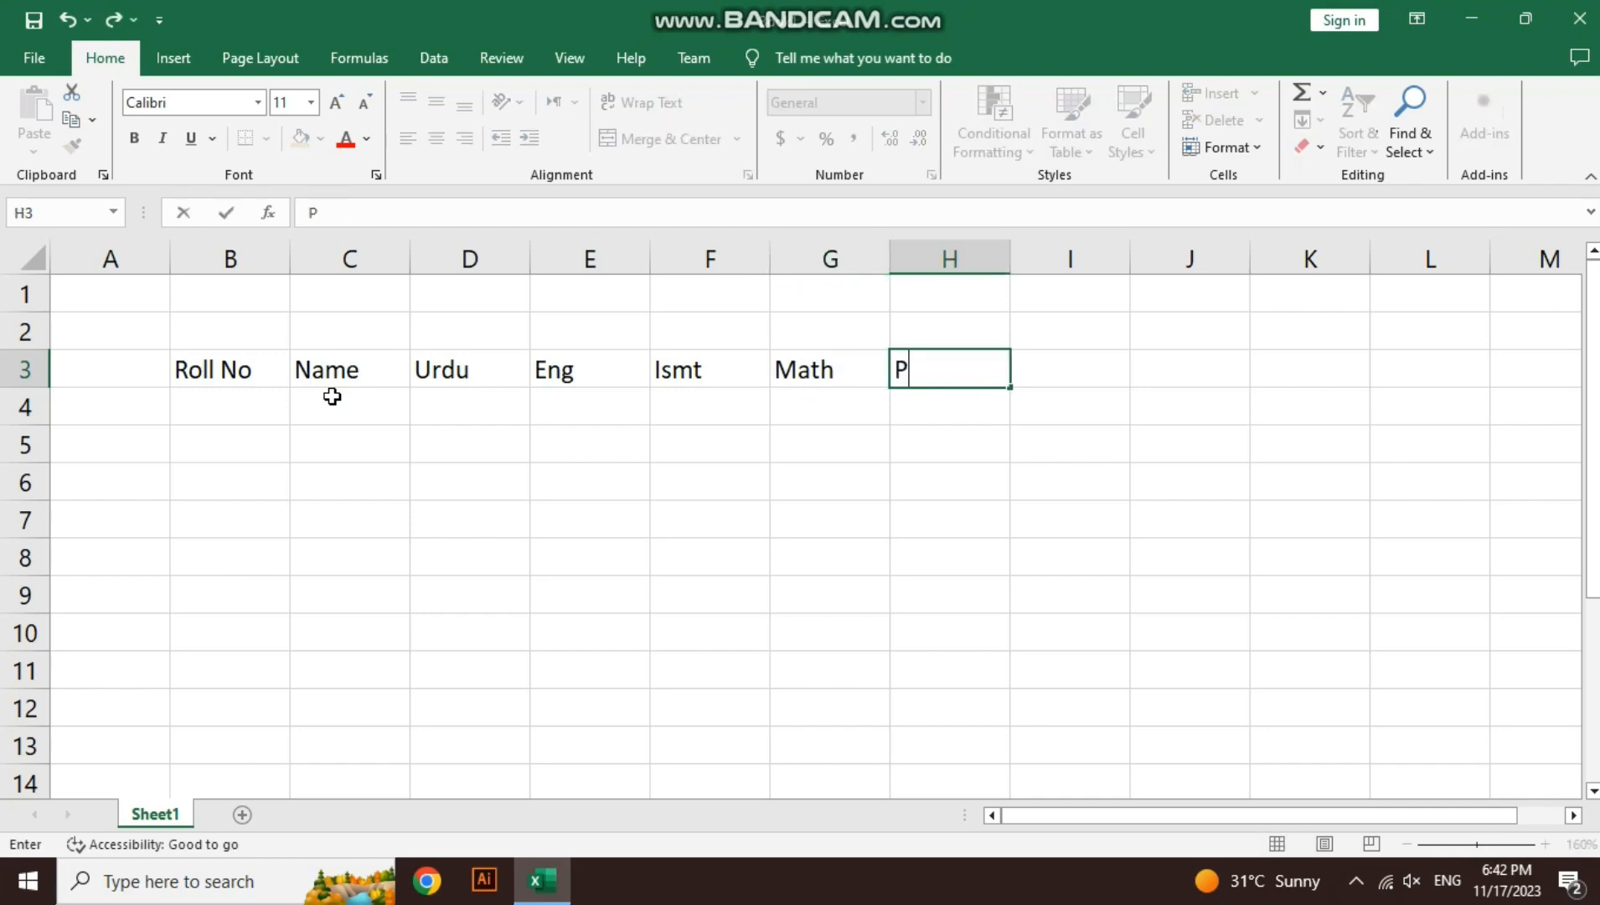
key("Tab")
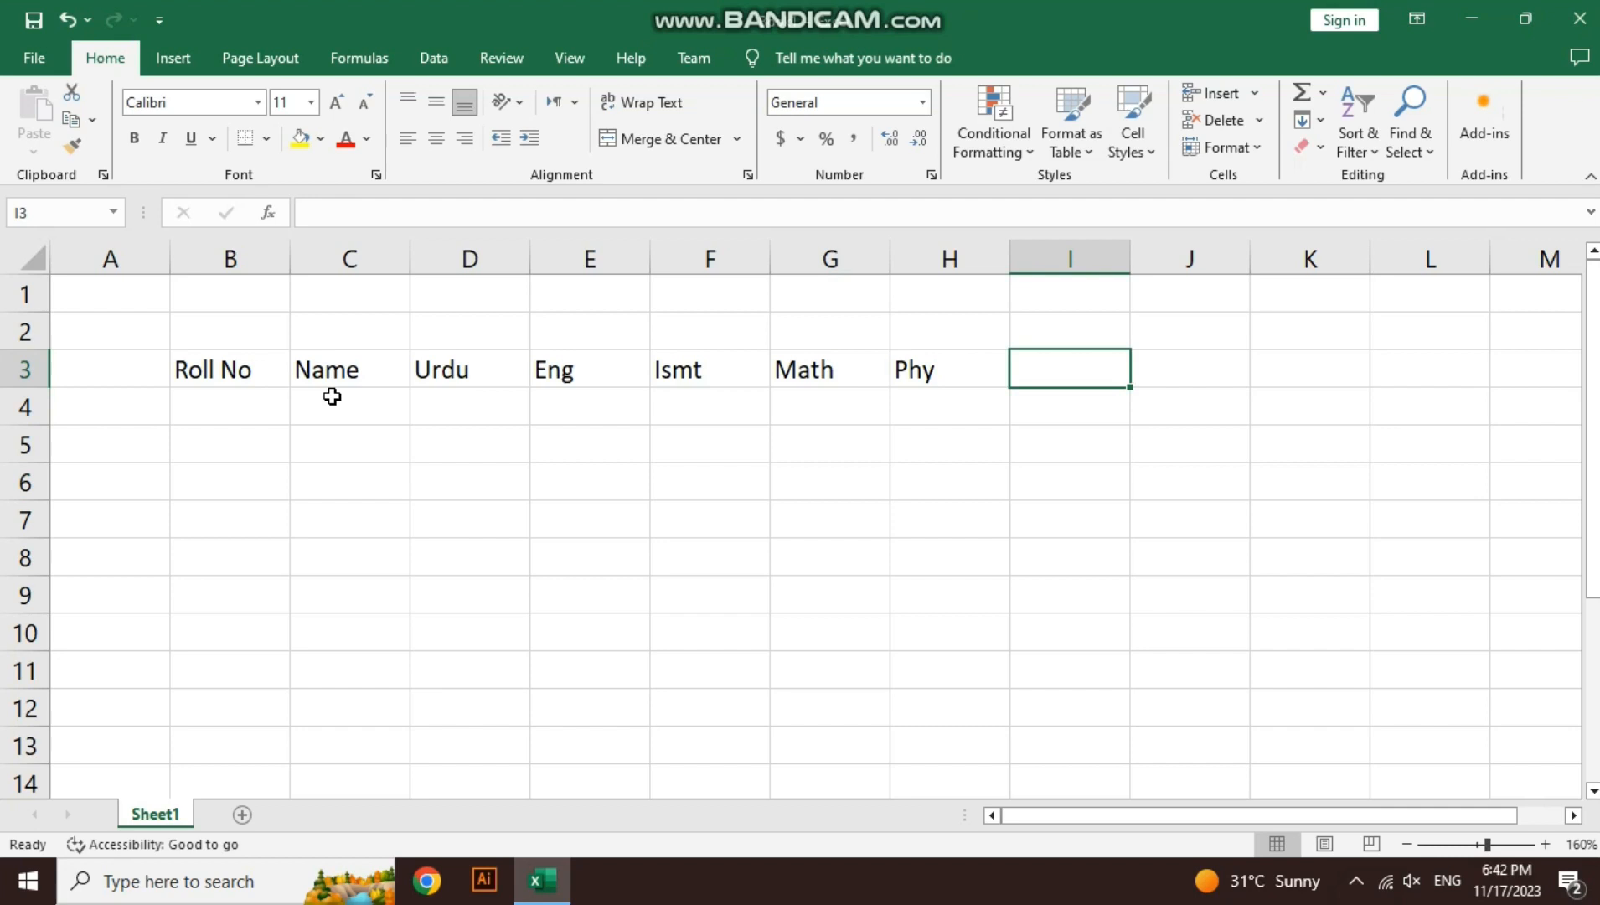
Enter the heading Obt Marks in I3 and widen column I slightly to fit it
type("Obt M")
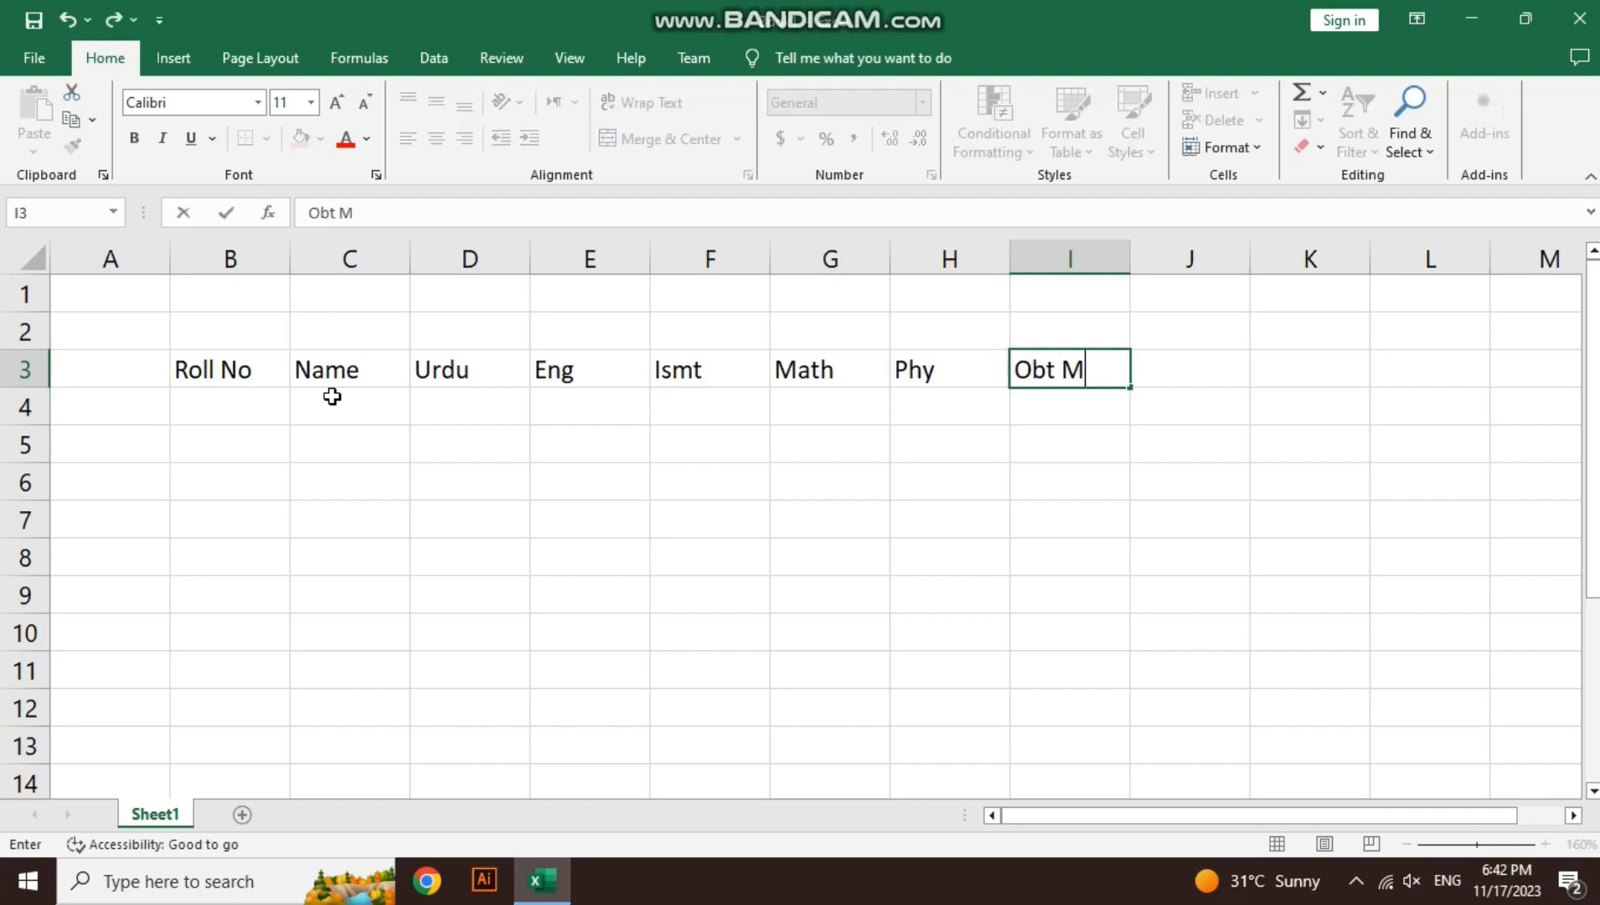
type("arks")
key("Return")
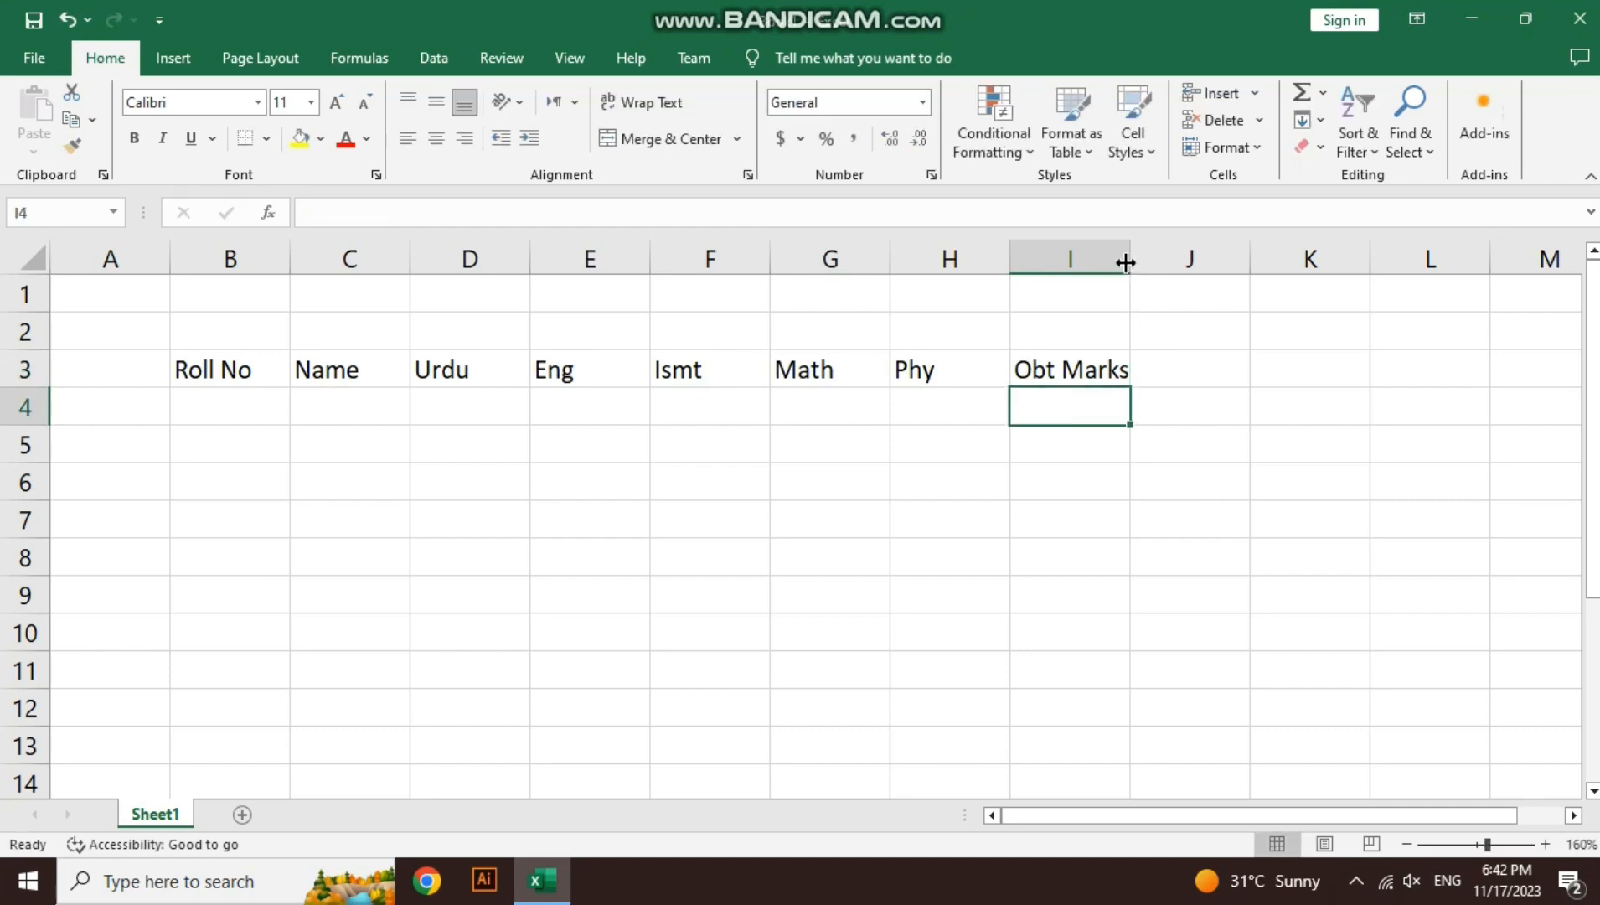
left_click_drag(1126, 263, 1139, 262)
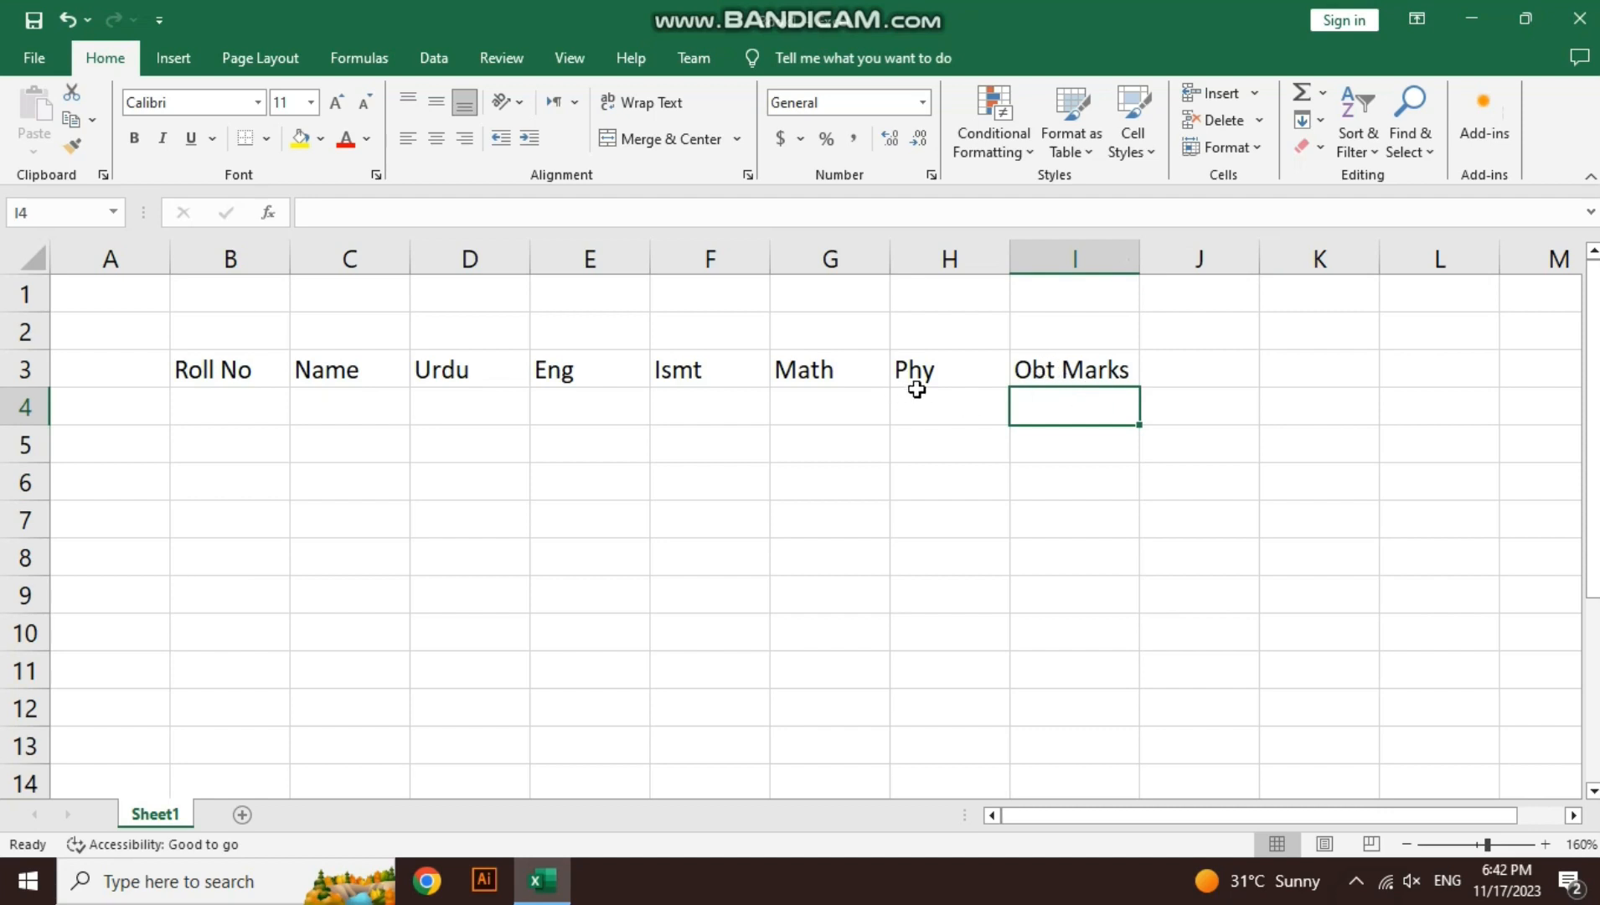
Add the headings Total Marks, Per%, Grade and Rank in cells J3 through M3
left_click_drag(918, 383, 1043, 415)
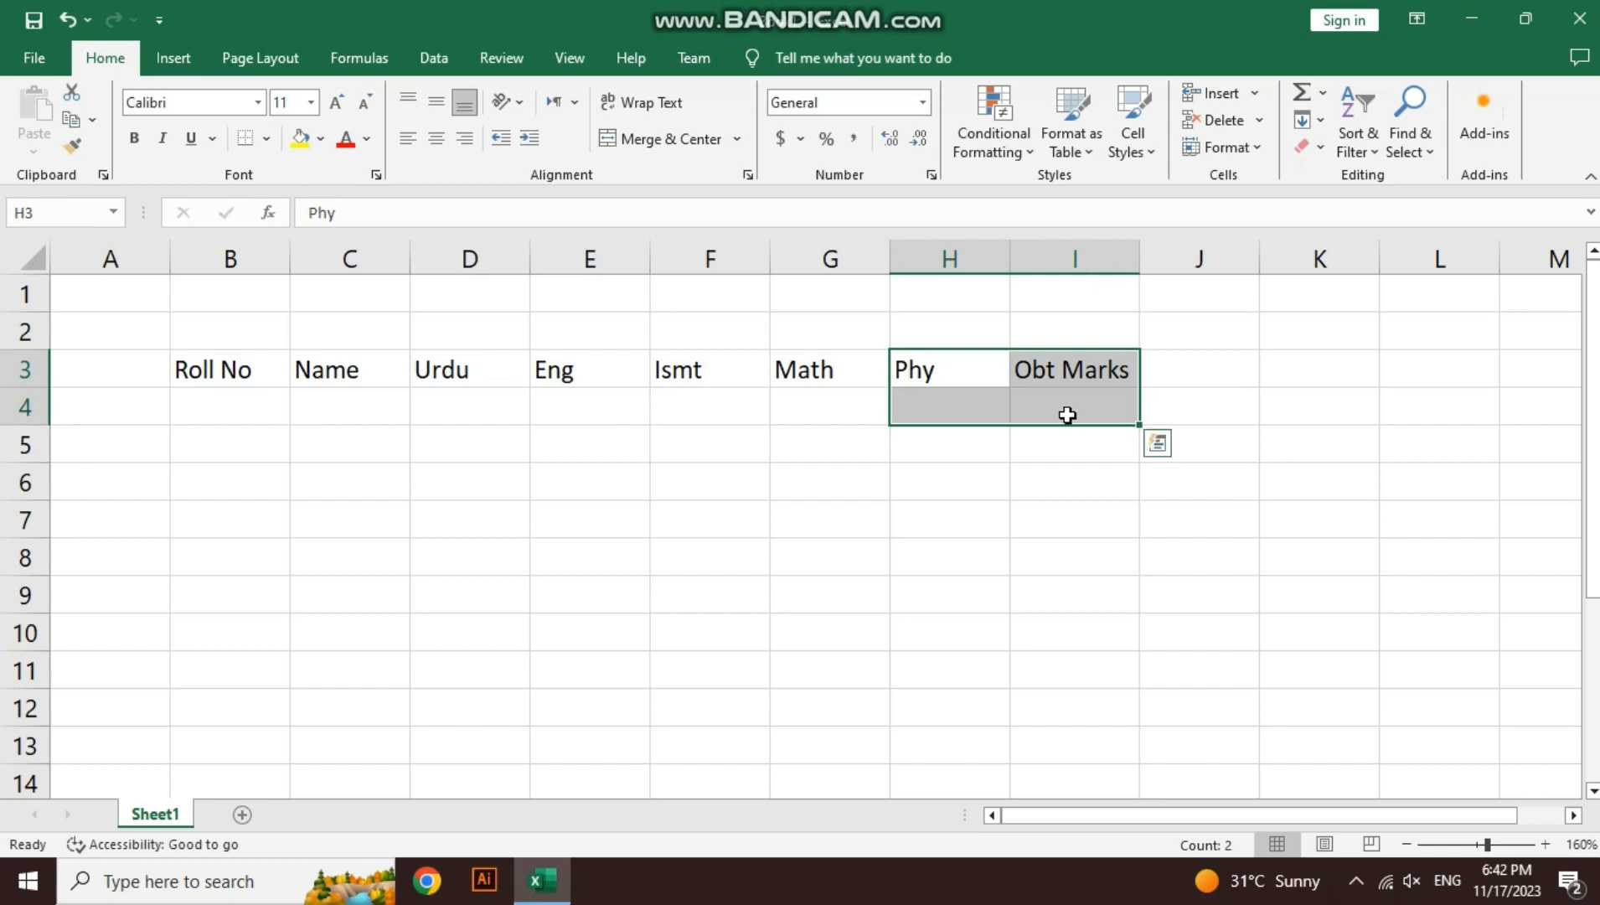
left_click(1067, 414)
left_click(1196, 374)
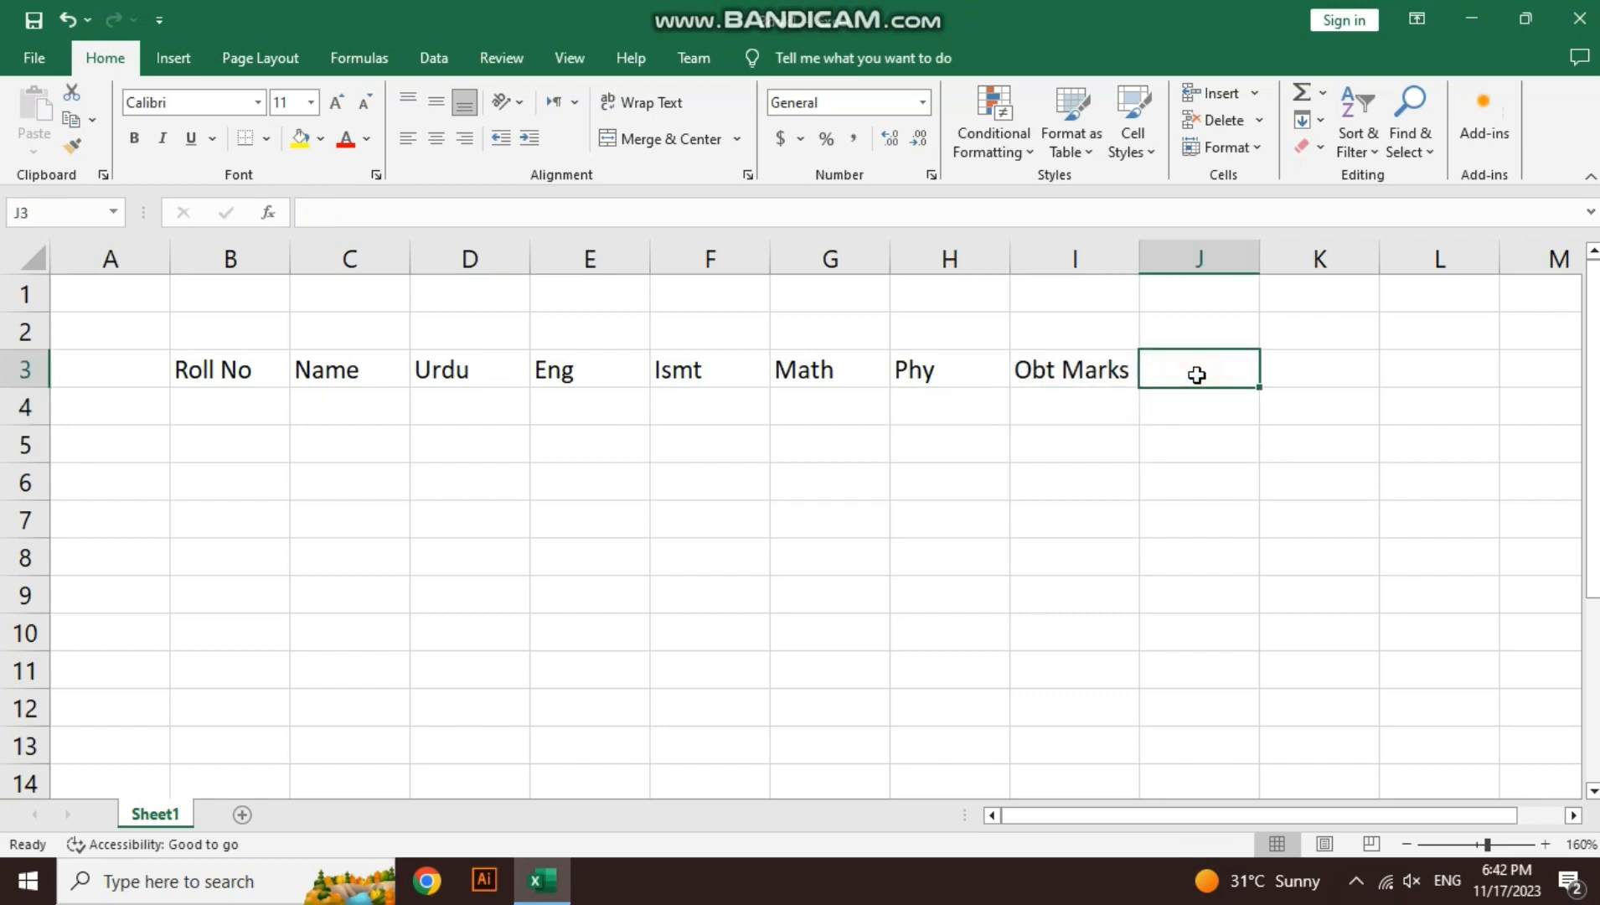
type("Total Marks")
key("Tab")
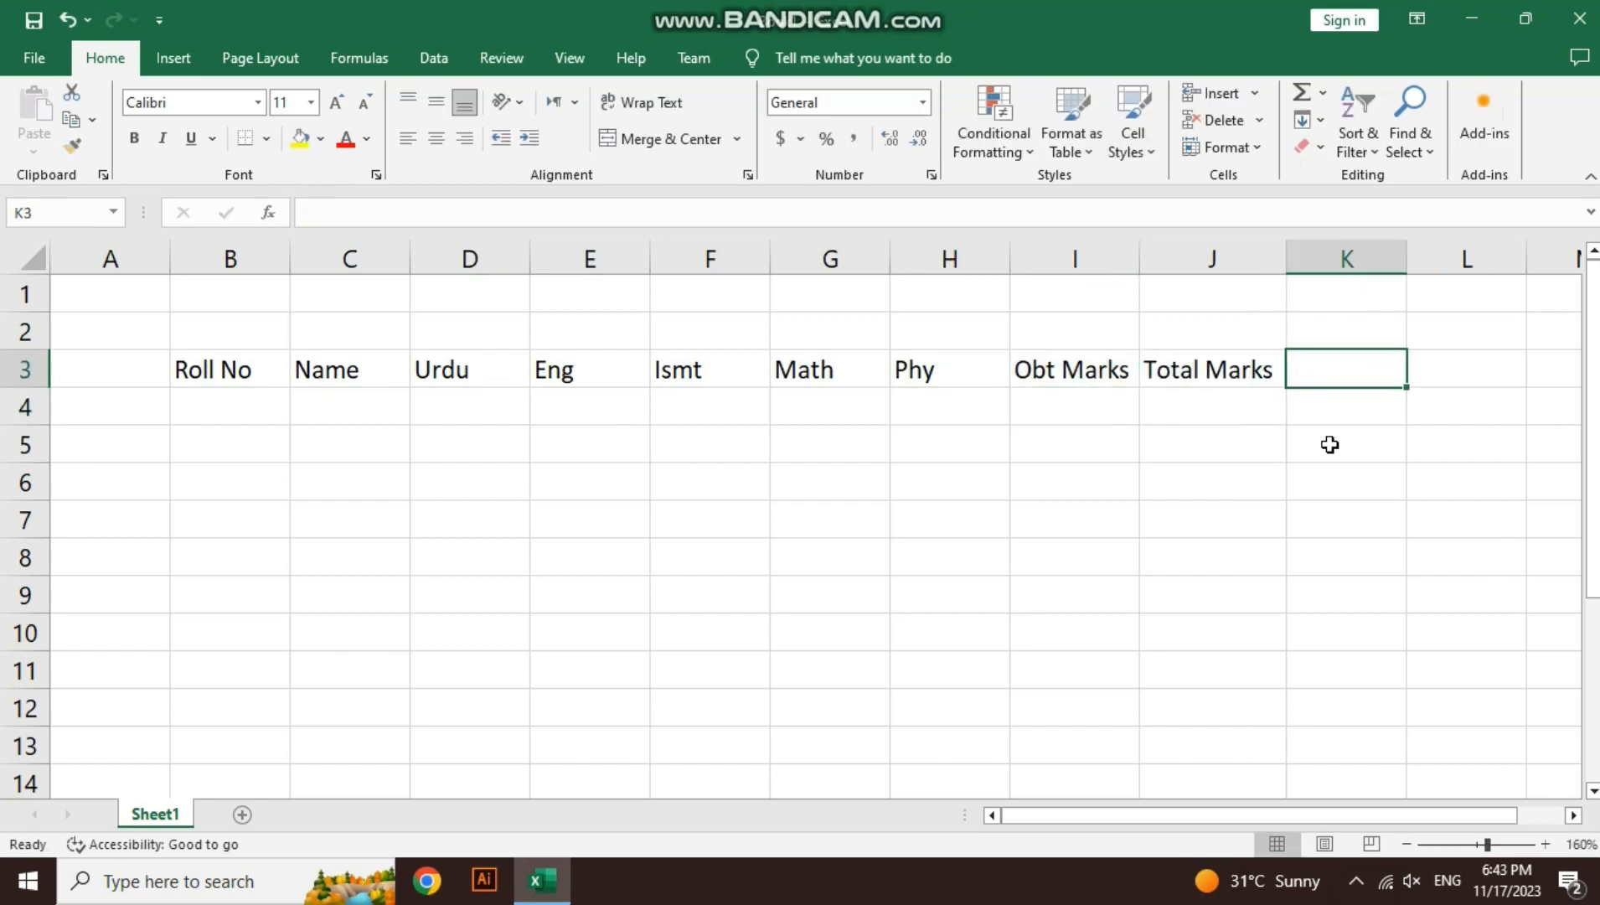
type("Per")
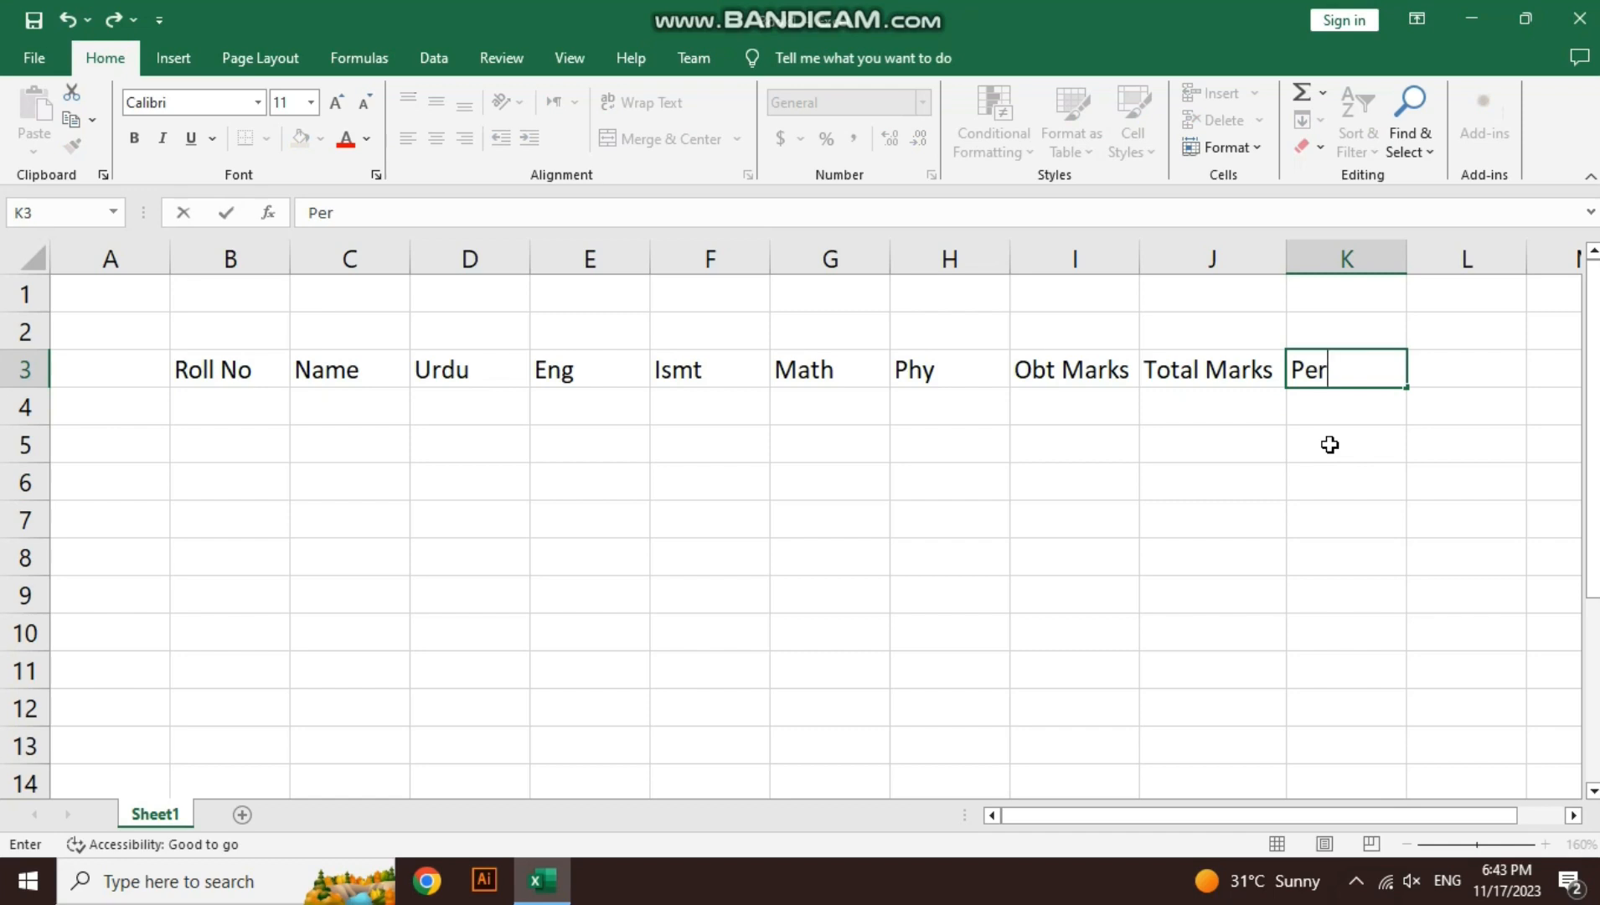
type("%")
key("Tab")
type("Grade")
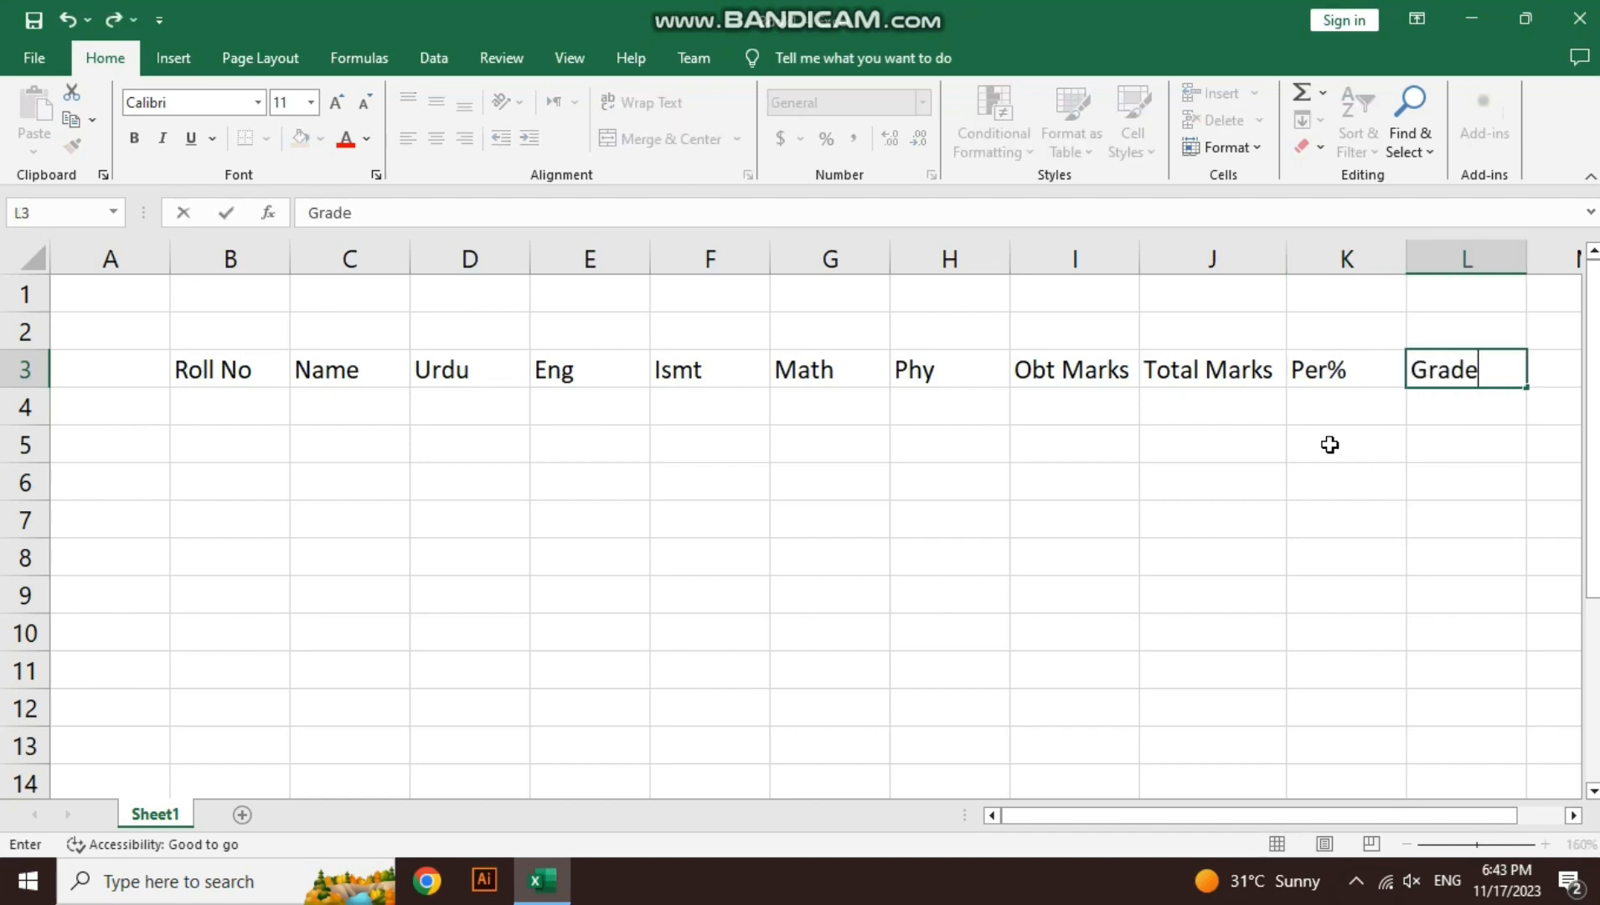
key("Tab")
type("Rank")
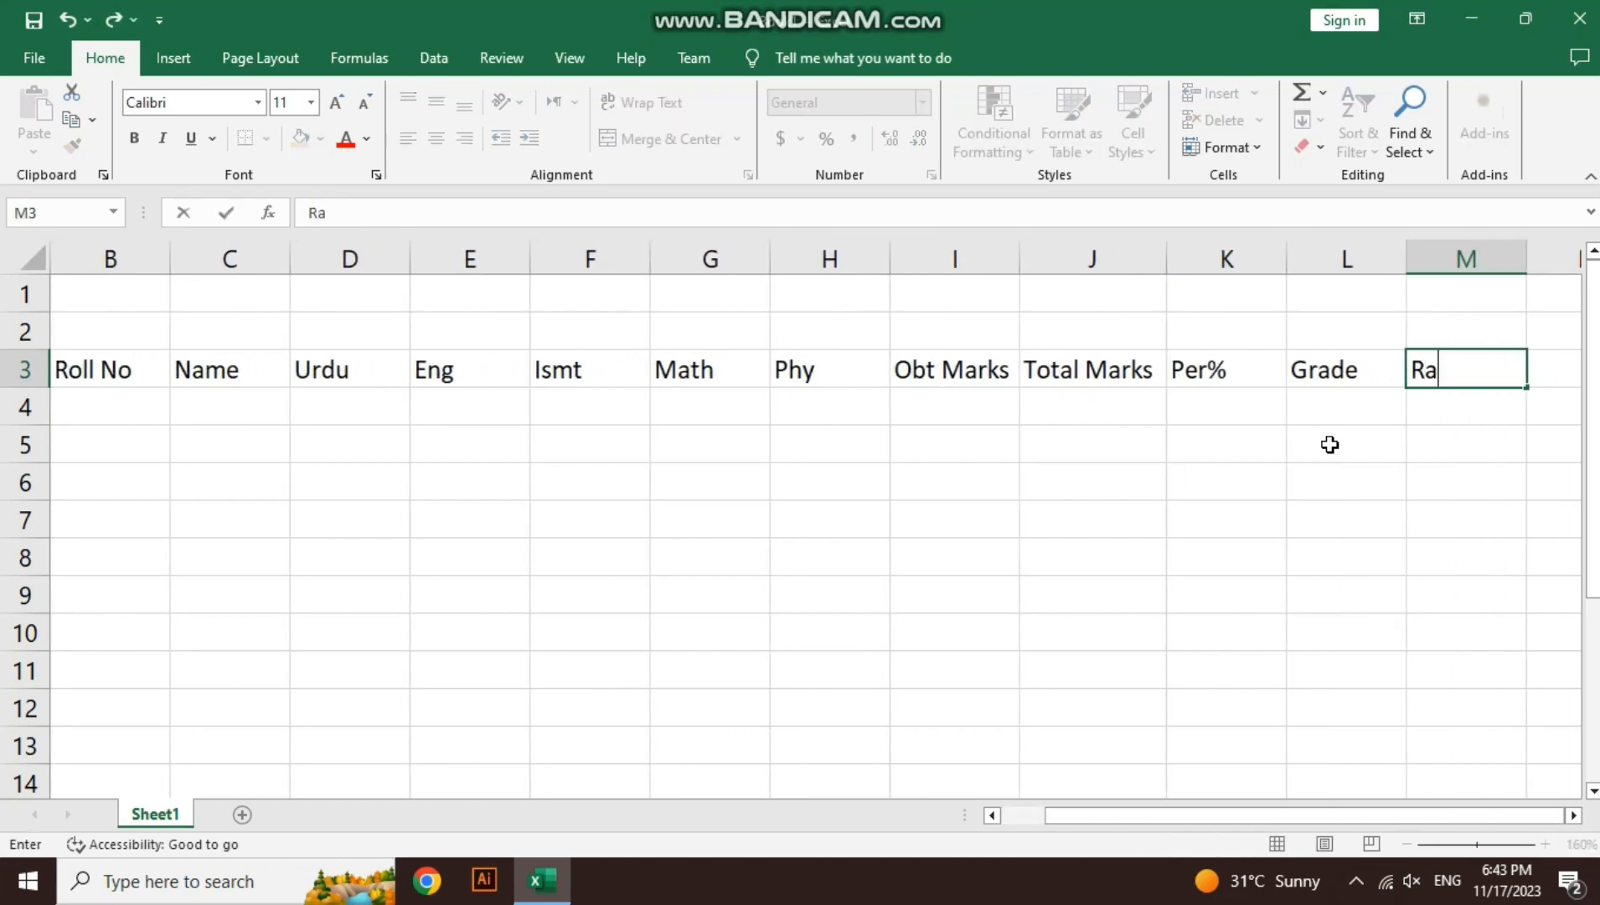
key("Return")
Enter 1001 as the first roll number in cell B4
key("Left")
key("Left")
key("Left")
key("Left")
key("Left")
key("Left")
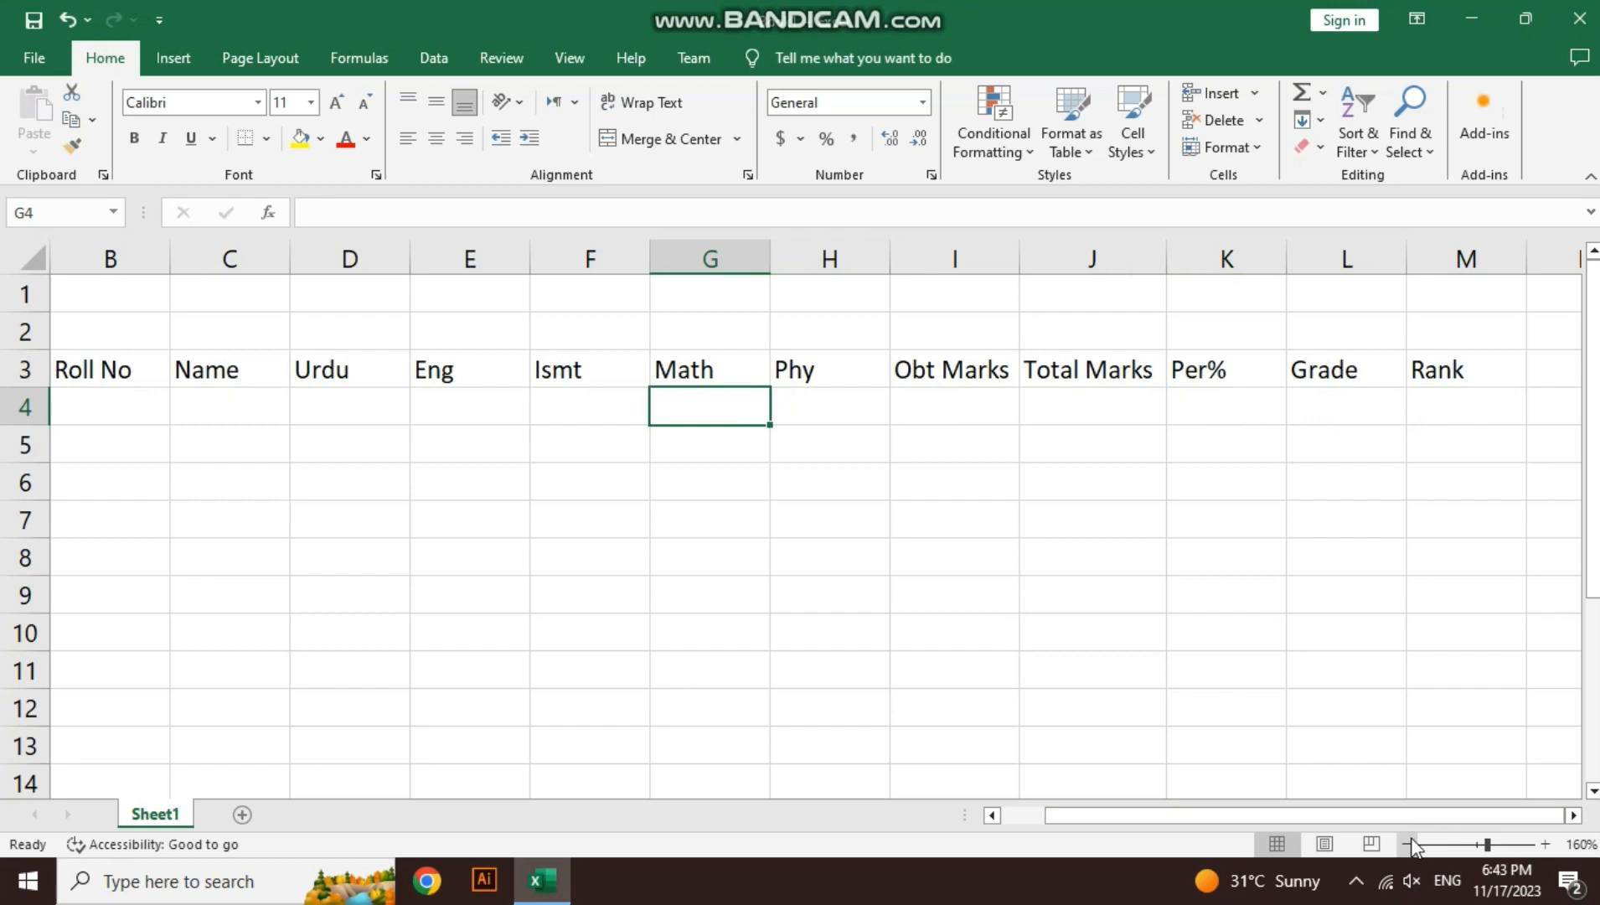
left_click_drag(1401, 815, 1375, 818)
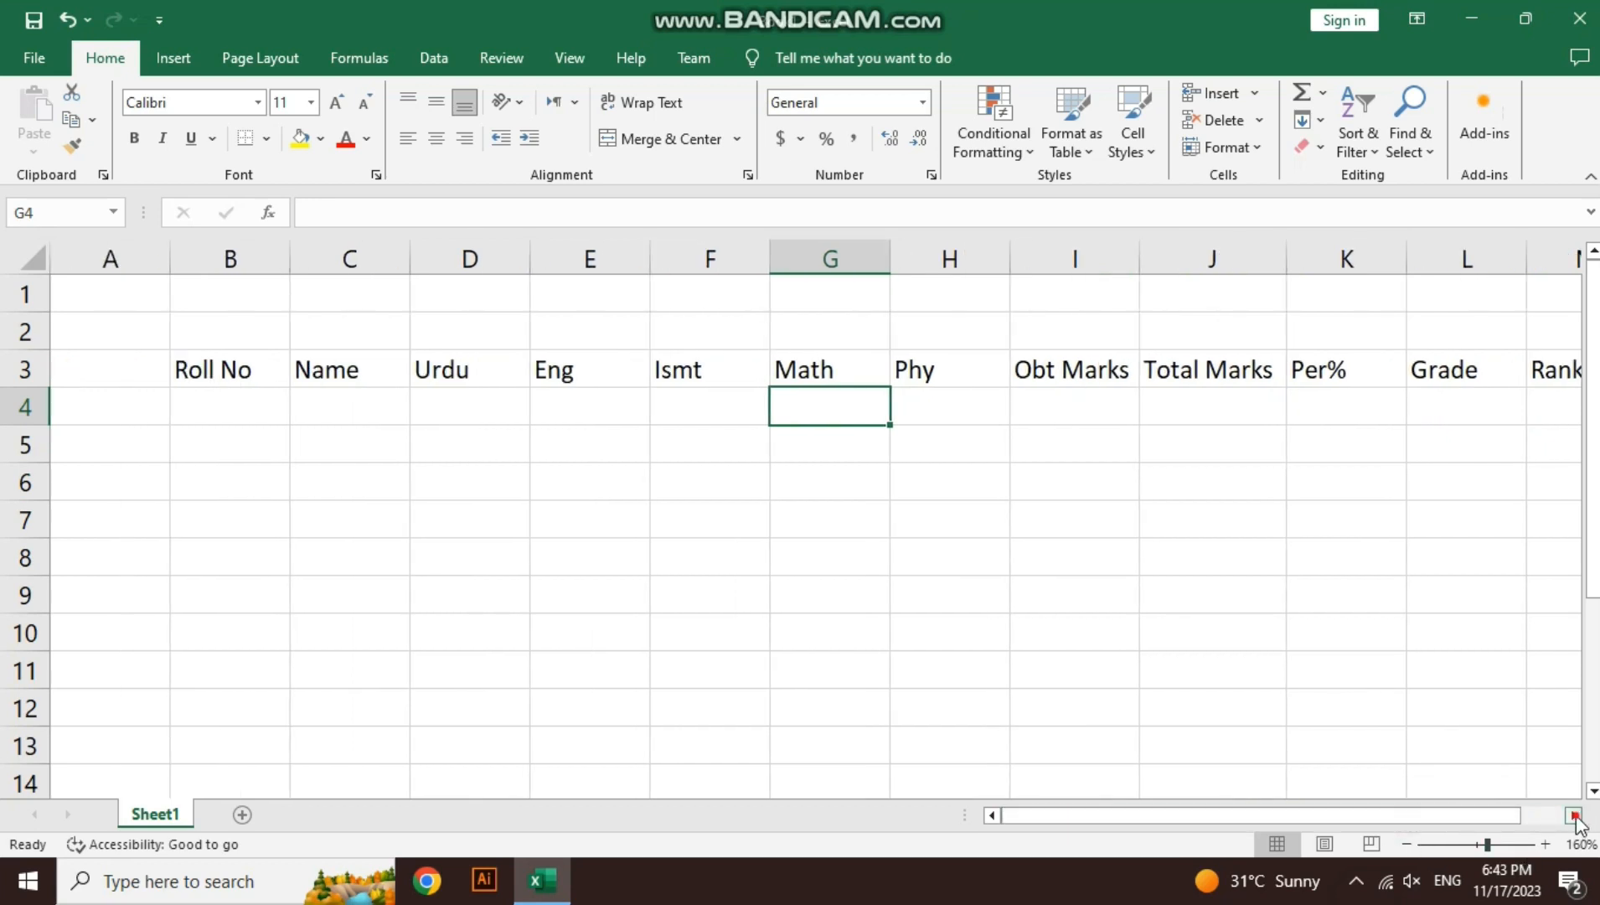
left_click(1574, 816)
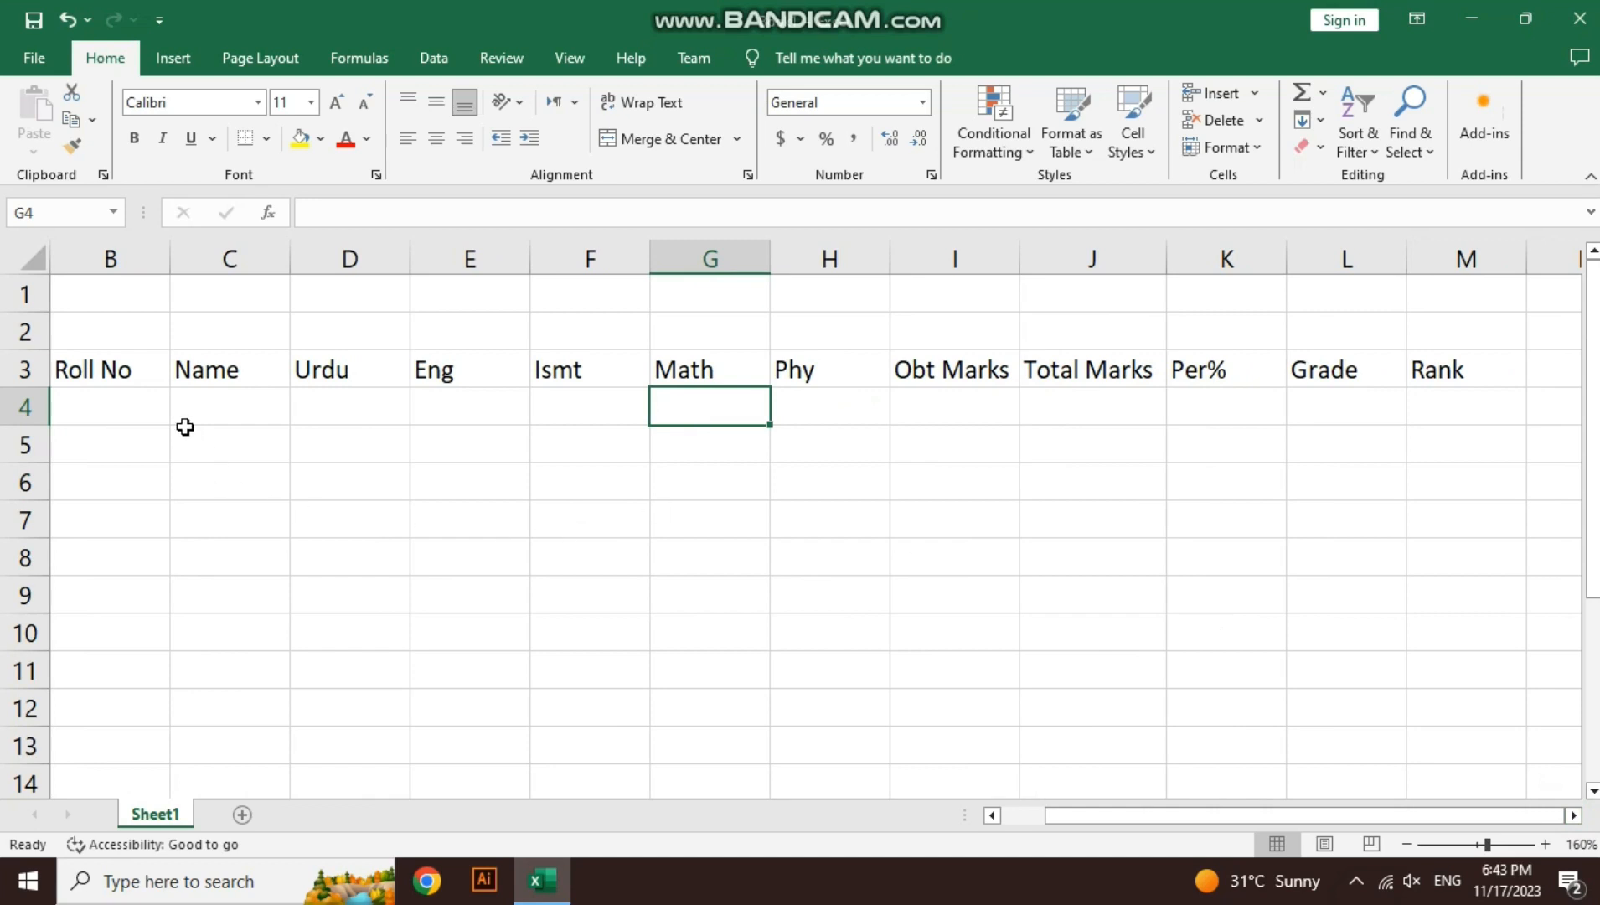
left_click(148, 419)
type("1001")
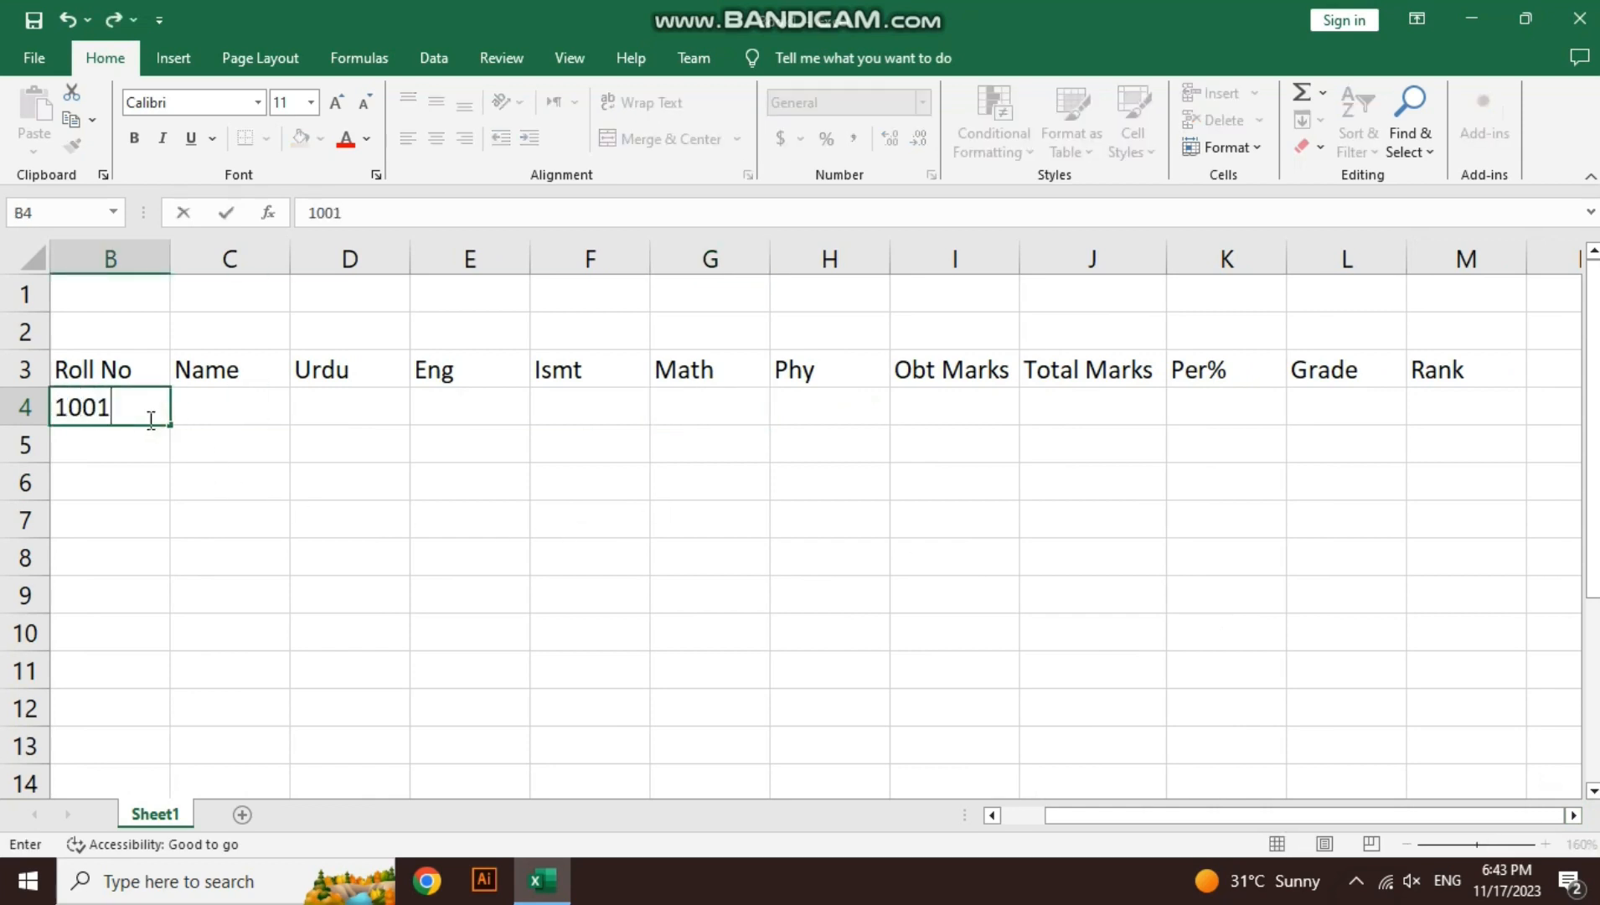
key("Return")
Try to fill the first roll number down through B7
left_click_drag(148, 419, 148, 519)
key("ctrl+d")
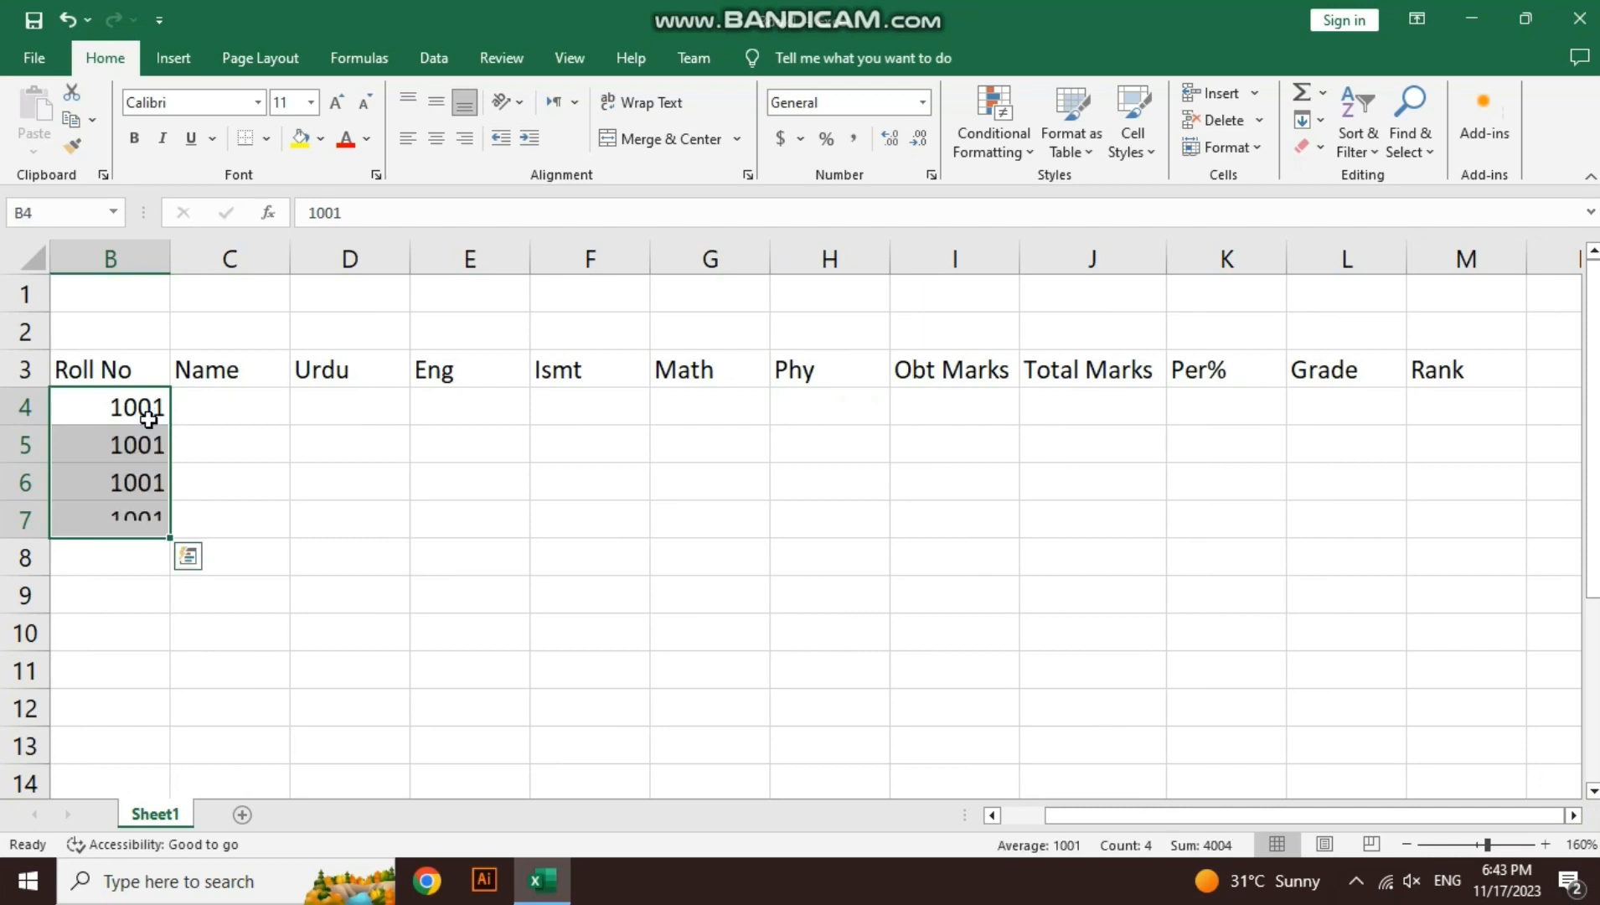
key("ctrl+z")
Extend the roll numbers as a series from 1001 to 1005 in B4:B8 and enter the five students' first names in C4:C8
left_click(149, 419)
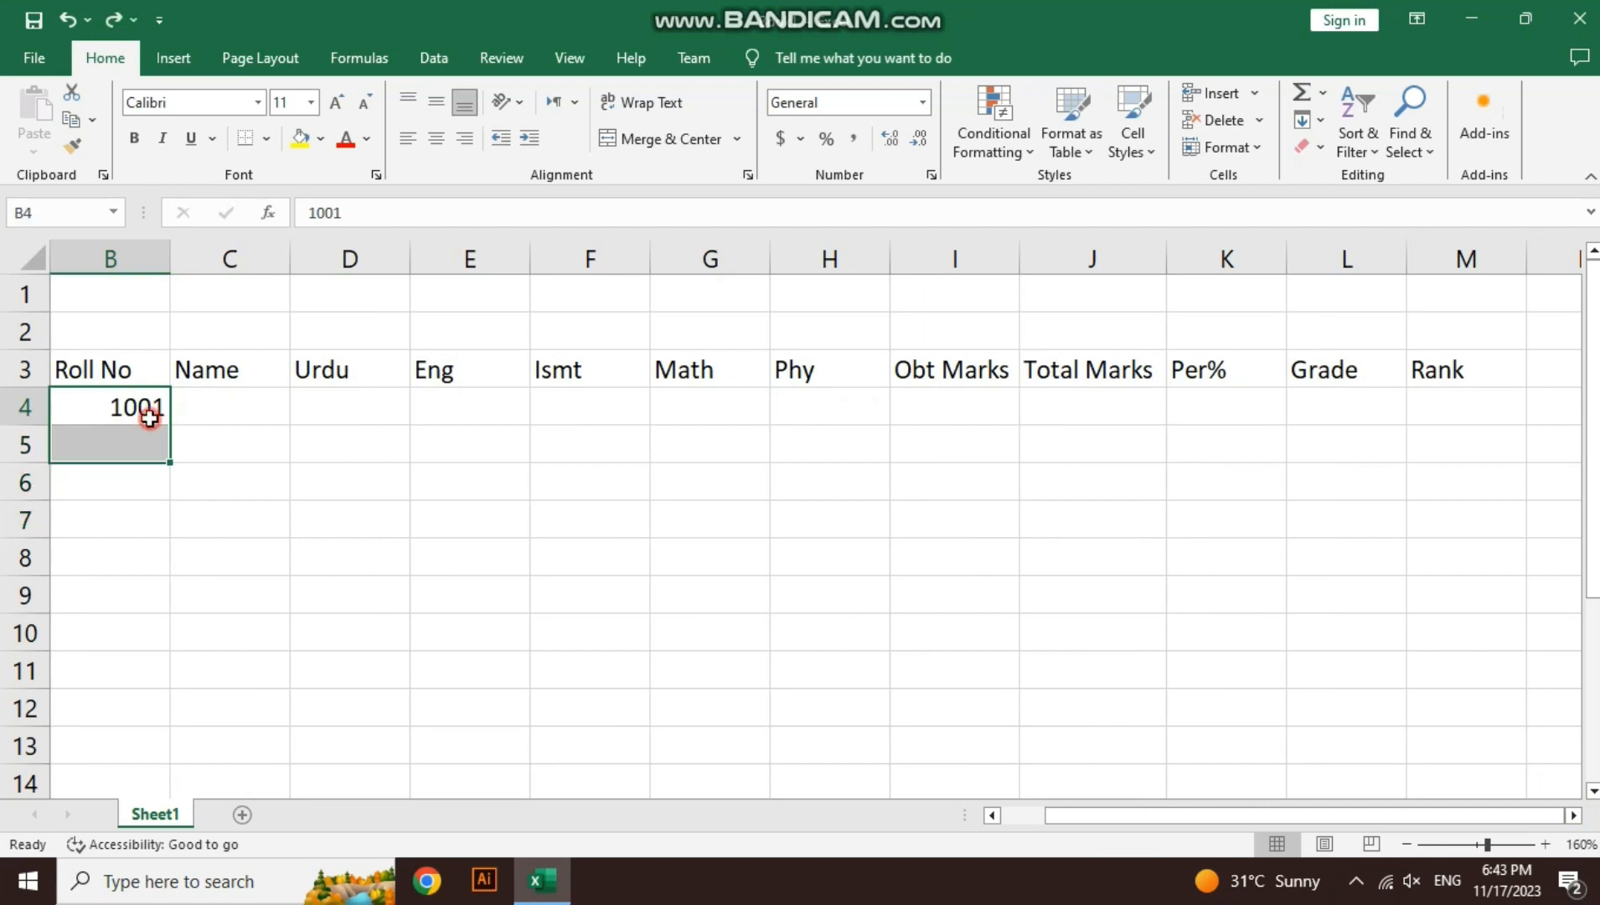
left_click_drag(170, 425, 172, 571)
left_click(251, 412)
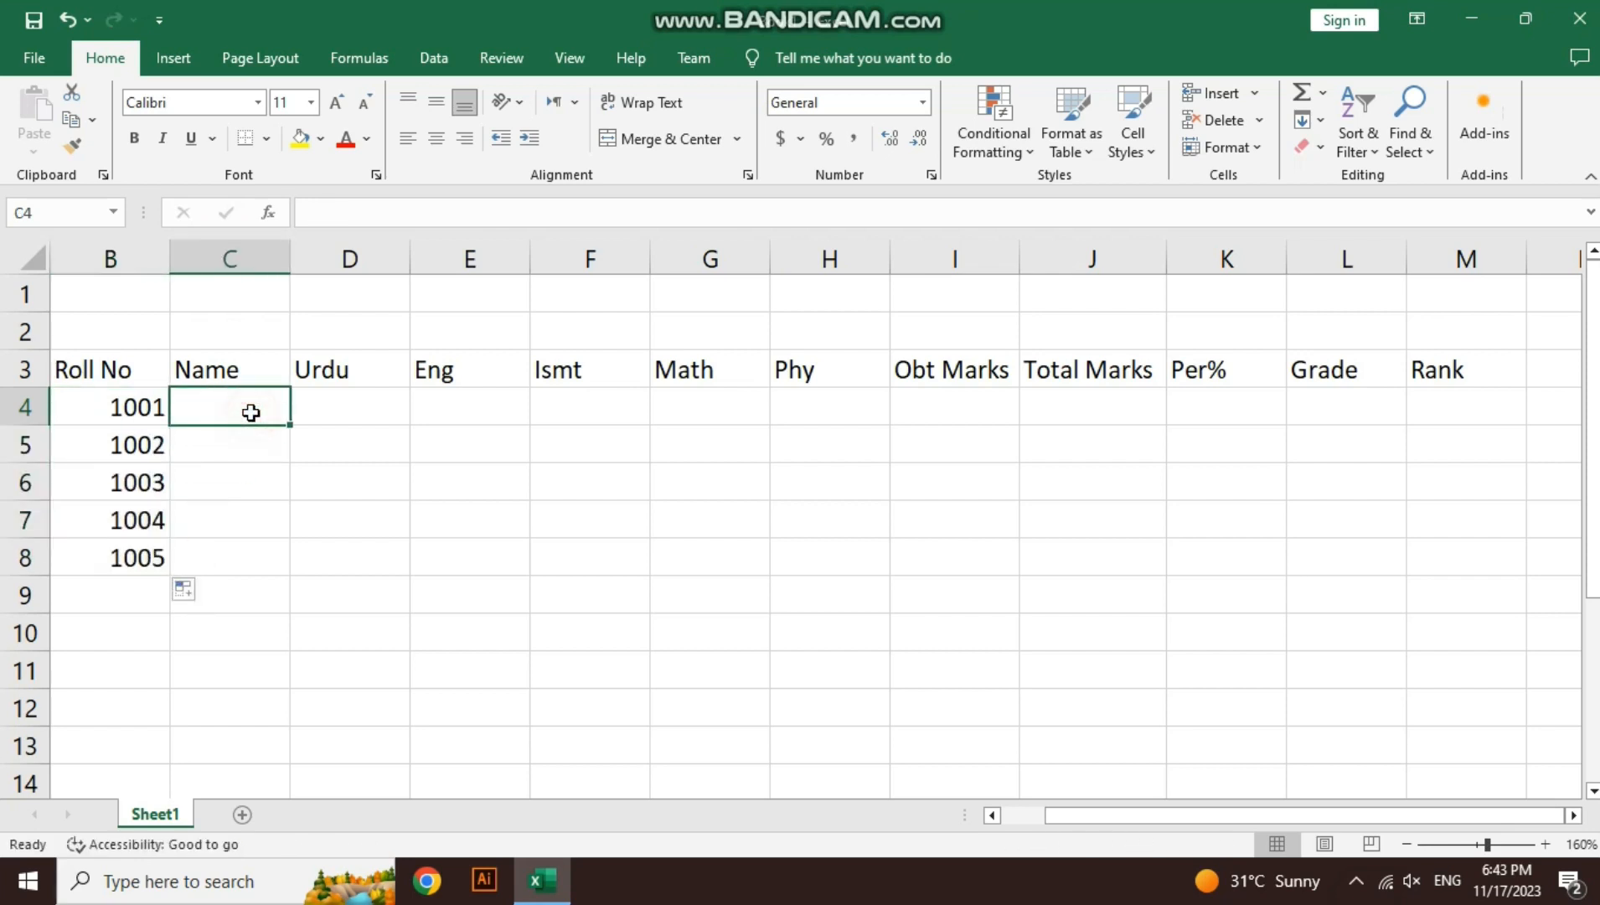
type("Ali")
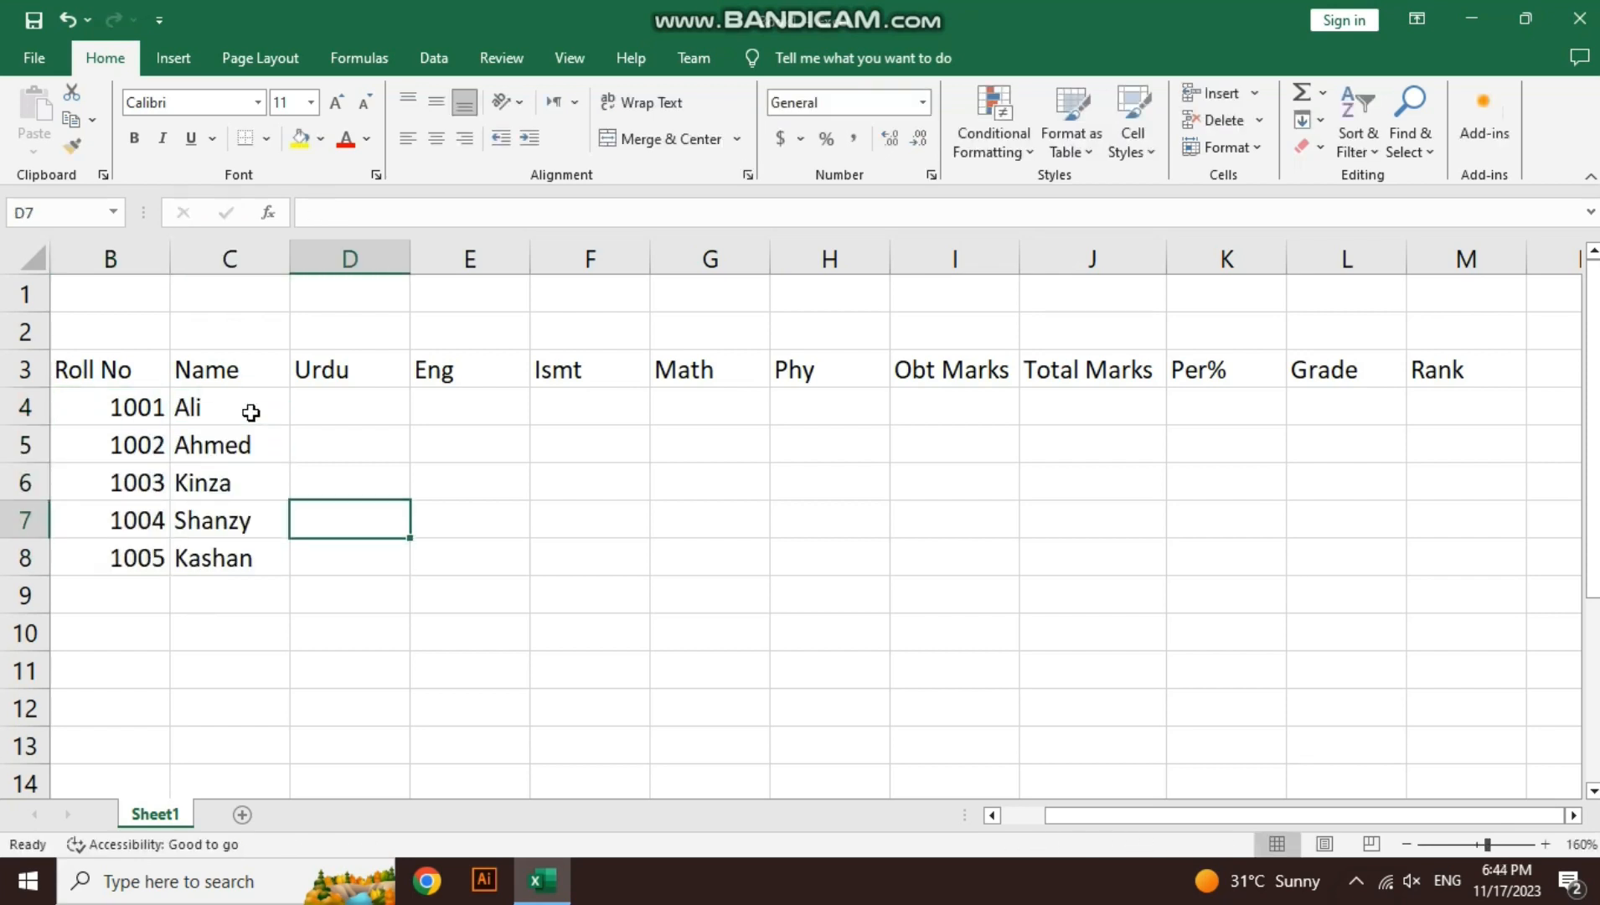
key("Up")
key("Up")
key("Up")
key("Left")
key("shift+Left")
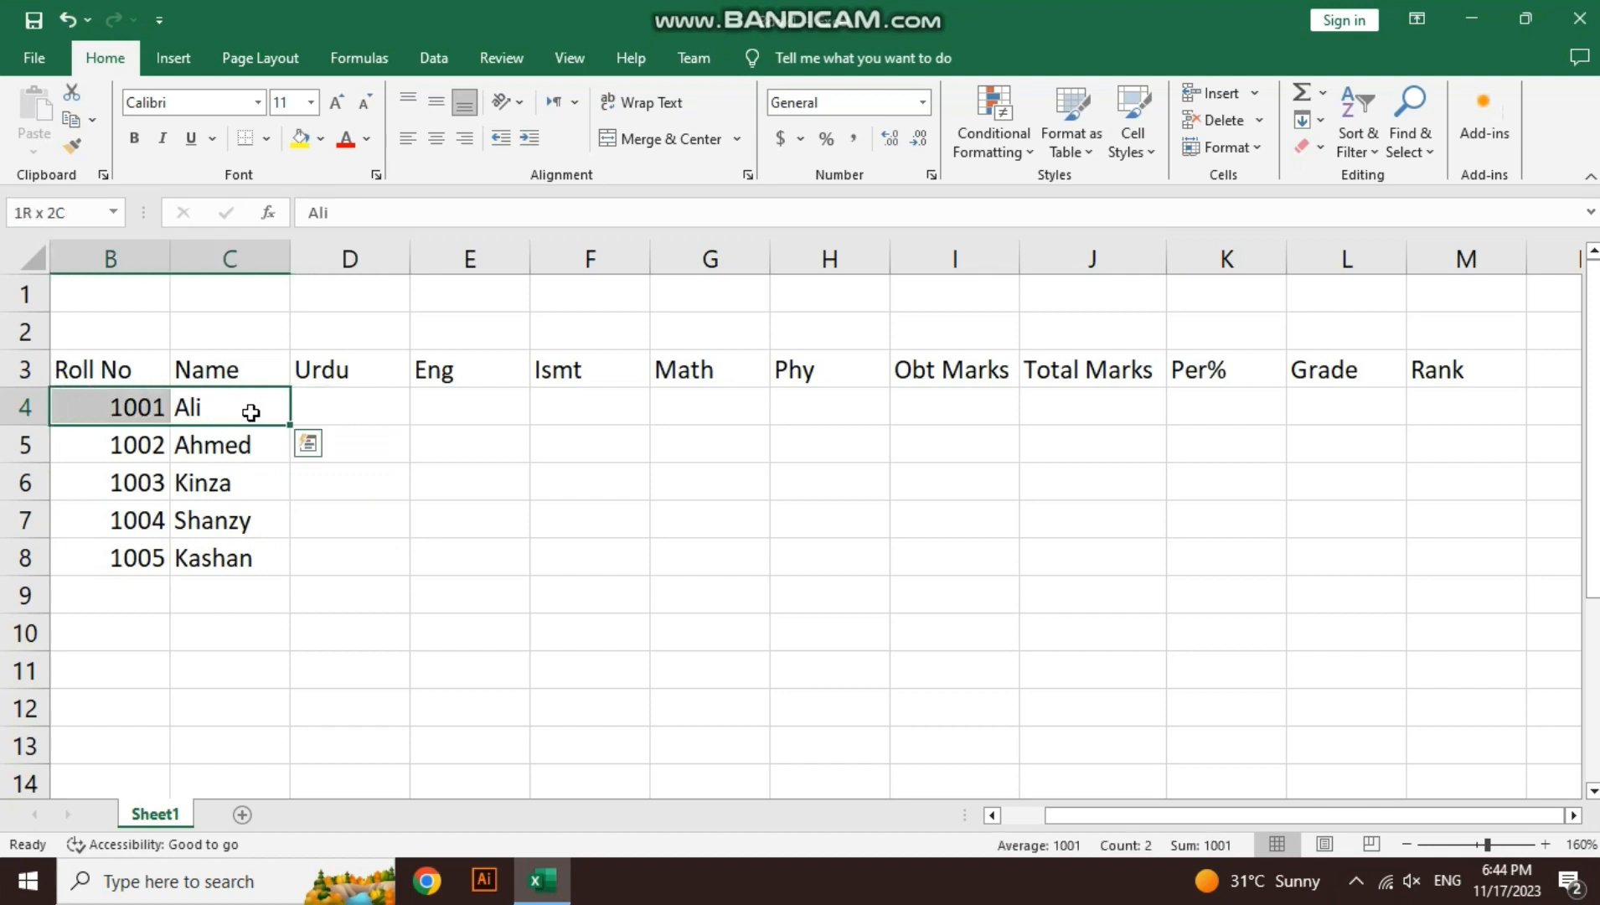
key("shift+Down")
key("shift+Down")
key("shift+Down")
key("shift+Down")
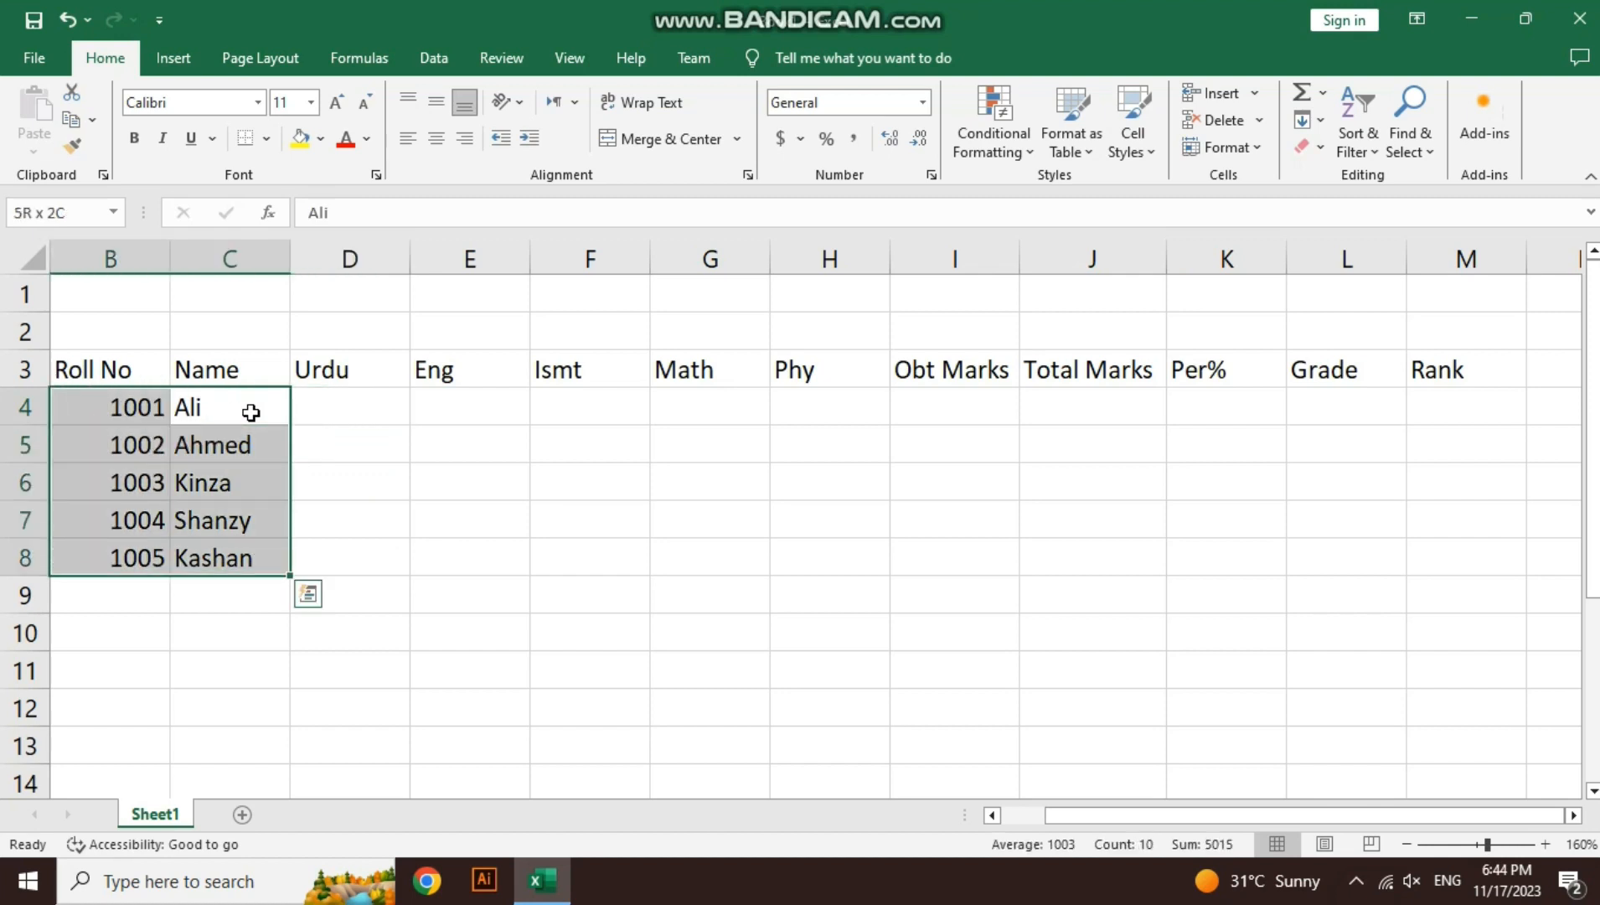
key("Right")
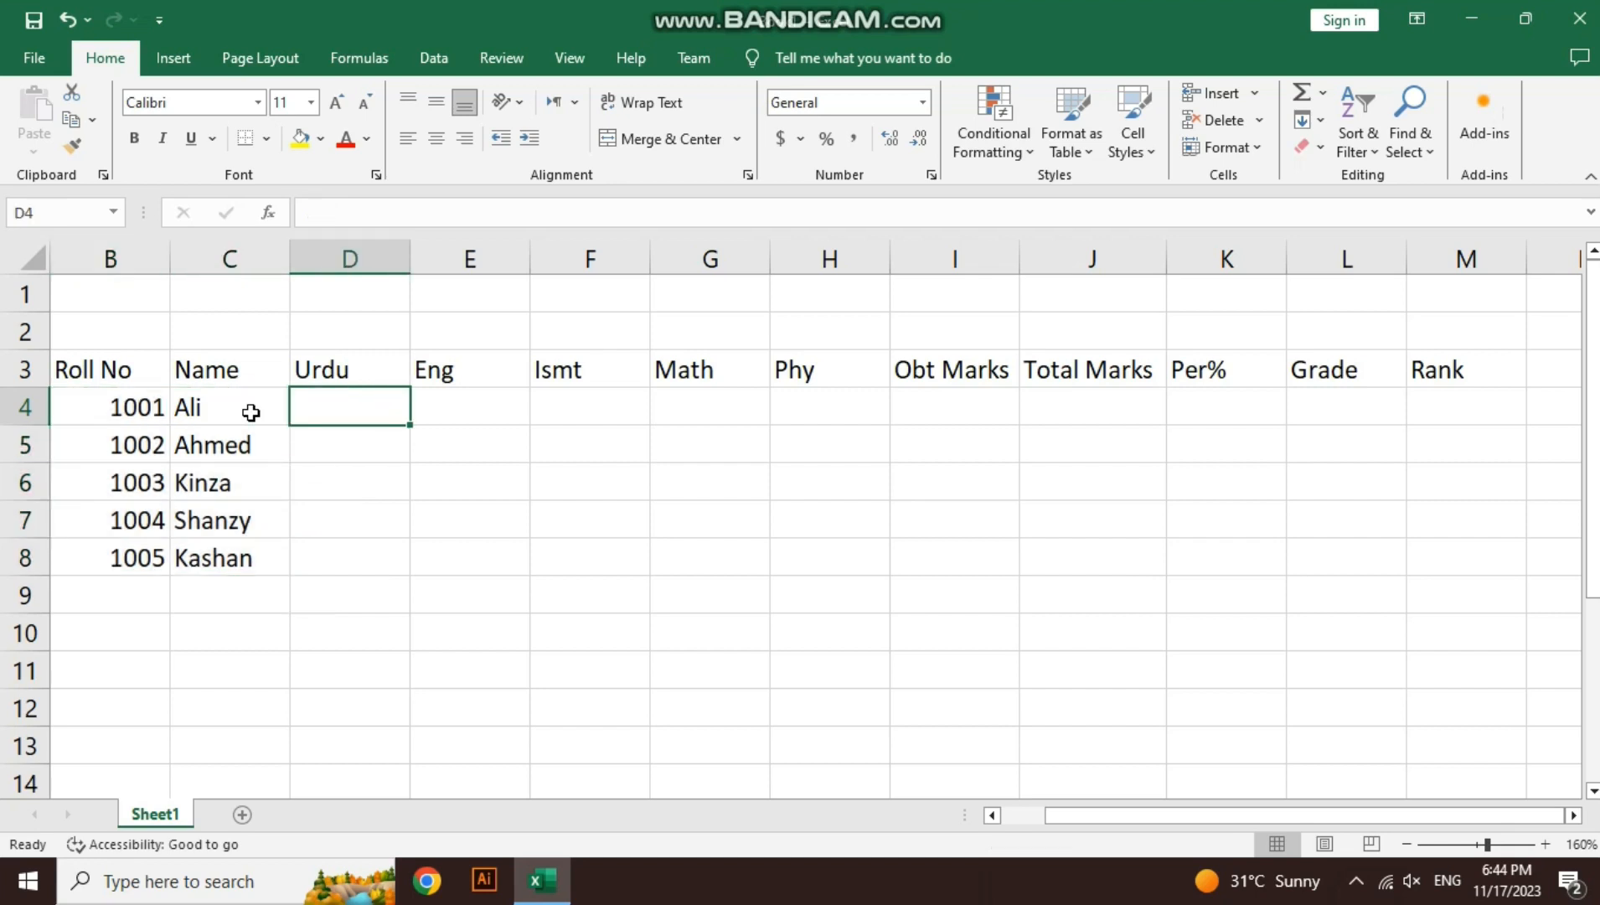
key("Up")
key("ctrl+shift+Right")
key("shift+Left")
key("shift+Left")
key("shift+Left")
key("shift+Left")
key("shift+Left")
key("shift+Left")
key("shift+Left")
key("shift+Left")
key("shift+Left")
key("shift+Left")
key("shift+Left")
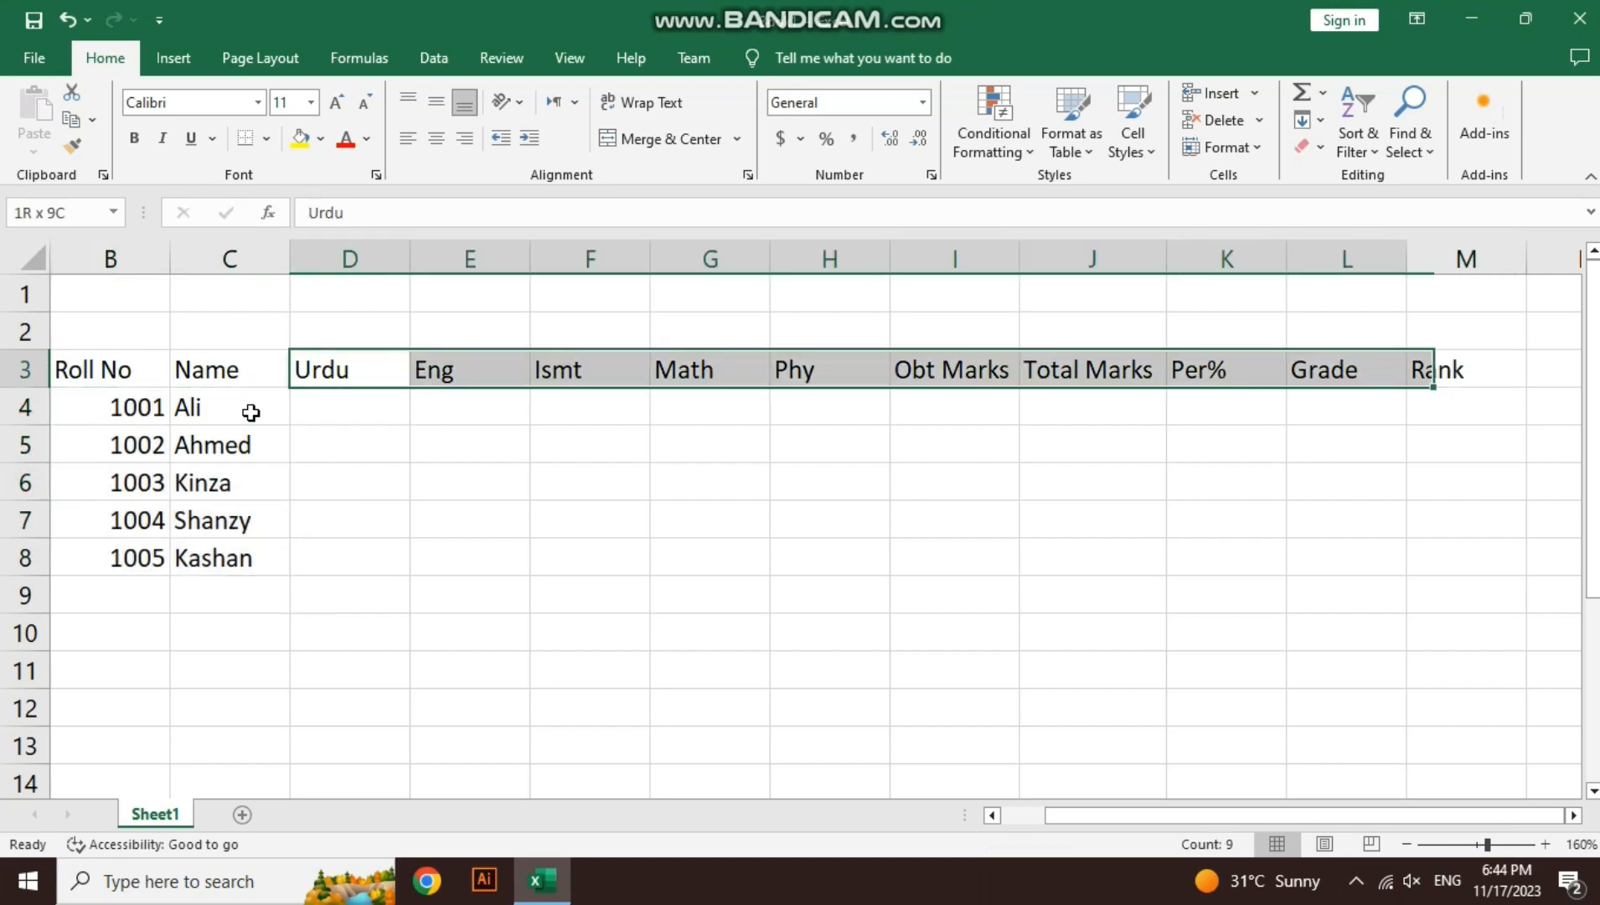
key("shift+Right")
key("shift+Right")
key("shift+Right")
key("shift+Right")
key("shift+Right")
key("shift+Right")
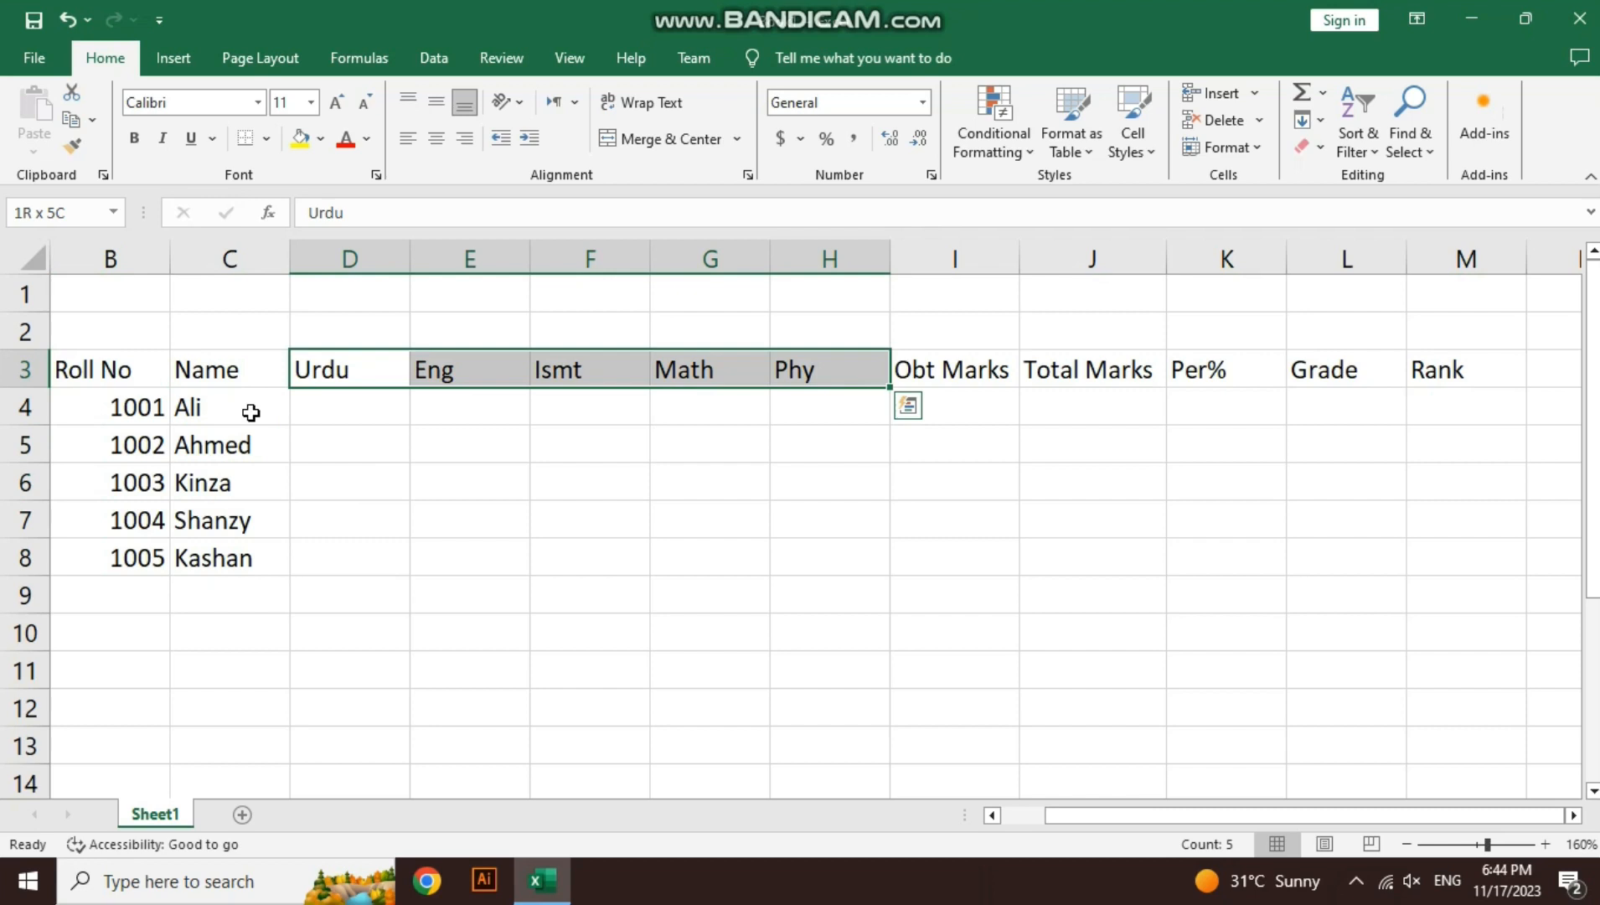
Enter the first student's subject marks 80, 60, 80, 50 and 70 in cells D4 through H4
key("Down")
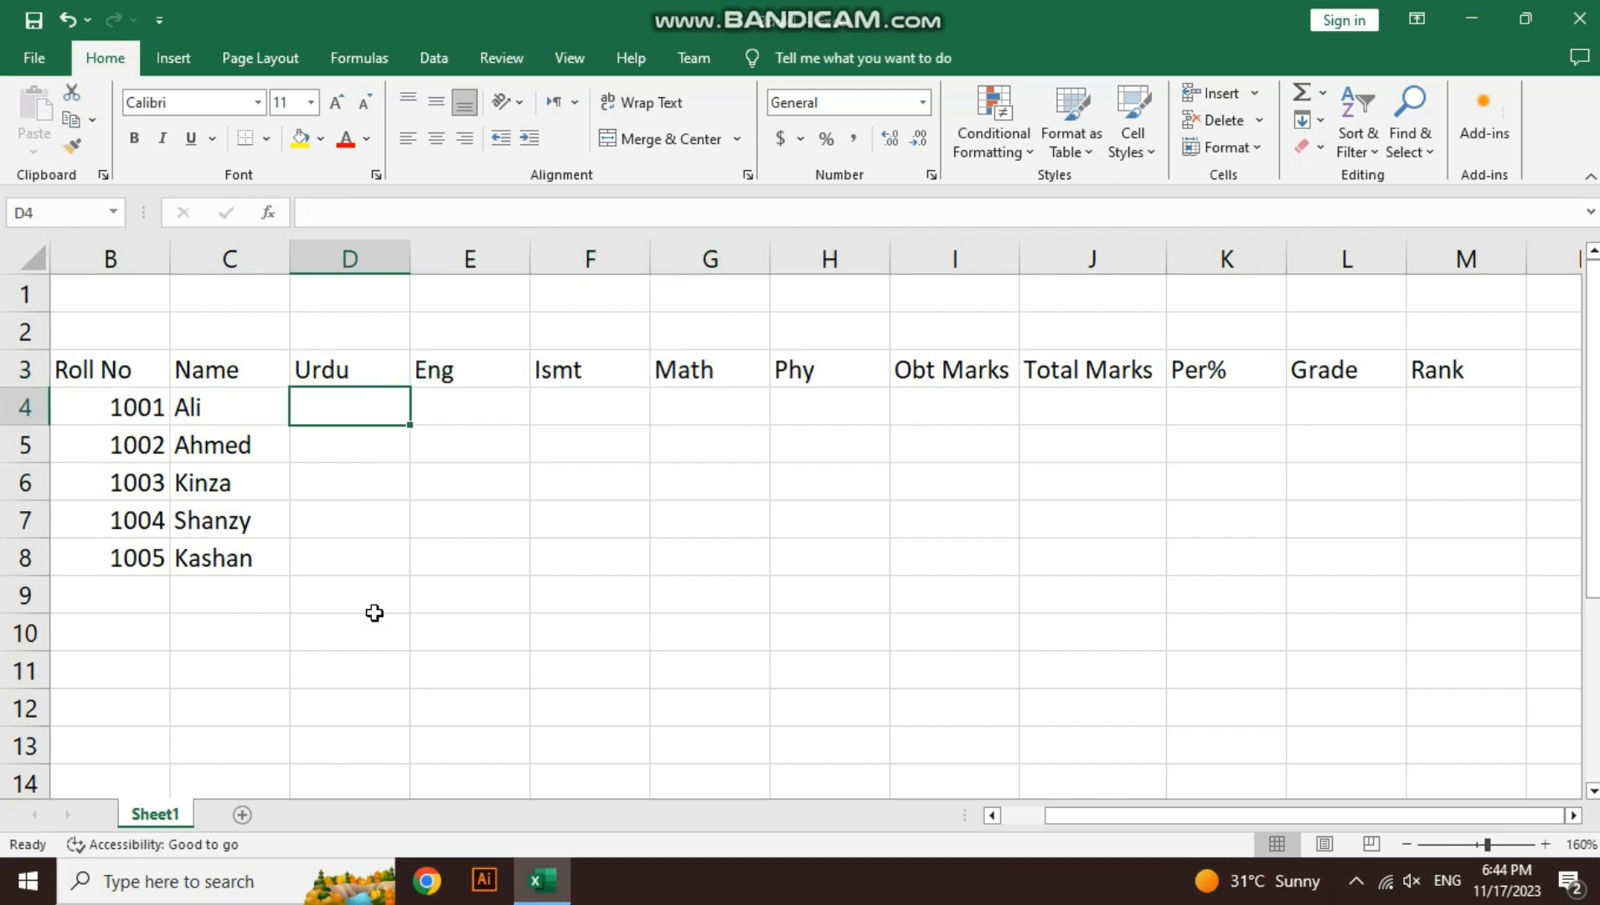
type("80")
key("Tab")
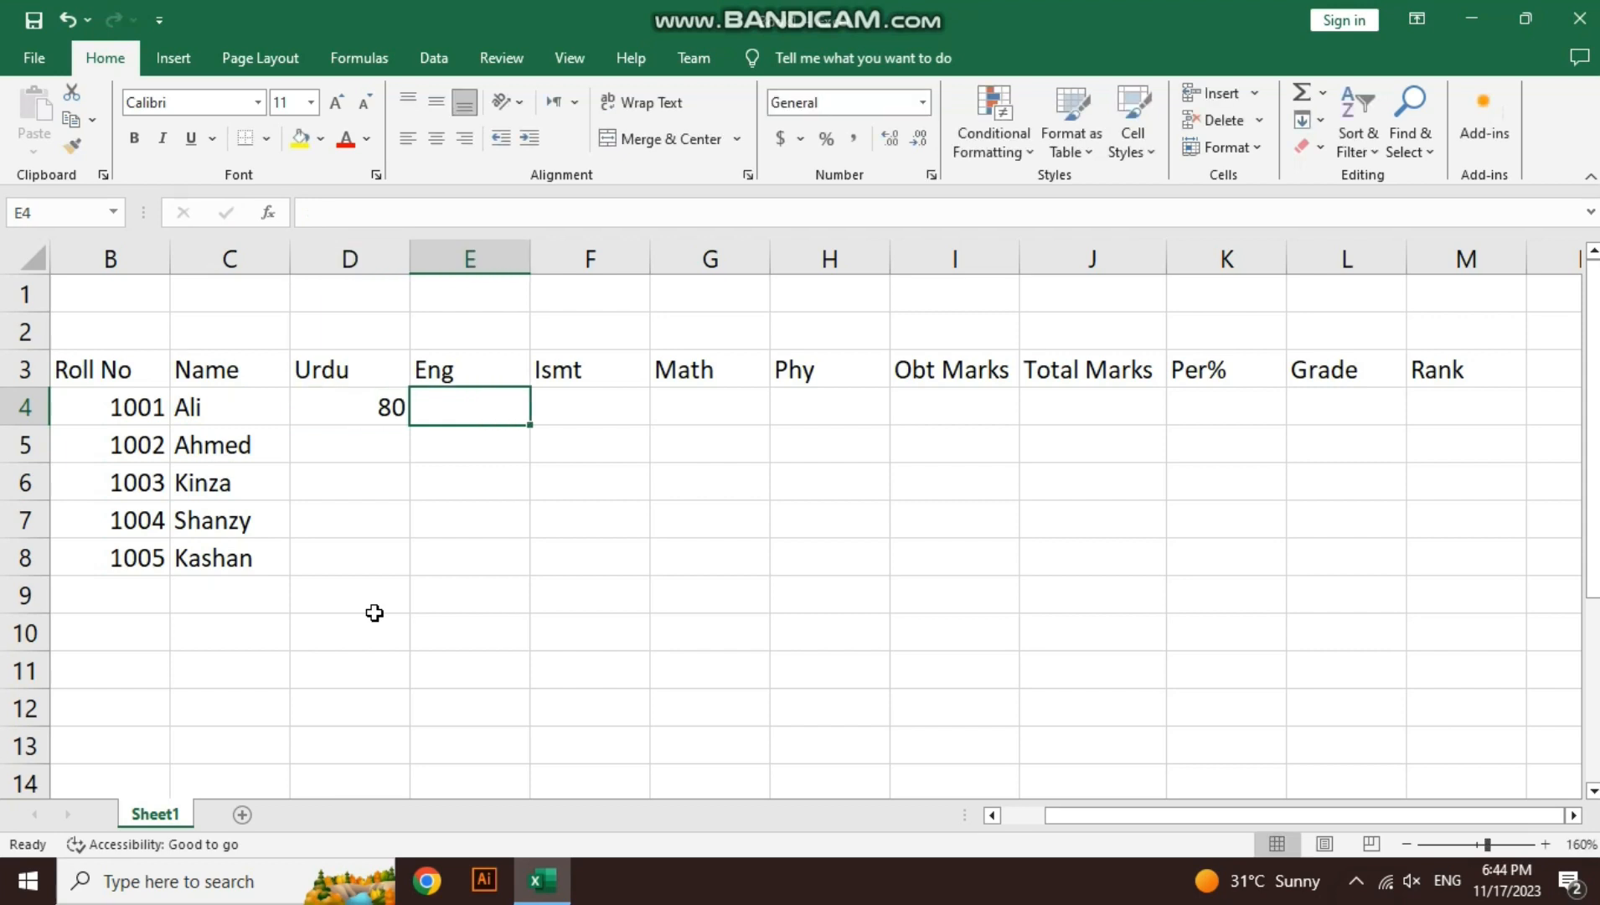
type("60")
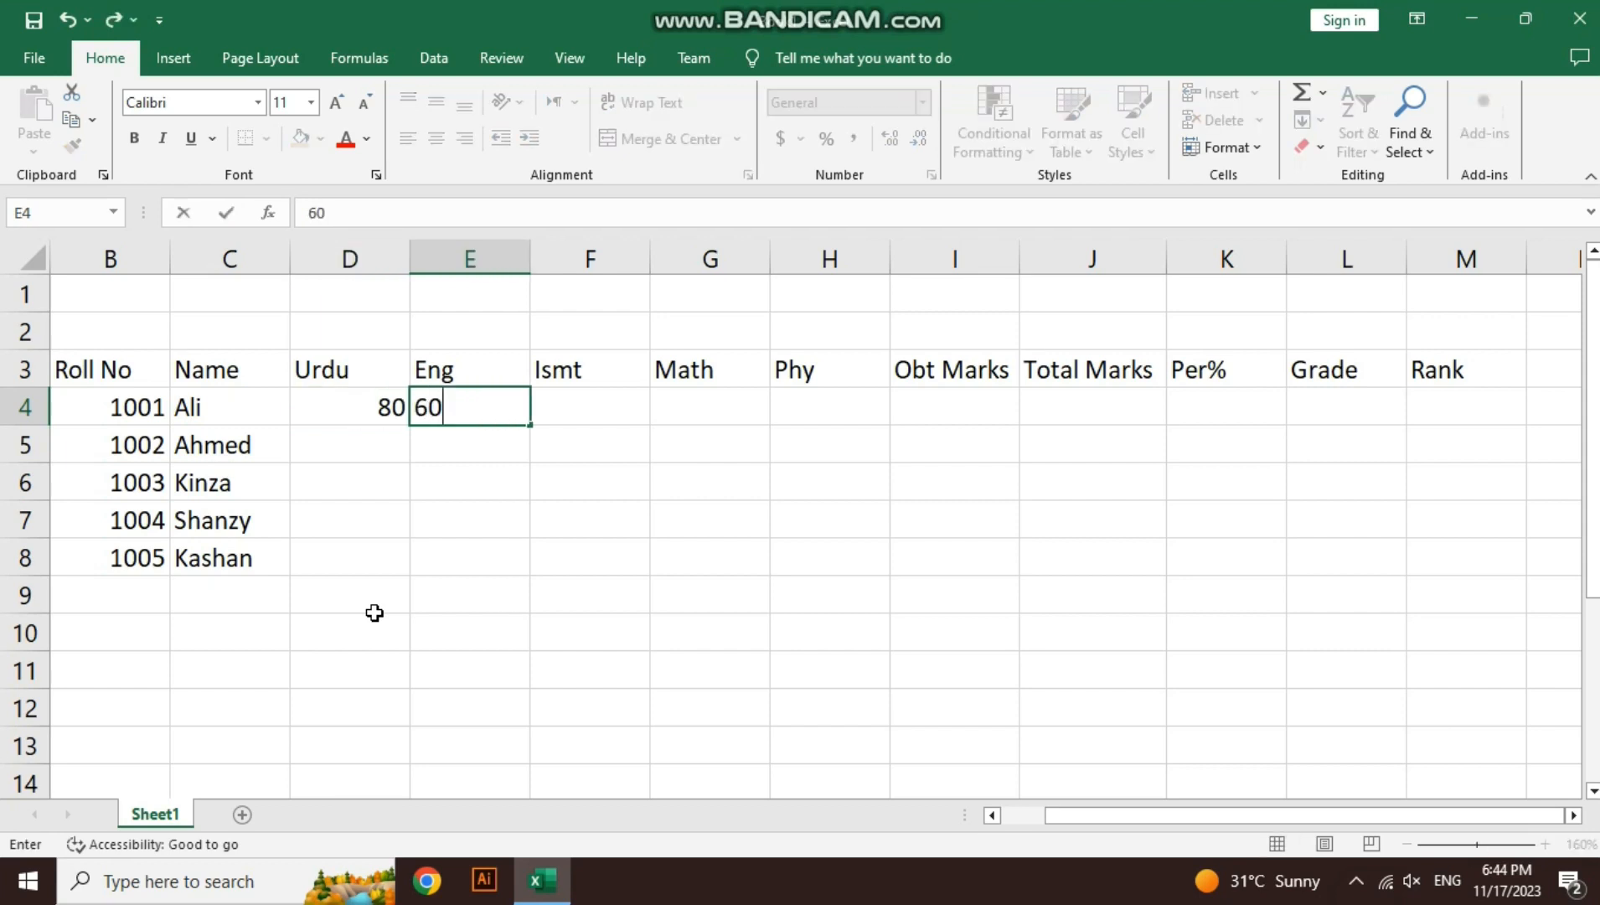
key("Tab")
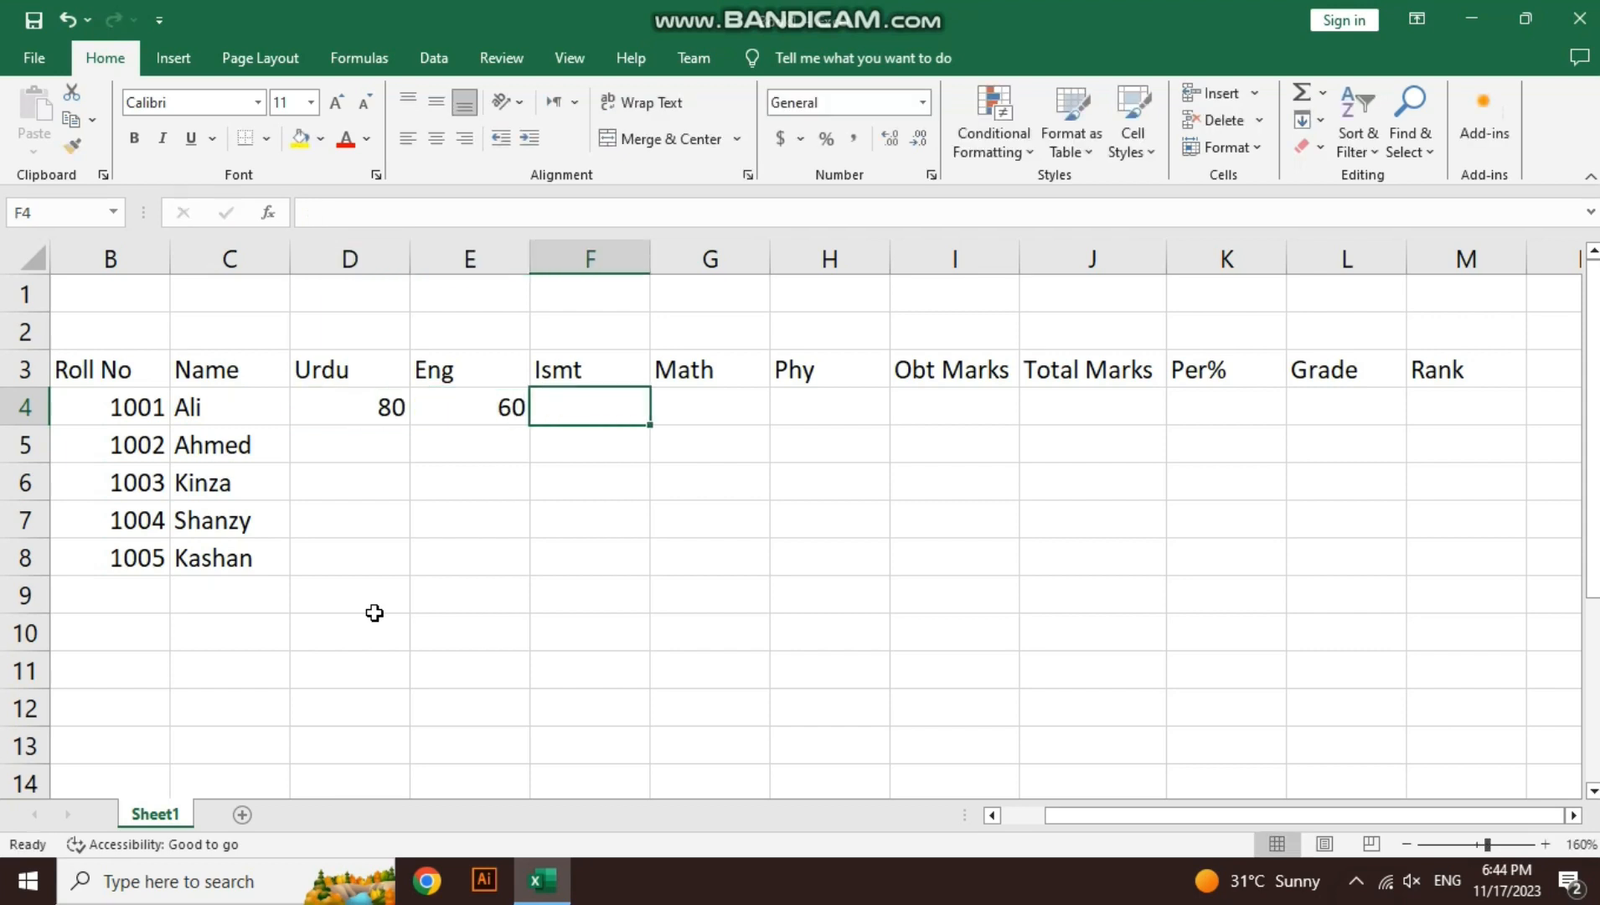
type("80")
key("Tab")
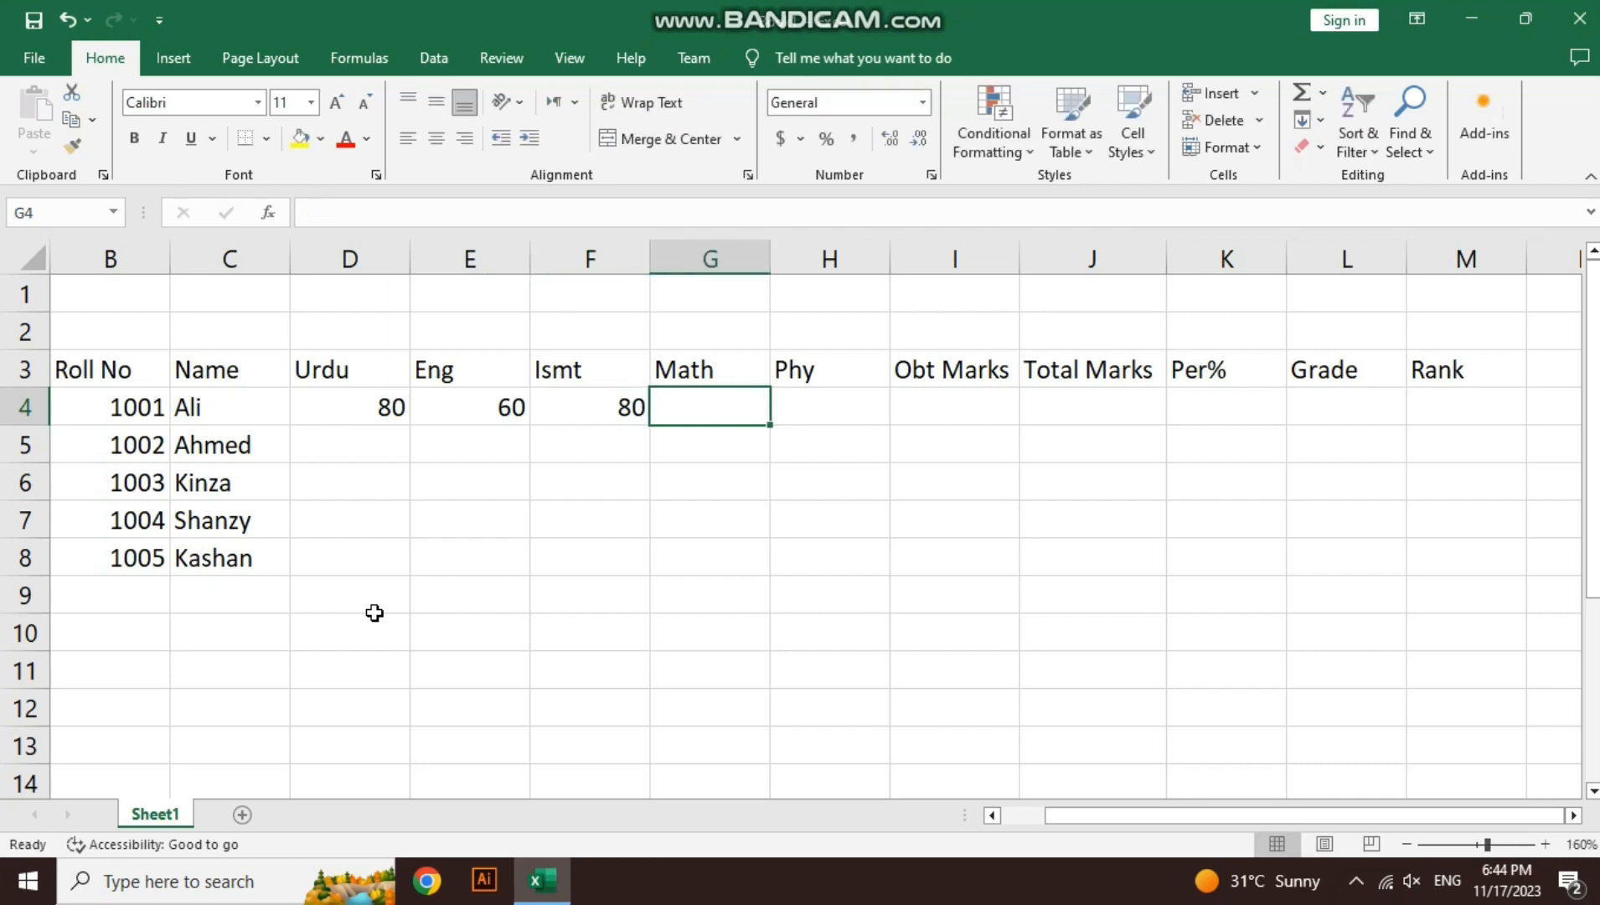
type("50")
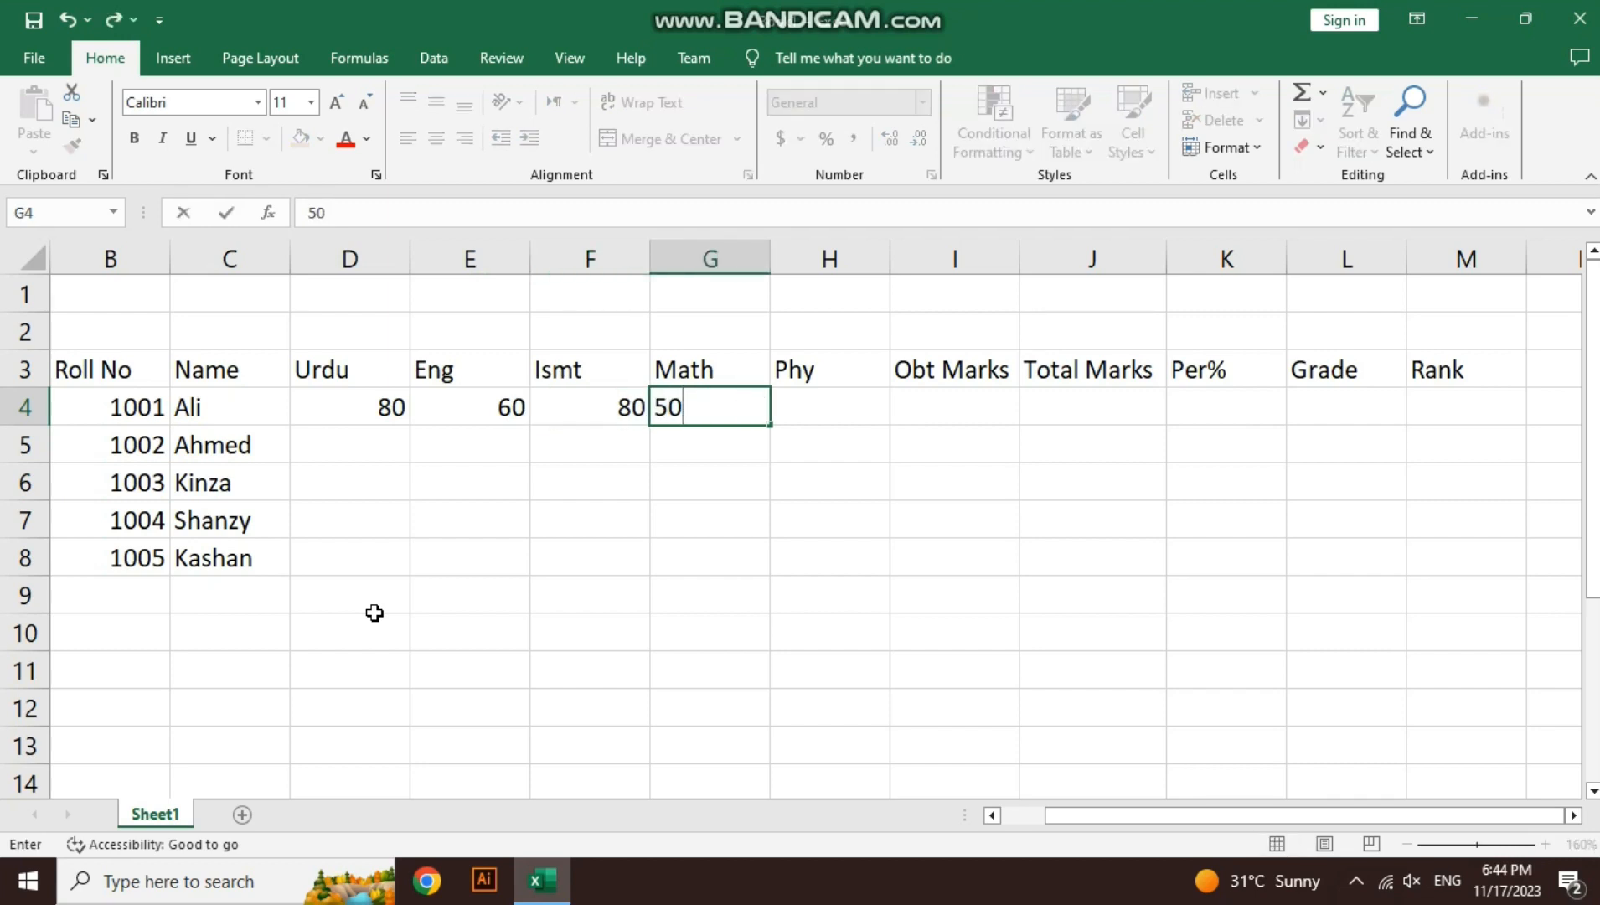
key("Tab")
type("70")
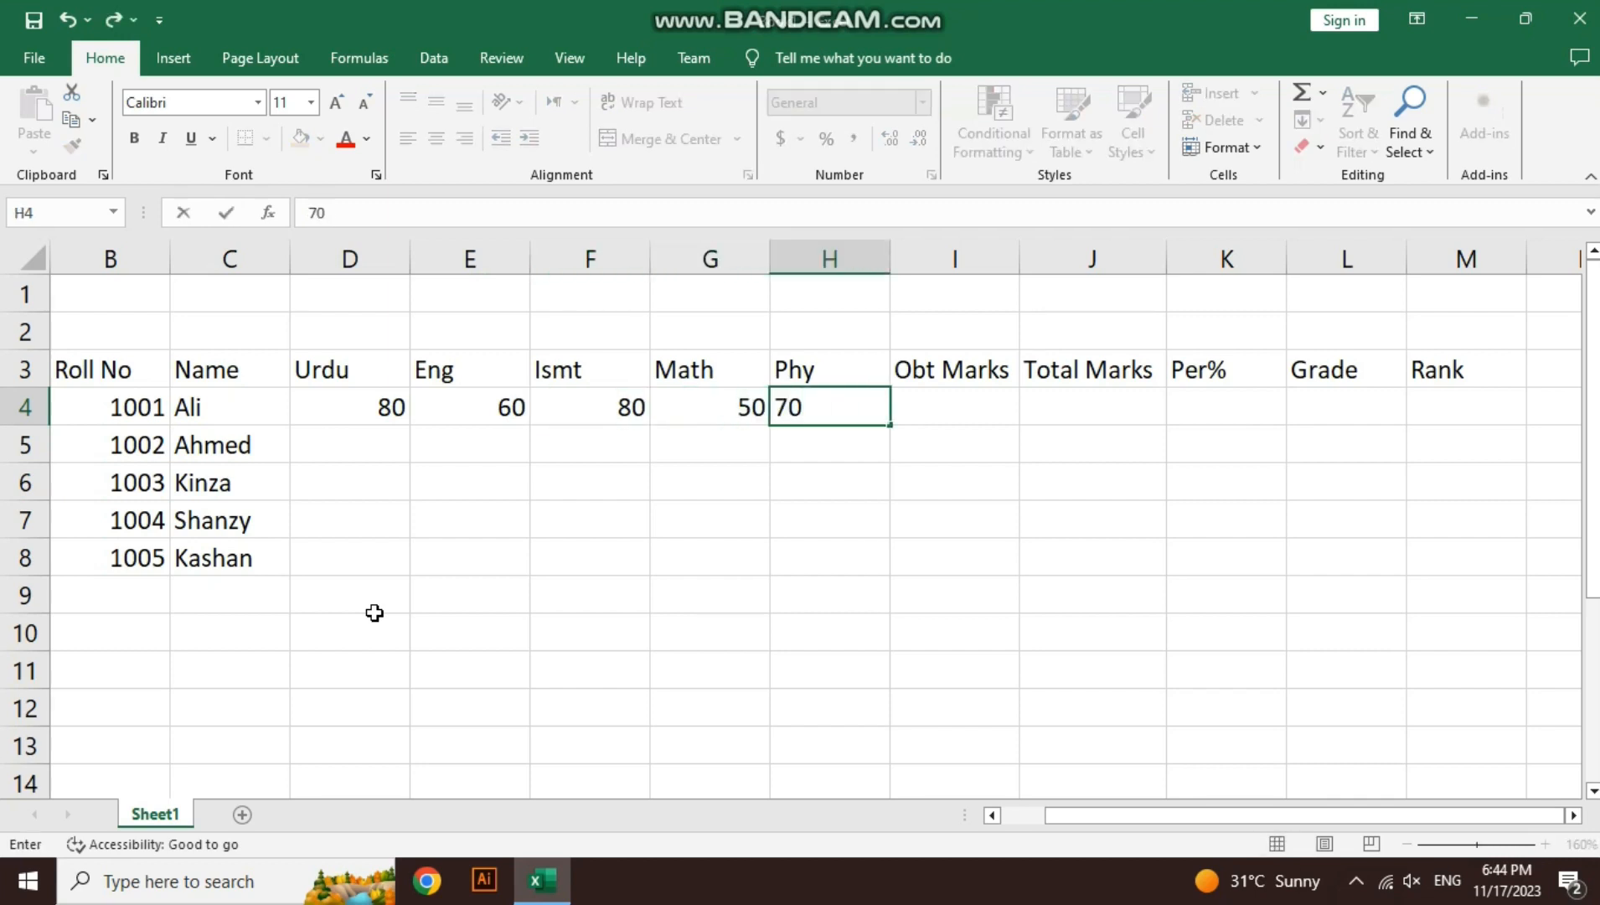
key("Tab")
Total the first student's five subject marks in cell I4 with the formula =SUM(D4:H4)
key("Left")
key("shift+Left")
key("shift+Left")
key("shift+Left")
key("shift+Left")
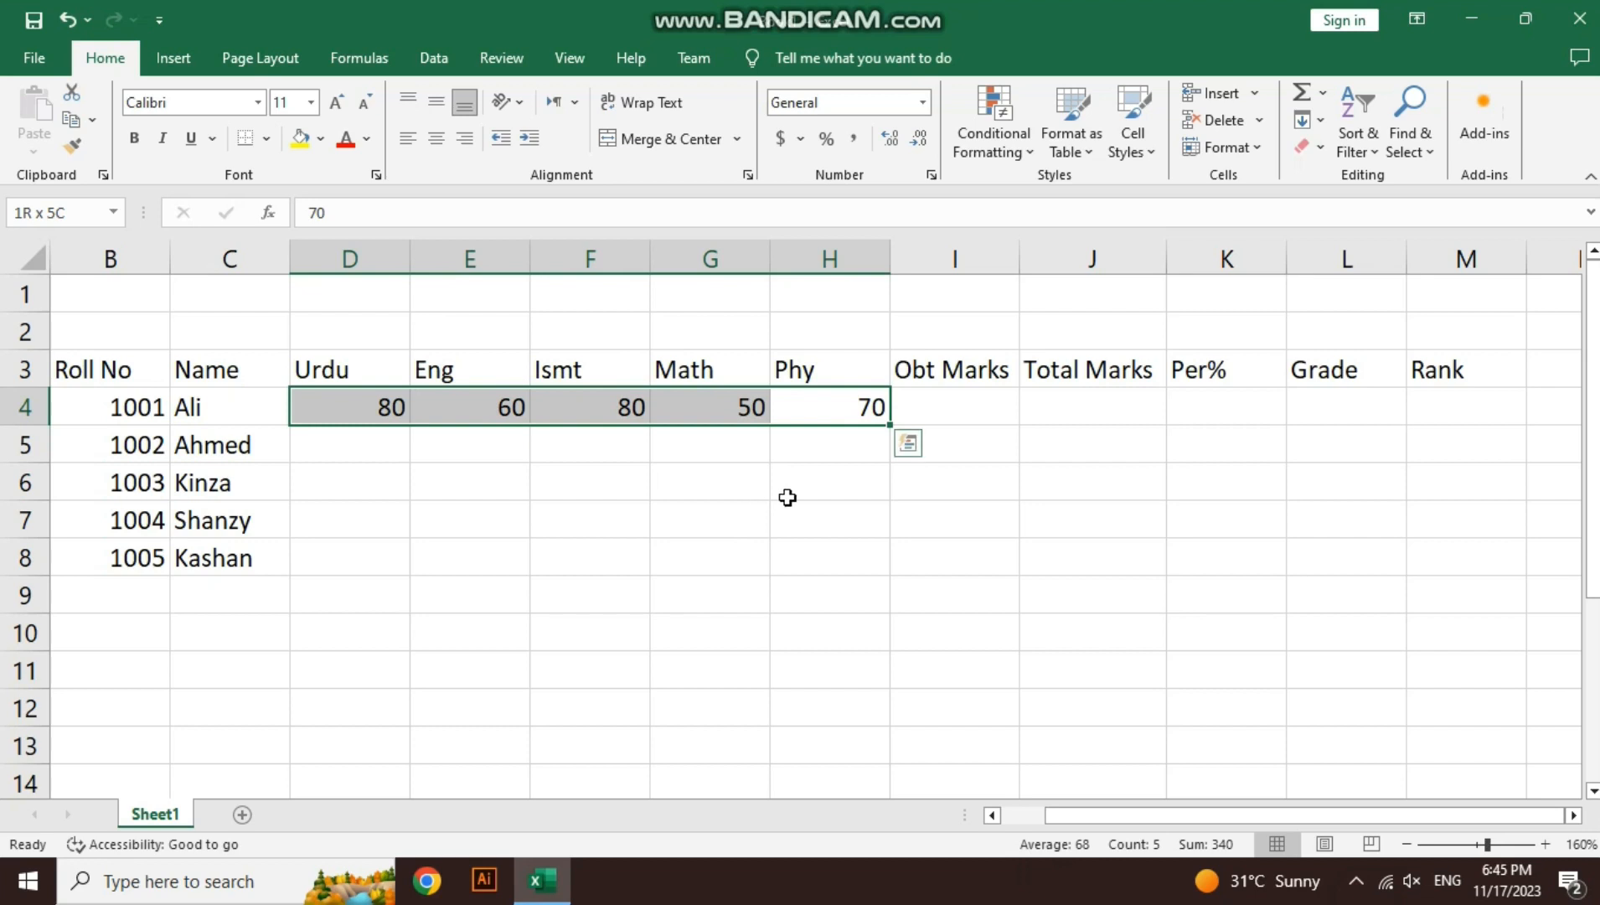
left_click(996, 408)
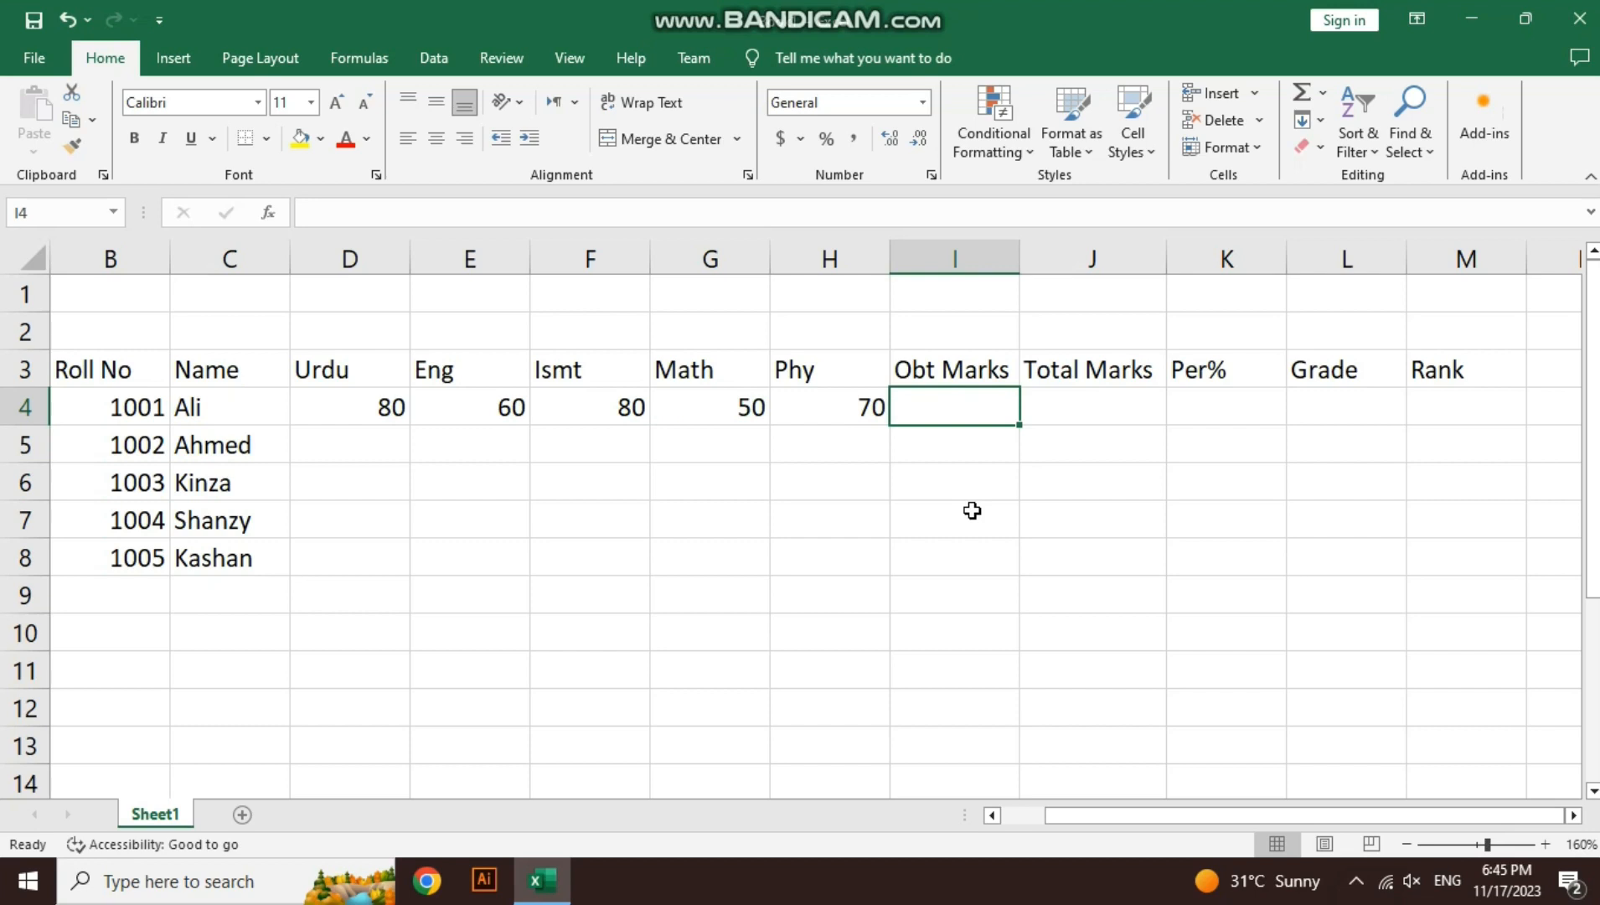
key("Down")
key("Up")
key("alt+equal")
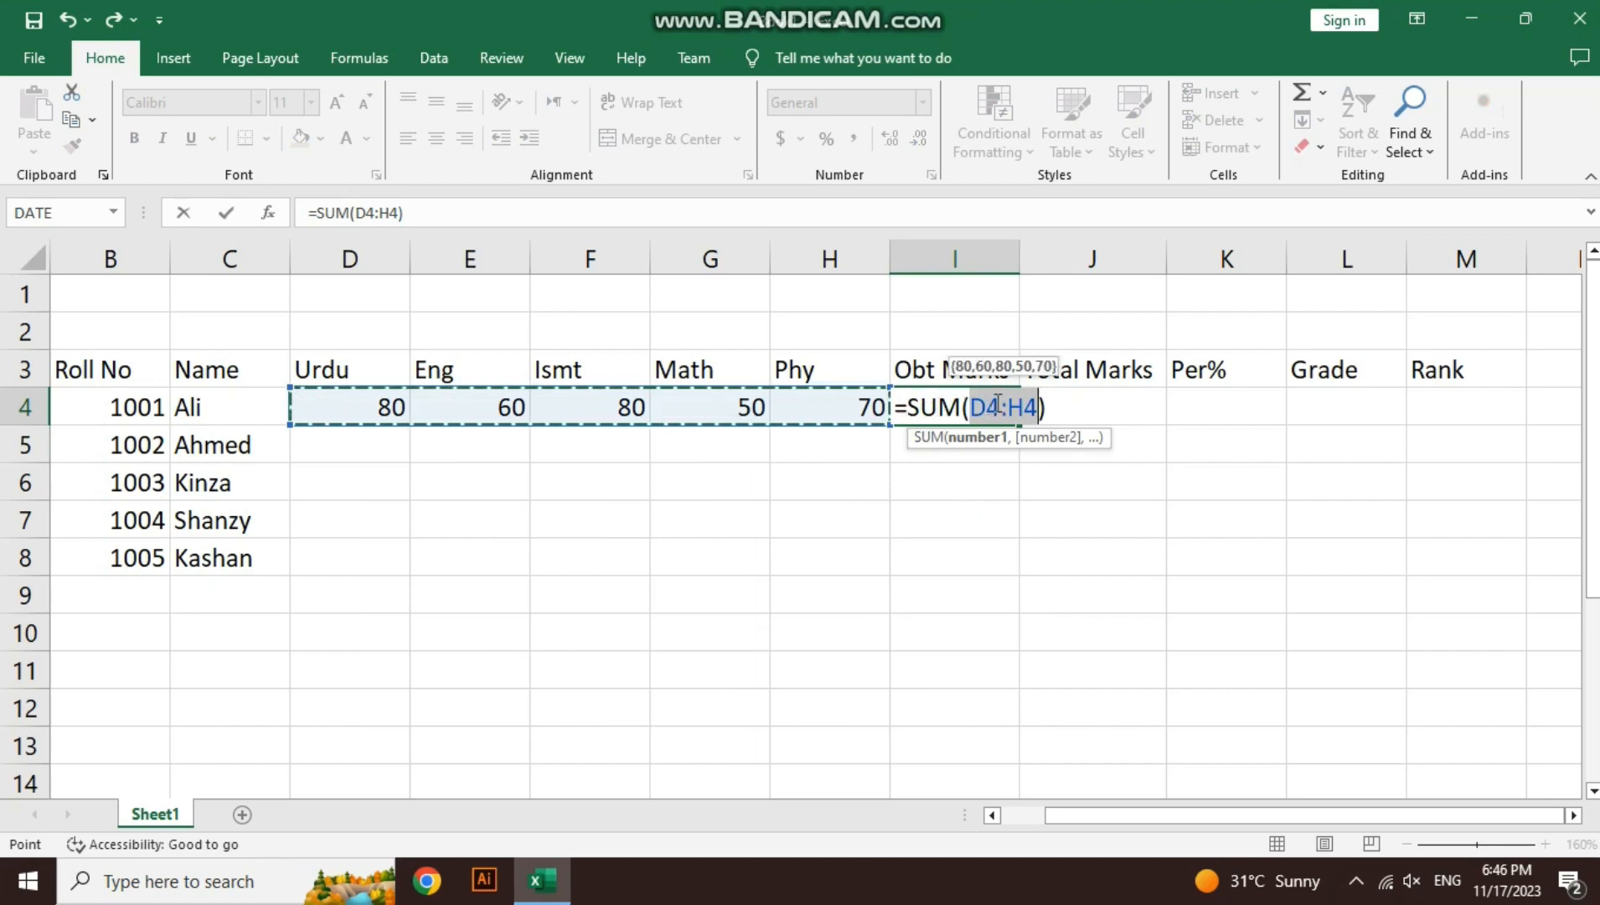
key("Return")
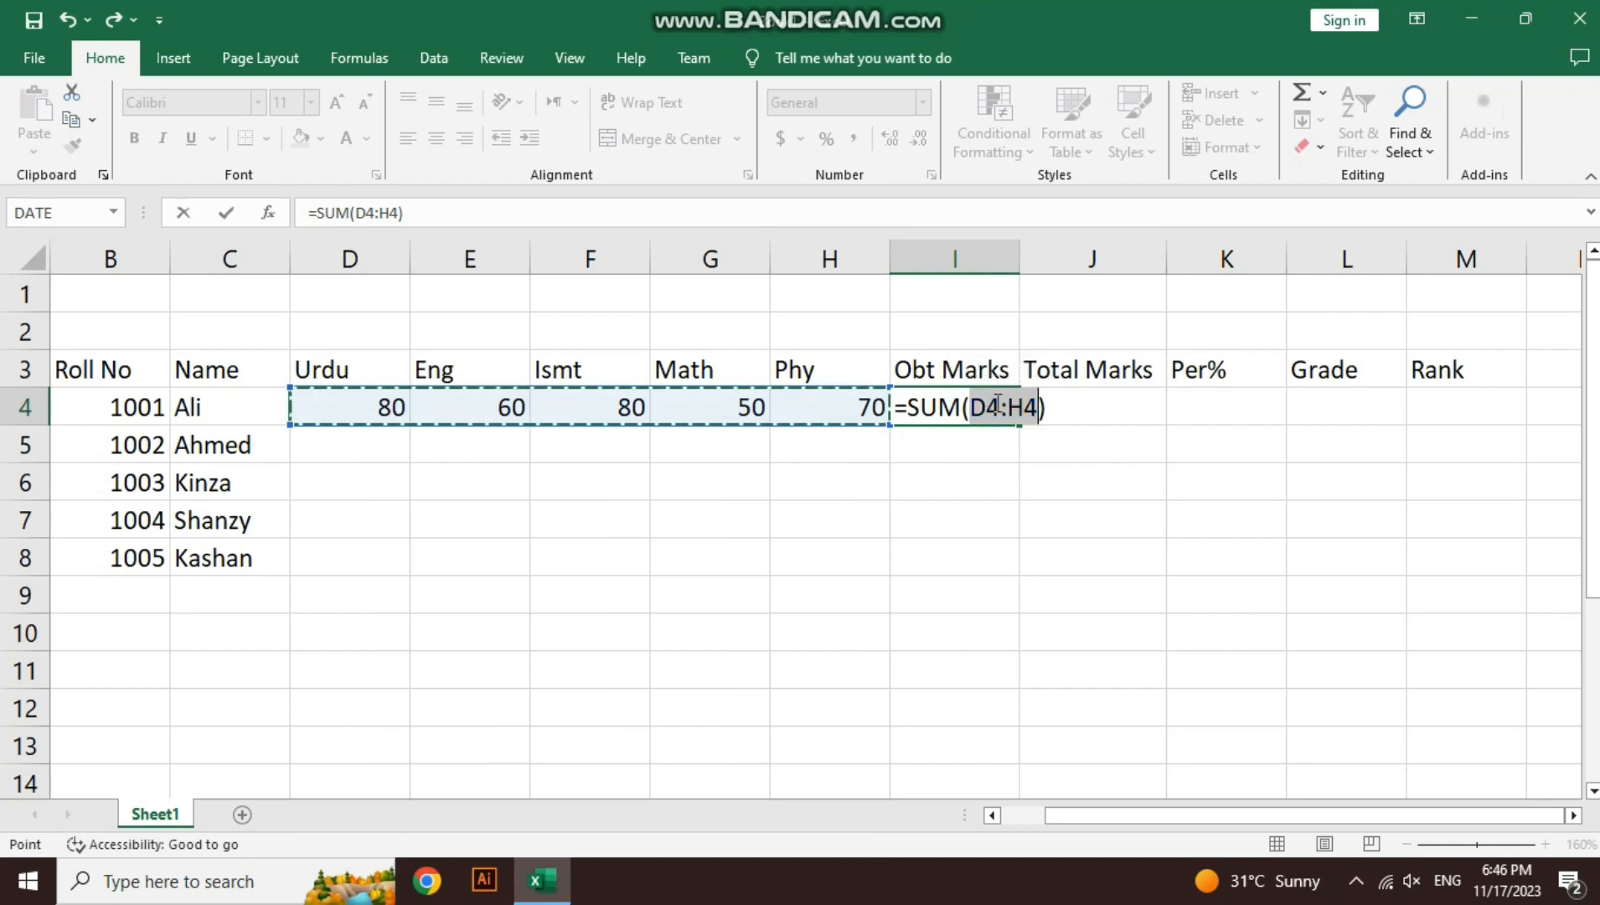
key("Up")
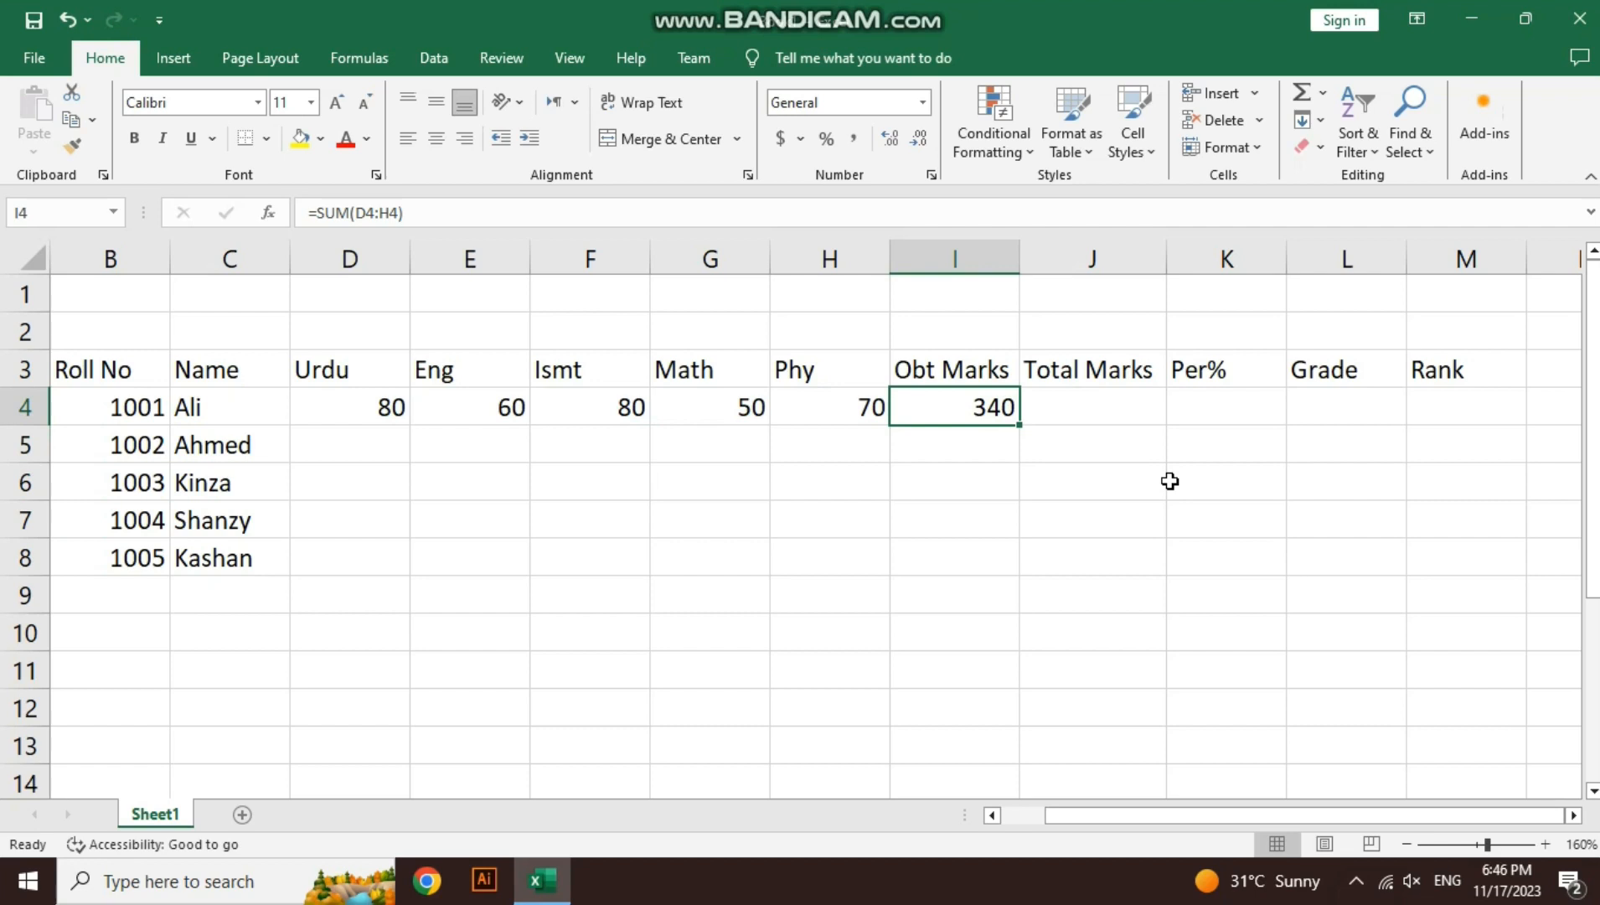
Enter 500 as the first student's total marks in cell J4
key("Right")
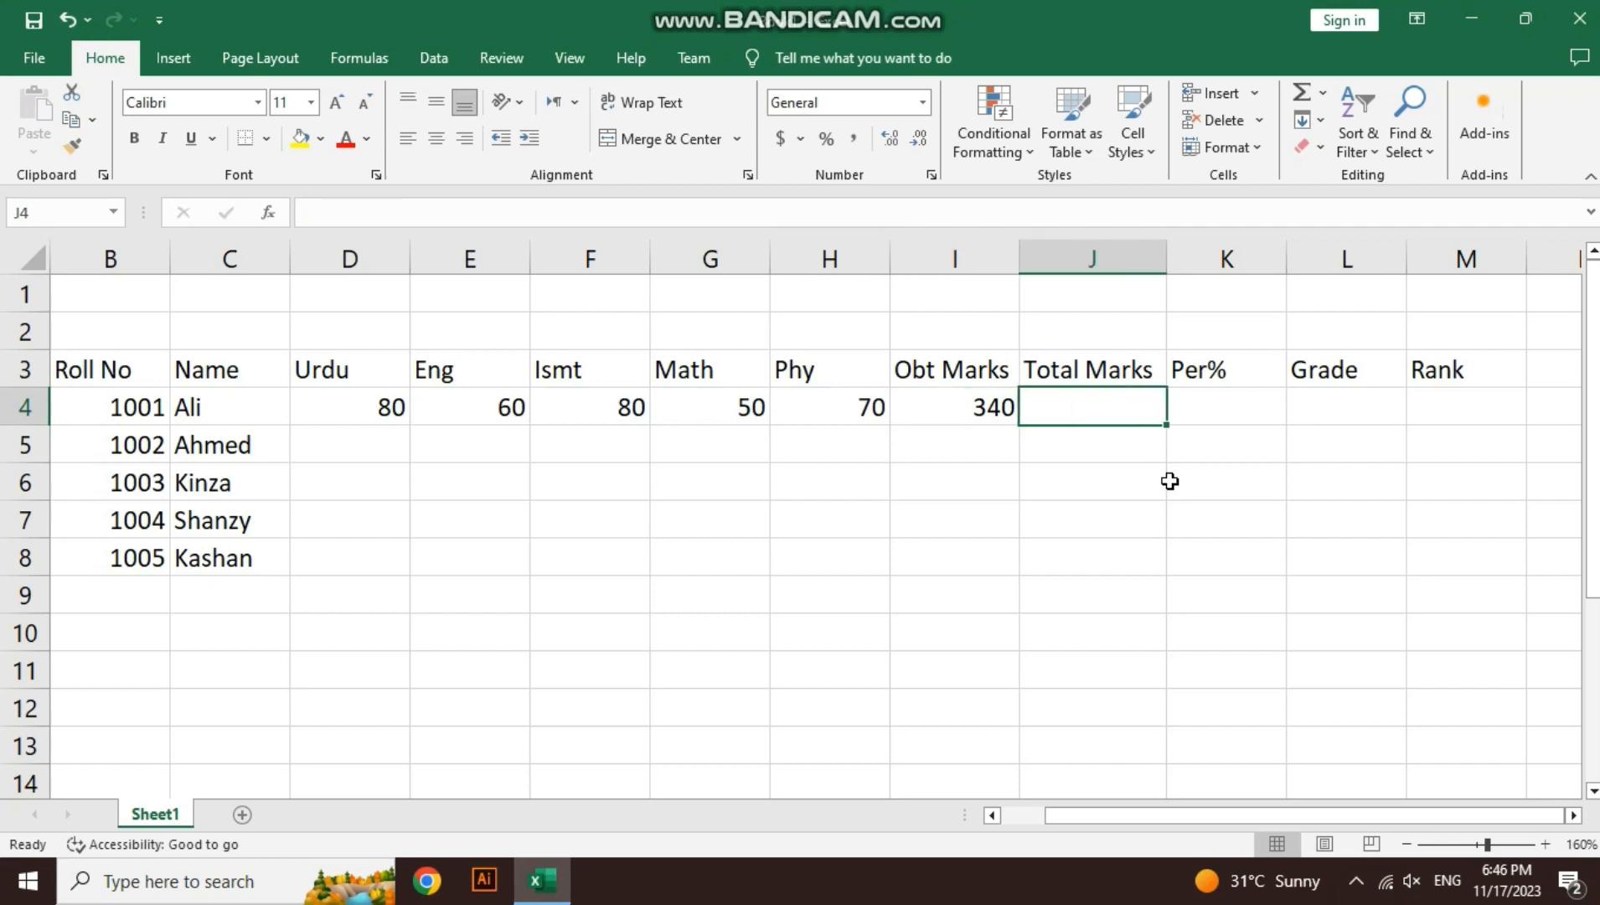
key("Left")
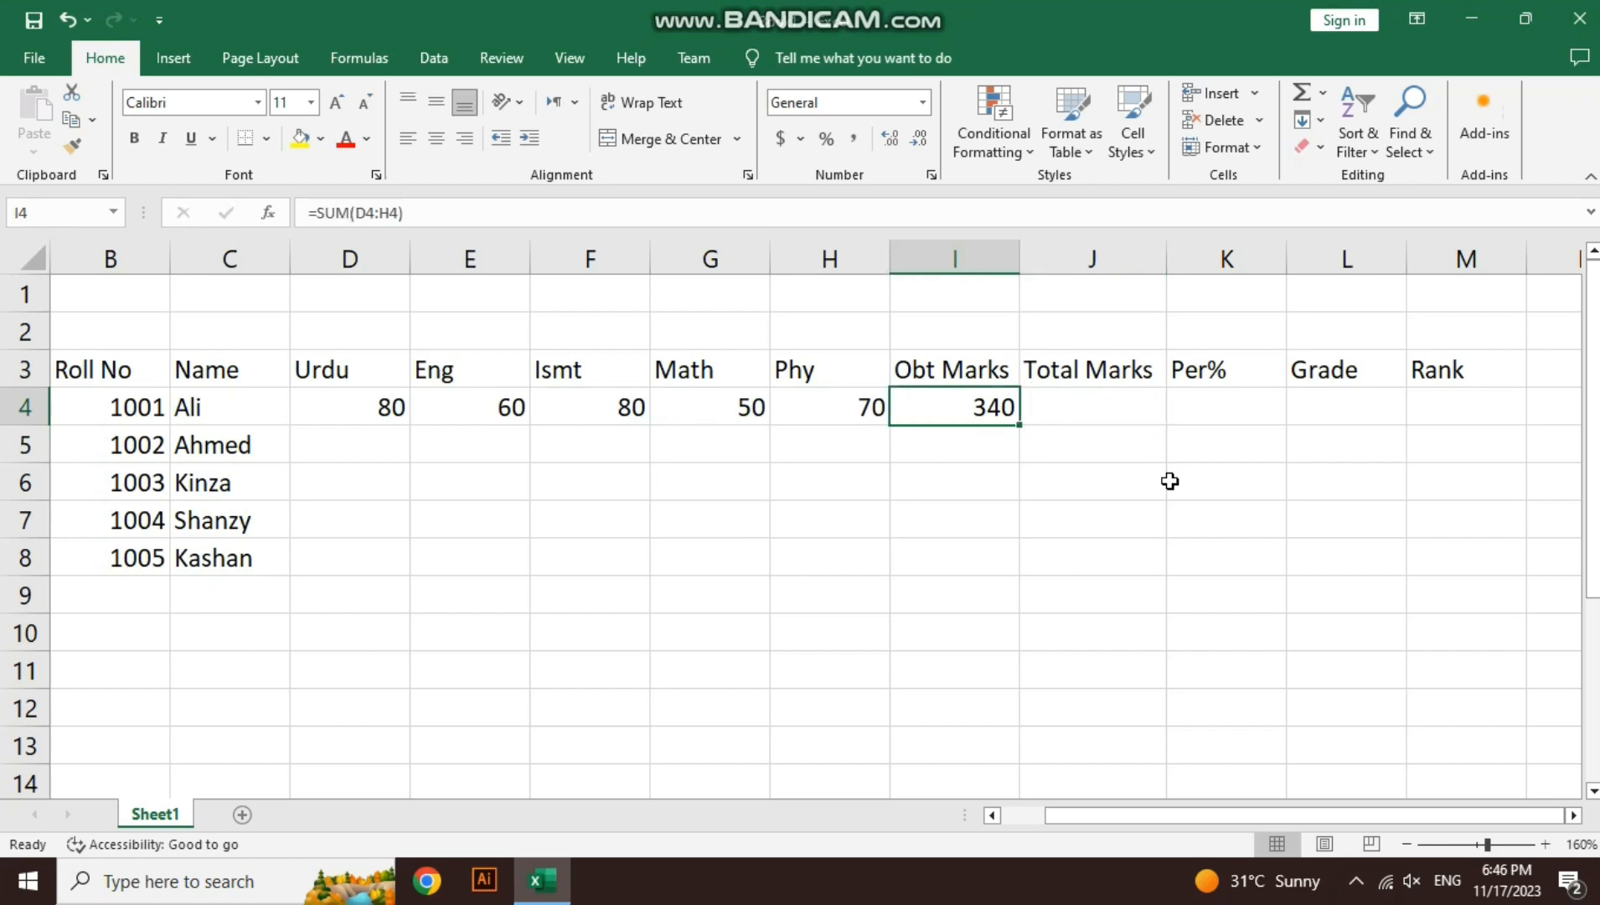
key("Right")
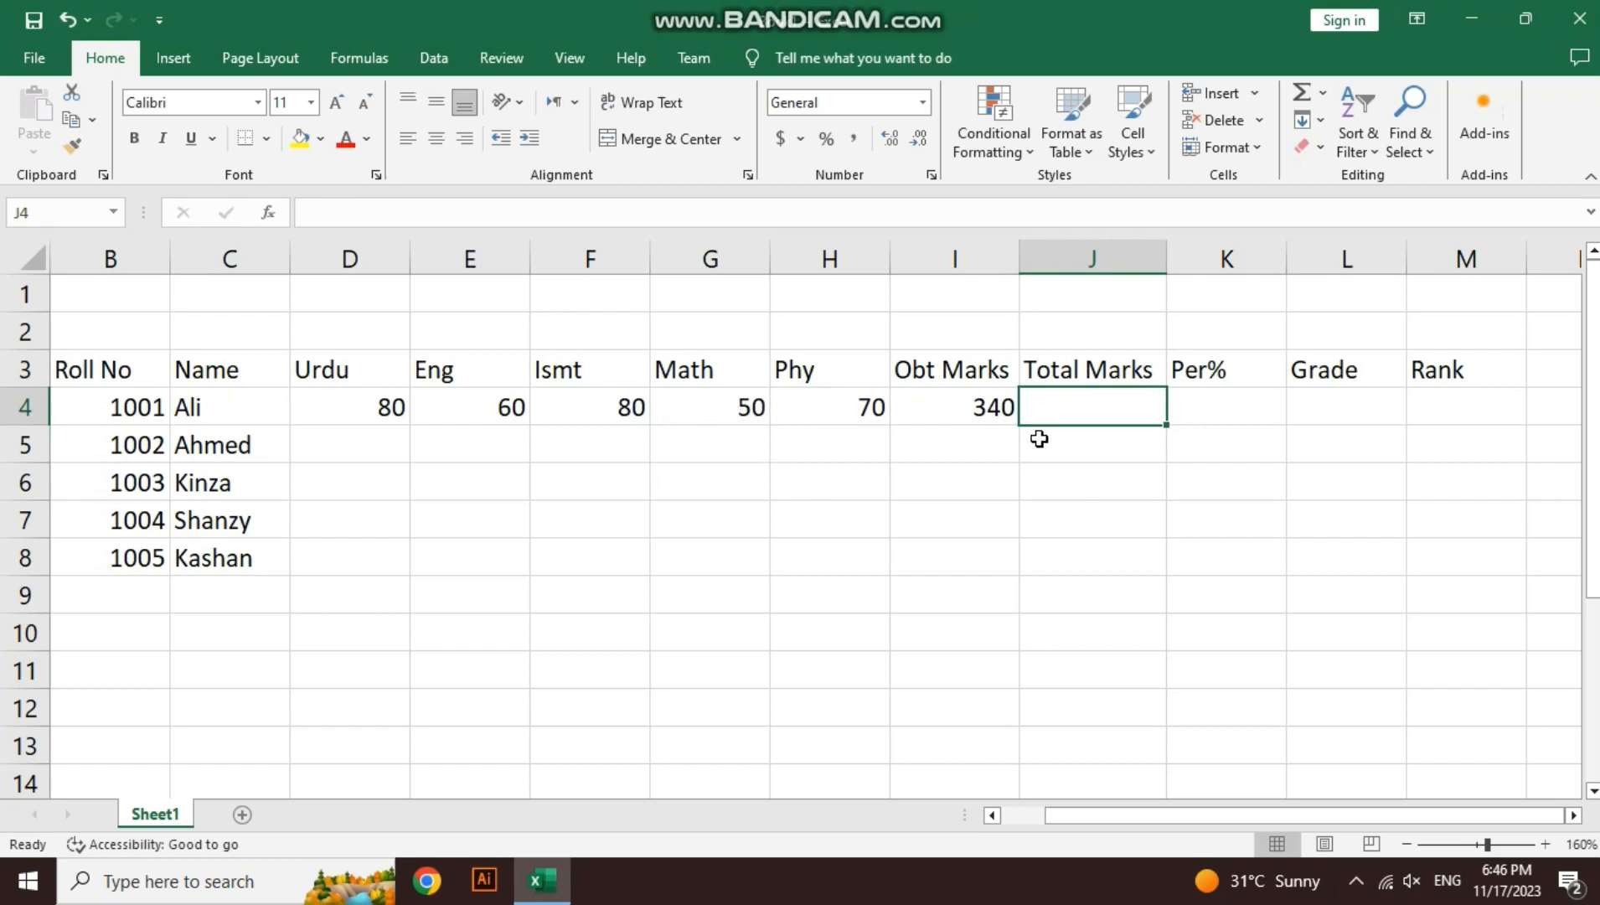
type("500")
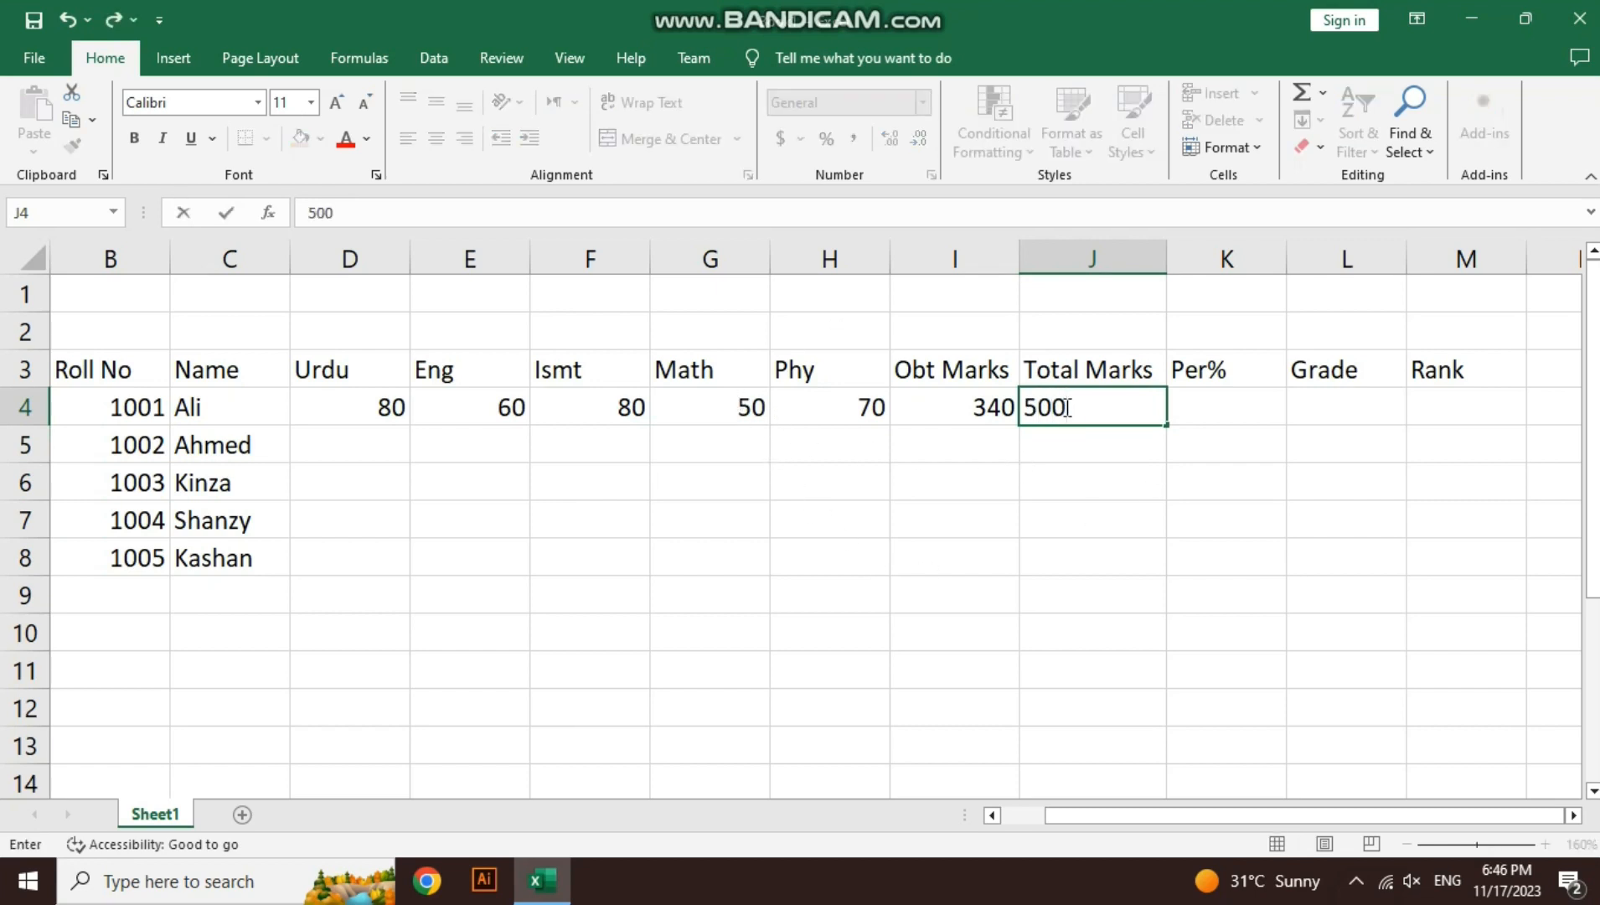
key("Return")
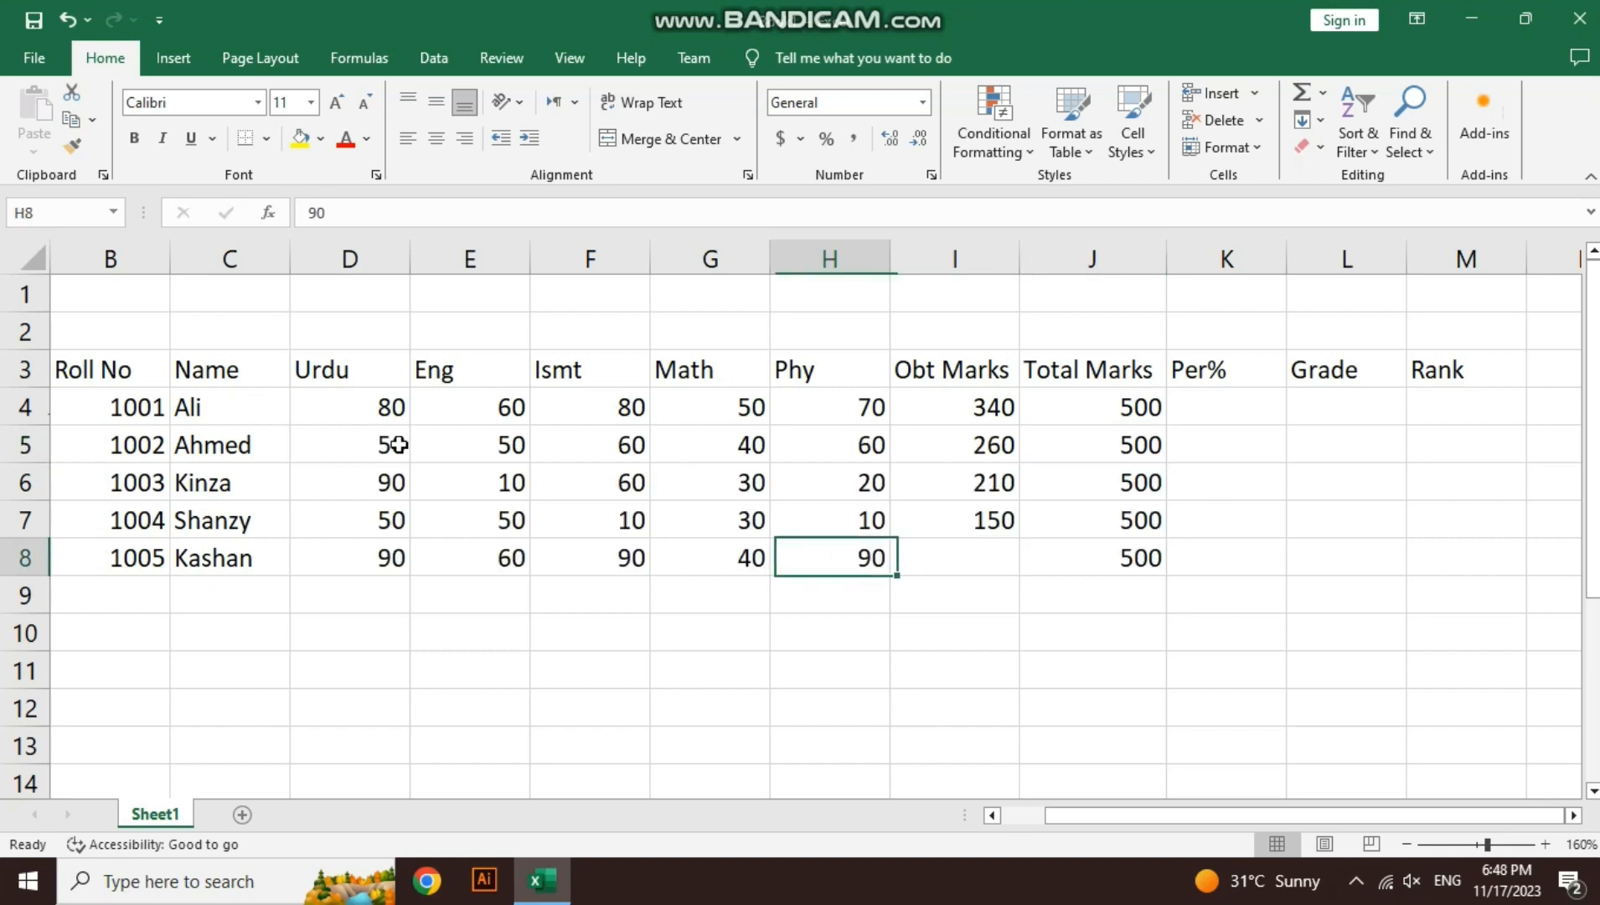
Calculate the obtained marks for roll number 1005 in cell I8 with the formula =SUM(D8:H8)
key("Right")
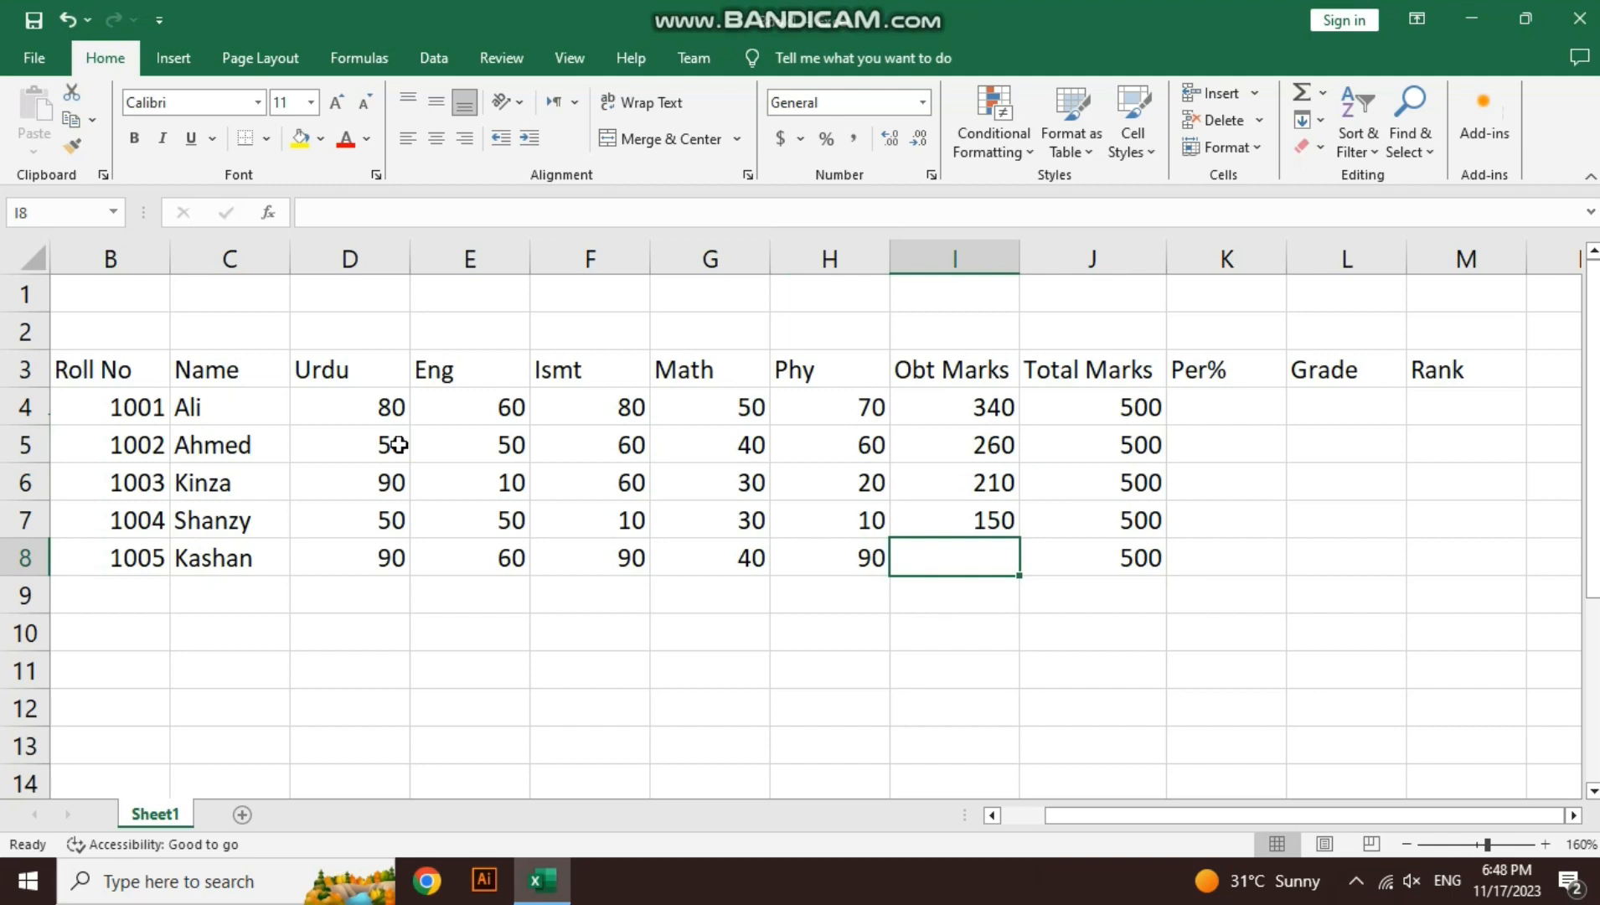
type("=sum")
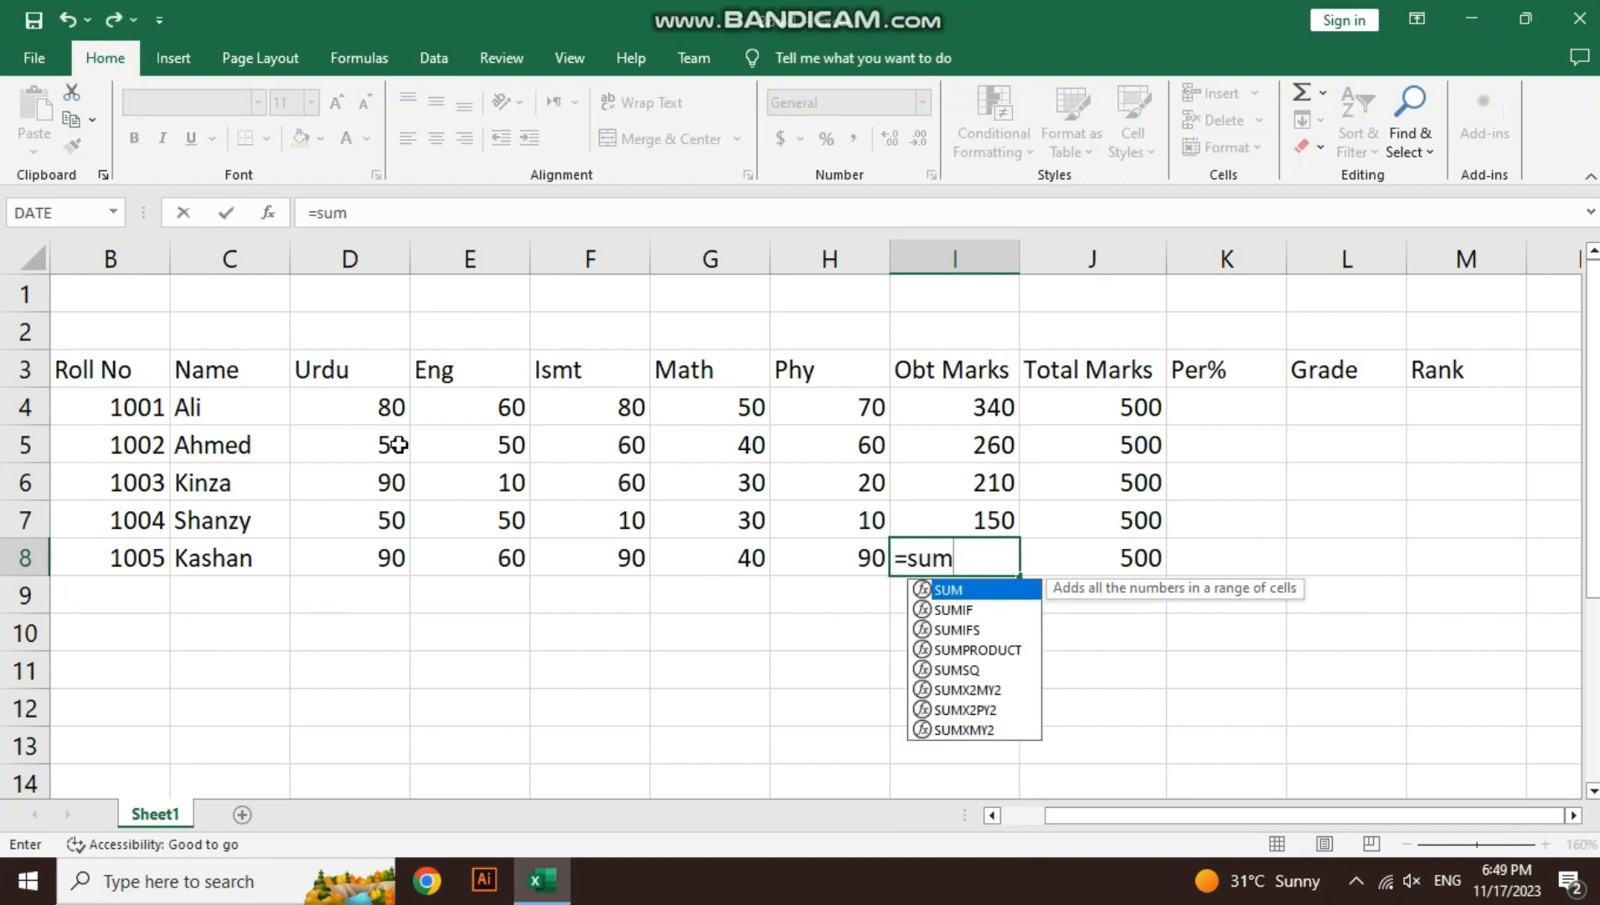
key("Tab")
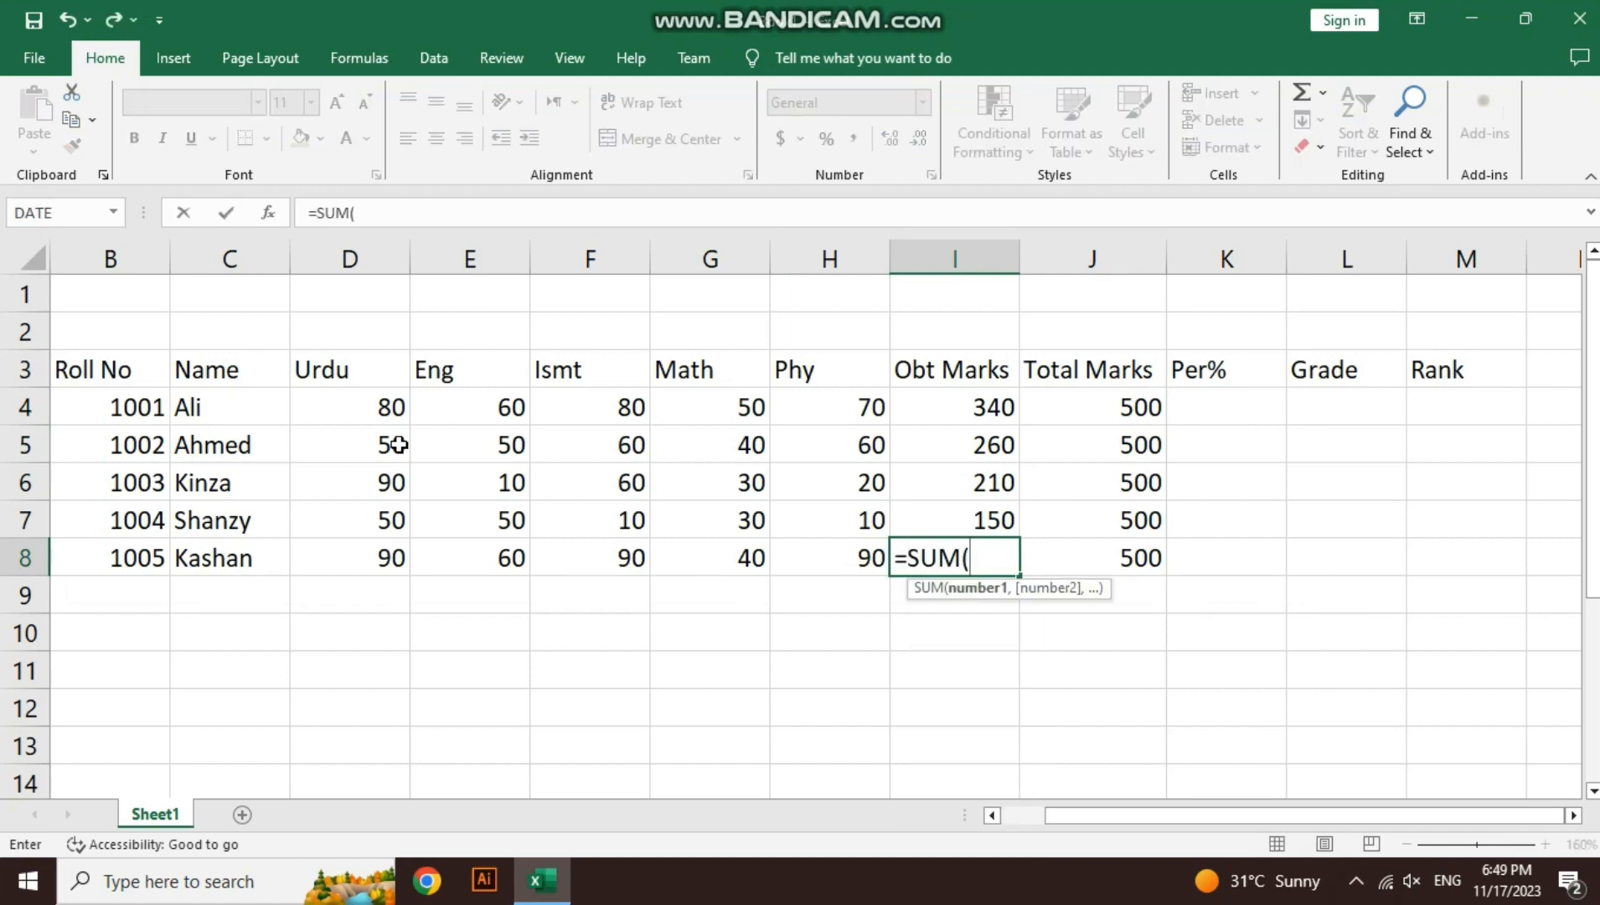
key("Left")
key("Left")
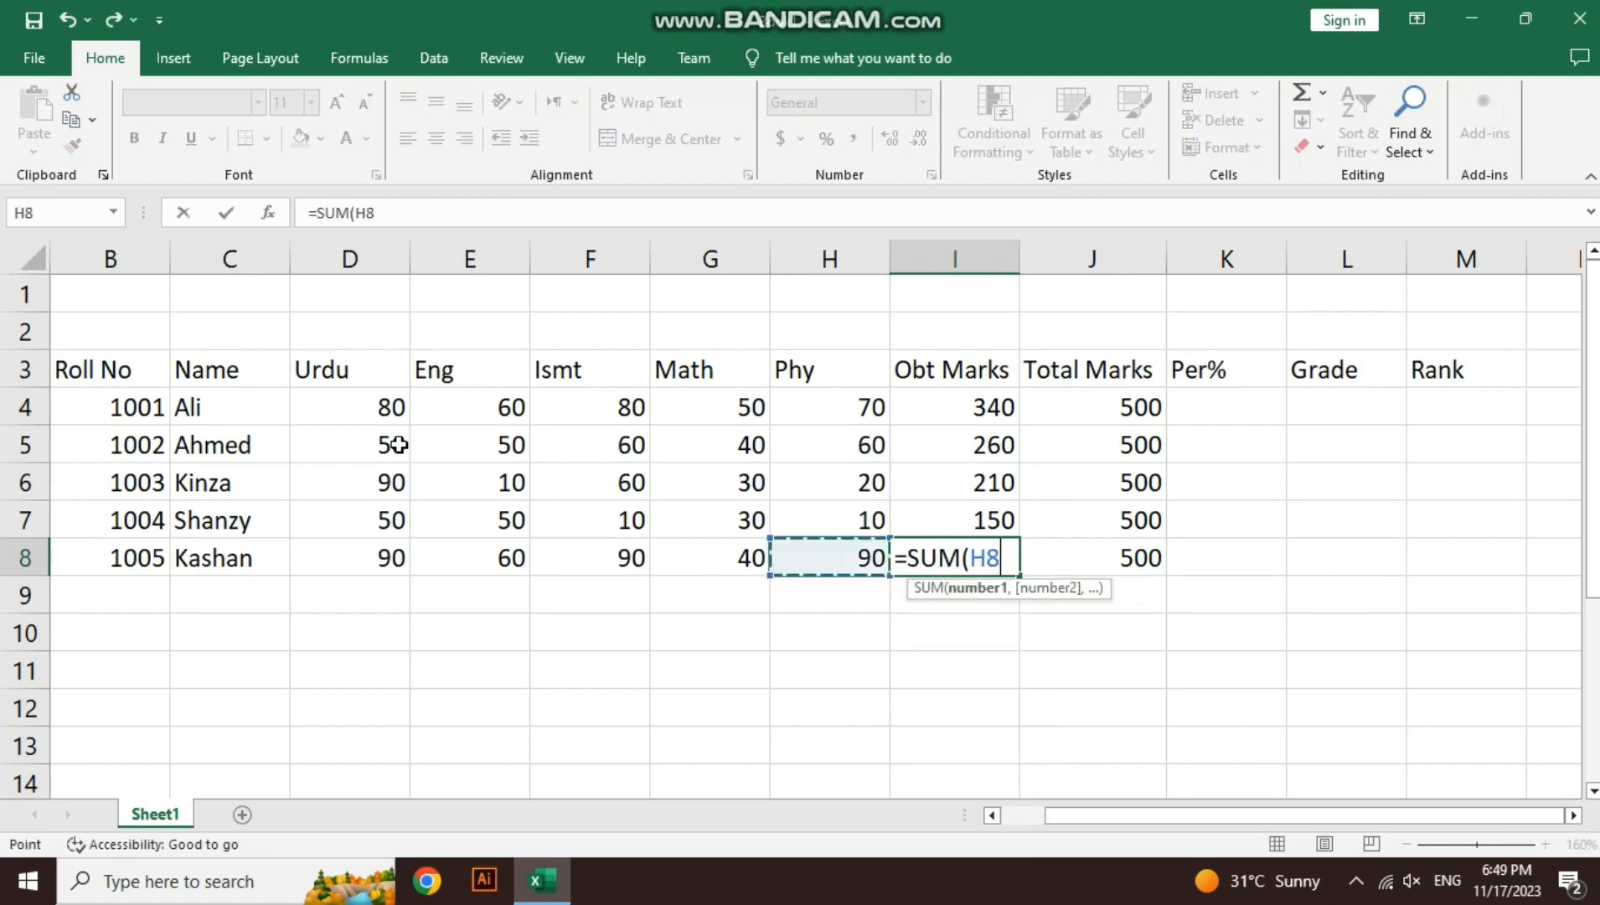
key("Right")
key("shift+Left")
key("shift+Left")
key("shift+Left")
key("shift+Left")
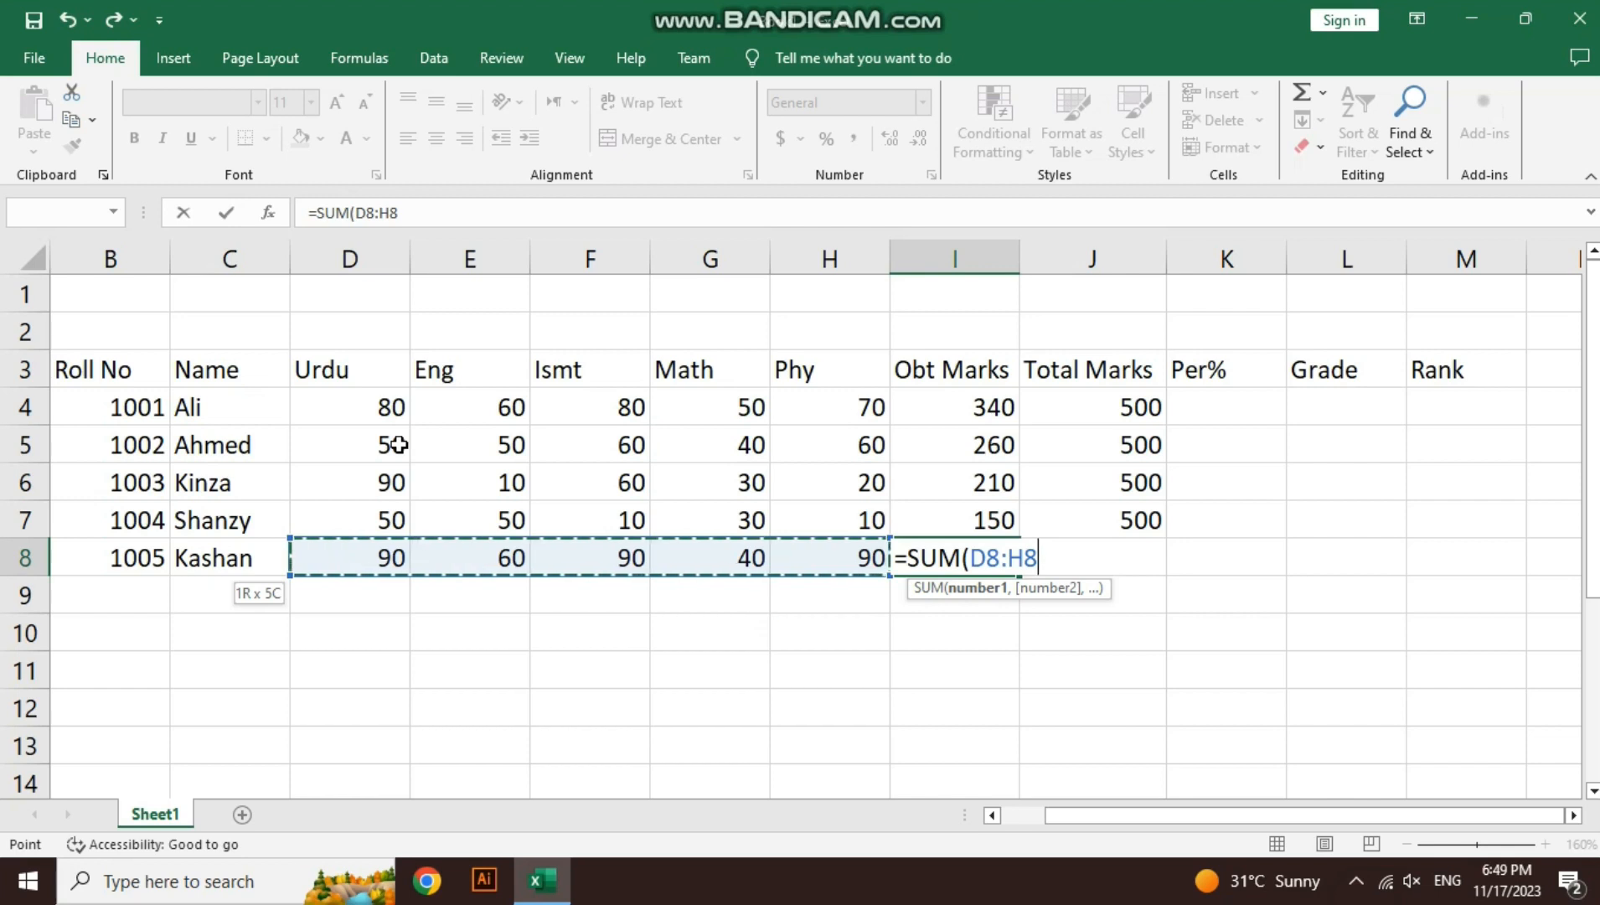
type(")")
key("Return")
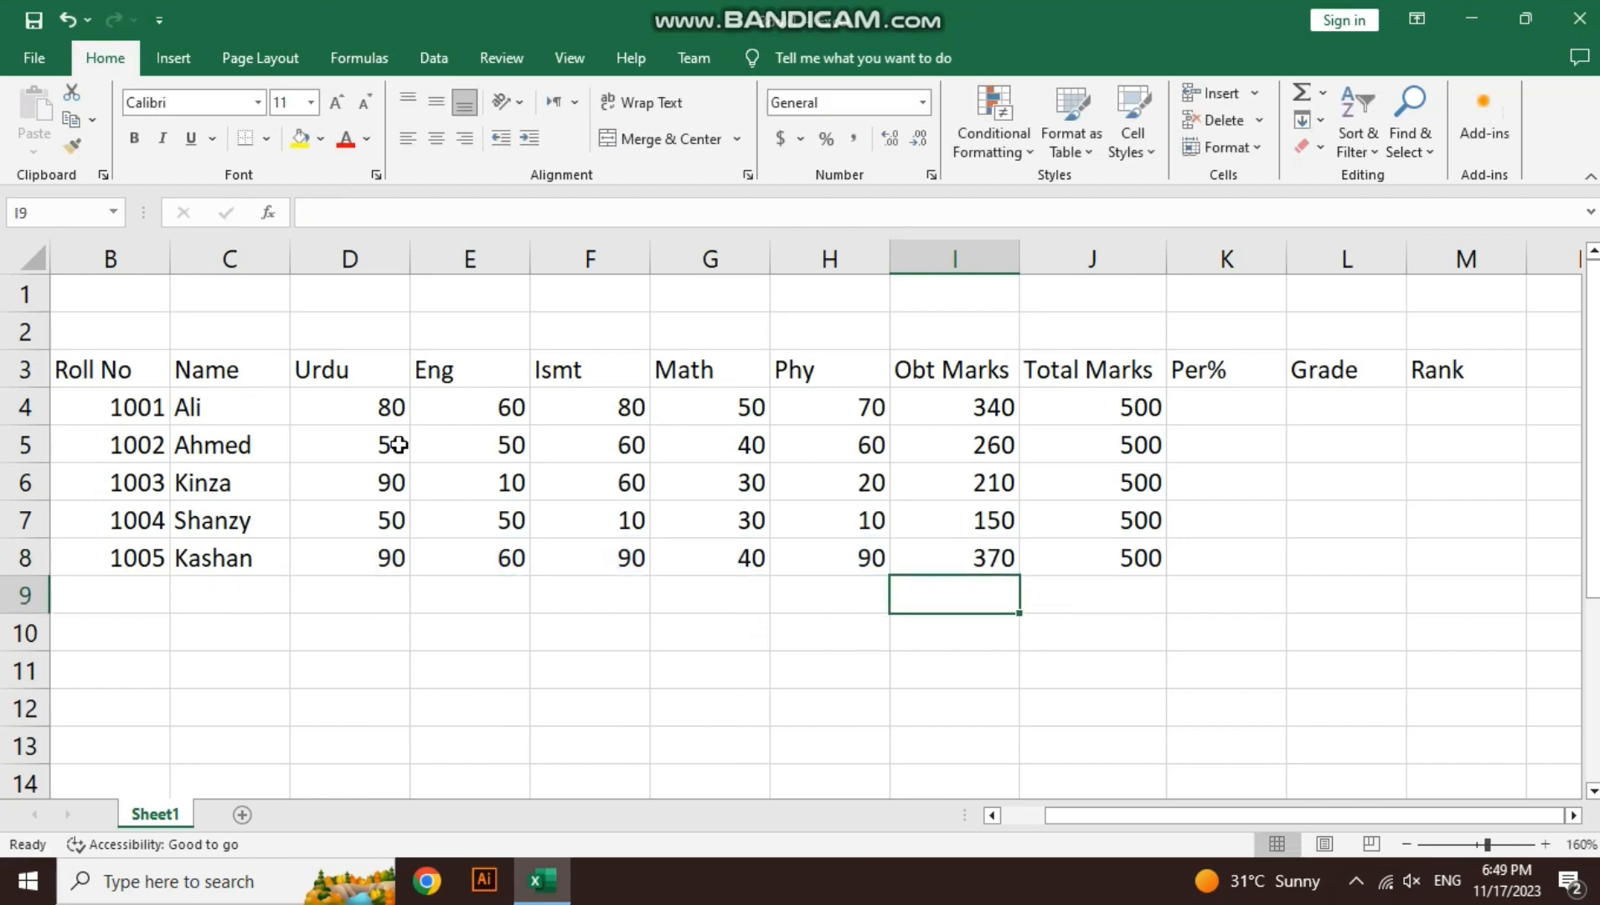
Review the obtained marks in I3:I8 and the formula in cell I4
key("Up")
key("Up")
key("ctrl+Up")
key("shift+Down")
key("shift+Down")
key("shift+Down")
key("shift+Down")
key("shift+Down")
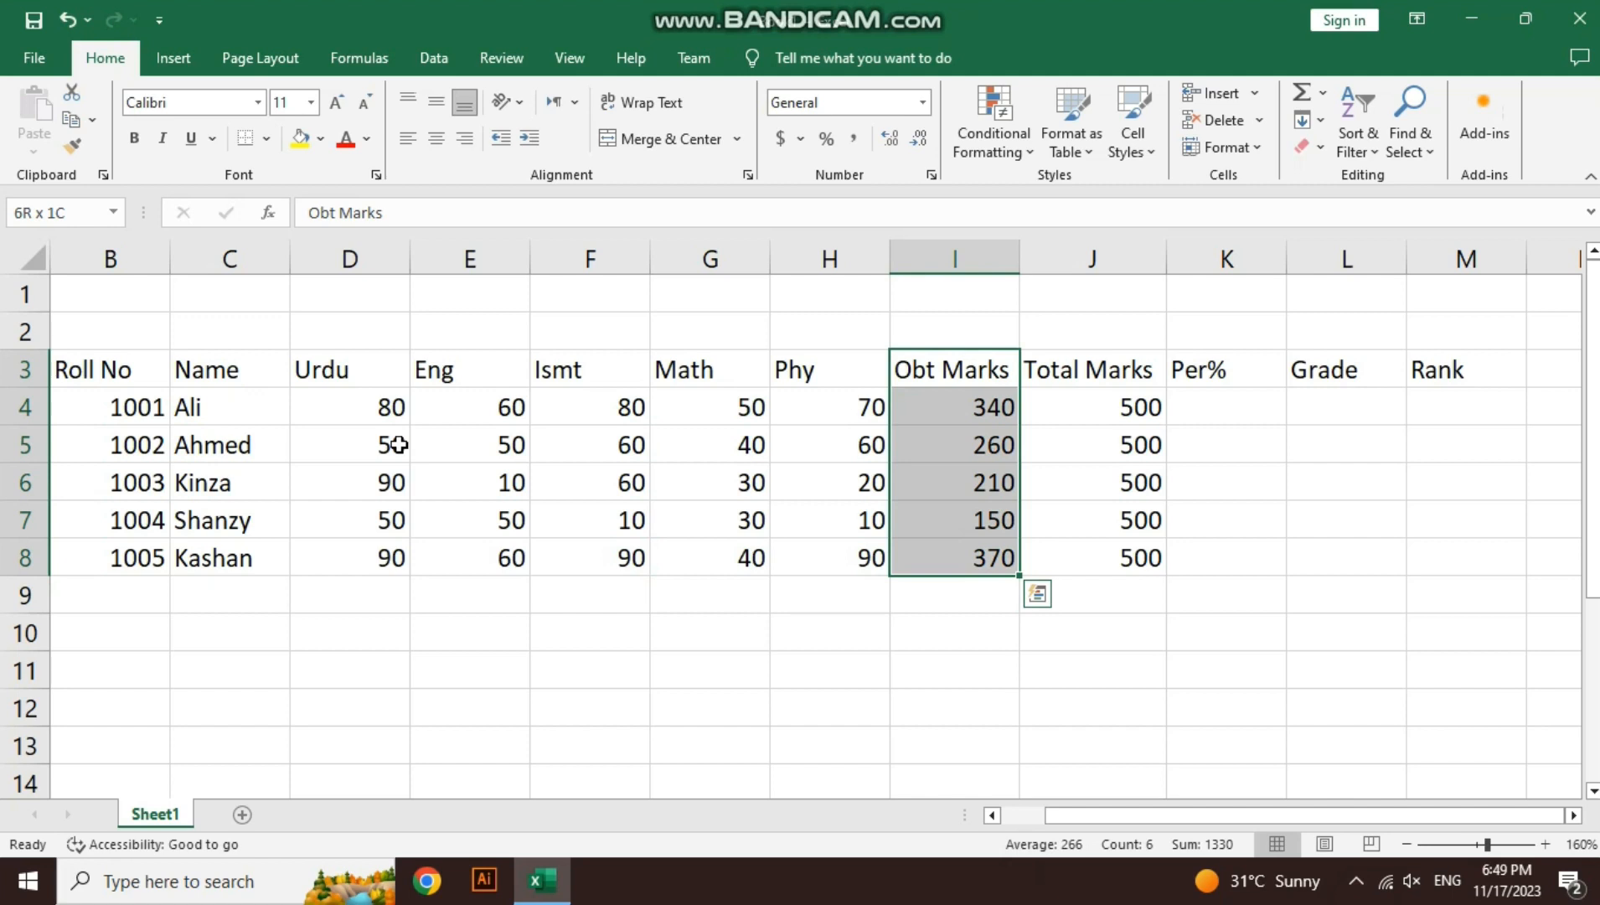
key("Right")
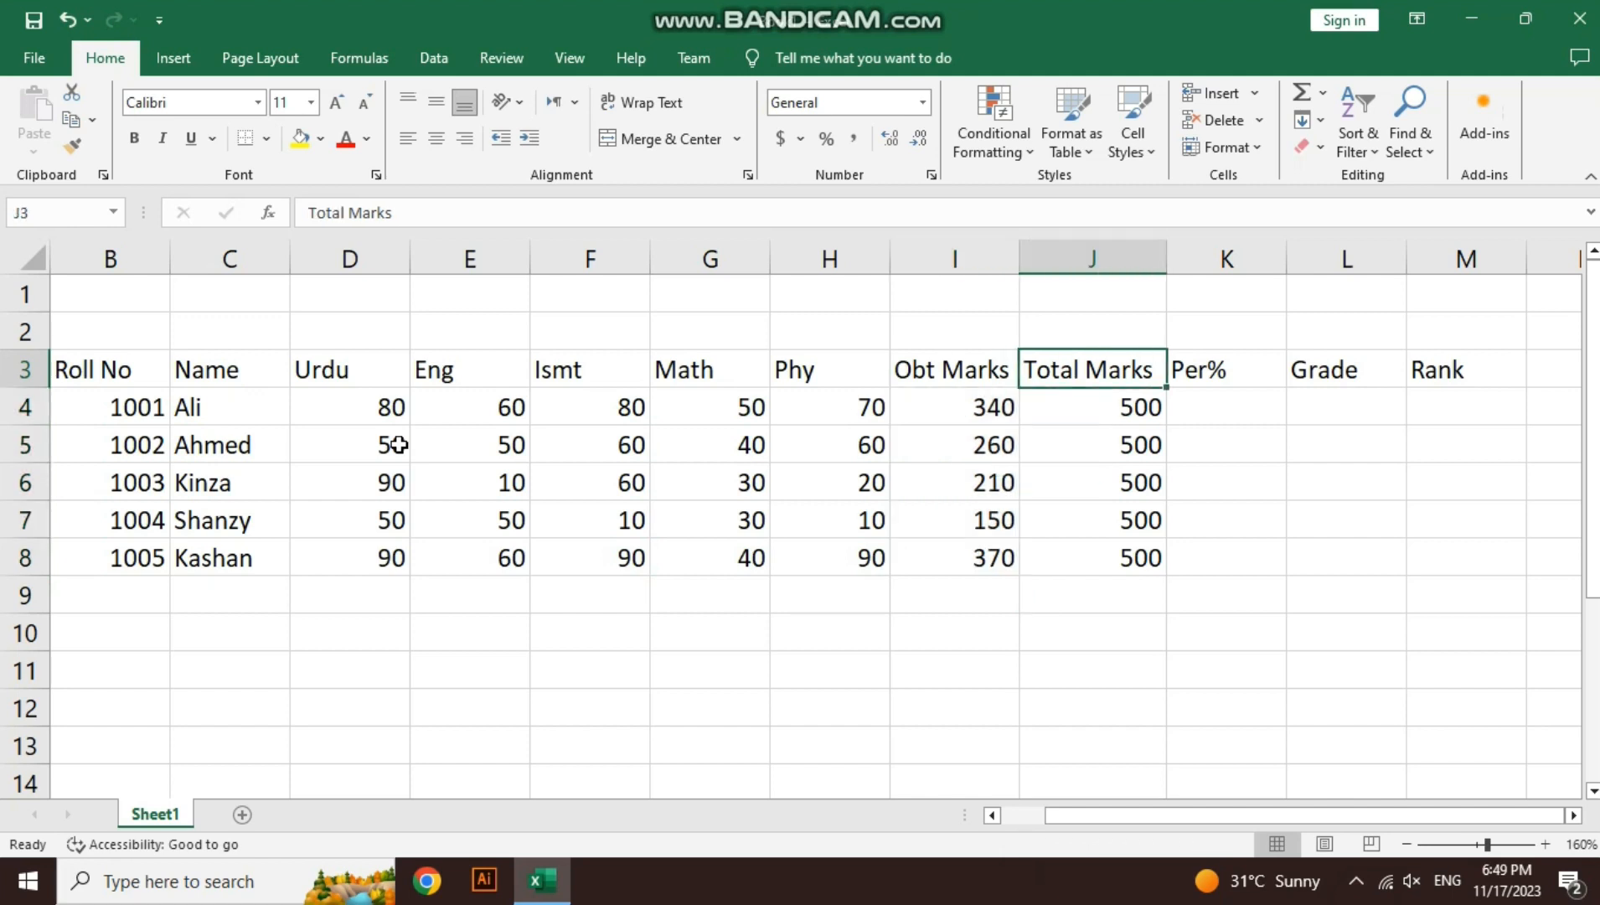
key("Left")
key("Down")
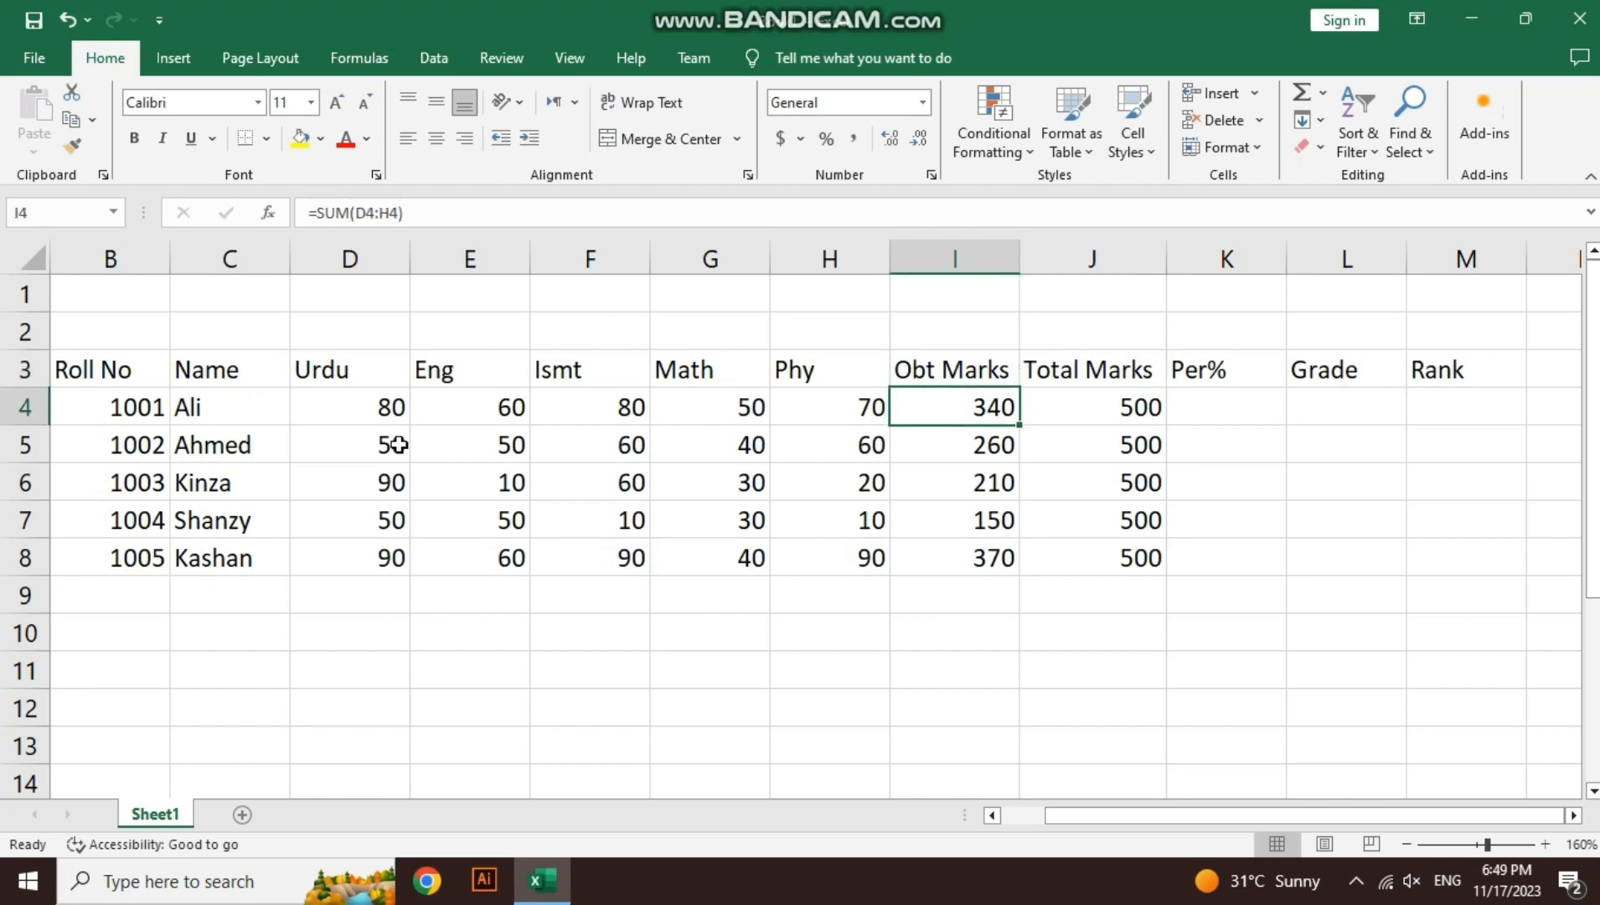
Calculate the first student's percentage in cell K4 with the formula =I4*100/J4
key("Right")
key("Right")
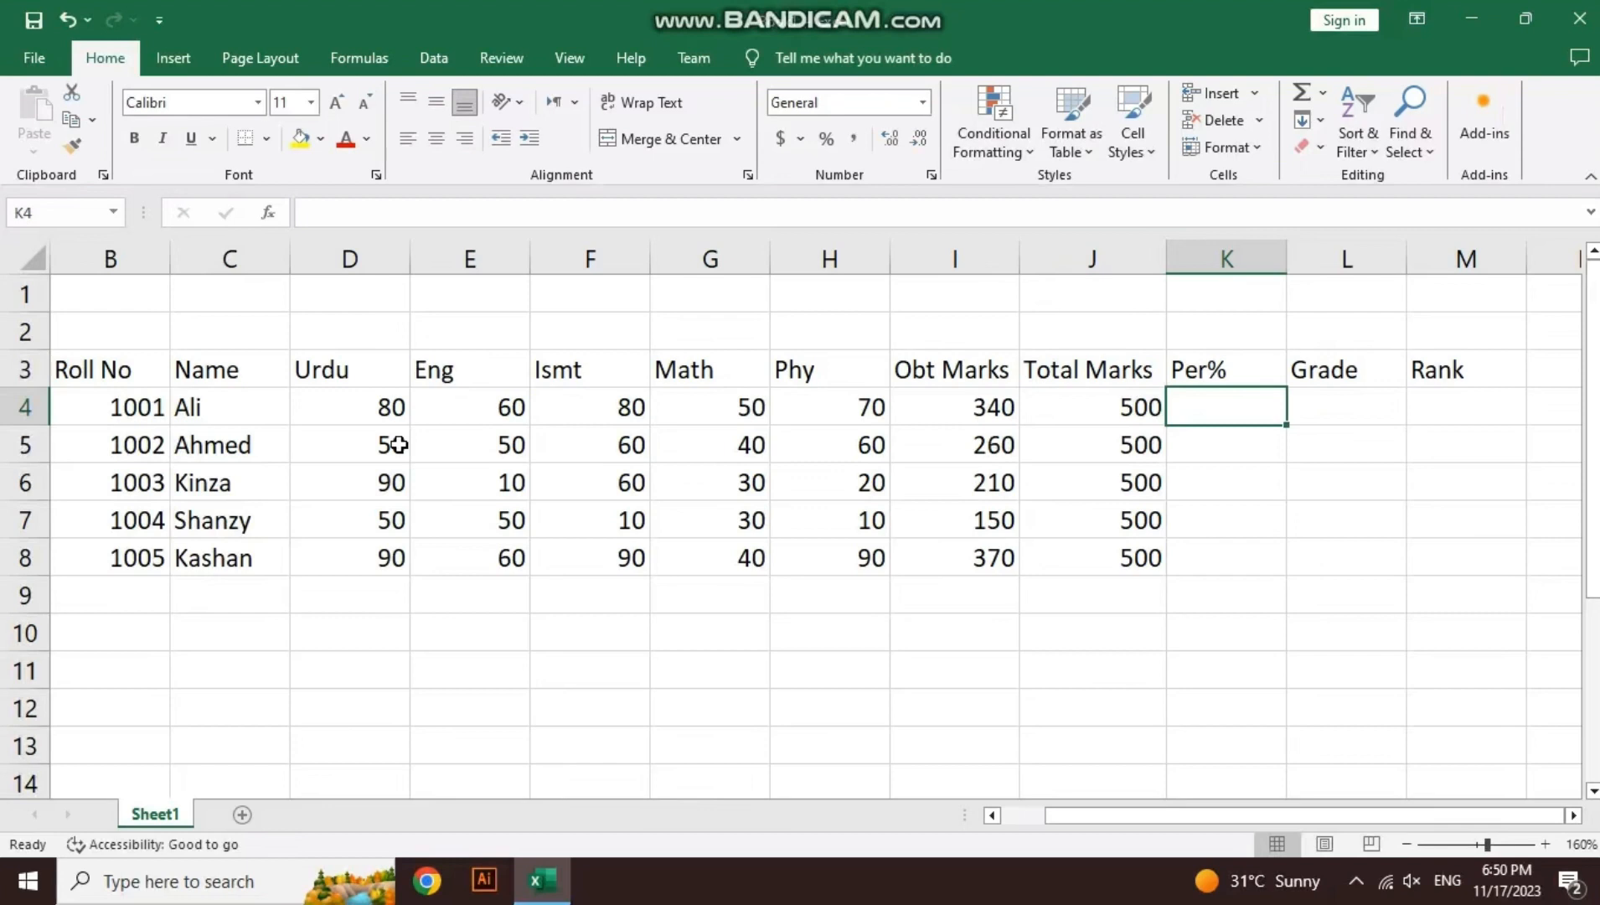
left_click(1214, 404)
type("=")
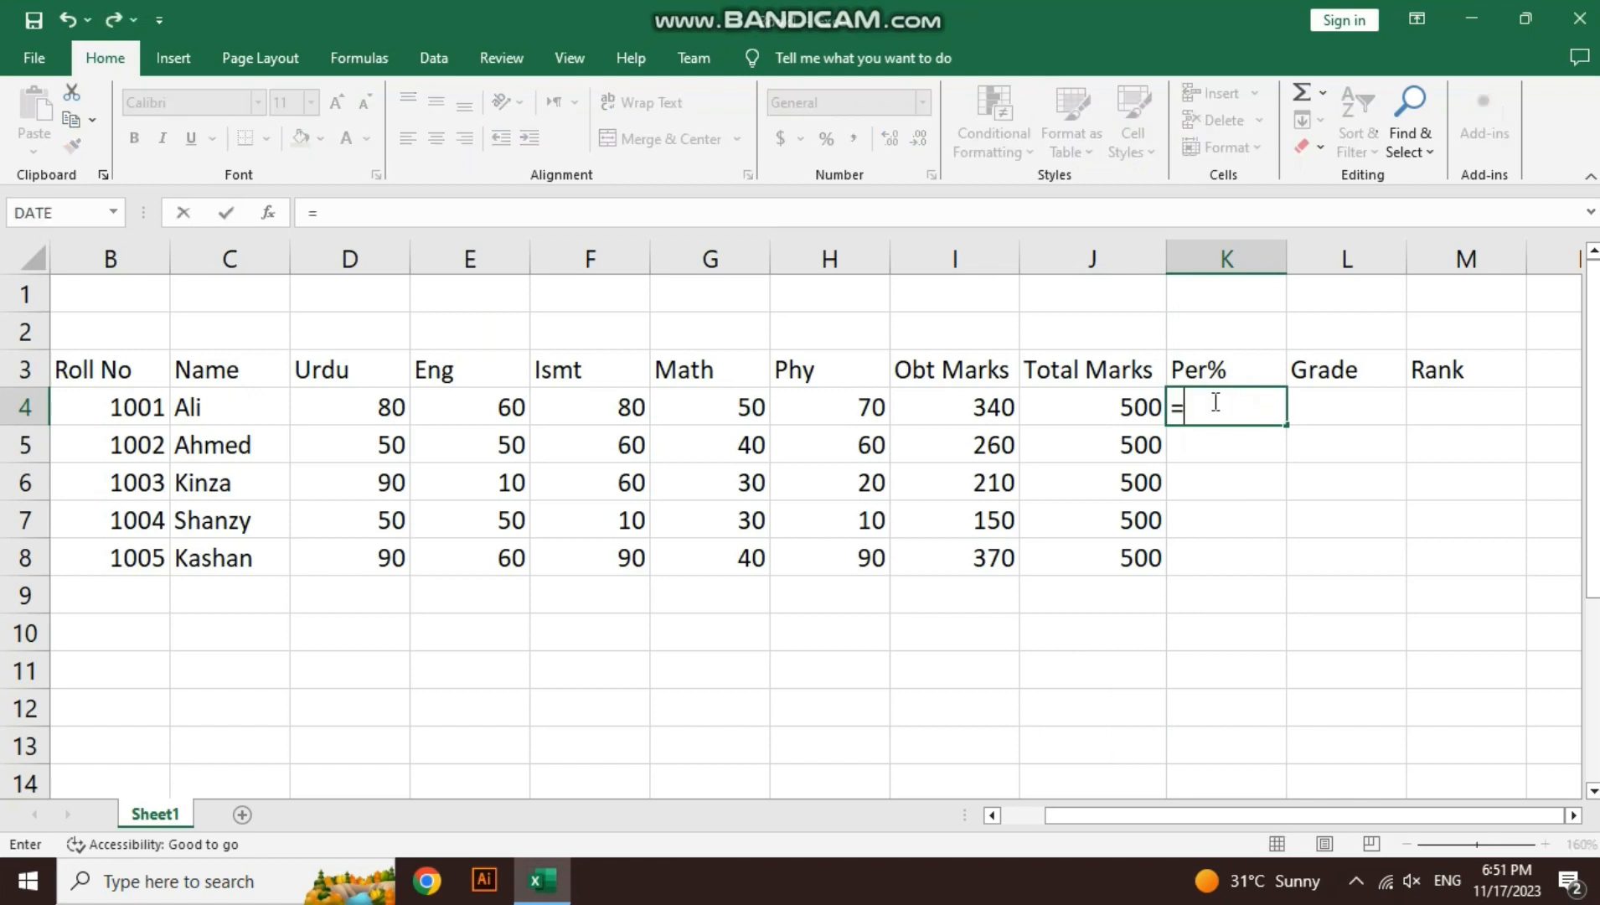
key("Left")
key("Left")
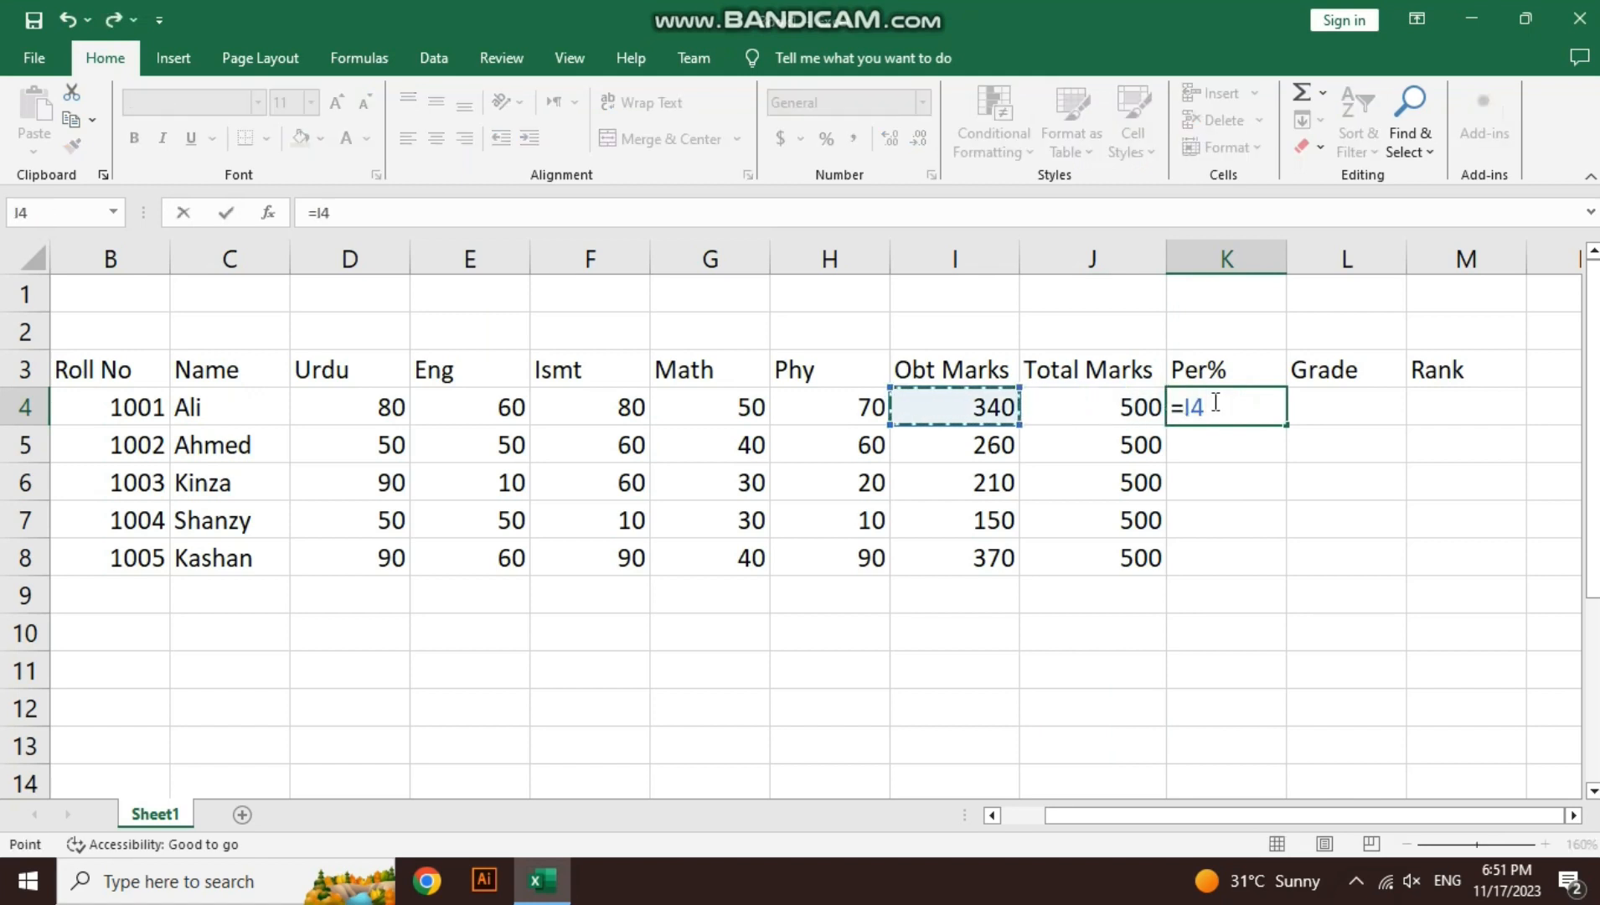
type("*100")
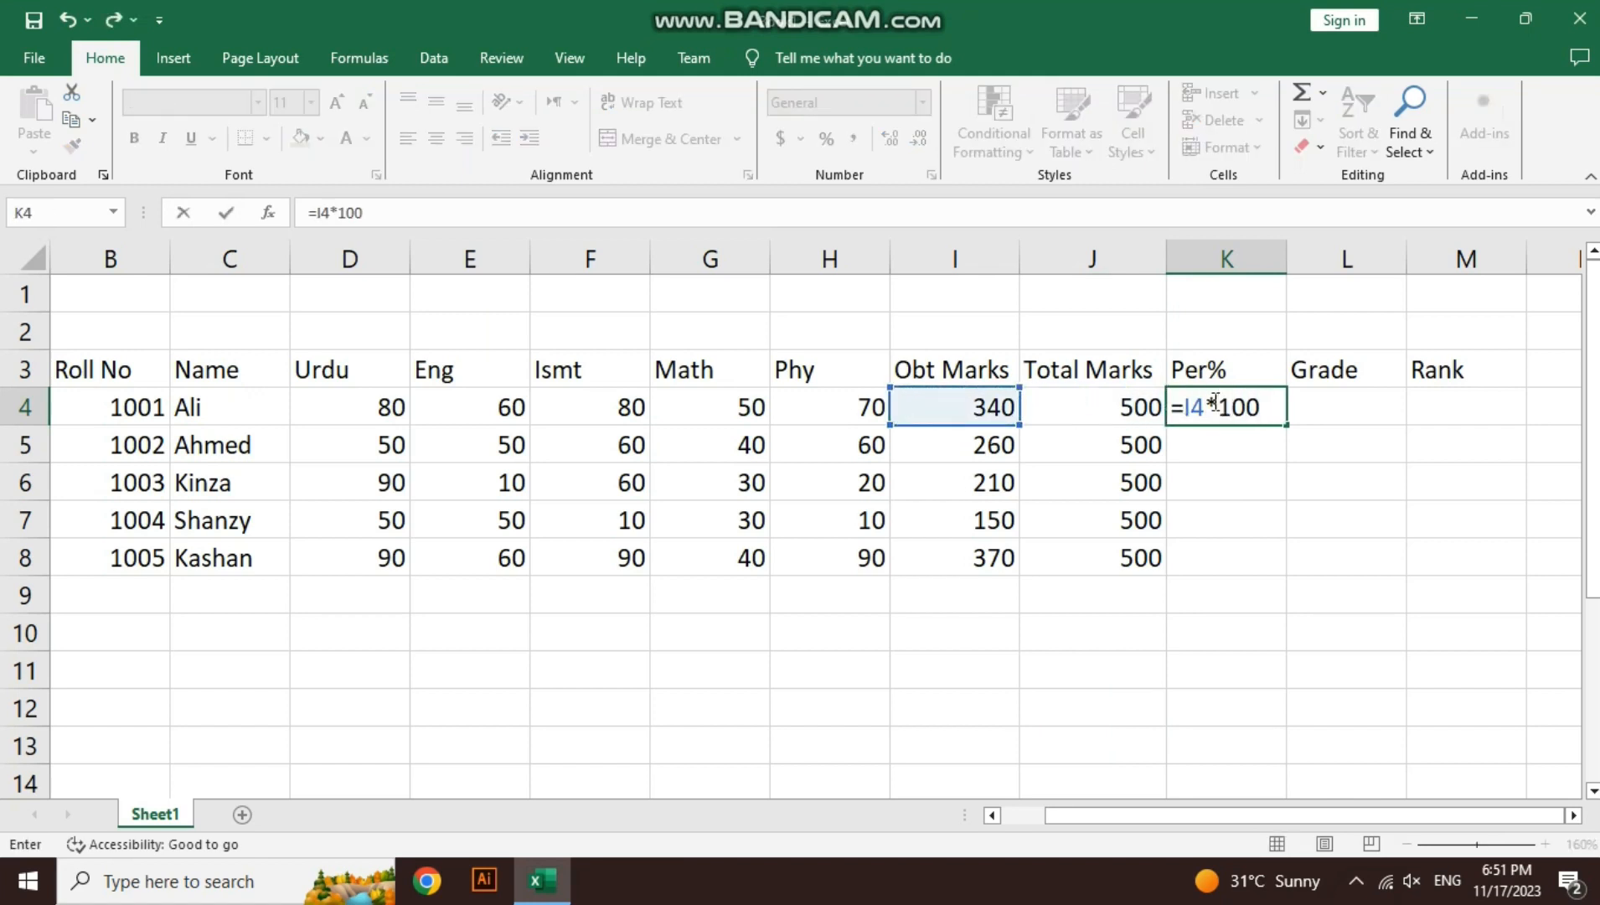
type("/J4")
key("Return")
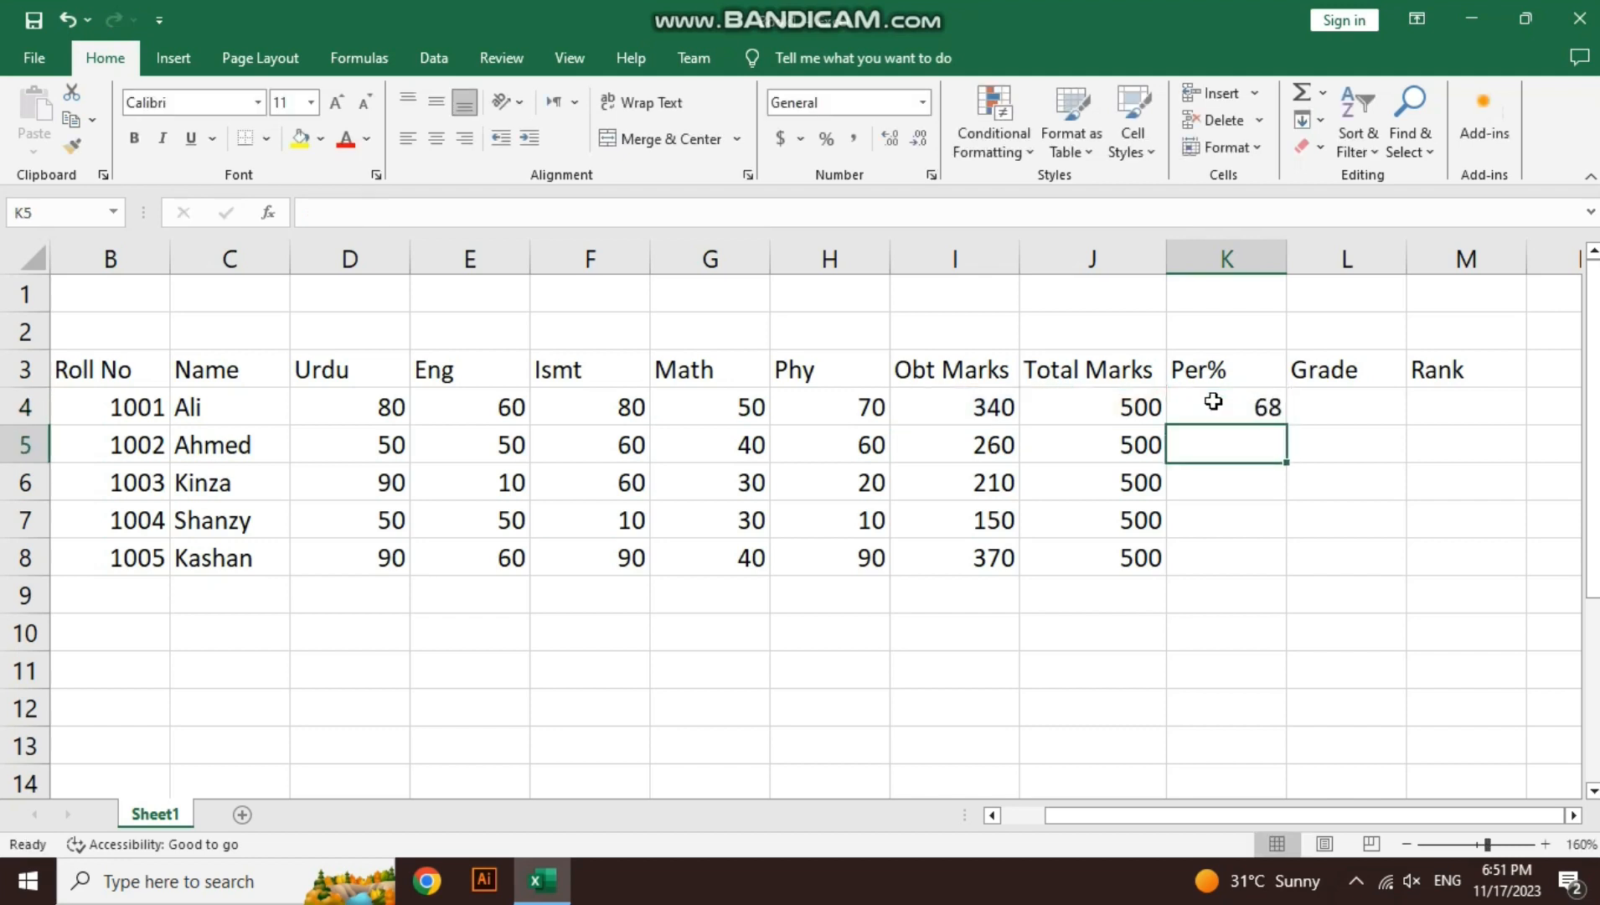
Calculate the second student's percentage in cell K5 with the formula =I5*100/J5
type("=")
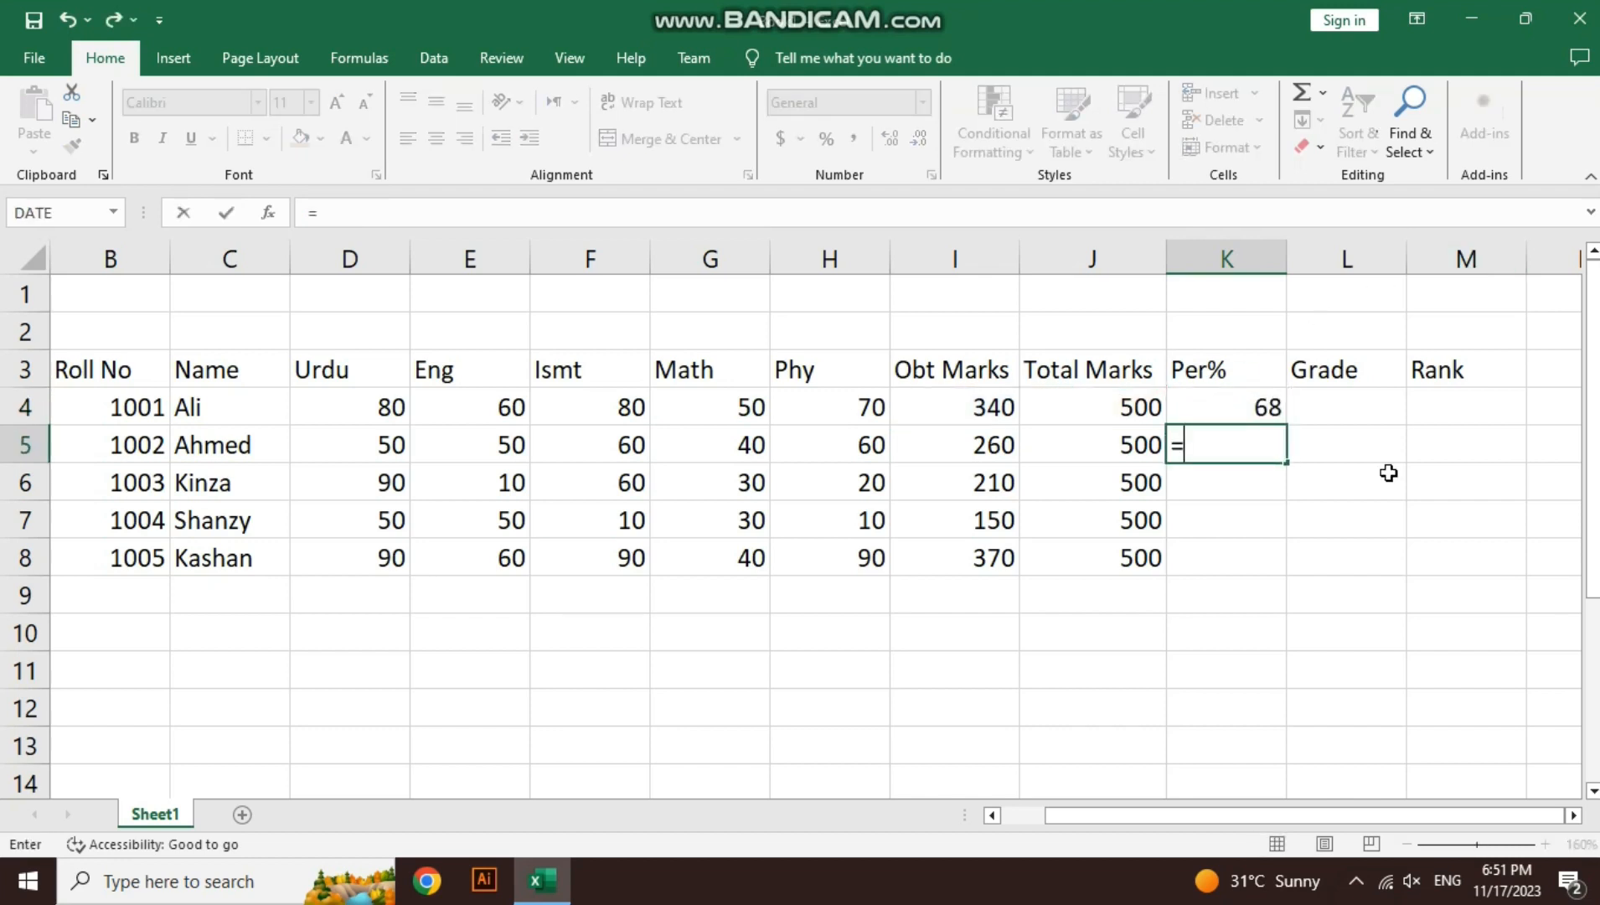
key("Left")
key("Left")
type("*100/")
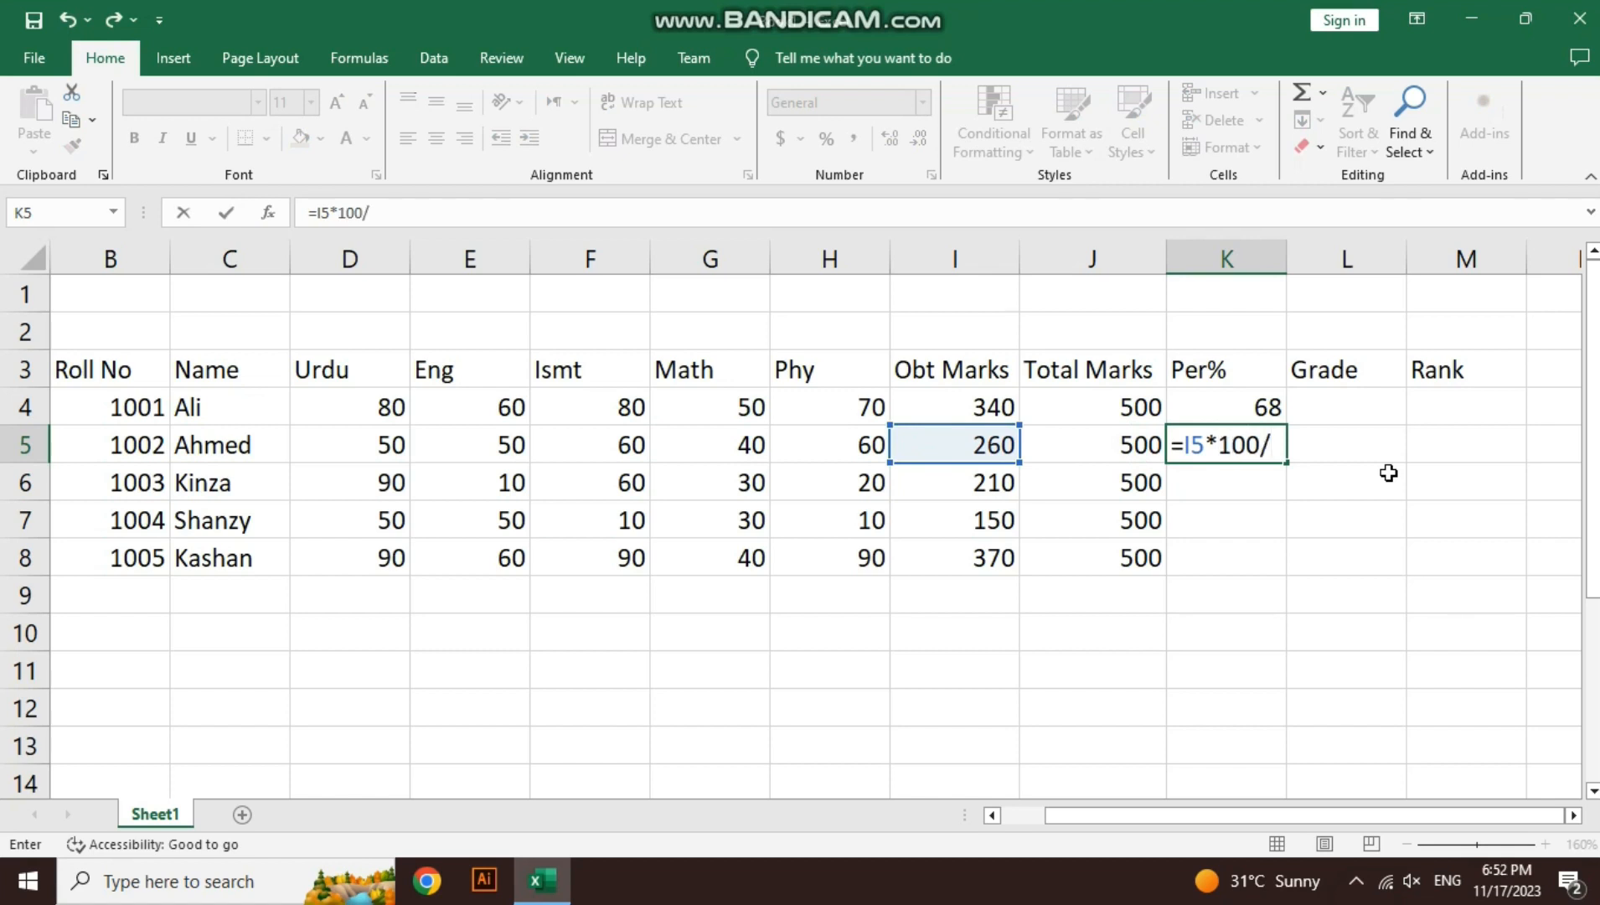
key("Left")
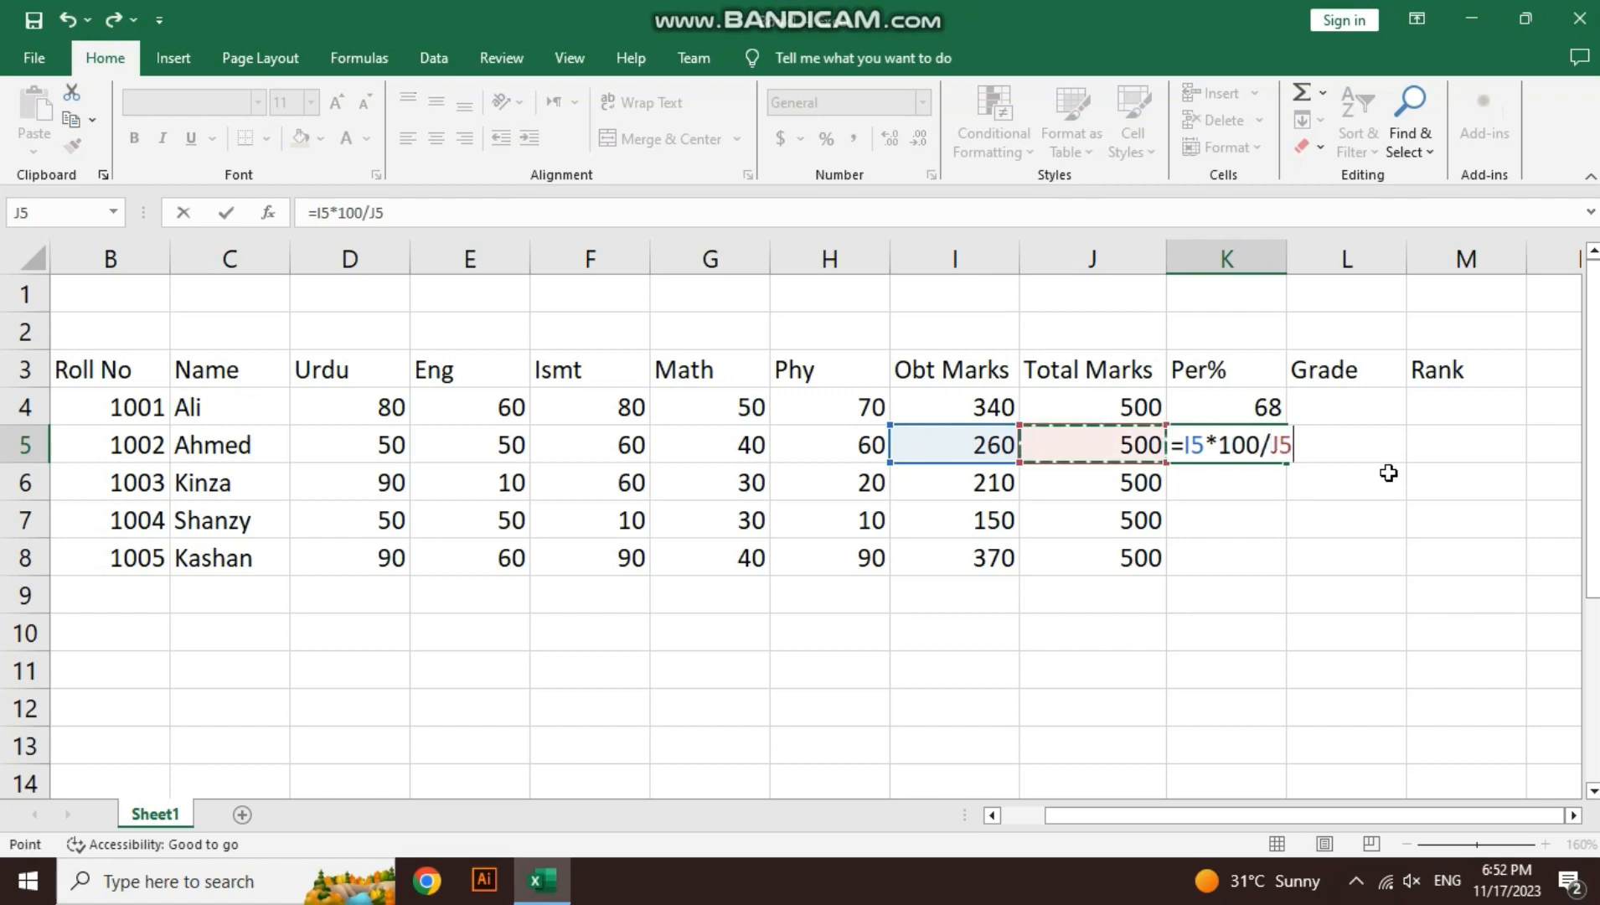
key("Return")
key("Up")
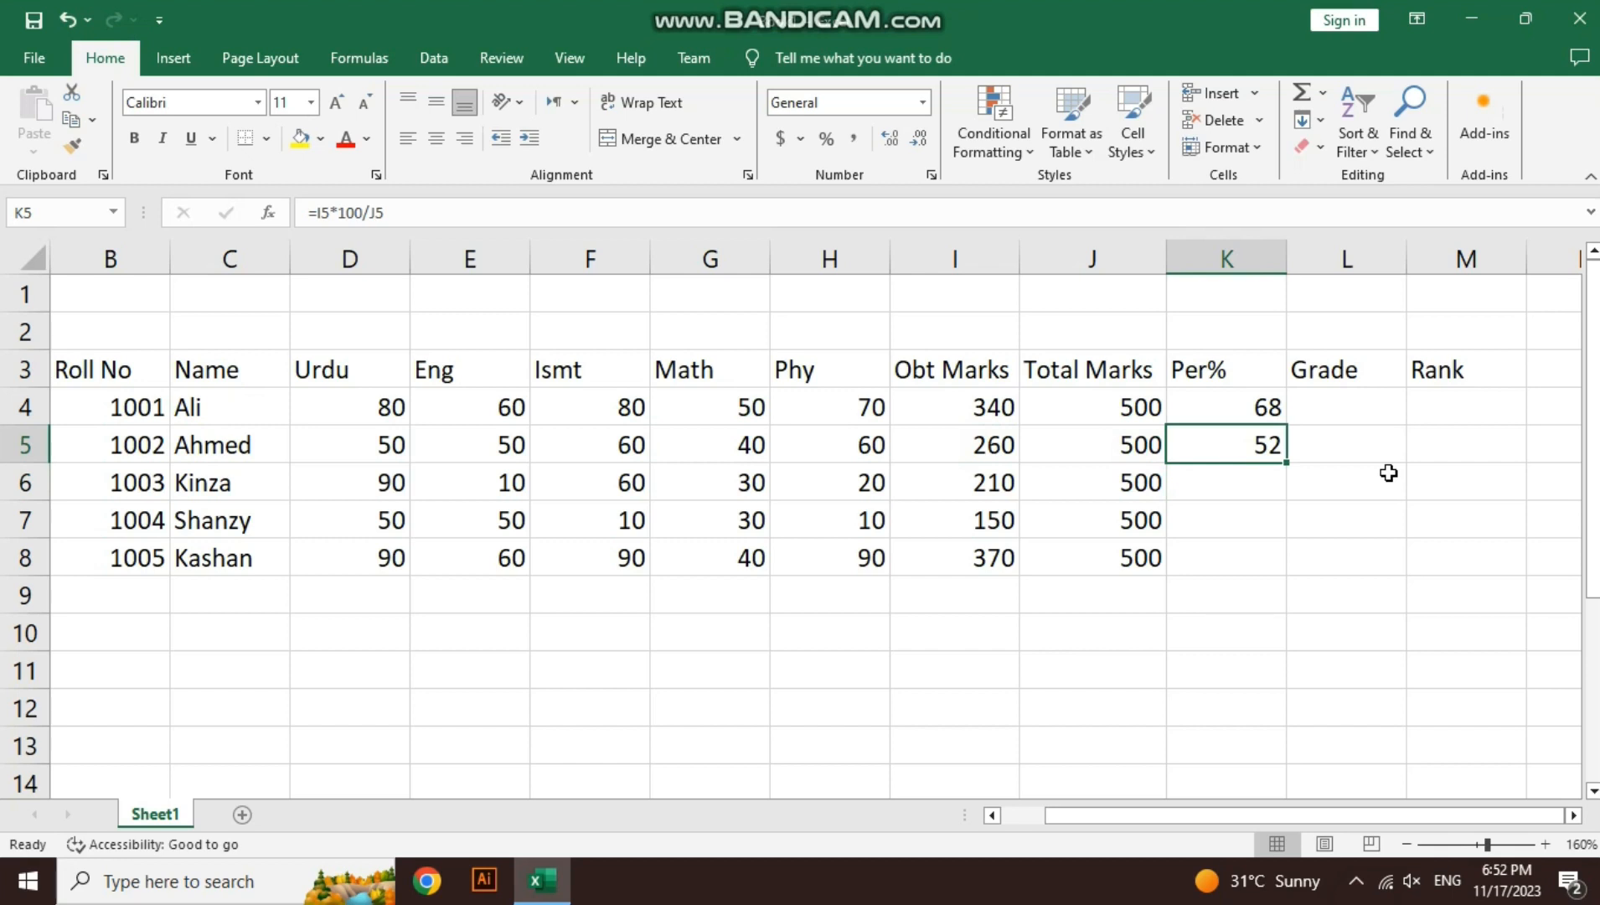
Fill the percentage formula from cell K5 down through K8 and select the percentages in K4:K8
key("shift+Down")
key("shift+Down")
key("shift+Down")
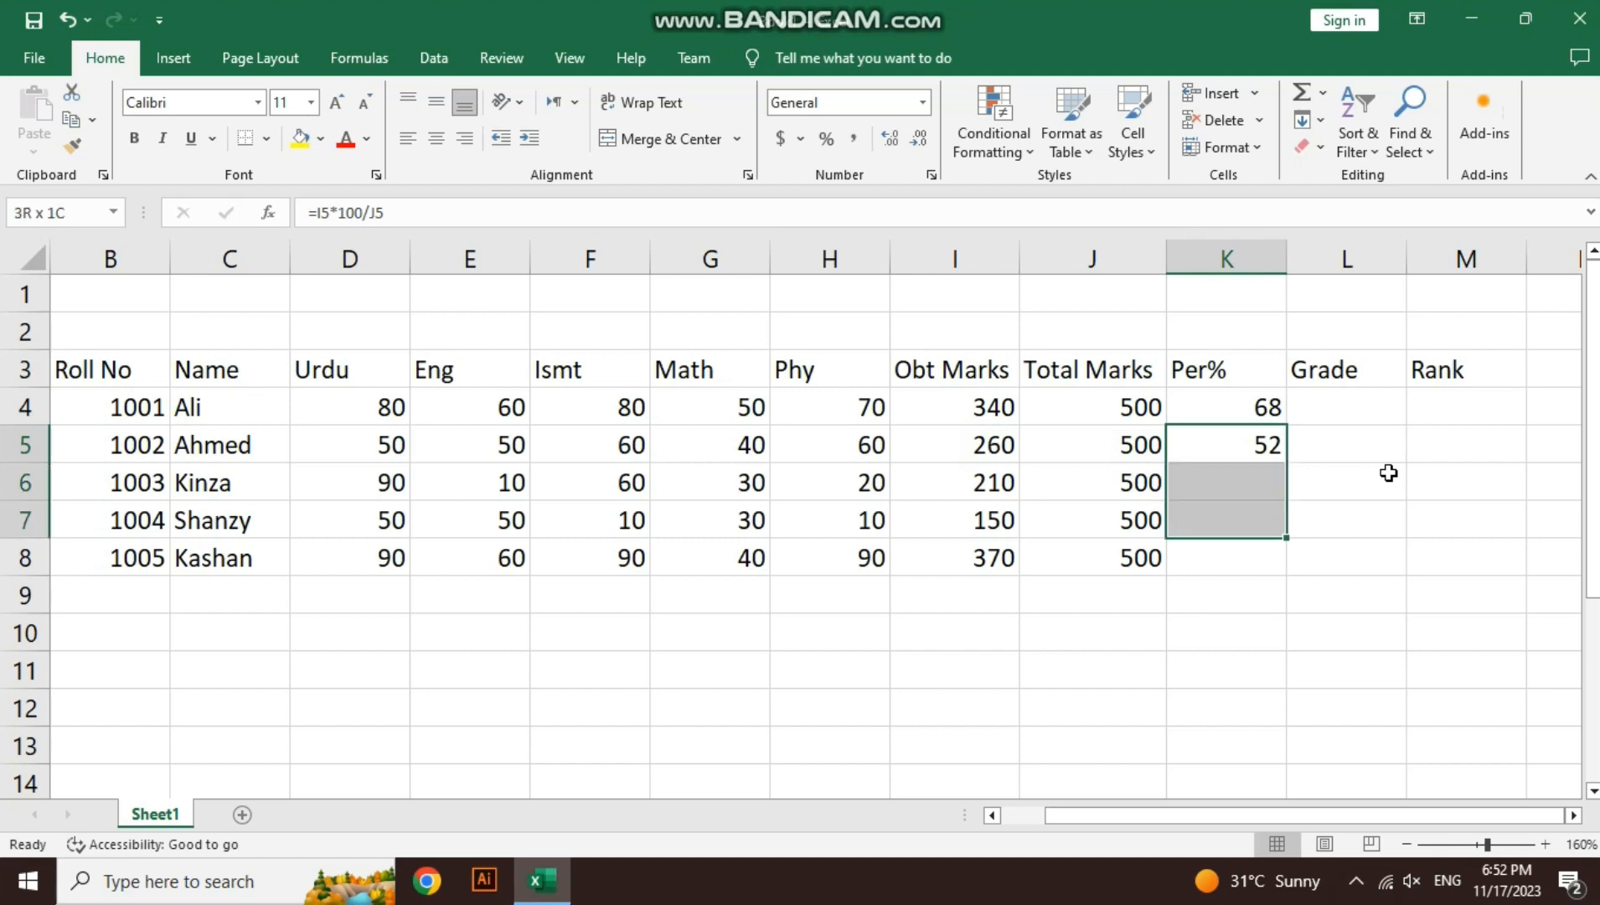
key("ctrl+d")
key("Right")
key("Left")
key("Up")
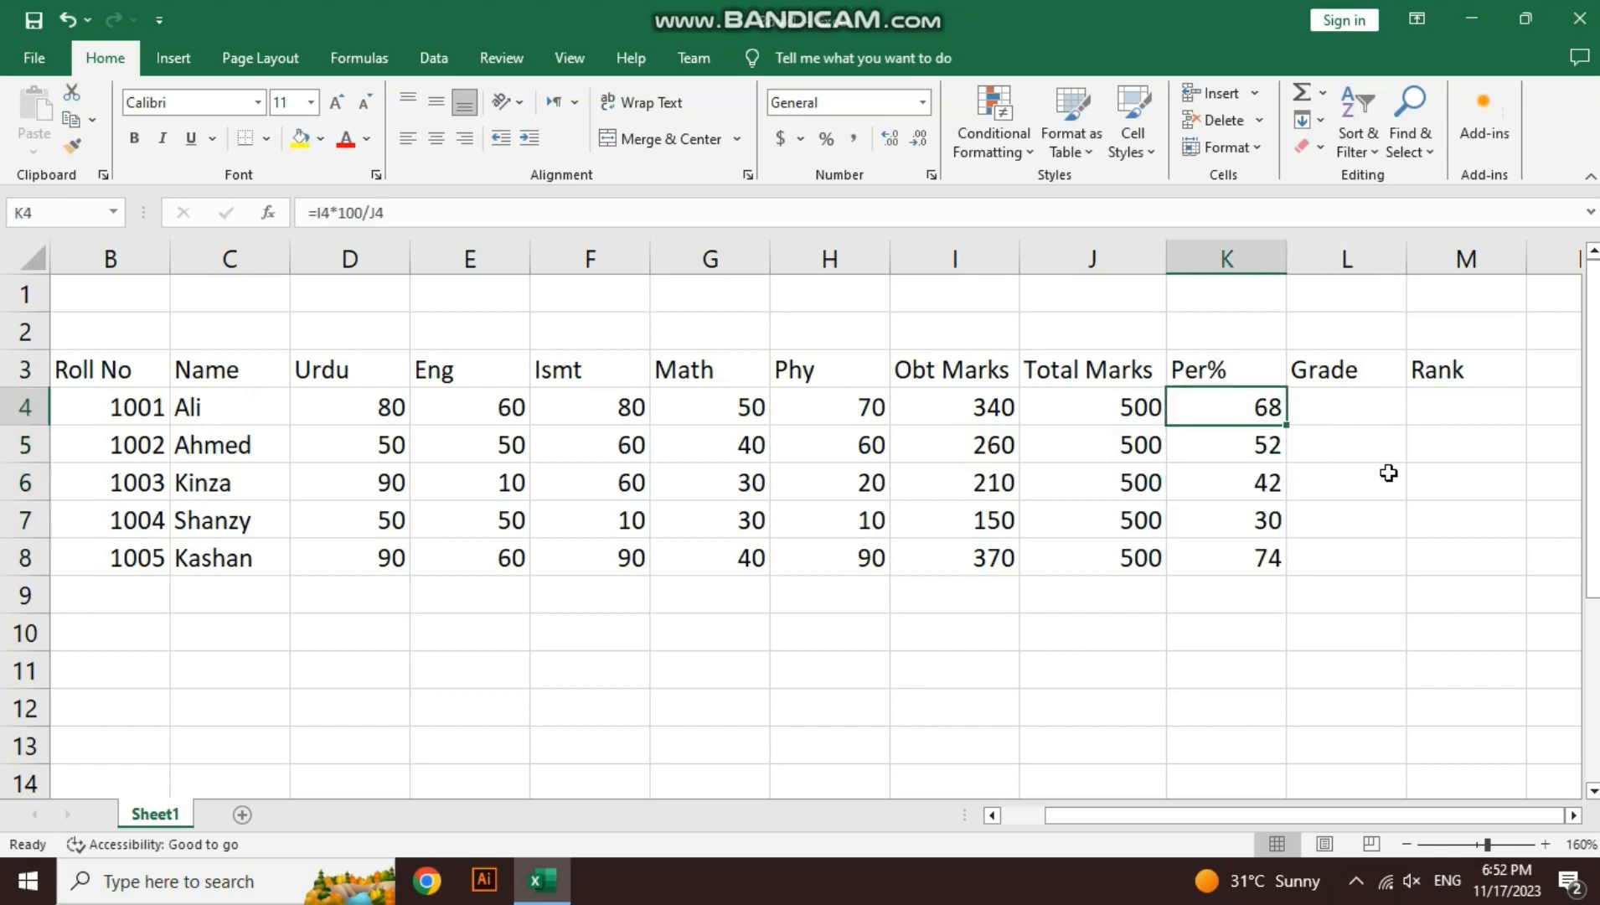
key("shift+Down")
key("shift+Down")
key("shift+Down")
key("shift+Down")
Start a grade formula in cell L4 with the first condition =IF(K4>=80,"A",
key("Right")
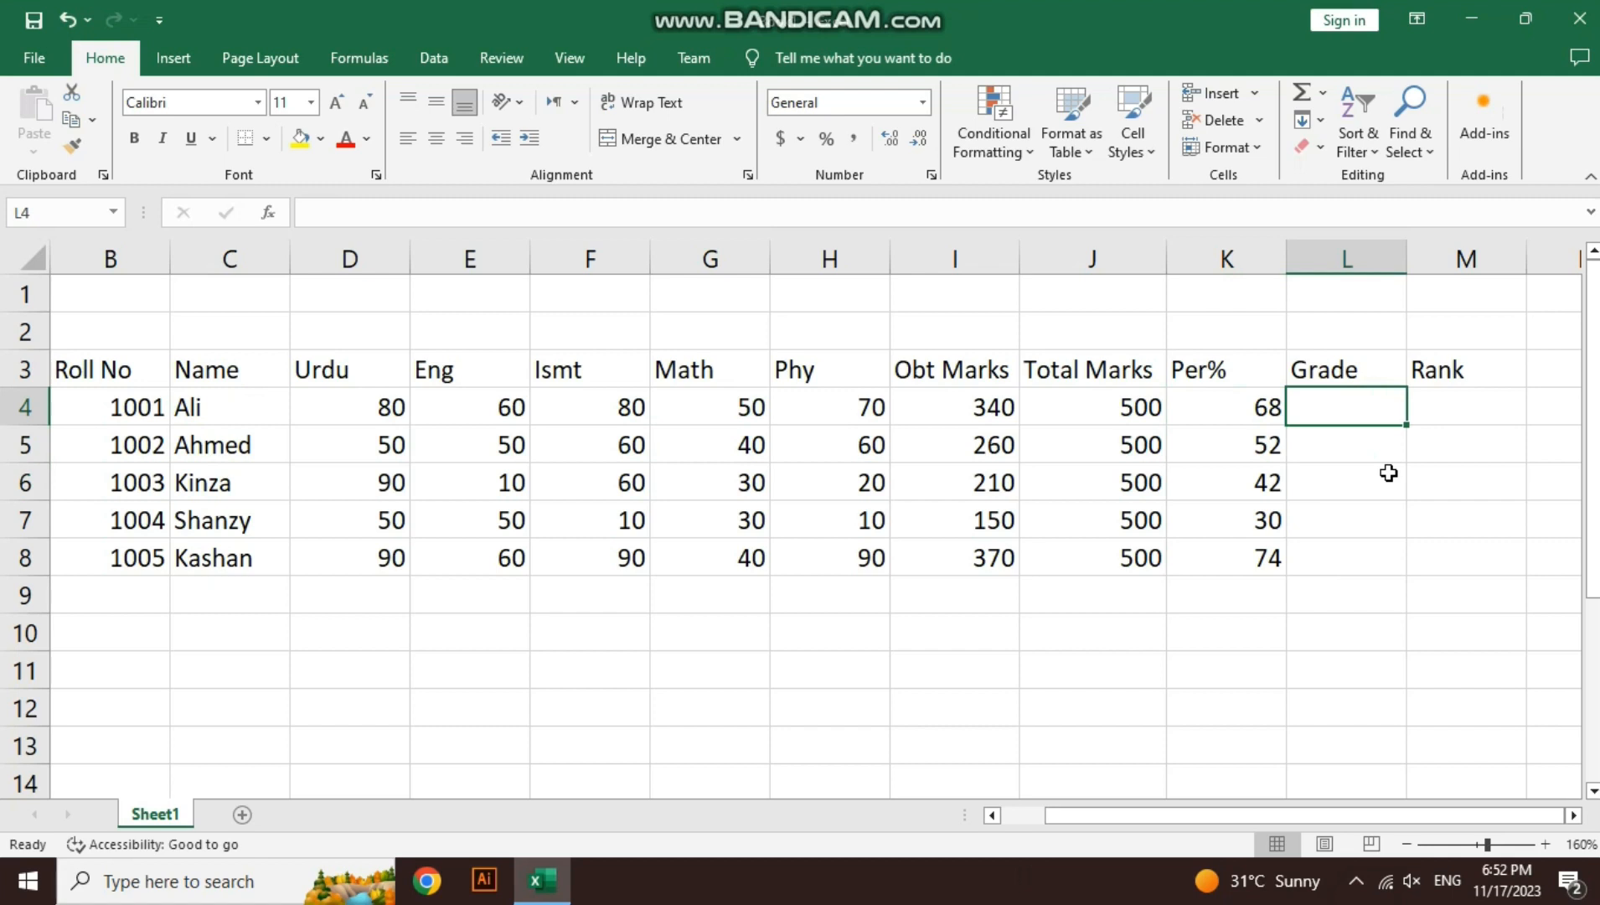
type("=")
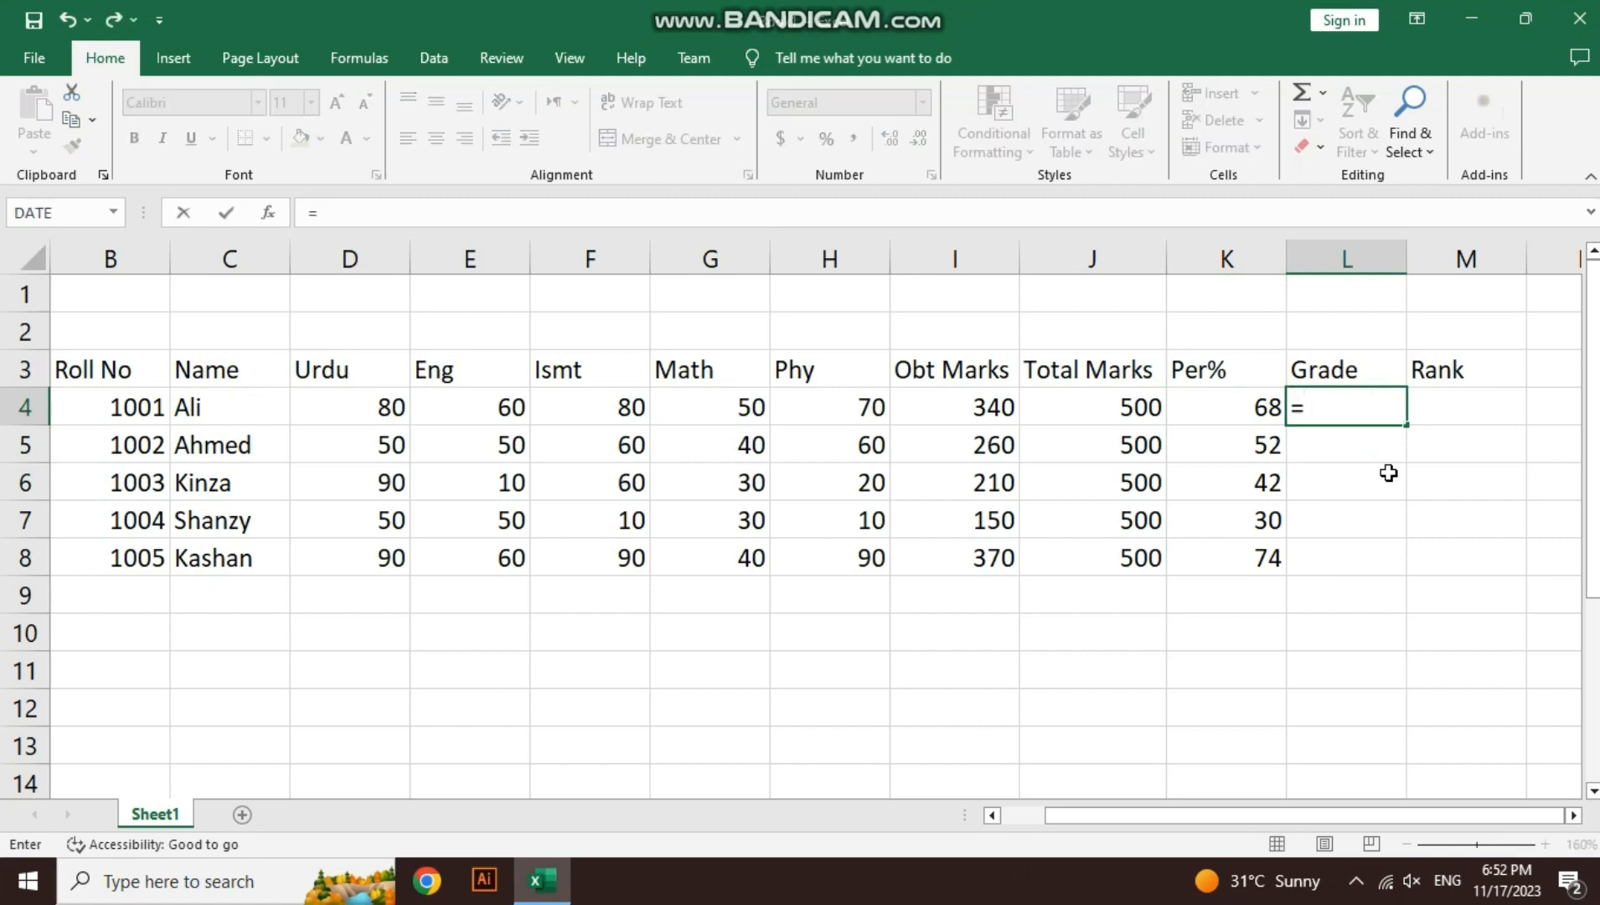
type("if")
key("Tab")
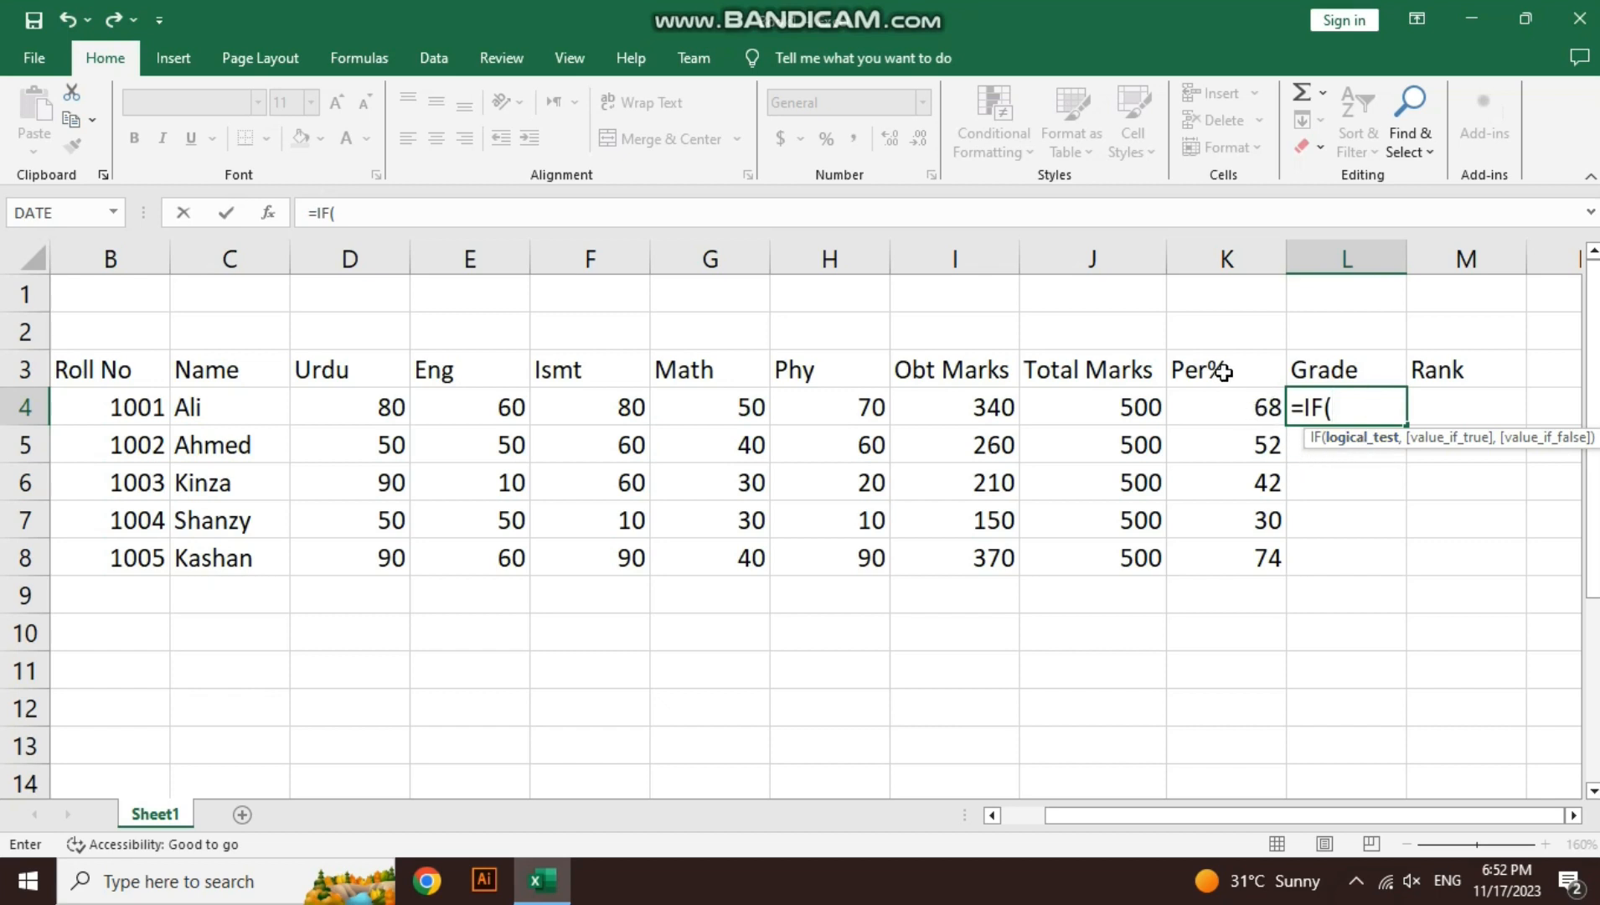
left_click_drag(1229, 368, 1223, 555)
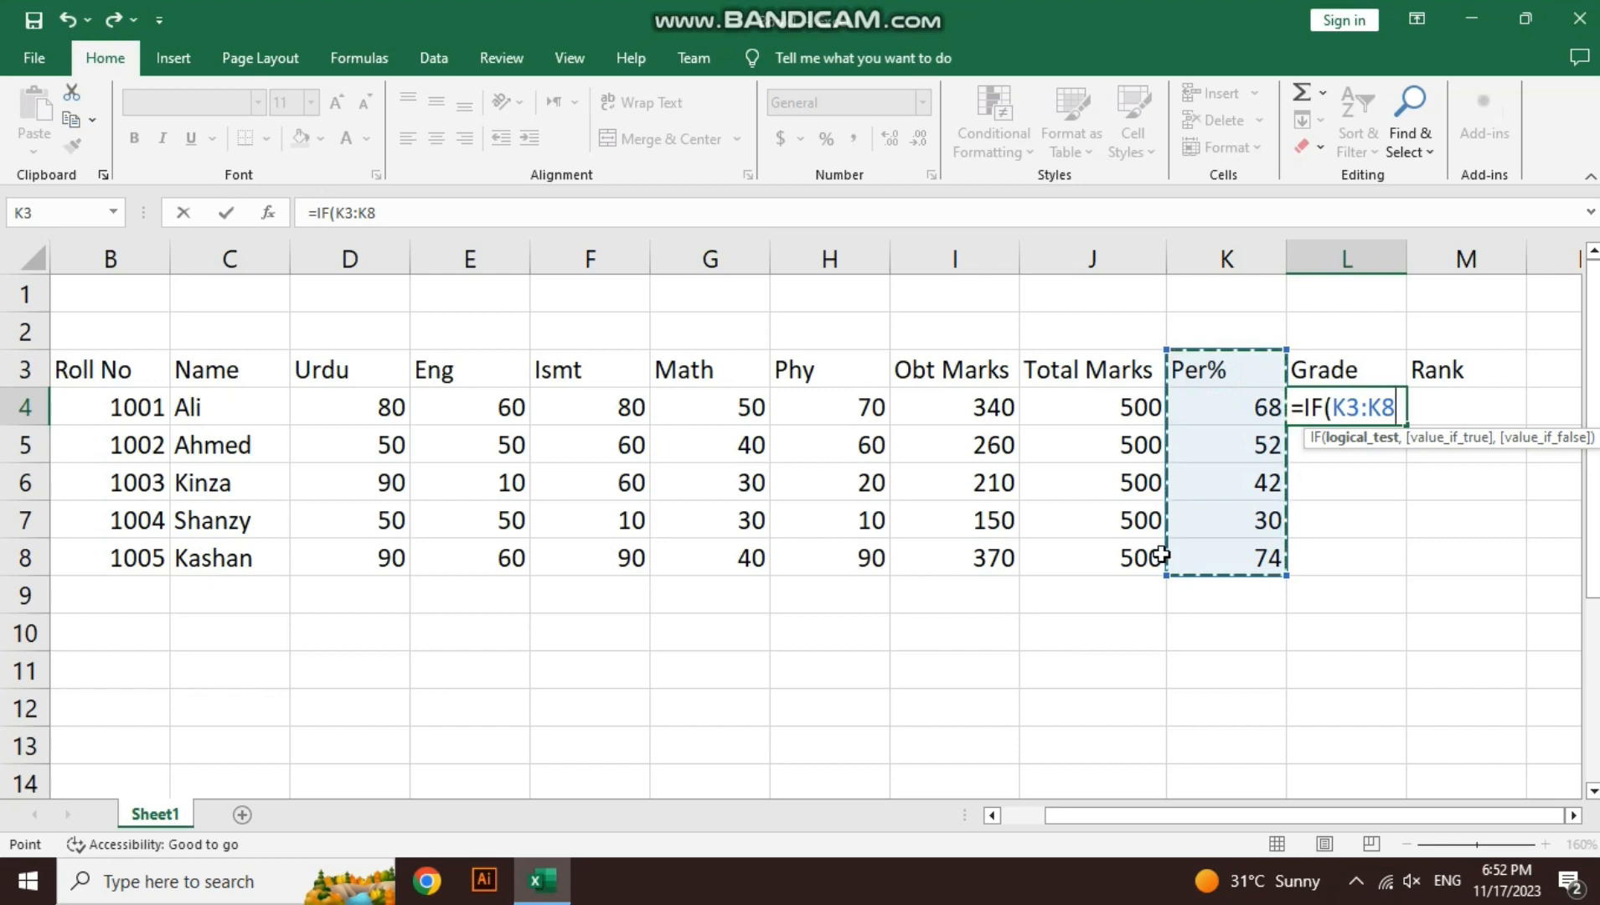
left_click_drag(977, 373, 980, 547)
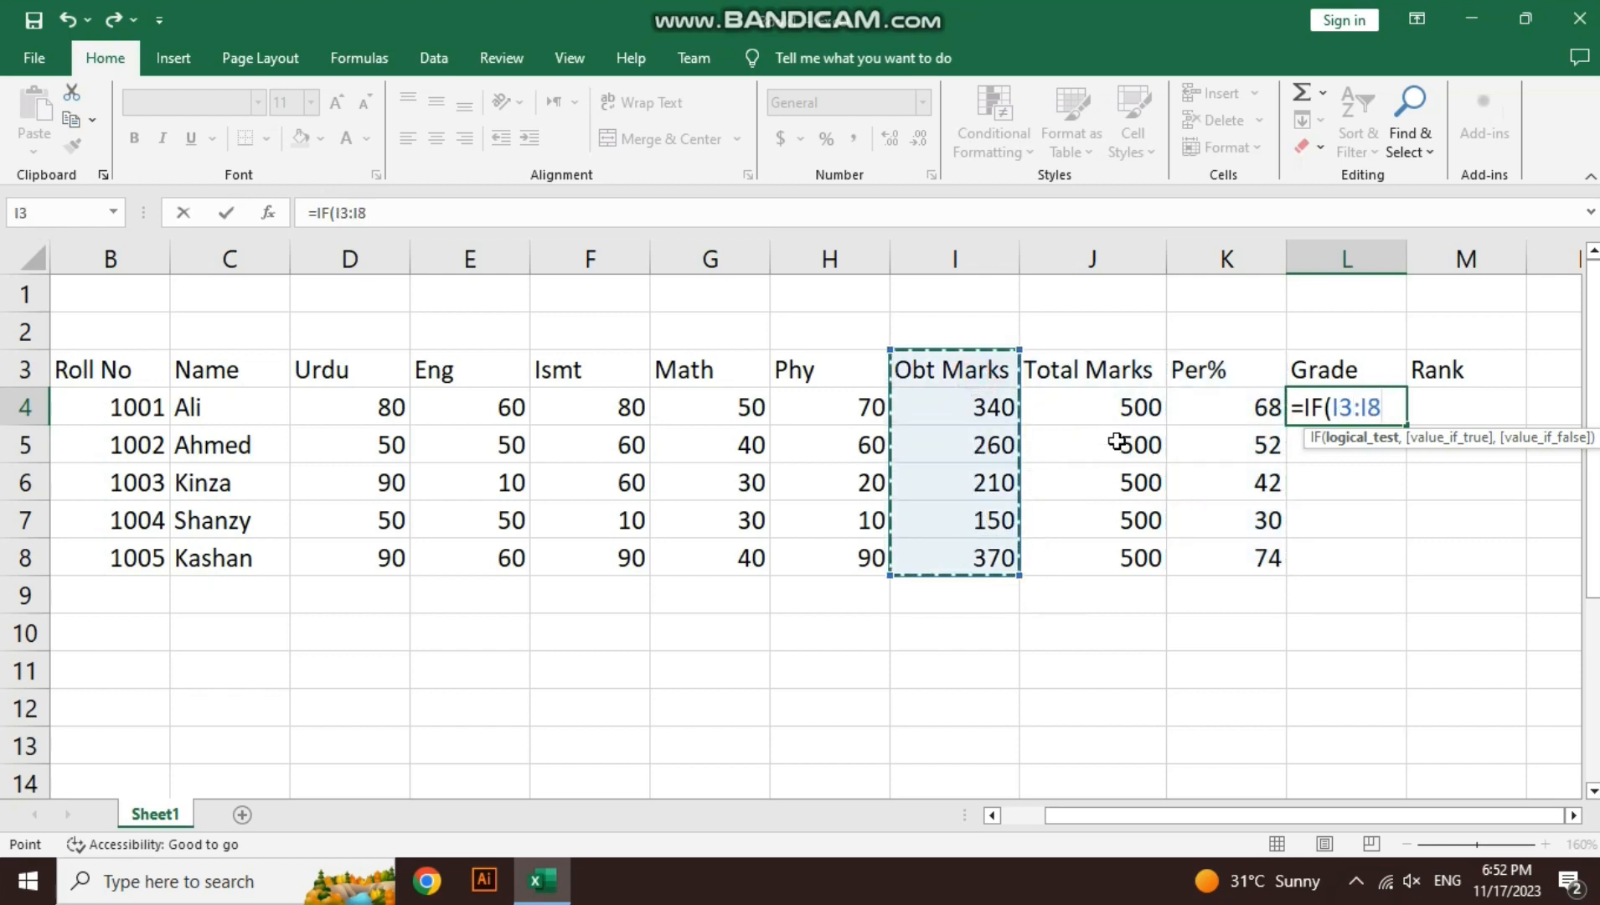
left_click(1217, 408)
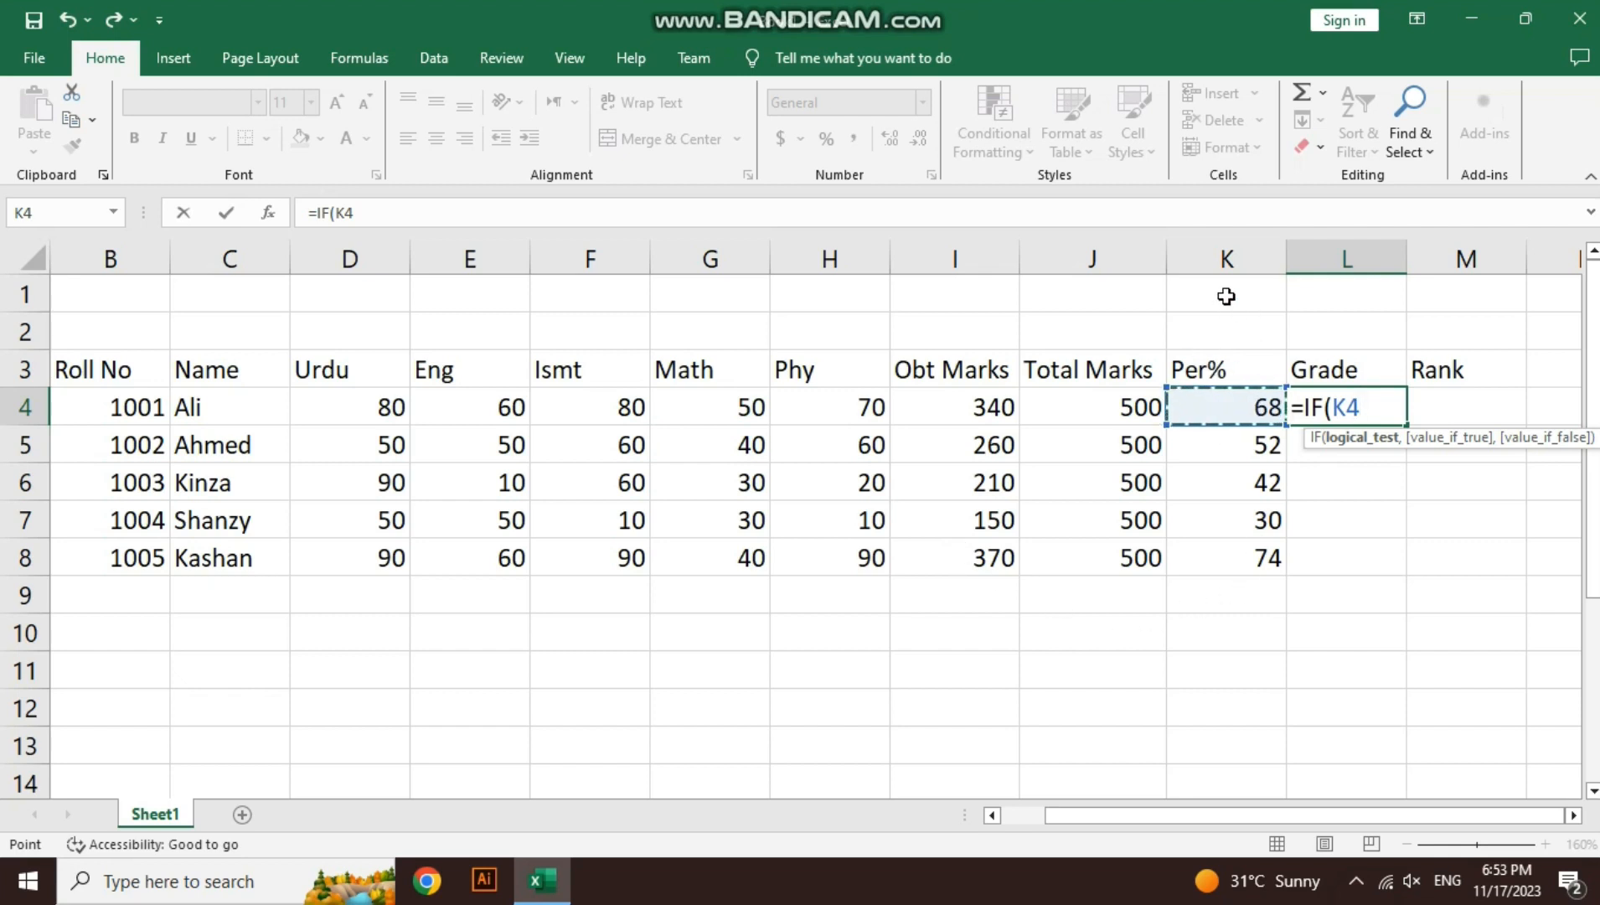
type(">=80")
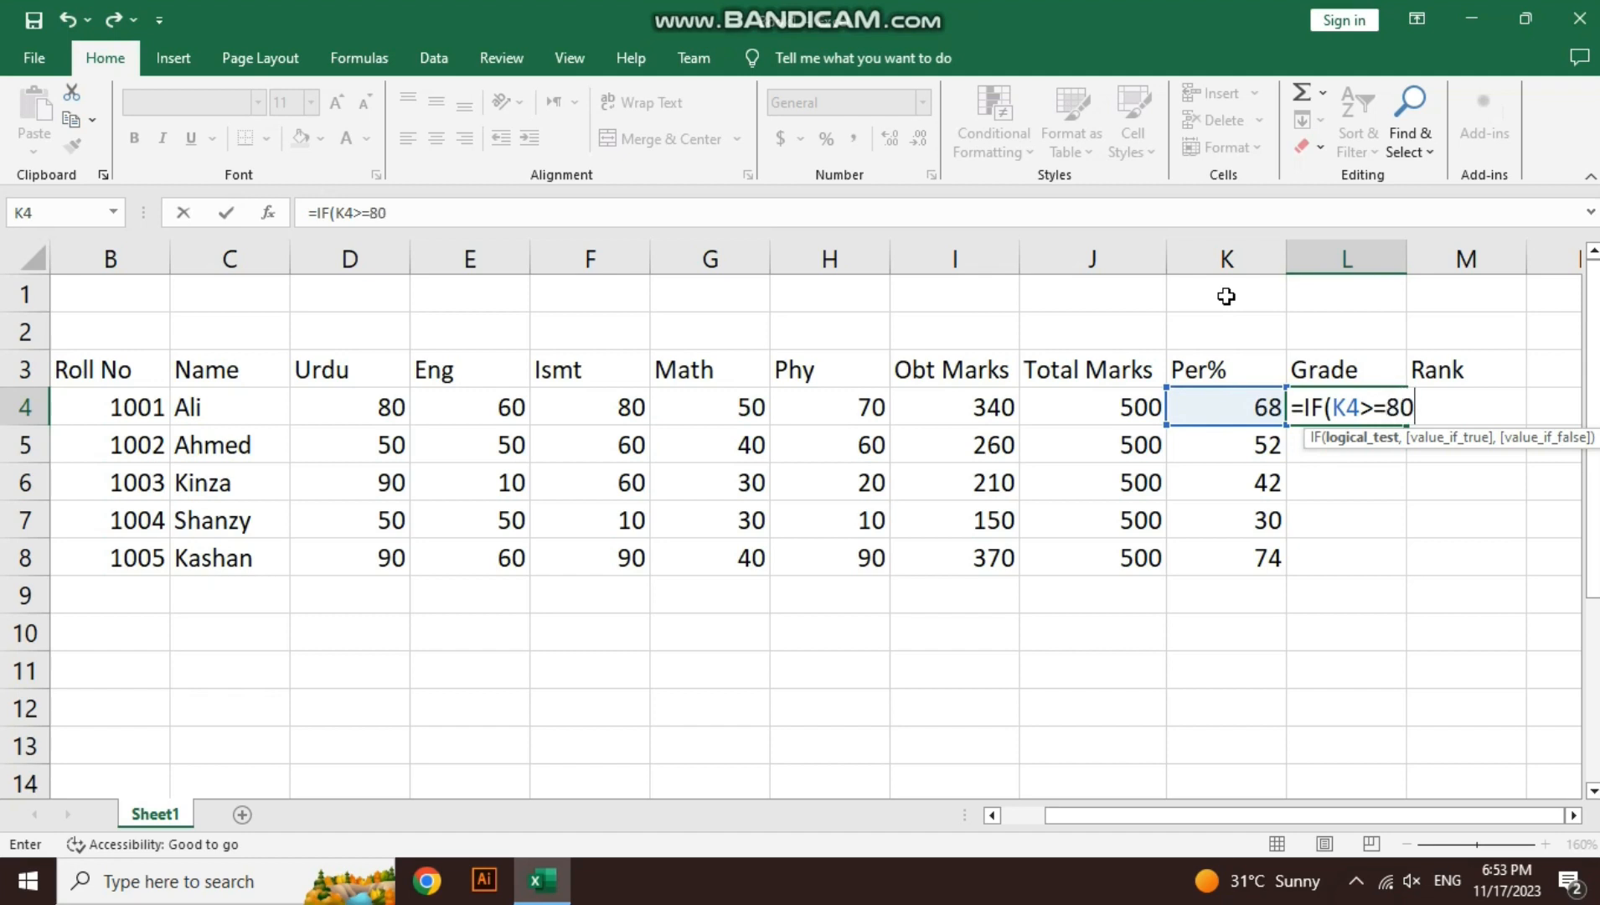
type(",")
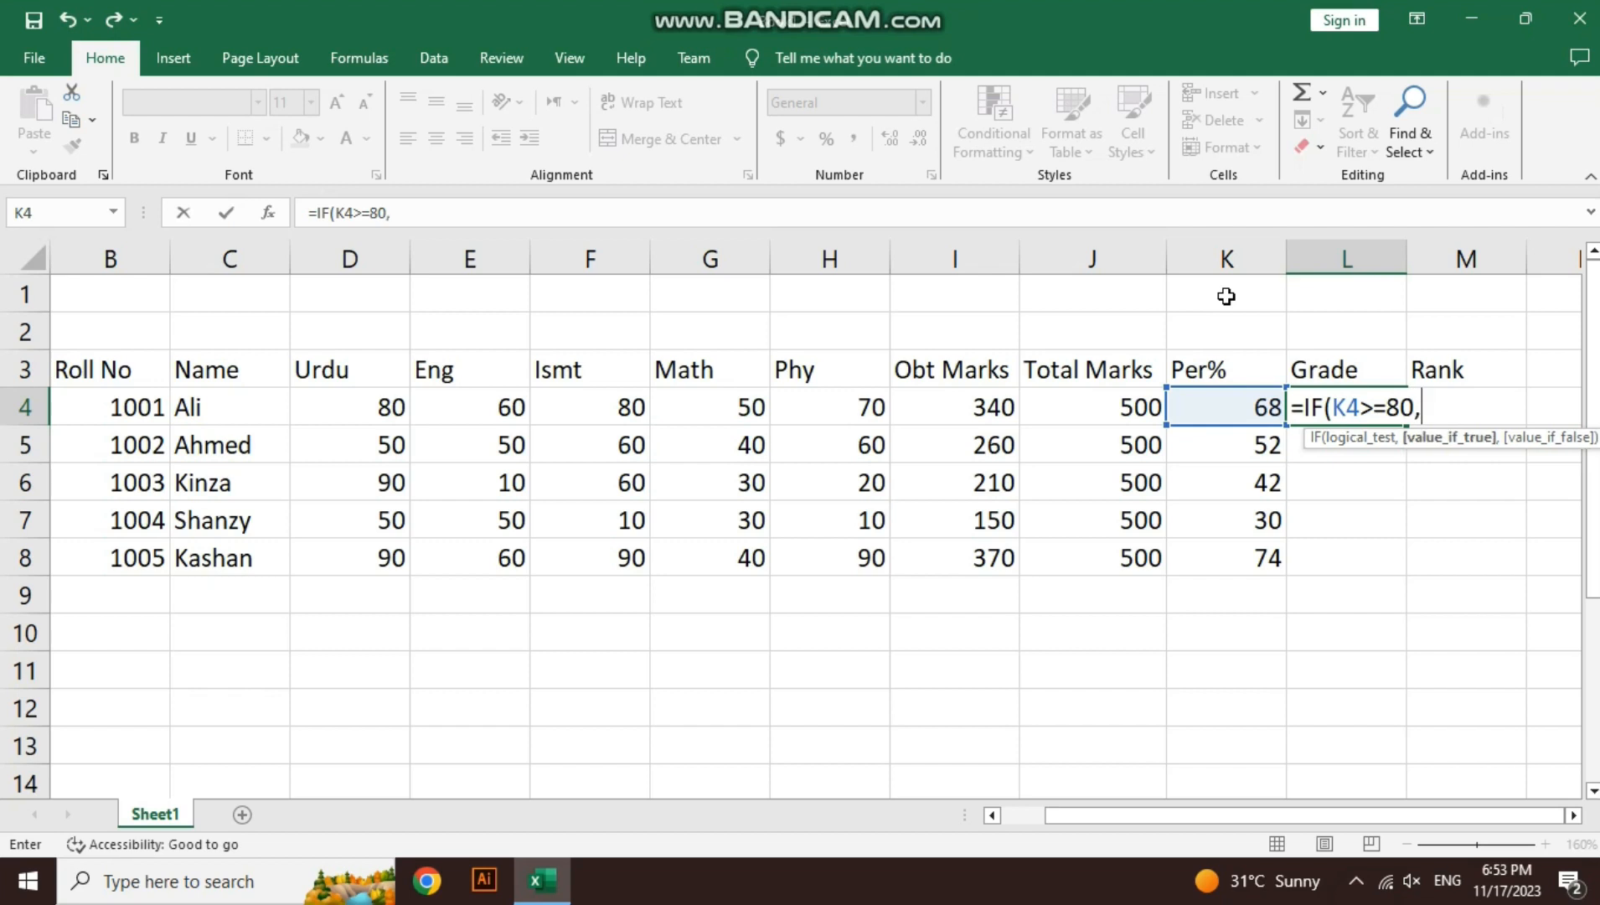
type("\"A\",")
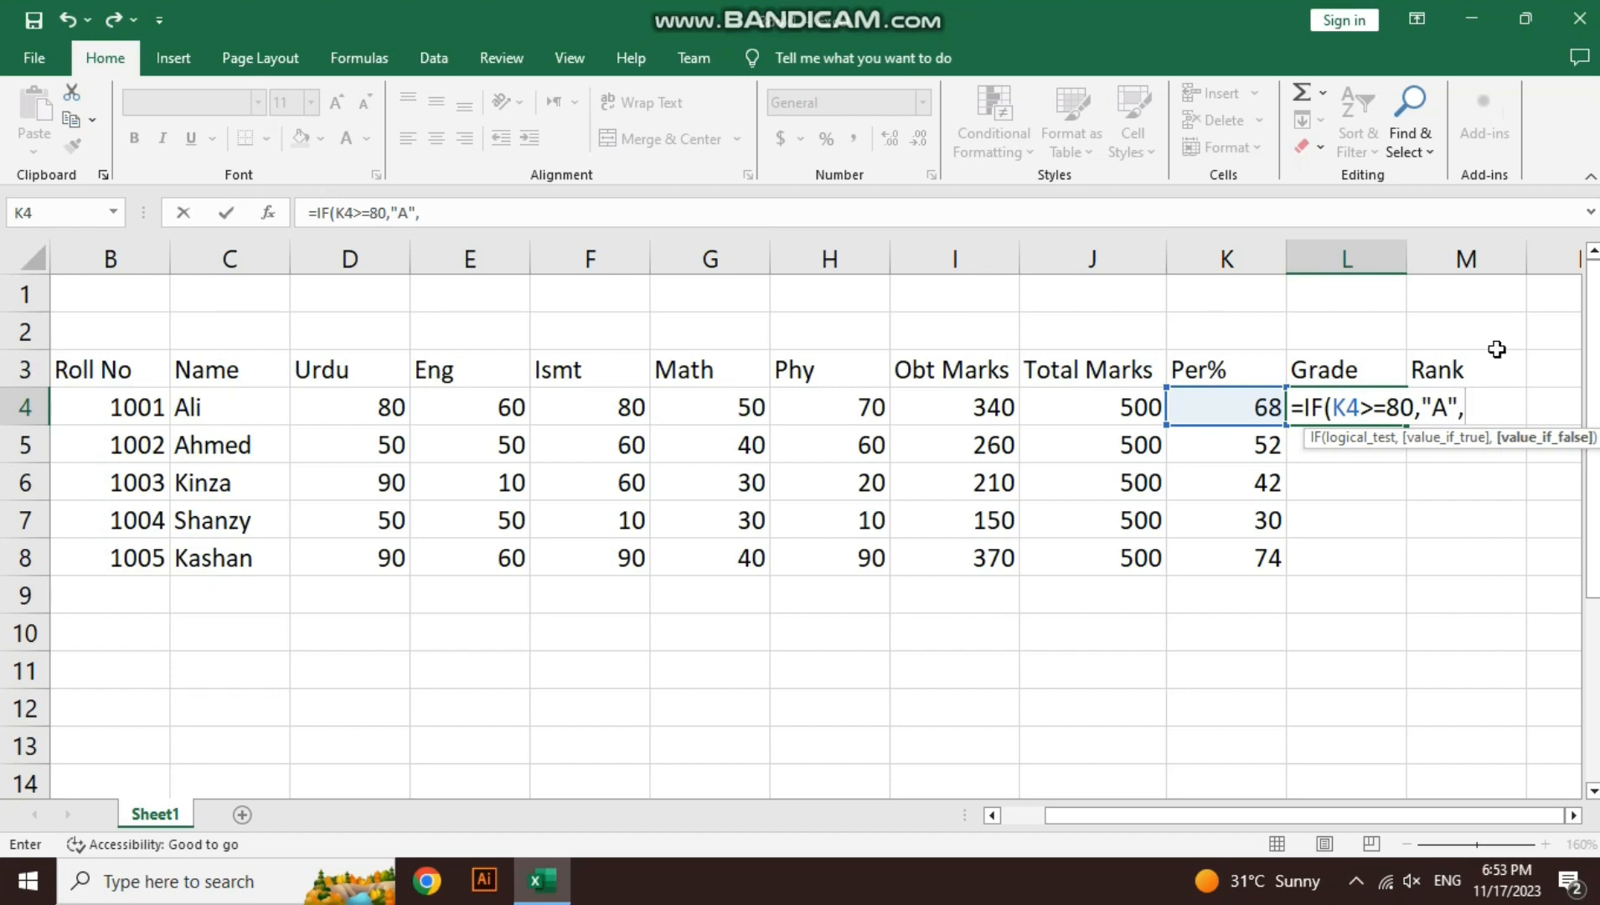
Duplicate the IF(K4>=80,"A", condition at the end of the grade formula in L4
left_click_drag(1472, 413, 1305, 410)
key("ctrl+c")
left_click(1474, 409)
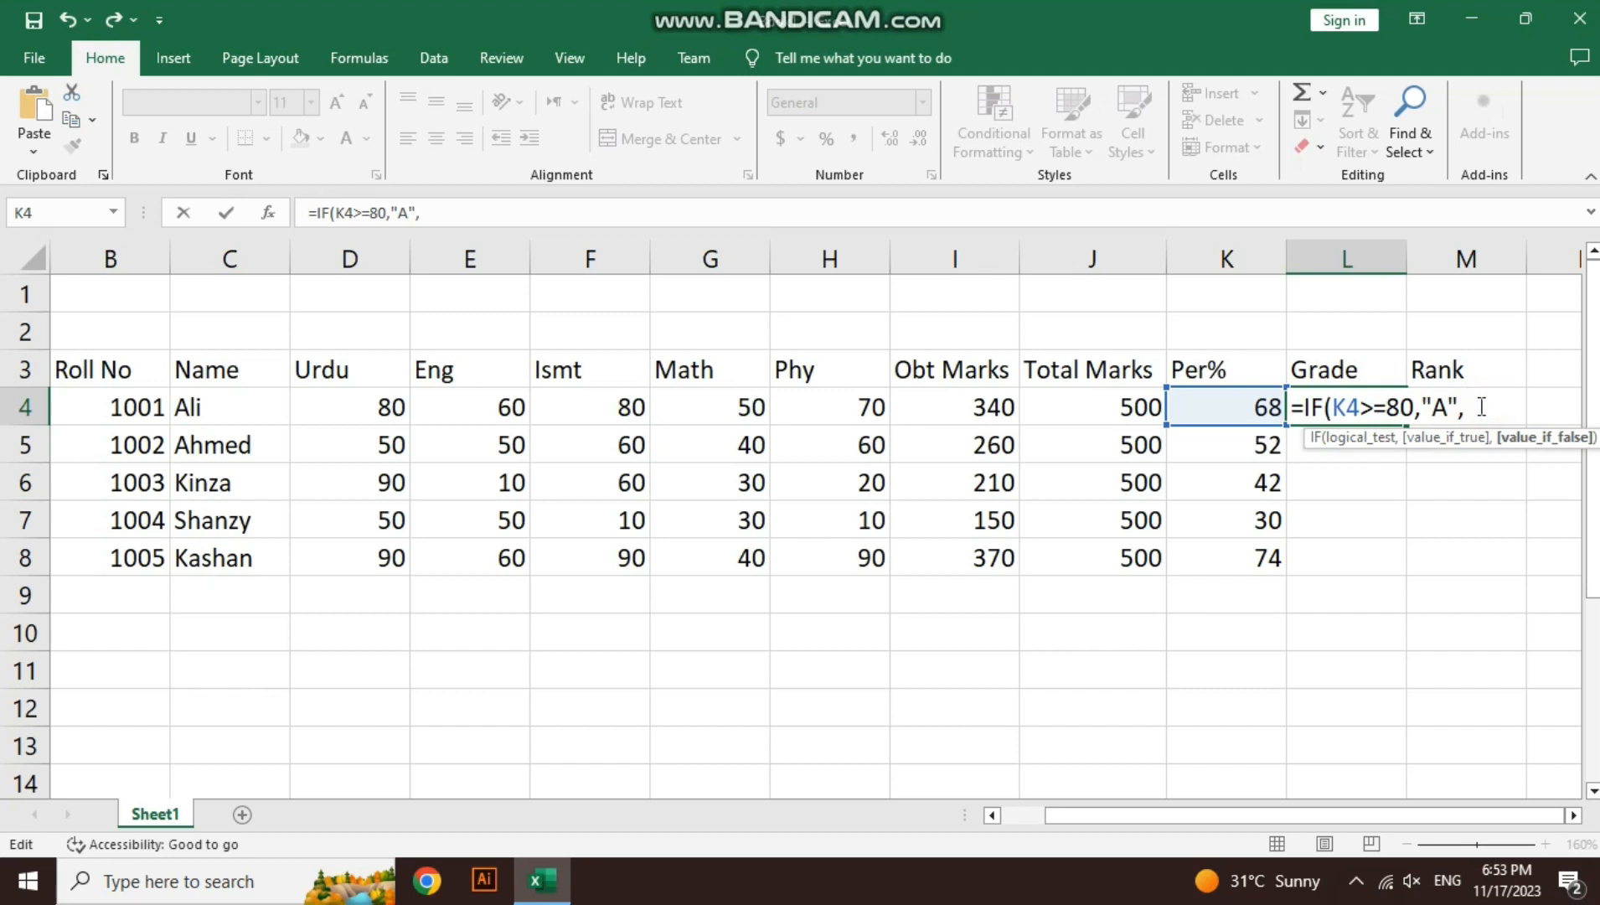
key("ctrl+v")
Edit the duplicated second condition in L4 to read IF(K4>=70,"B",
key("Left")
key("Left")
key("Left")
key("Left")
key("Left")
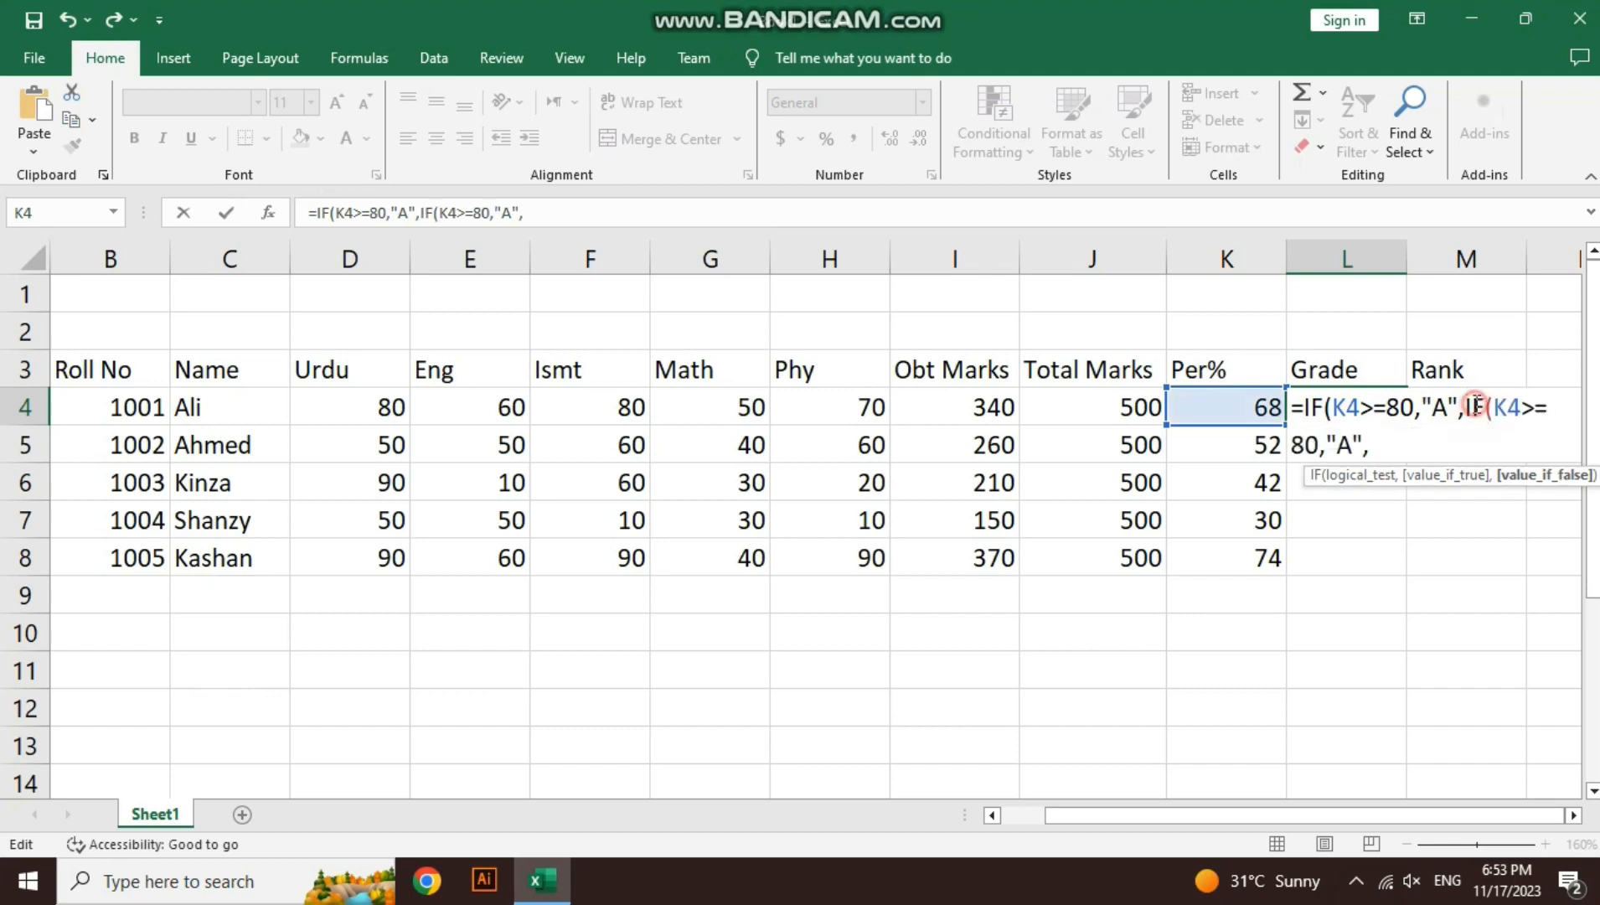
key("Left")
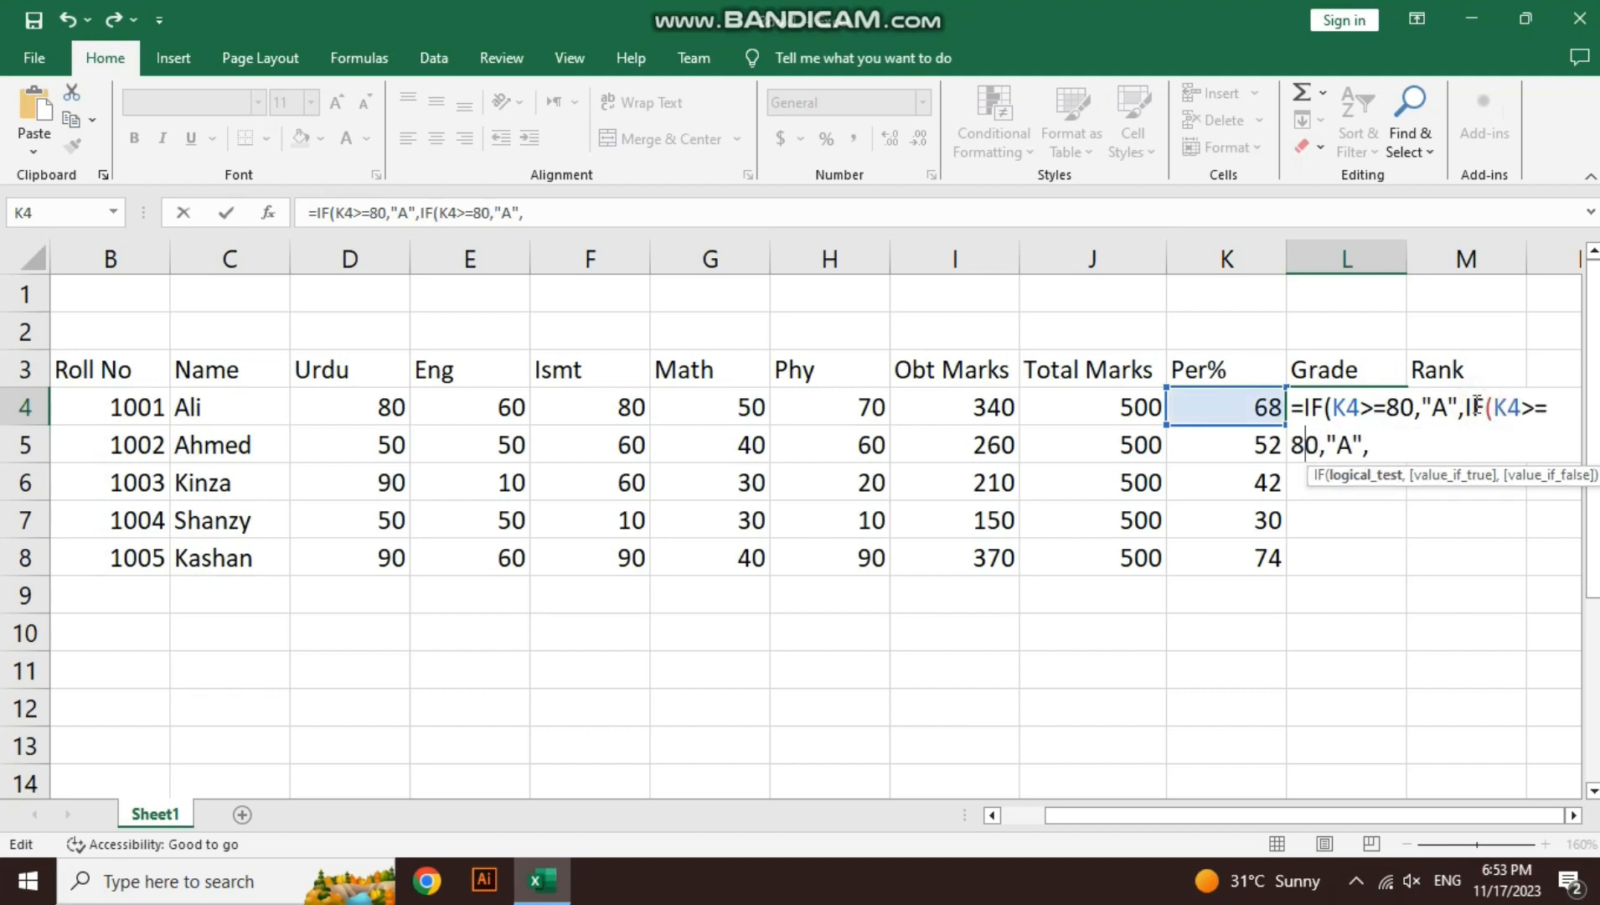
key("BackSpace")
type("7")
key("Right")
key("Right")
key("Right")
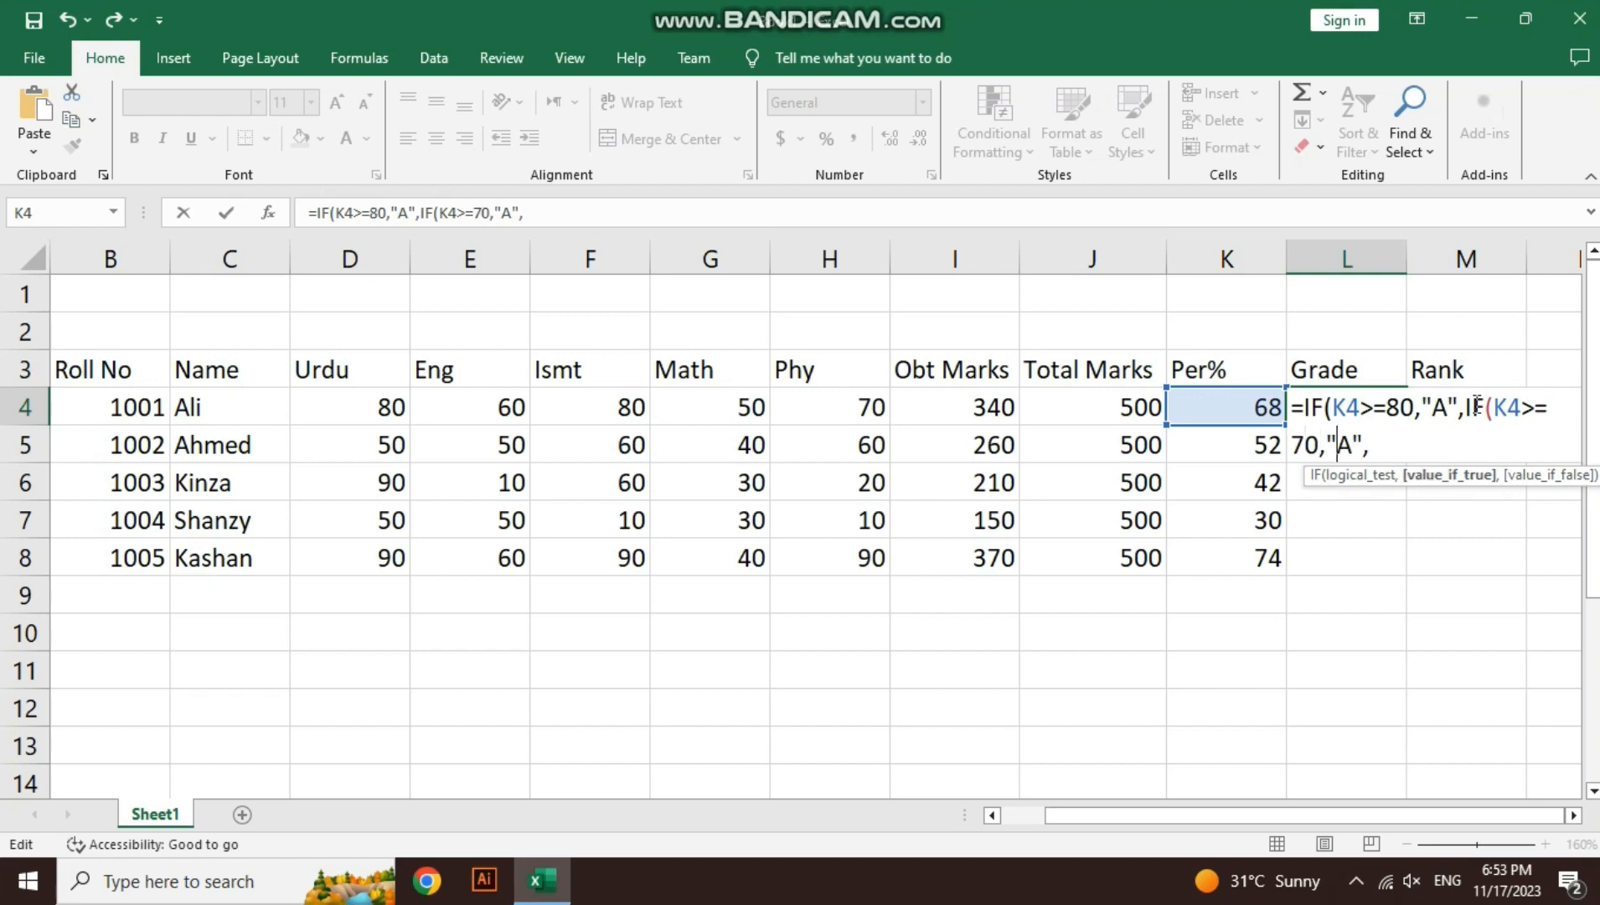
key("Right")
key("BackSpace")
type("B")
key("Right")
key("Right")
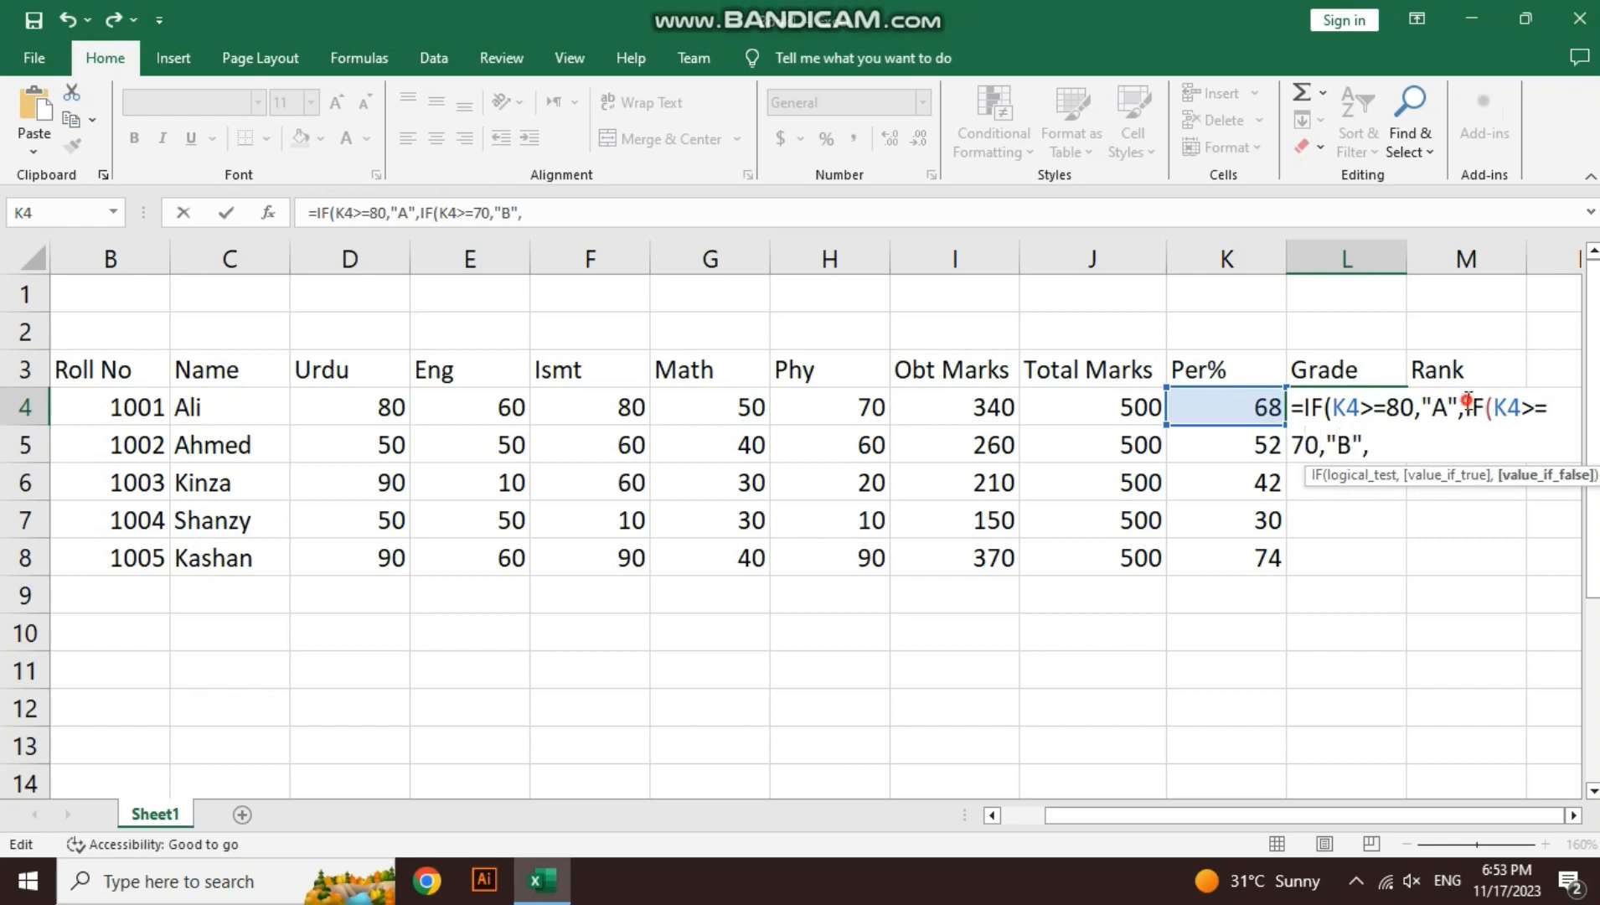
Append a third copied condition to the grade formula in L4 and edit it to IF(K4>=60,"C",
left_click_drag(1466, 403, 1486, 439)
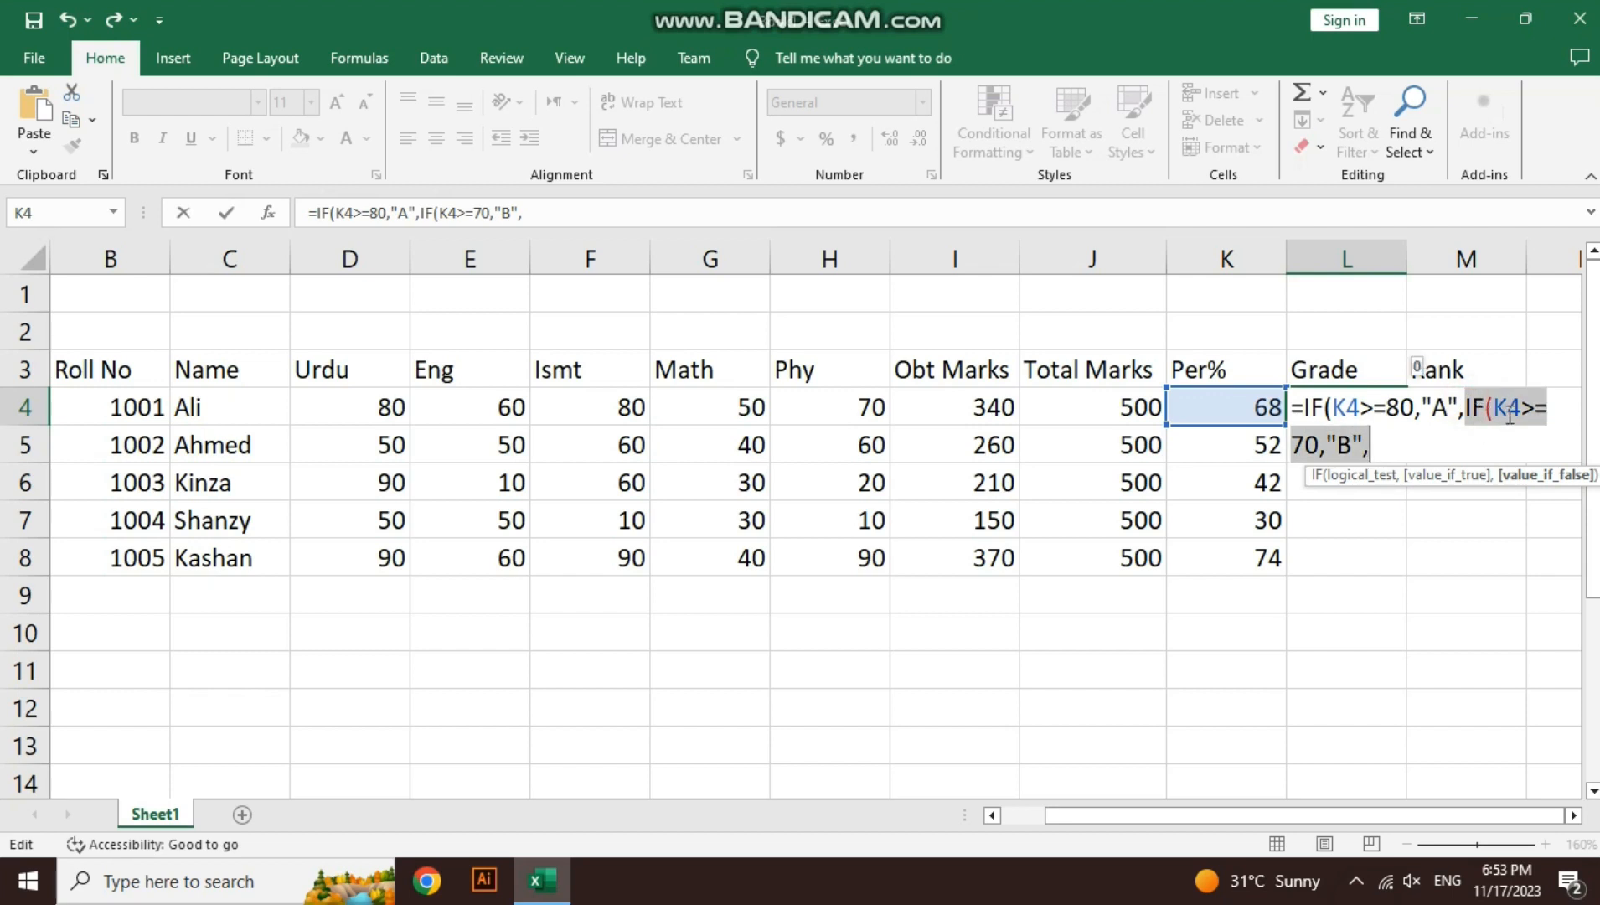
double_click(1321, 453)
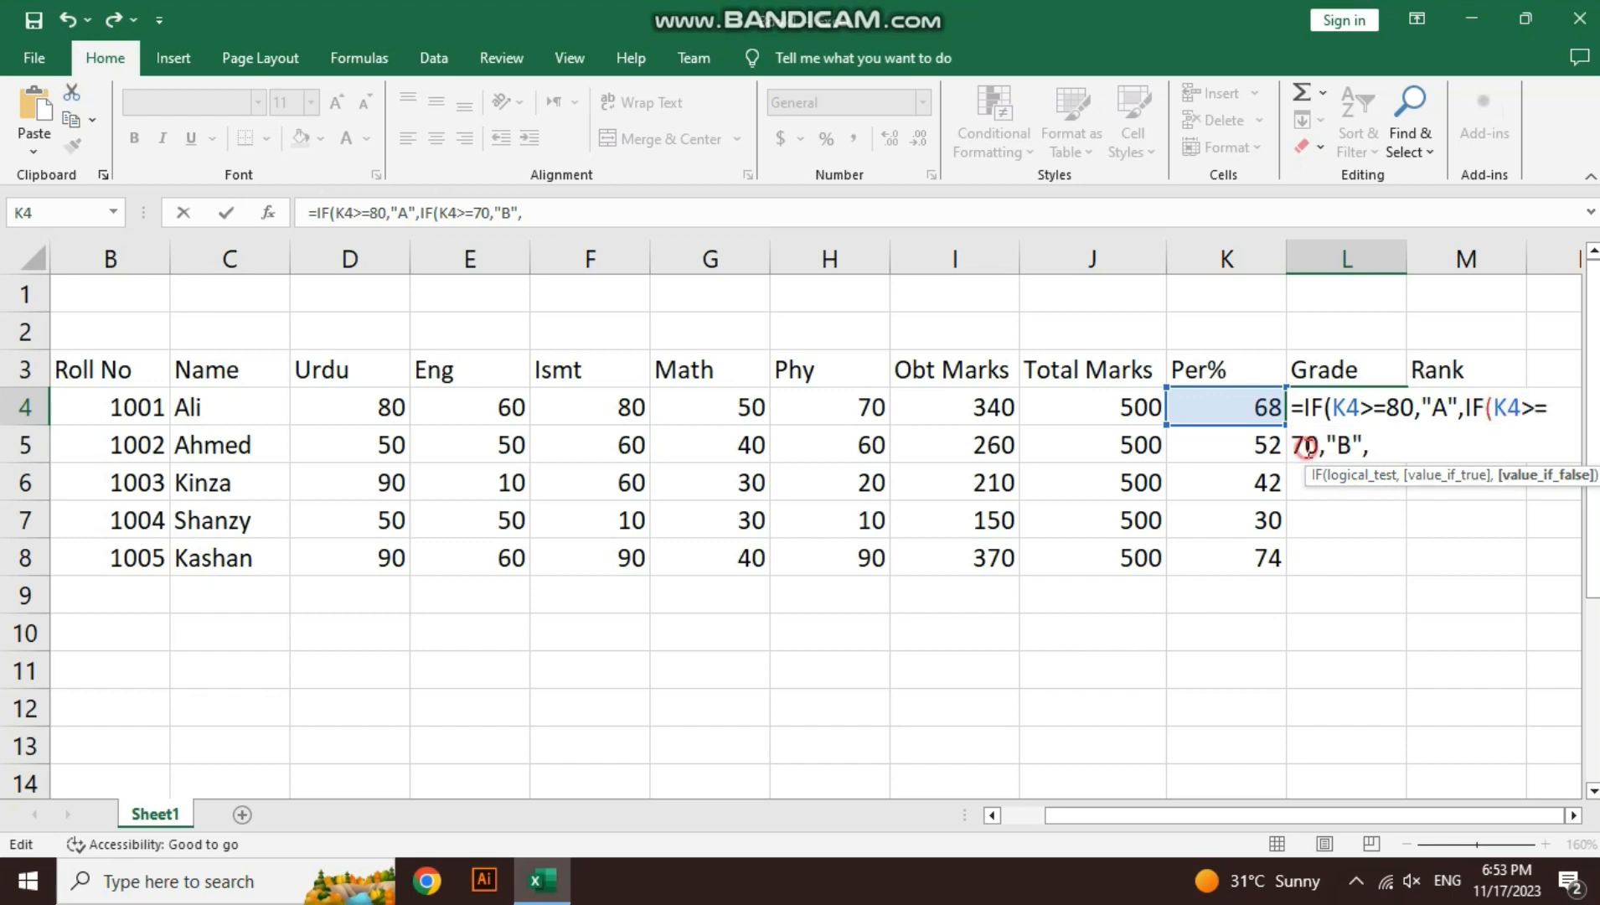
left_click(1352, 449)
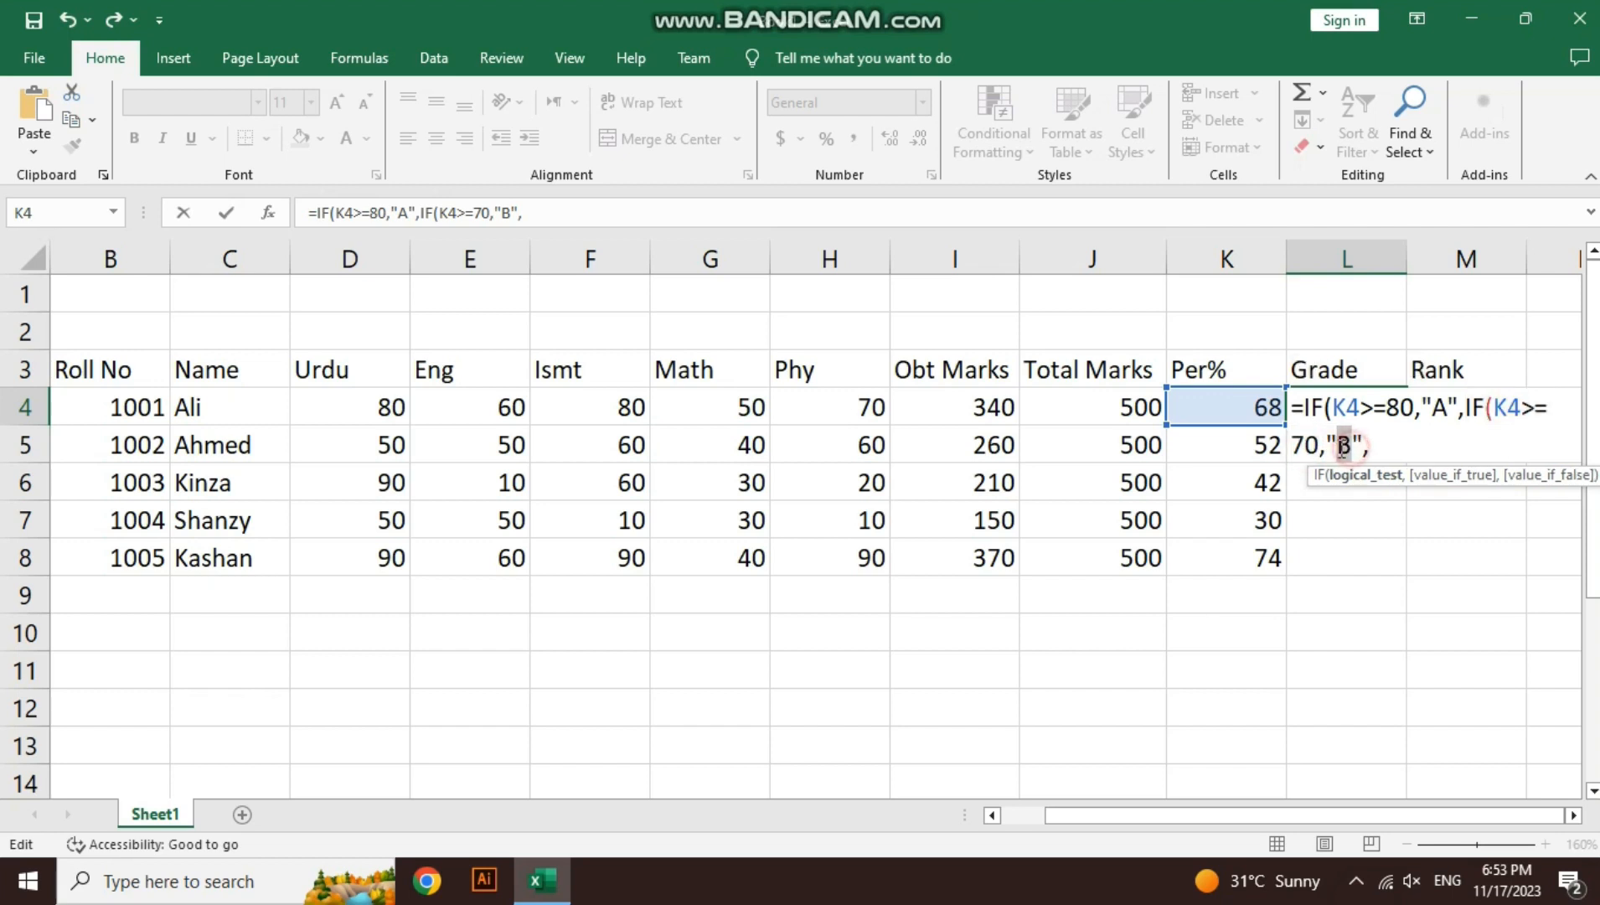
left_click(1376, 445)
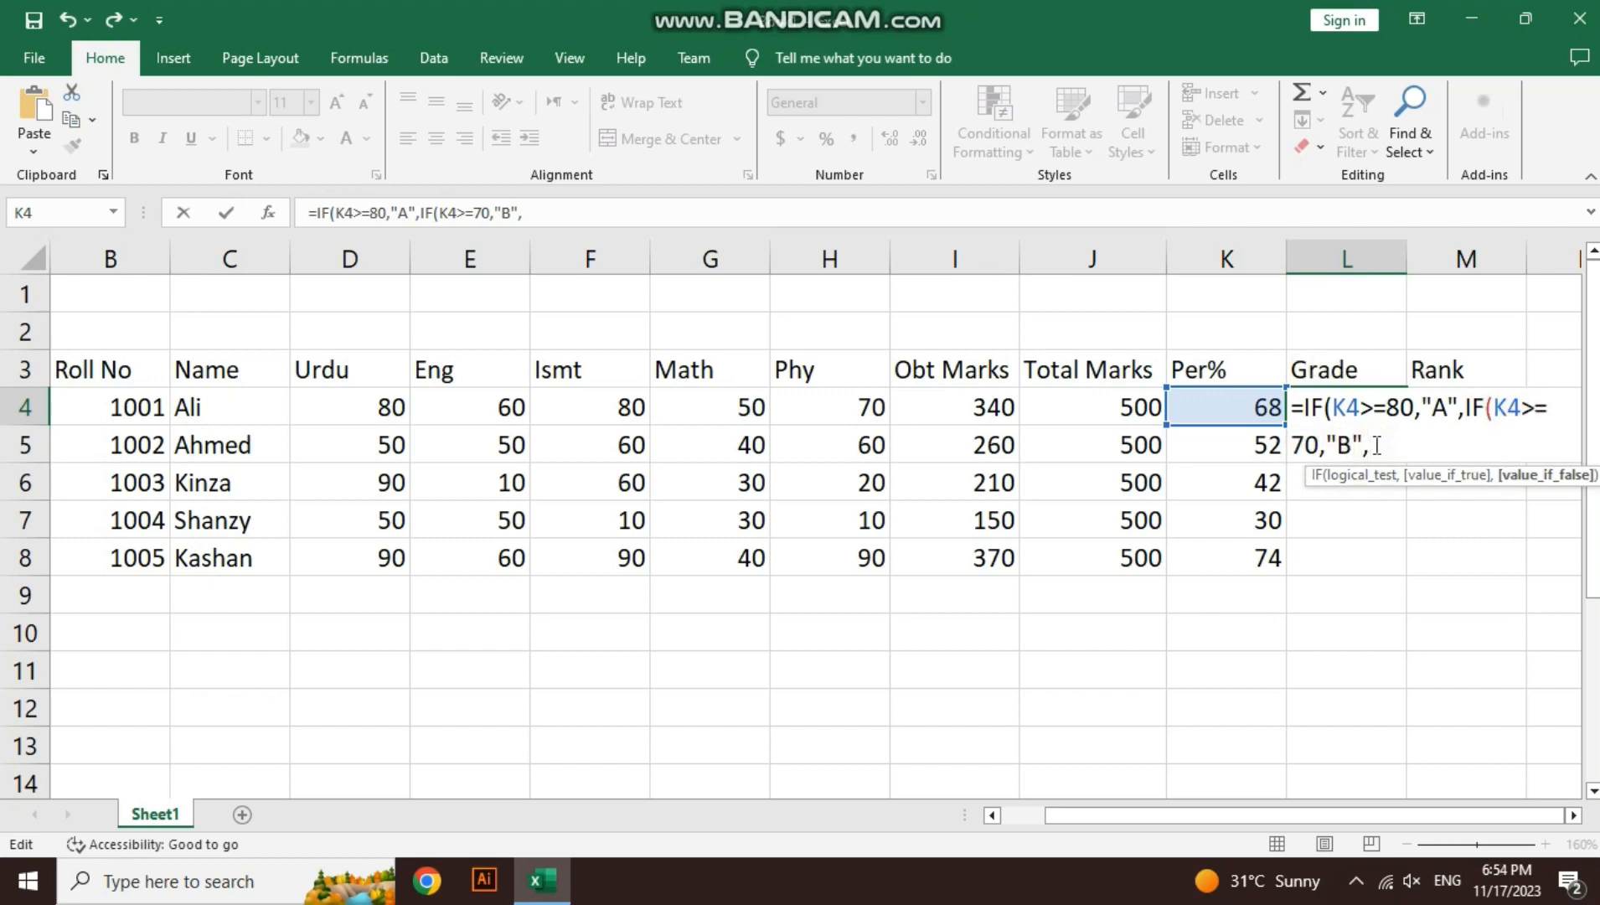
key("ctrl+v")
key("Left")
key("Left")
key("Left")
key("Left")
key("Left")
key("Left")
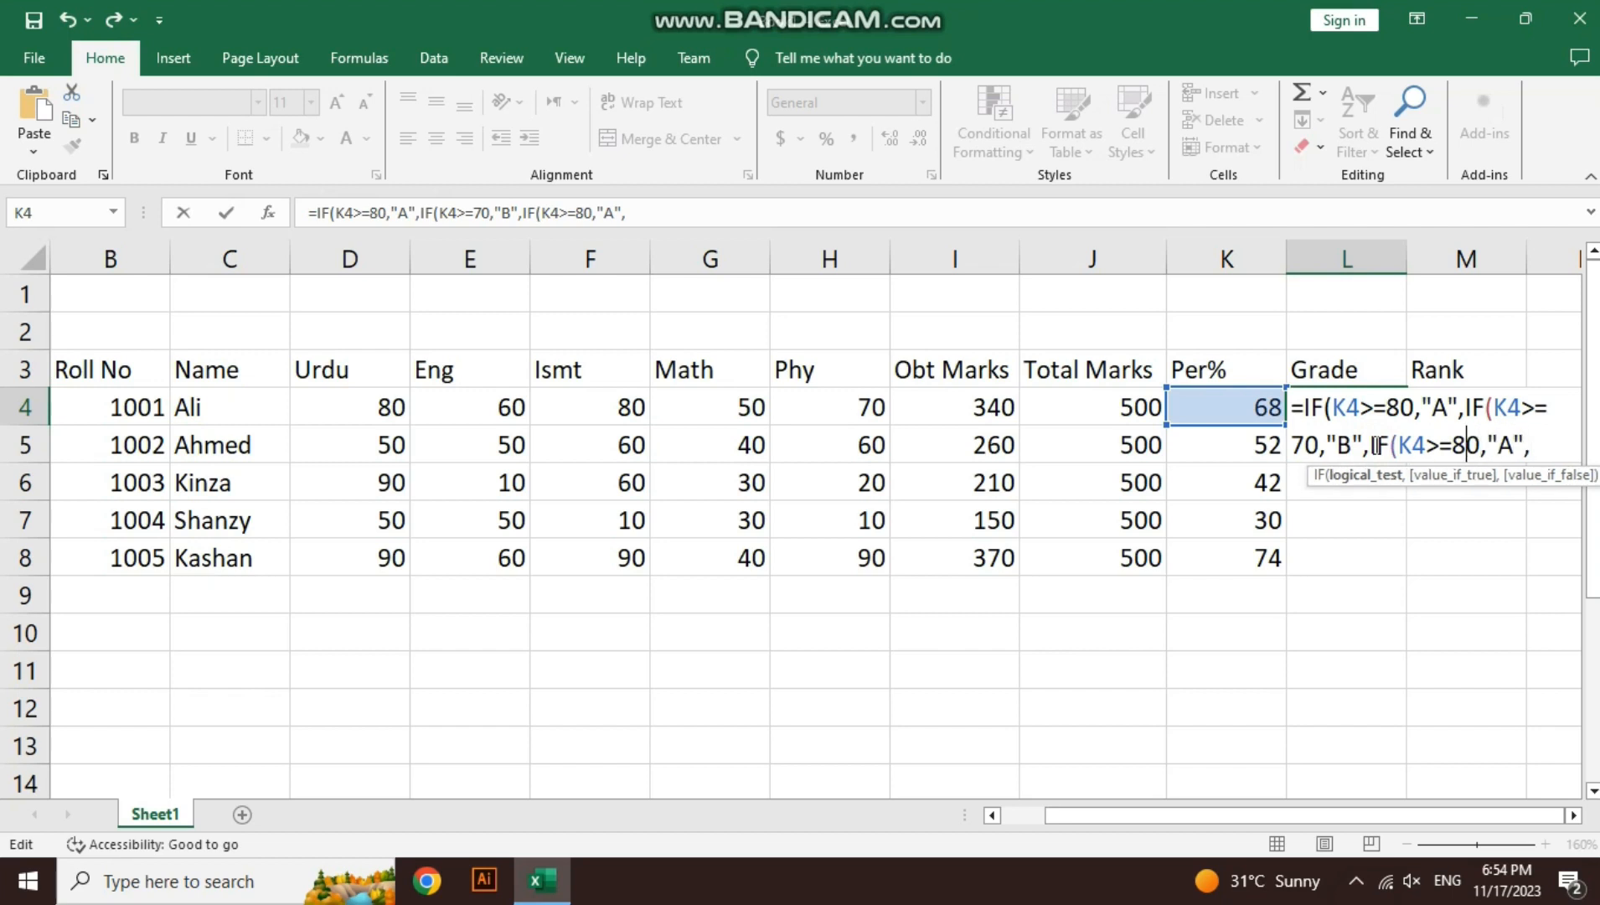
key("BackSpace")
type("6")
key("Right")
key("Right")
key("Right")
key("BackSpace")
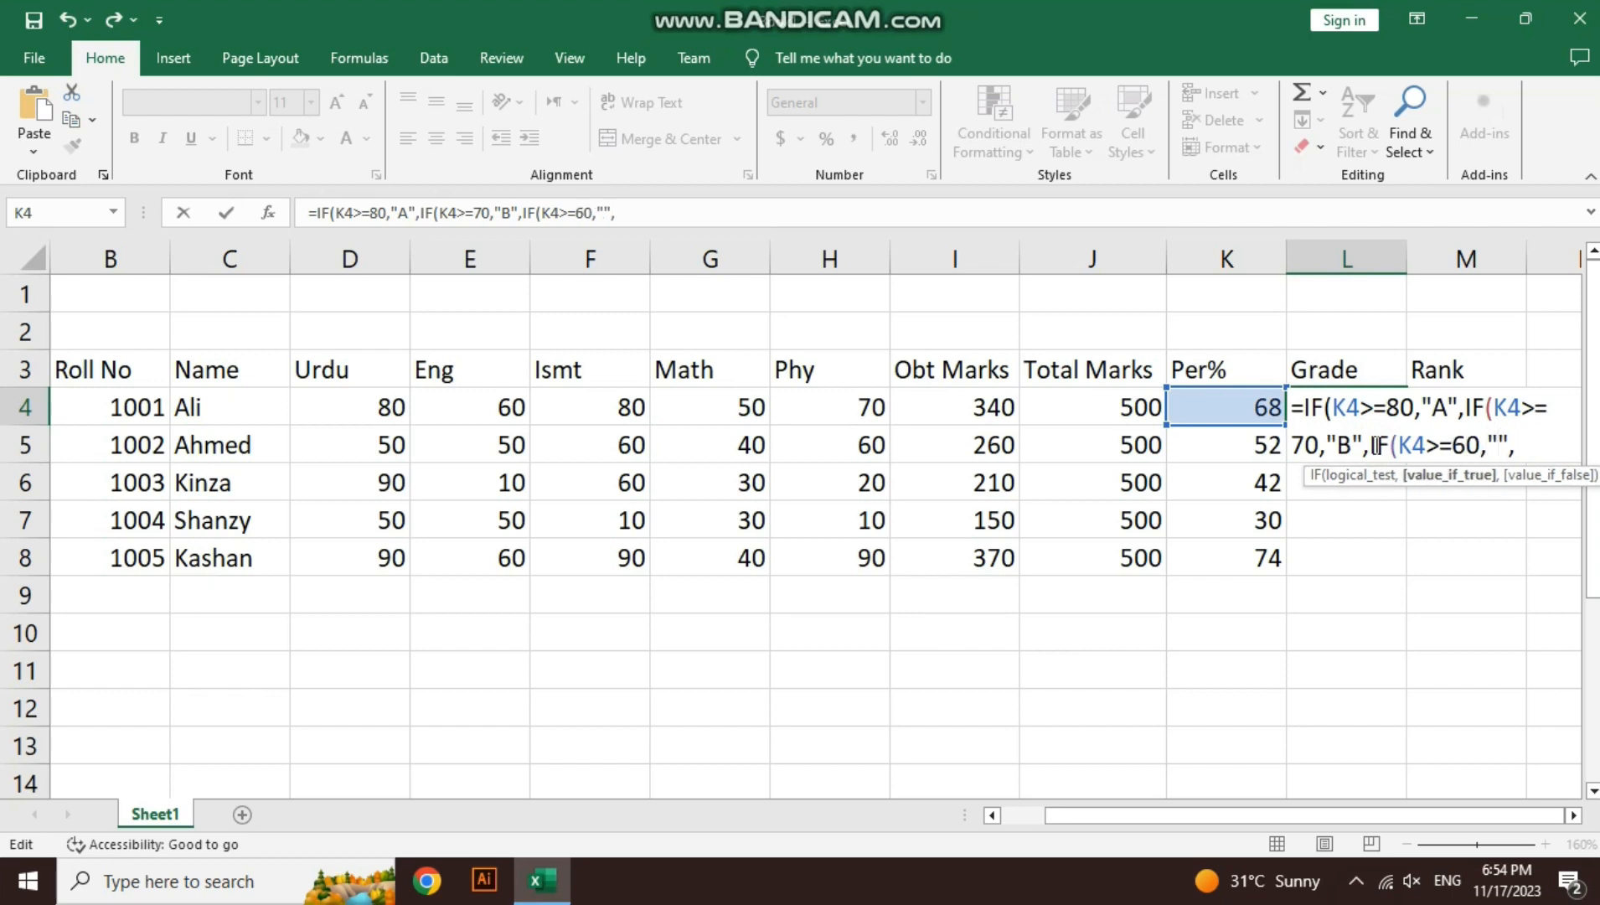
type("C")
key("Right")
key("Right")
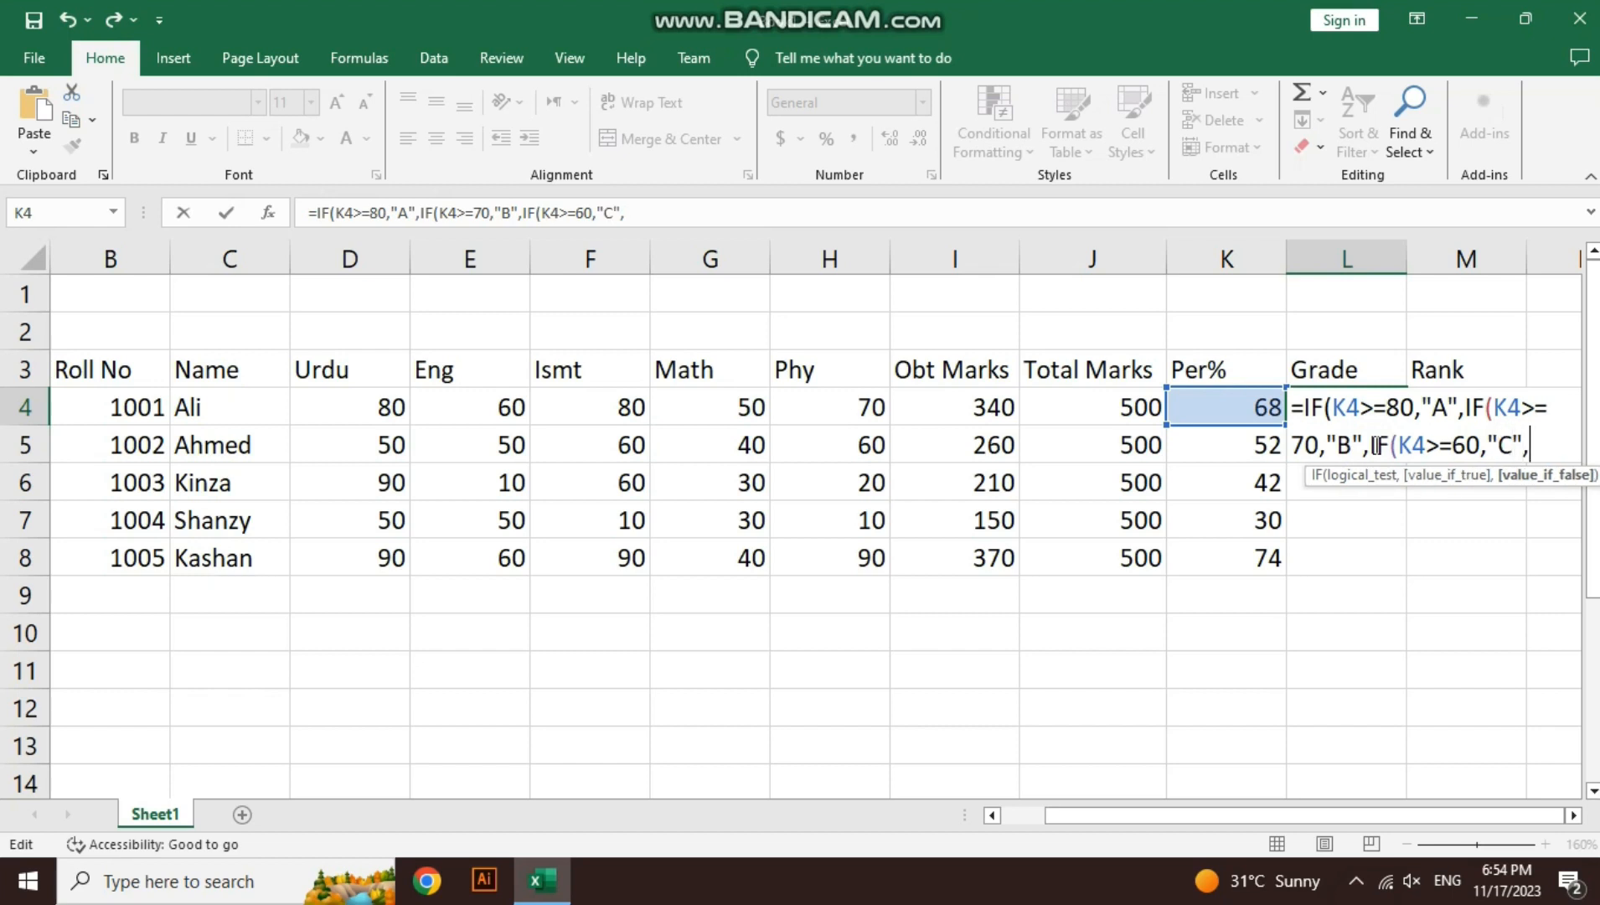
Append a fourth copied condition to the grade formula in L4 and edit it to IF(K4>=50,"D",
key("ctrl+v")
key("Left")
key("Left")
key("Left")
key("Left")
key("Left")
key("Left")
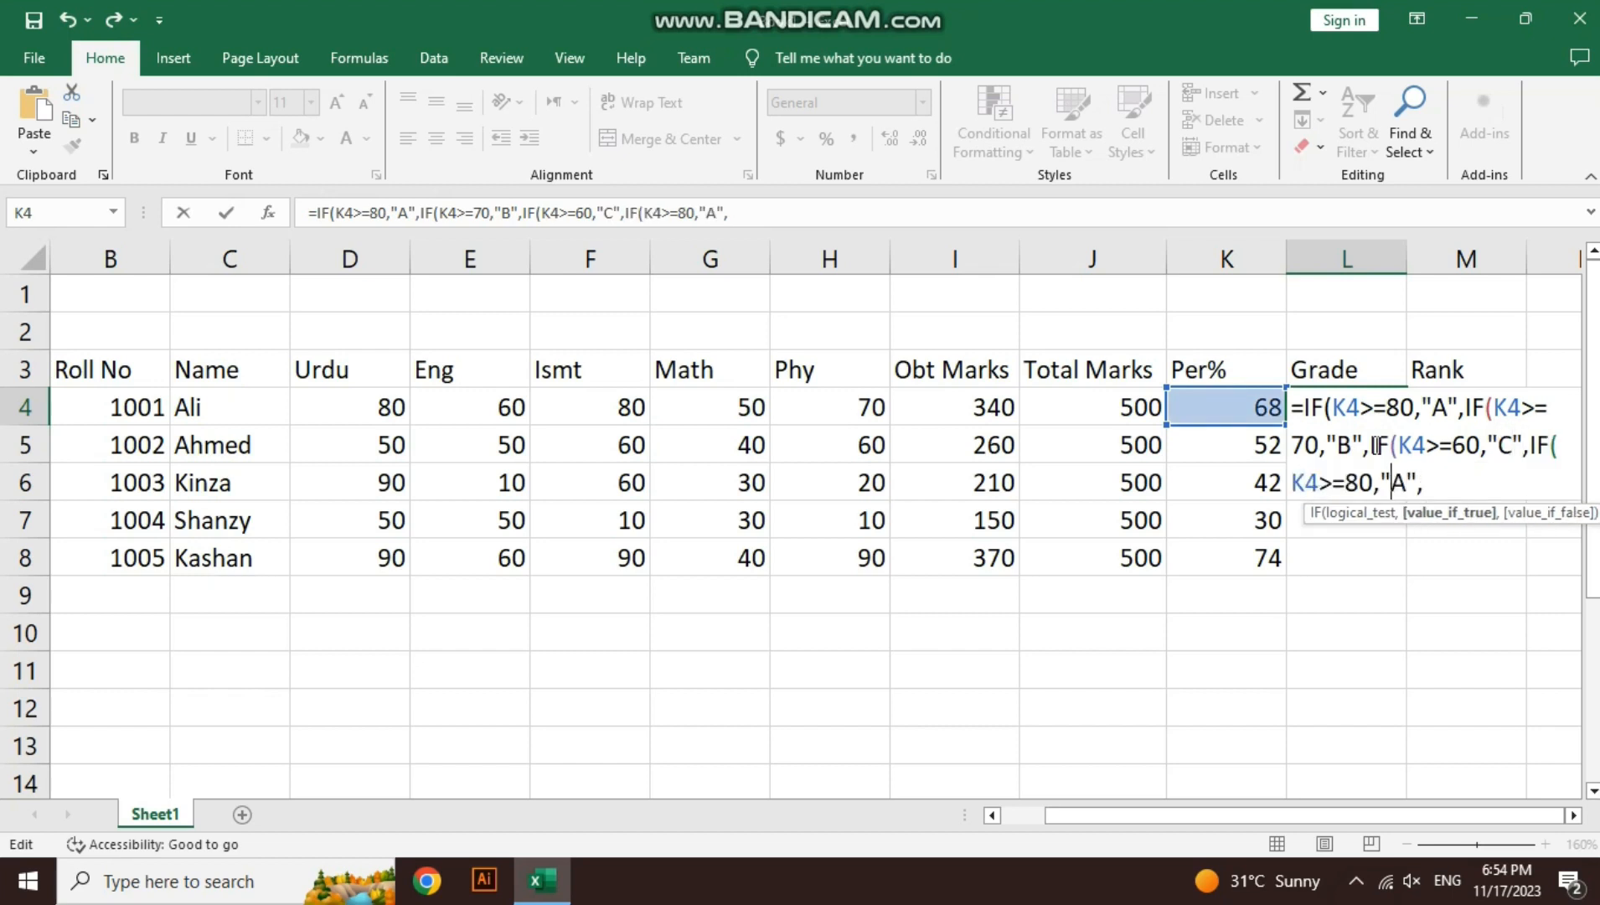
key("BackSpace")
type("5")
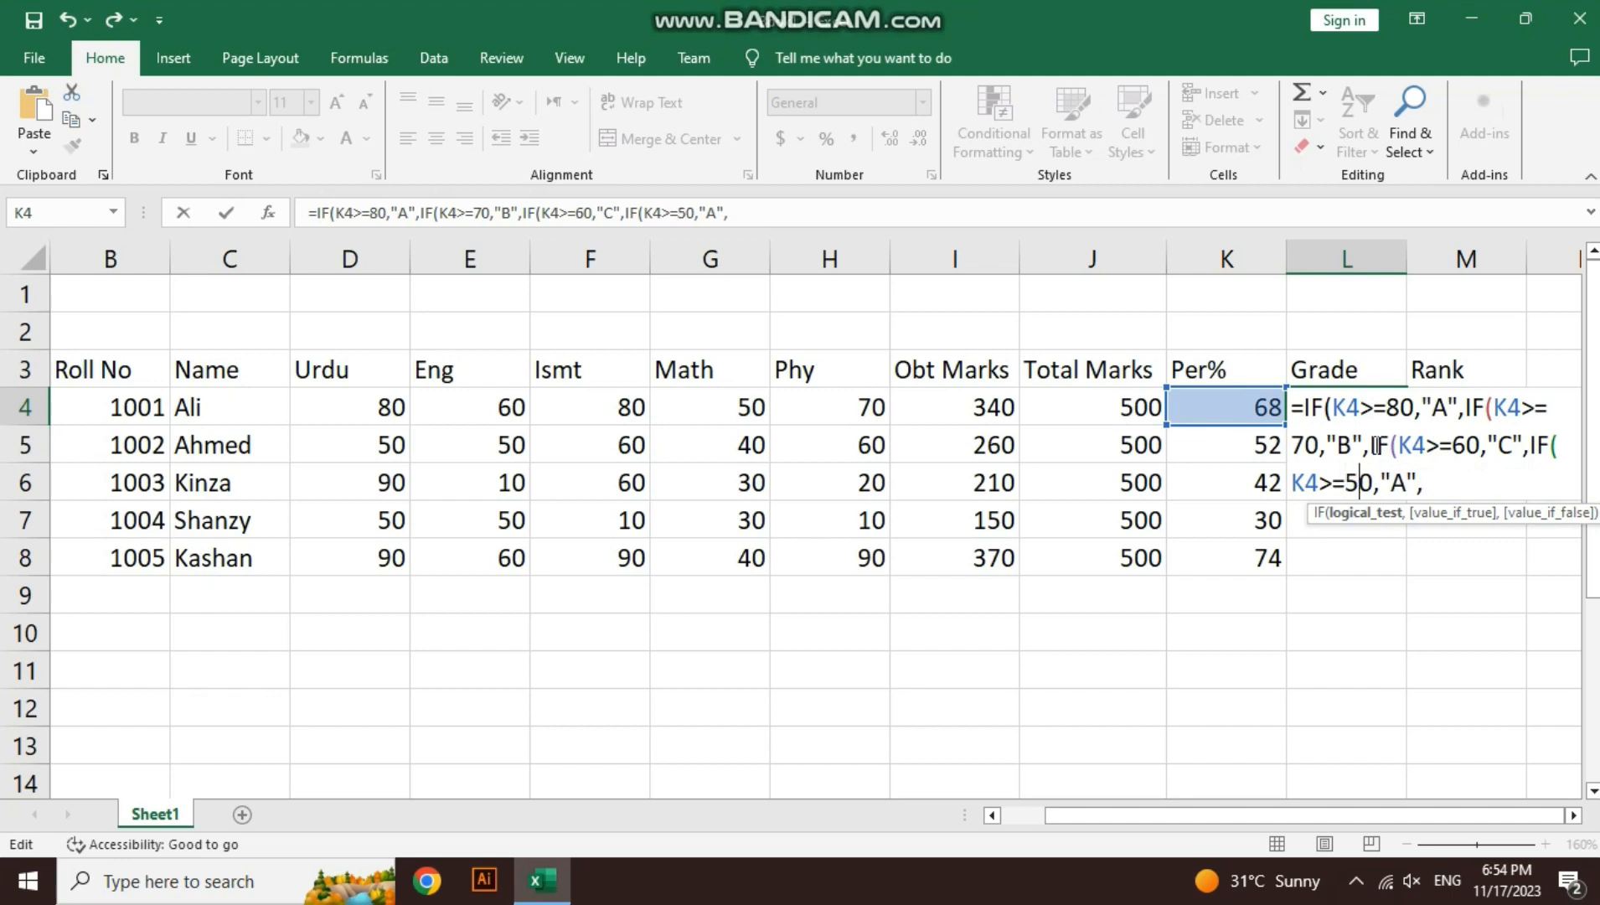
key("Right")
key("Right")
key("Right")
key("Right")
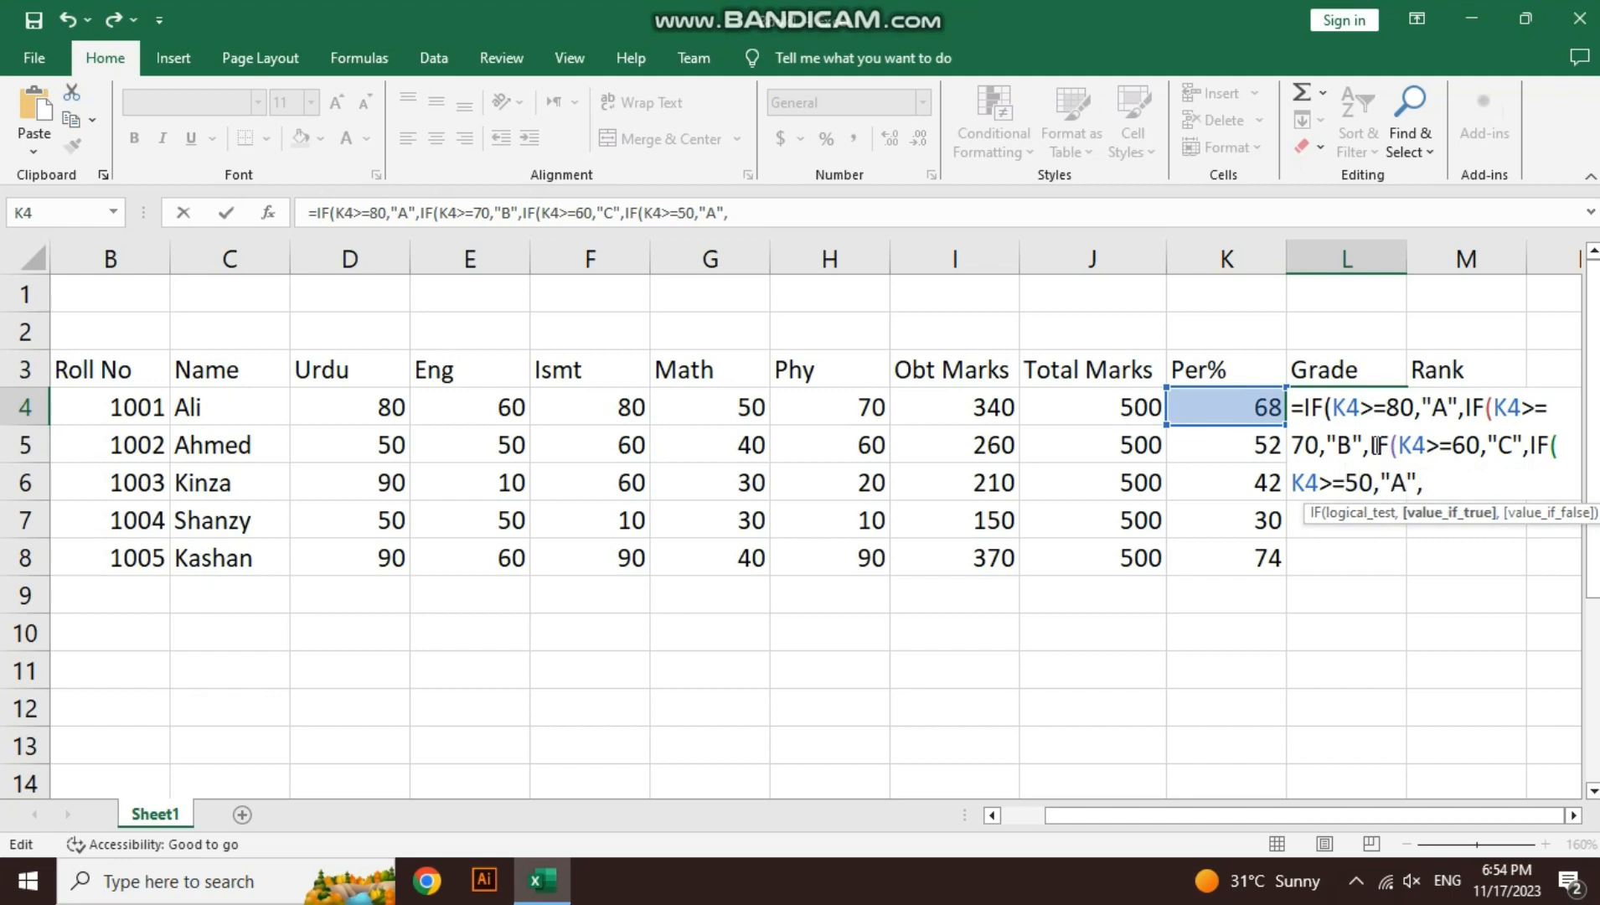
key("BackSpace")
type("D")
key("Right")
key("Right")
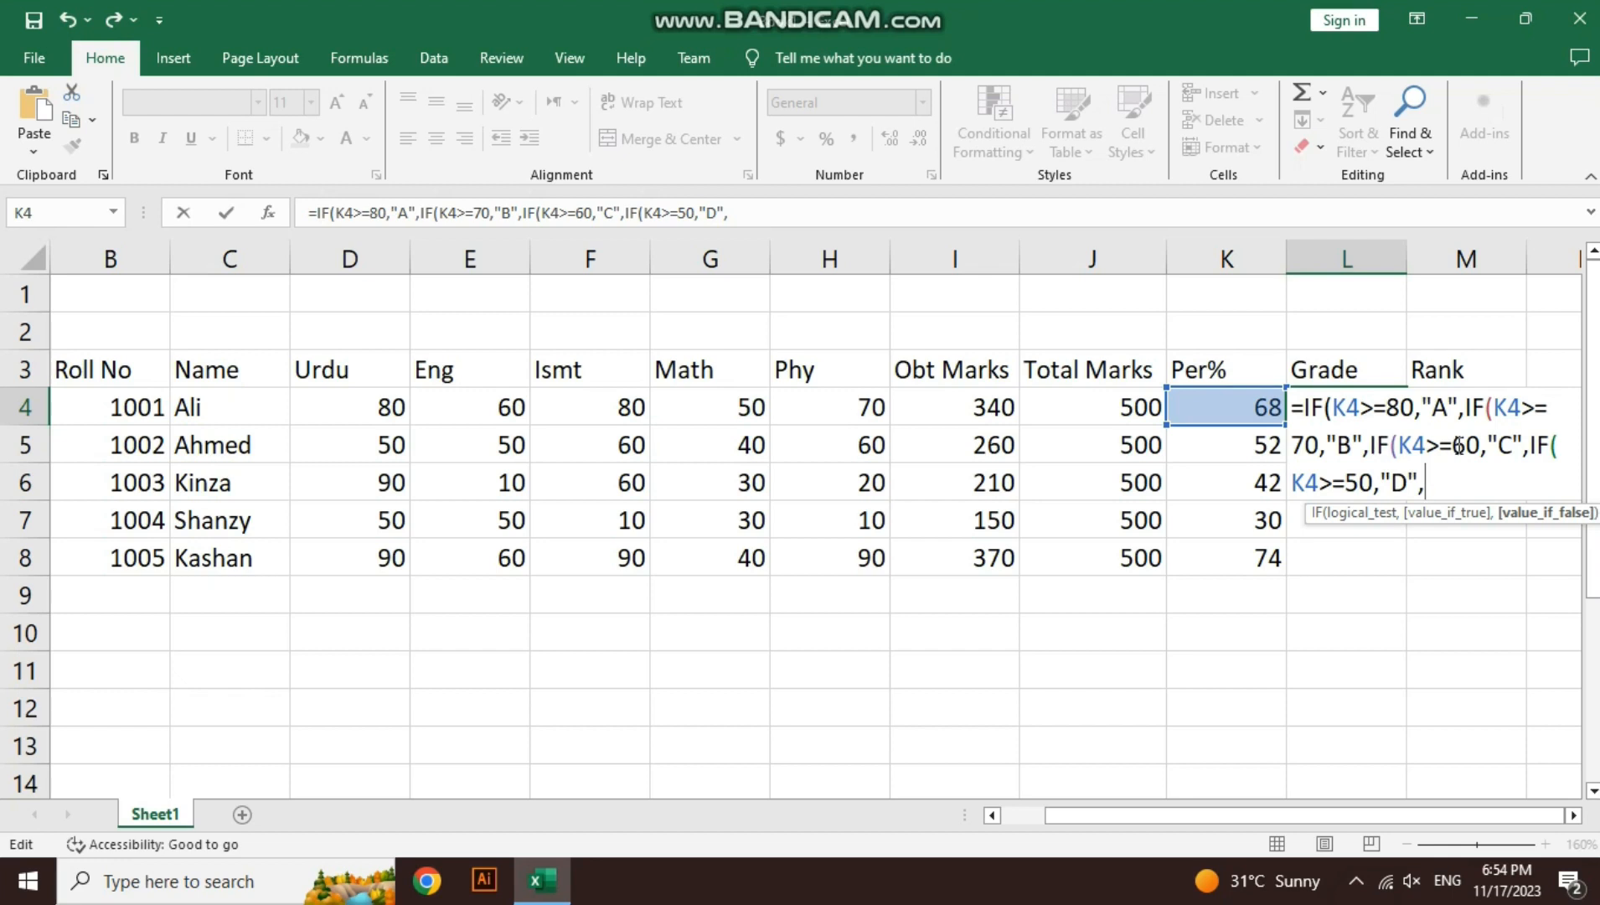
Finish the nested grade formula in L4 with "Fail" as the fallback value and four closing parentheses, and commit it
type("\"fail")
key("BackSpace")
key("BackSpace")
key("BackSpace")
key("BackSpace")
type("Fail")
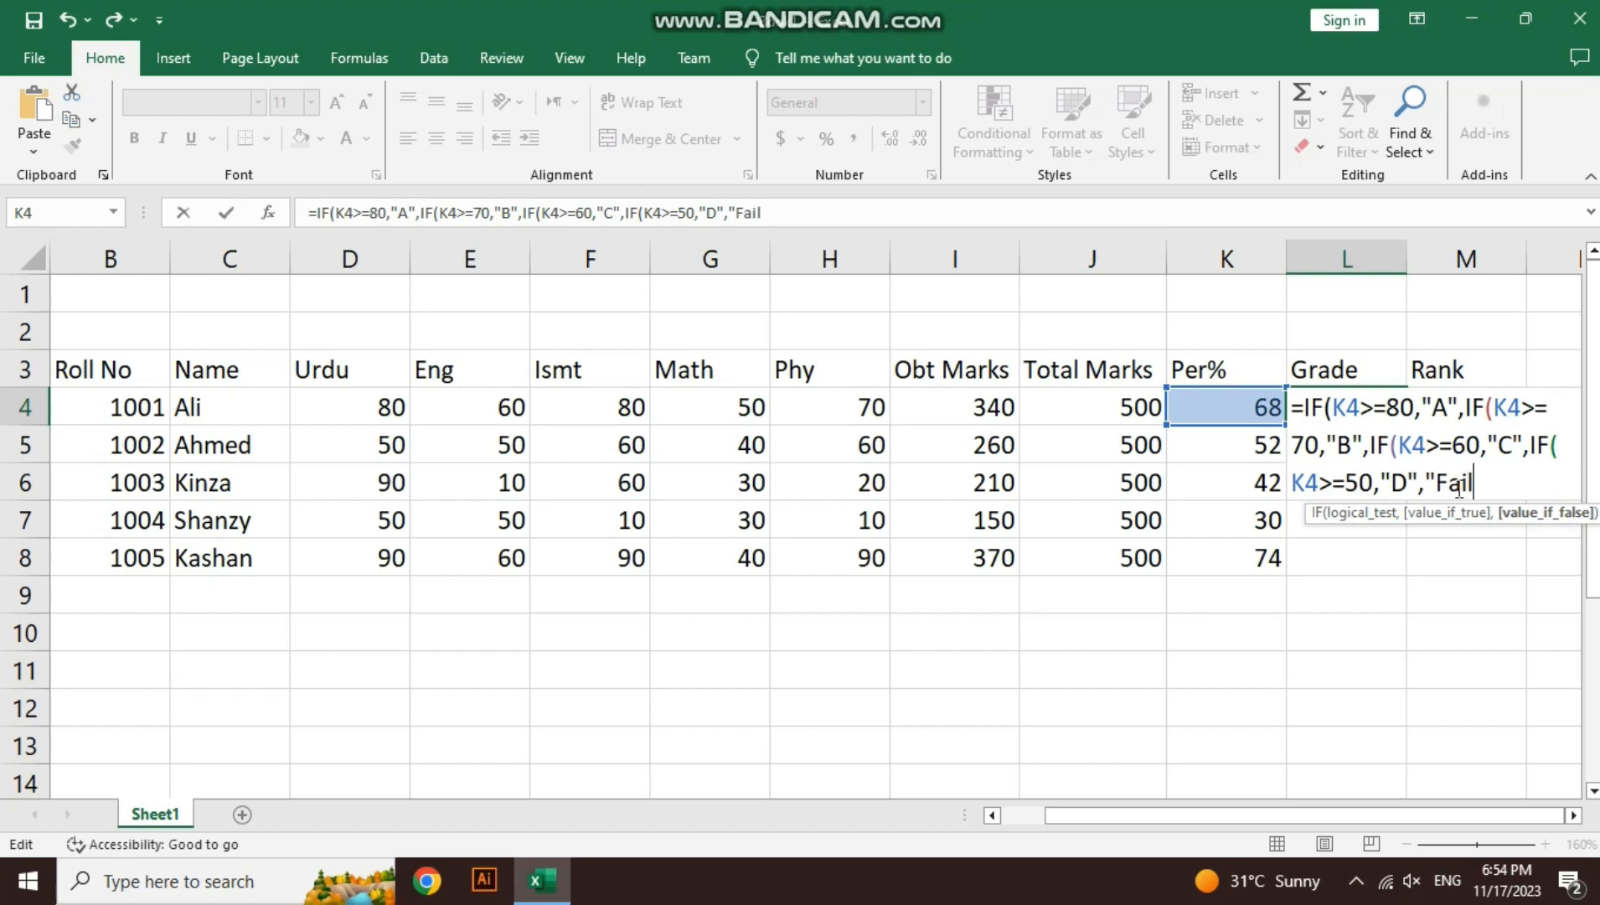
type("\")")
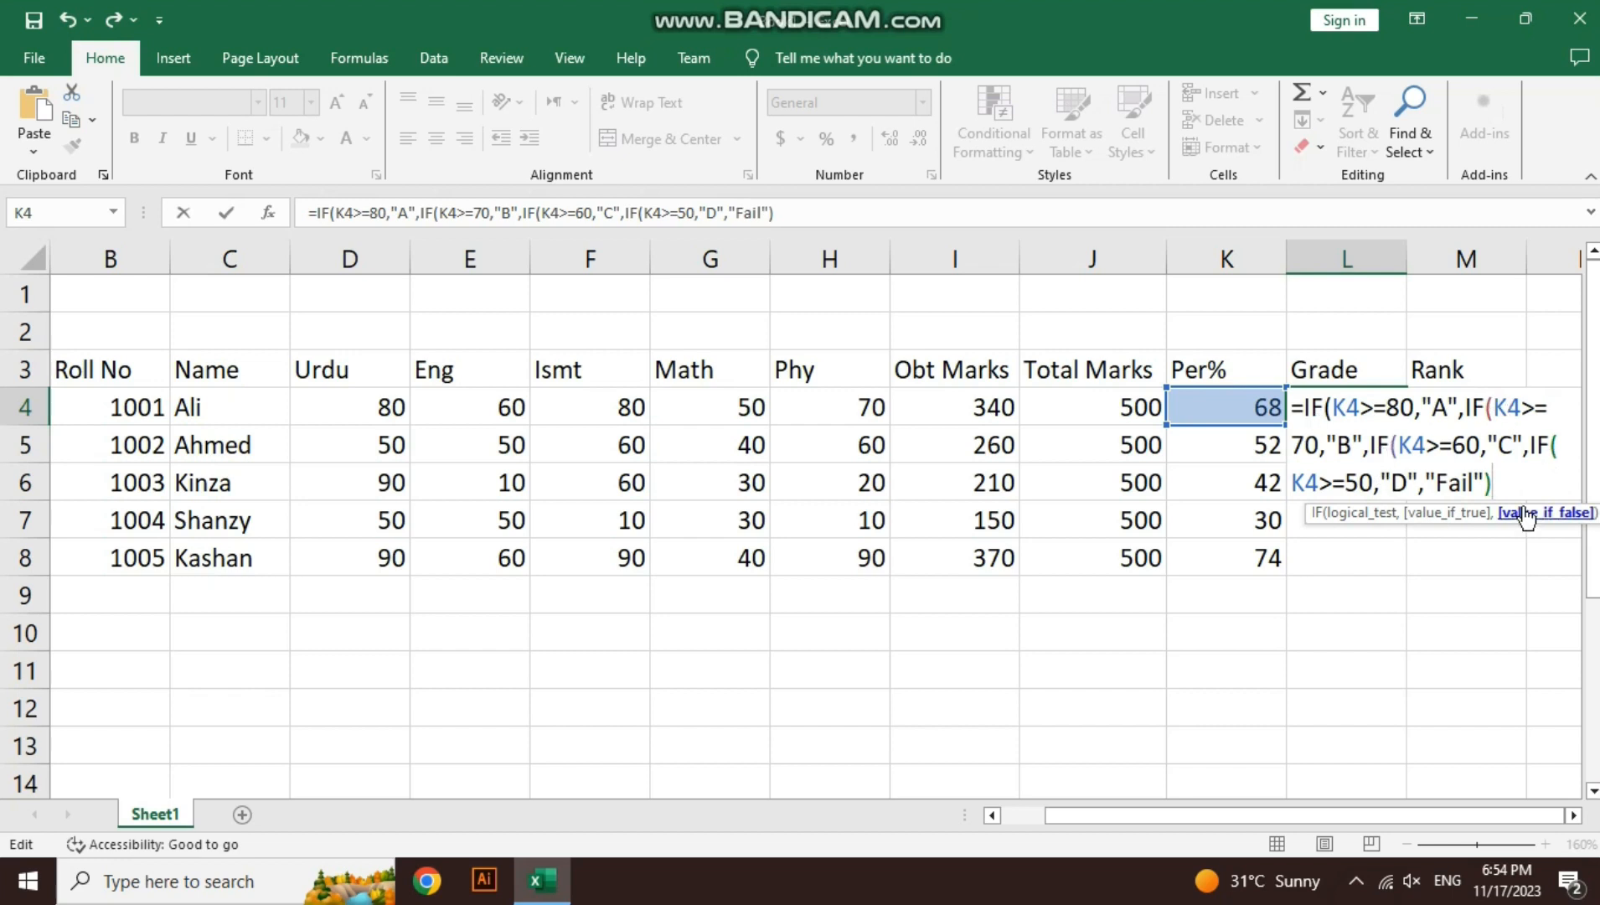
type(")))")
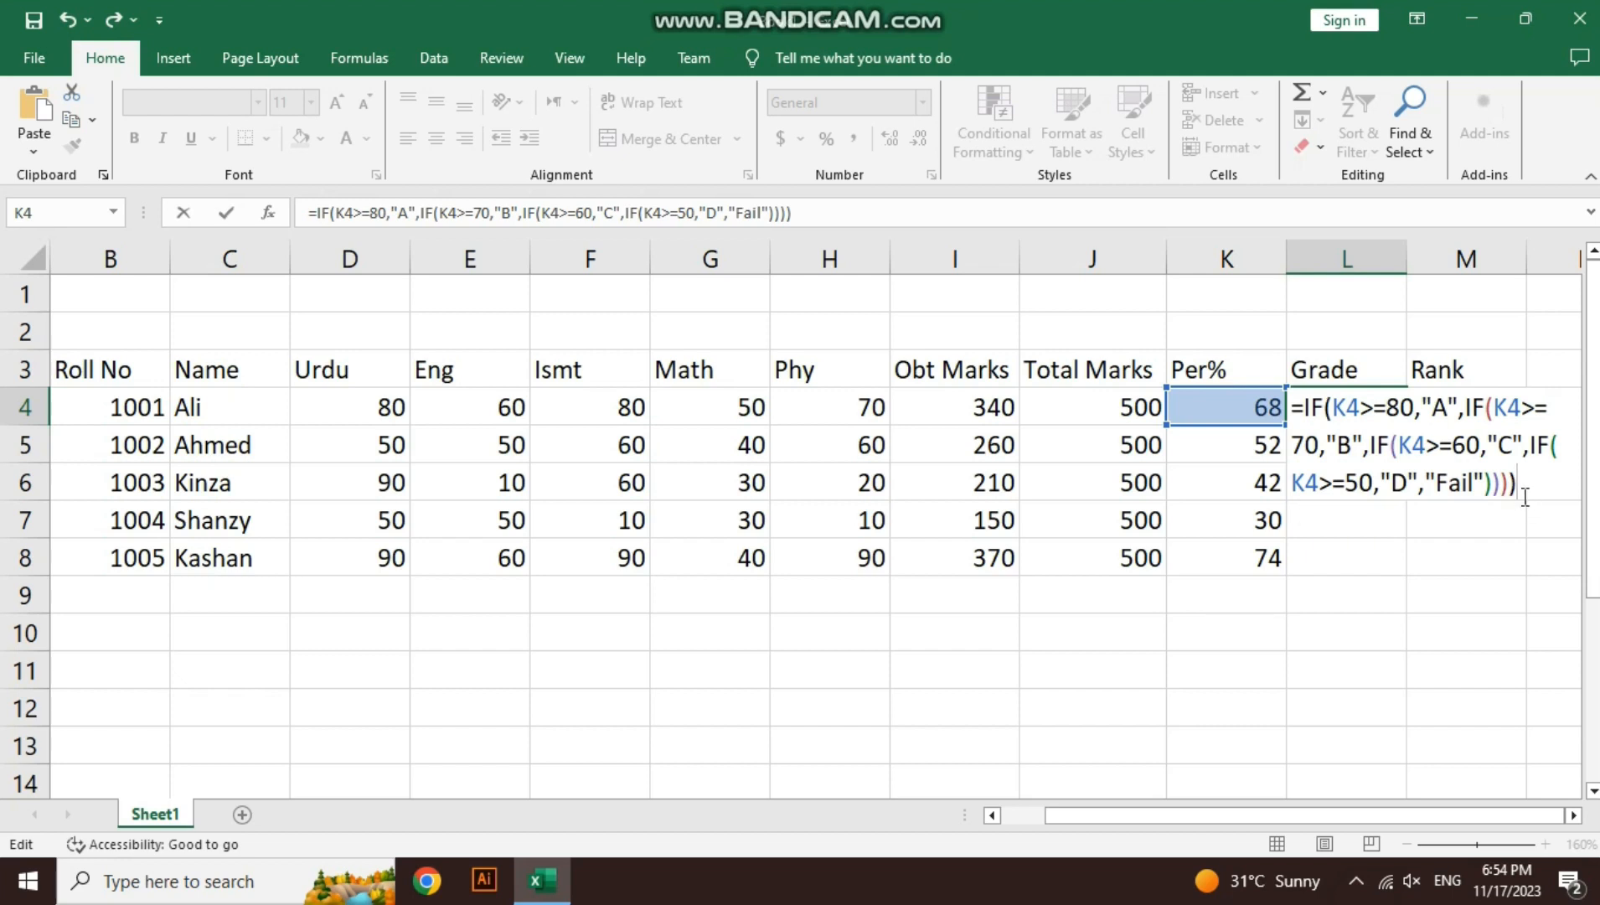
left_click(1518, 500)
left_click(1519, 489)
key("Return")
key("Up")
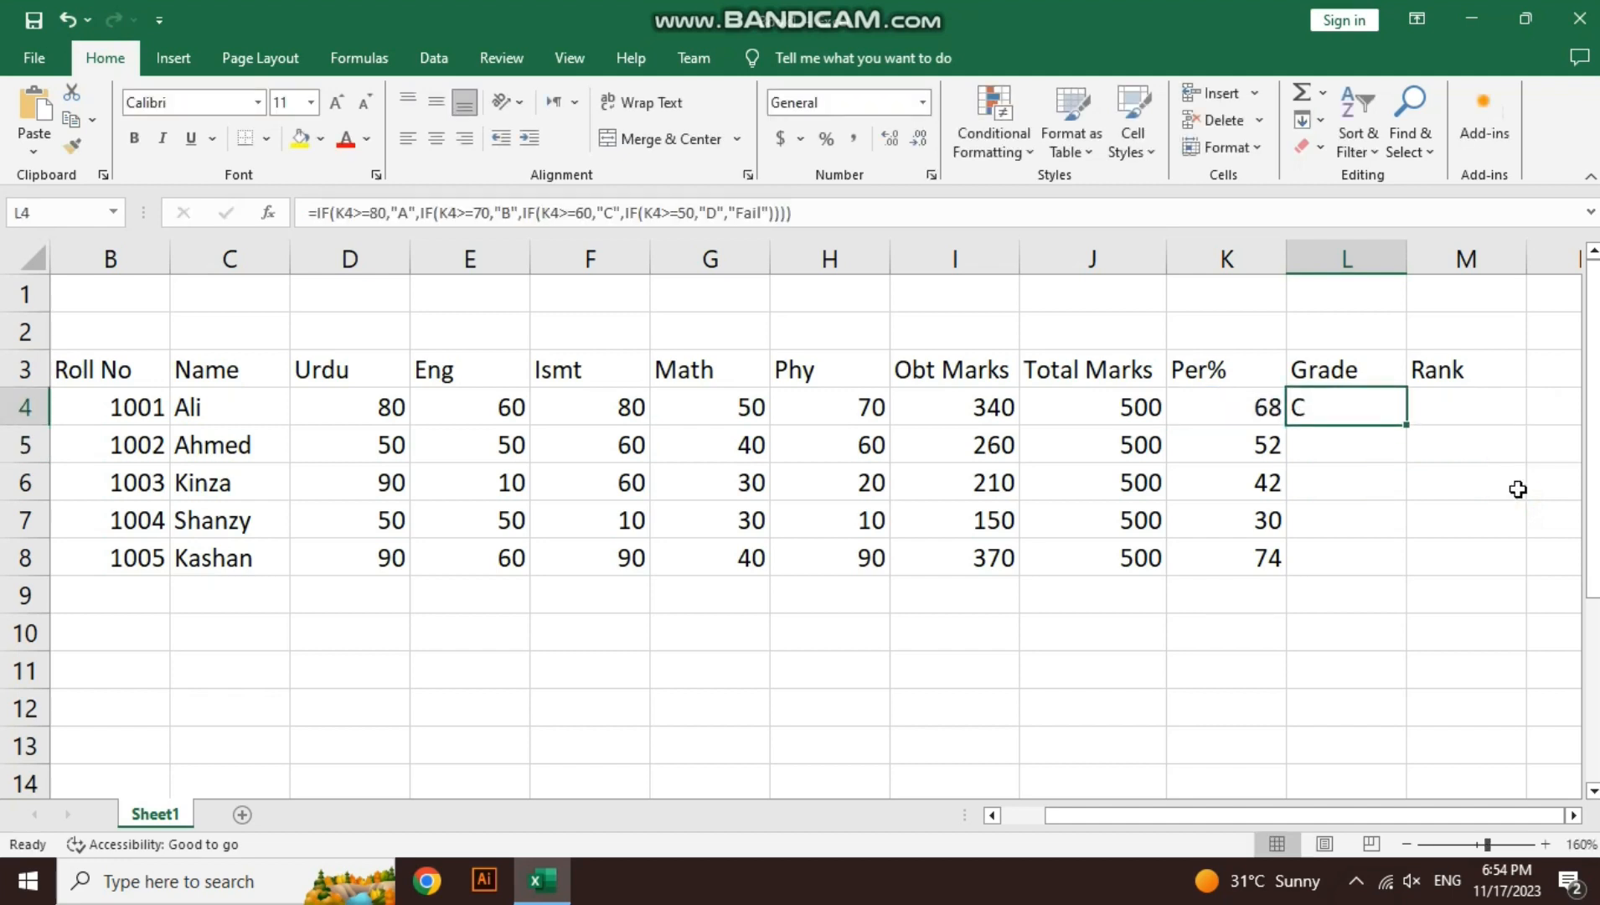
Examine the nested IF conditions of the grade formula in L4 one after another
key("F2")
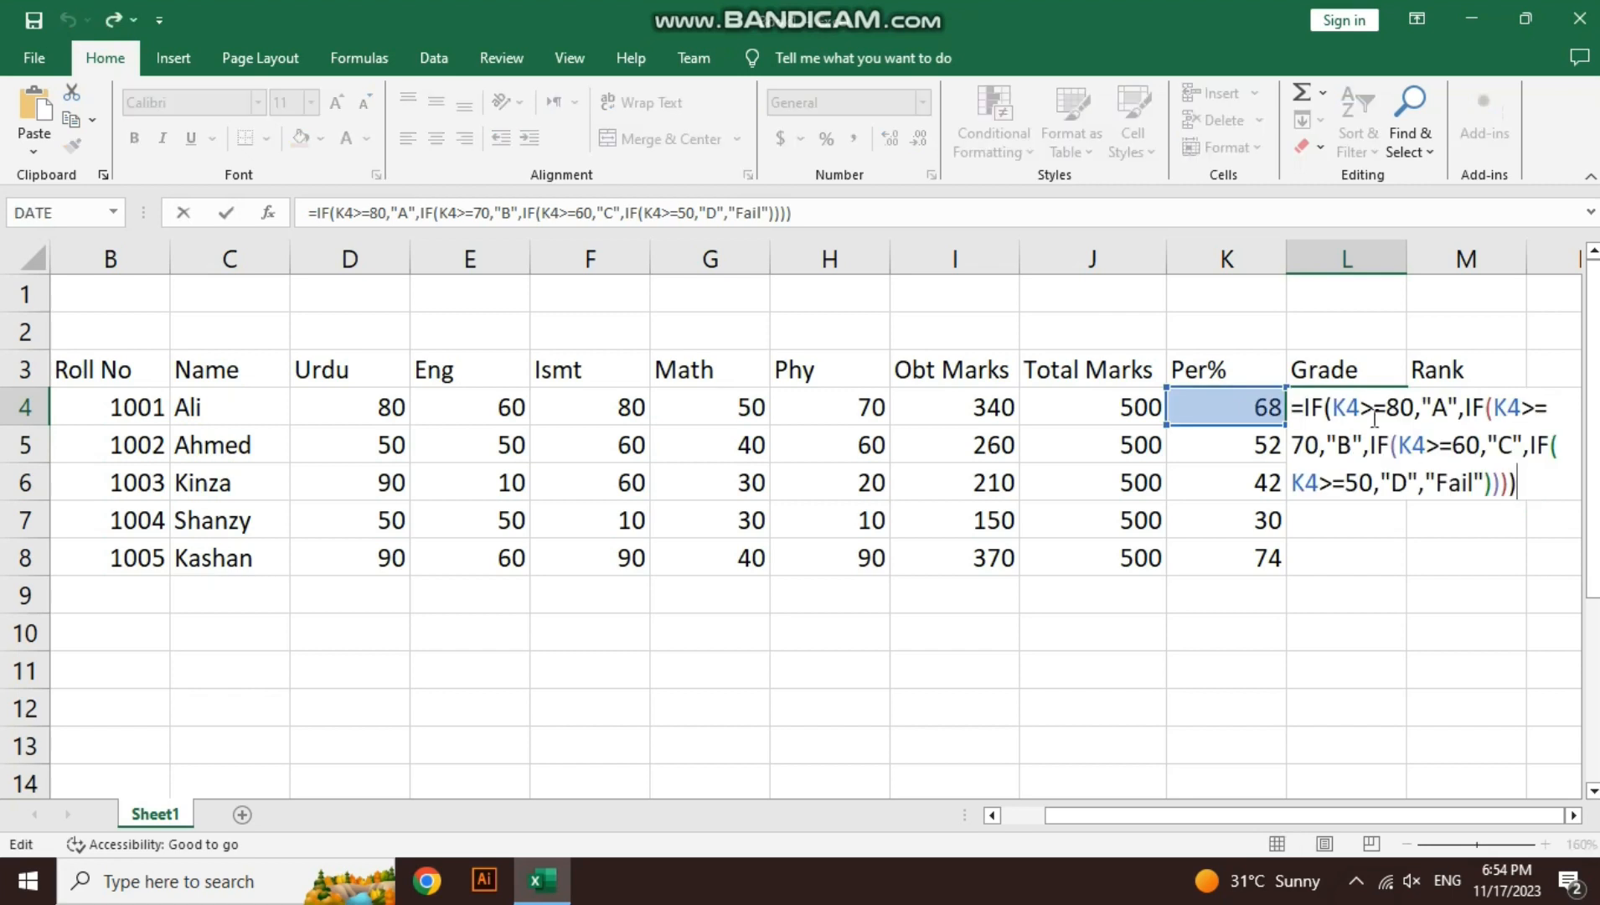
left_click_drag(1303, 406, 1463, 414)
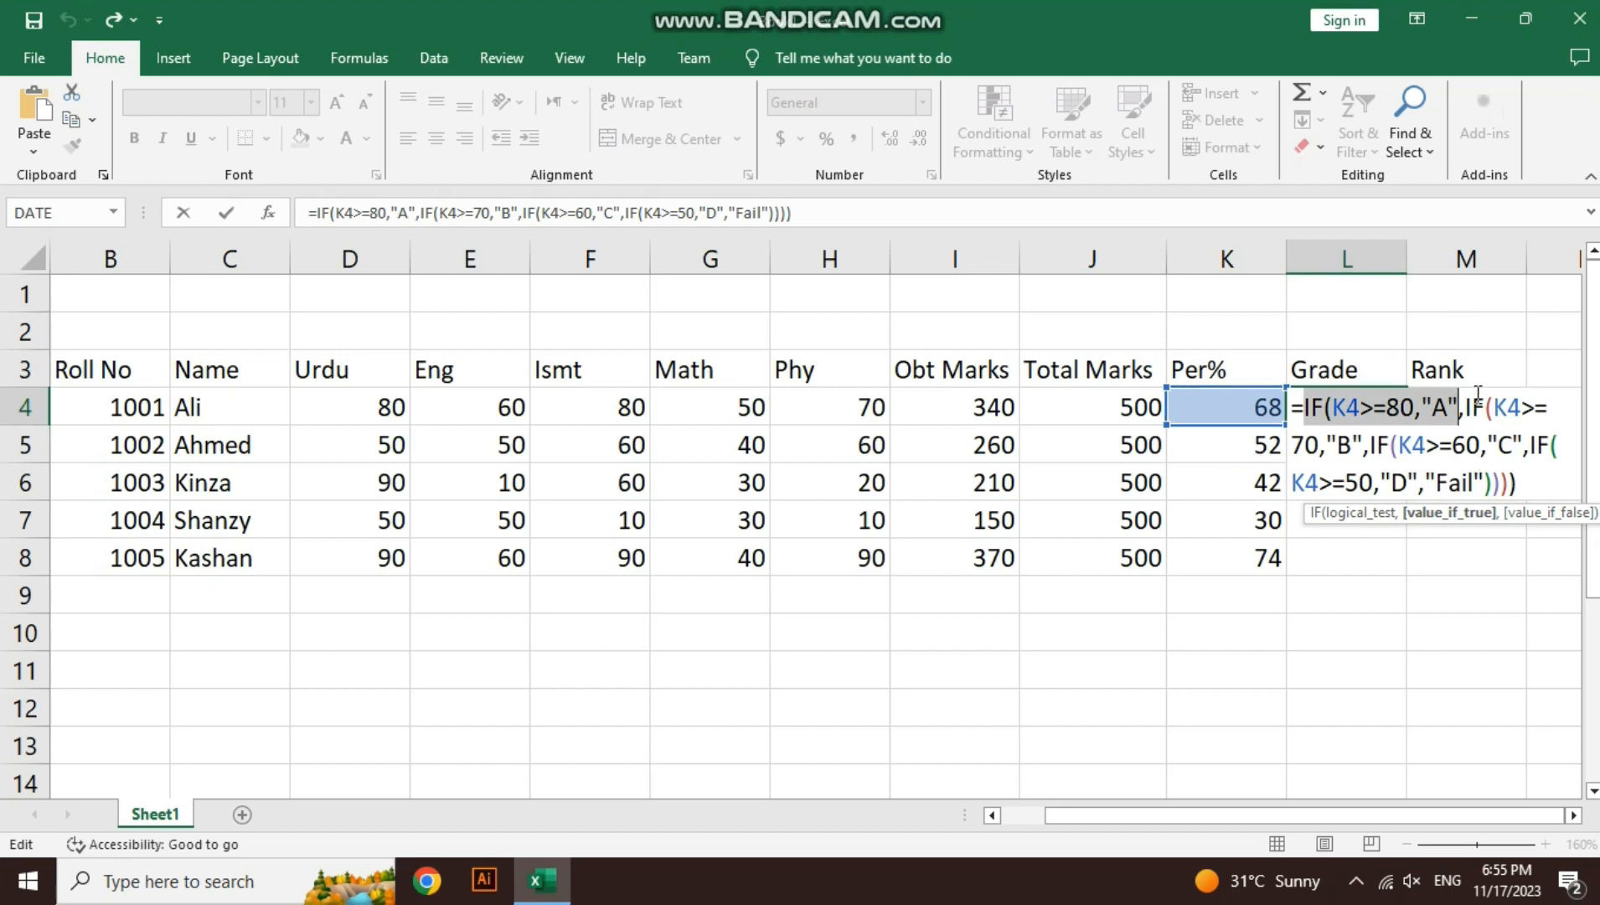
left_click_drag(1466, 407, 1363, 444)
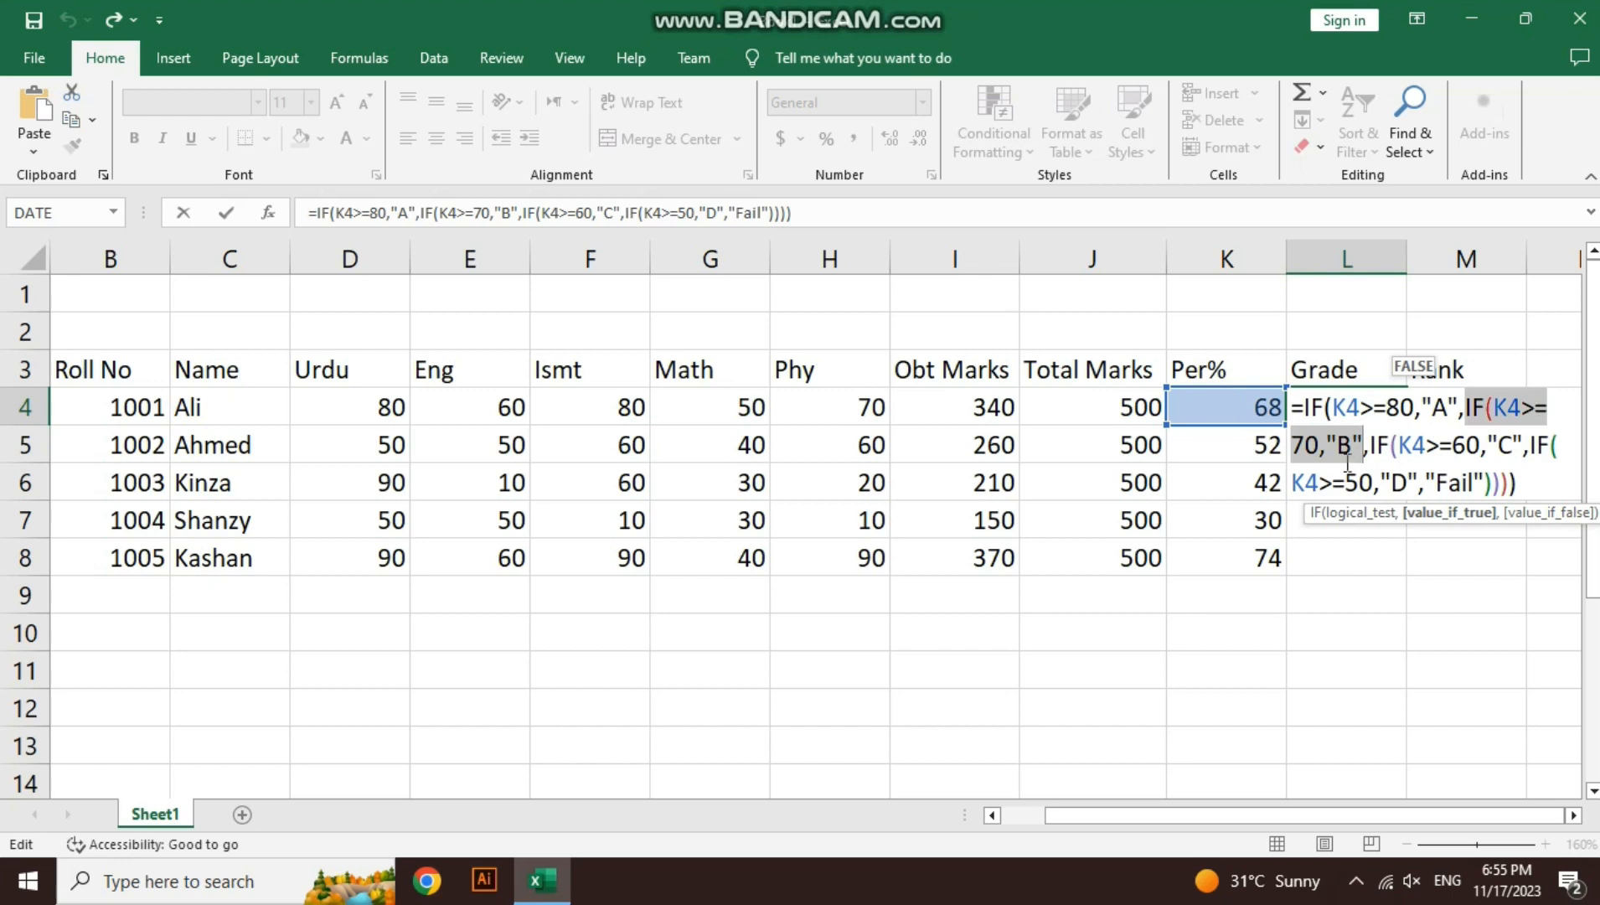
left_click_drag(1369, 445, 1523, 447)
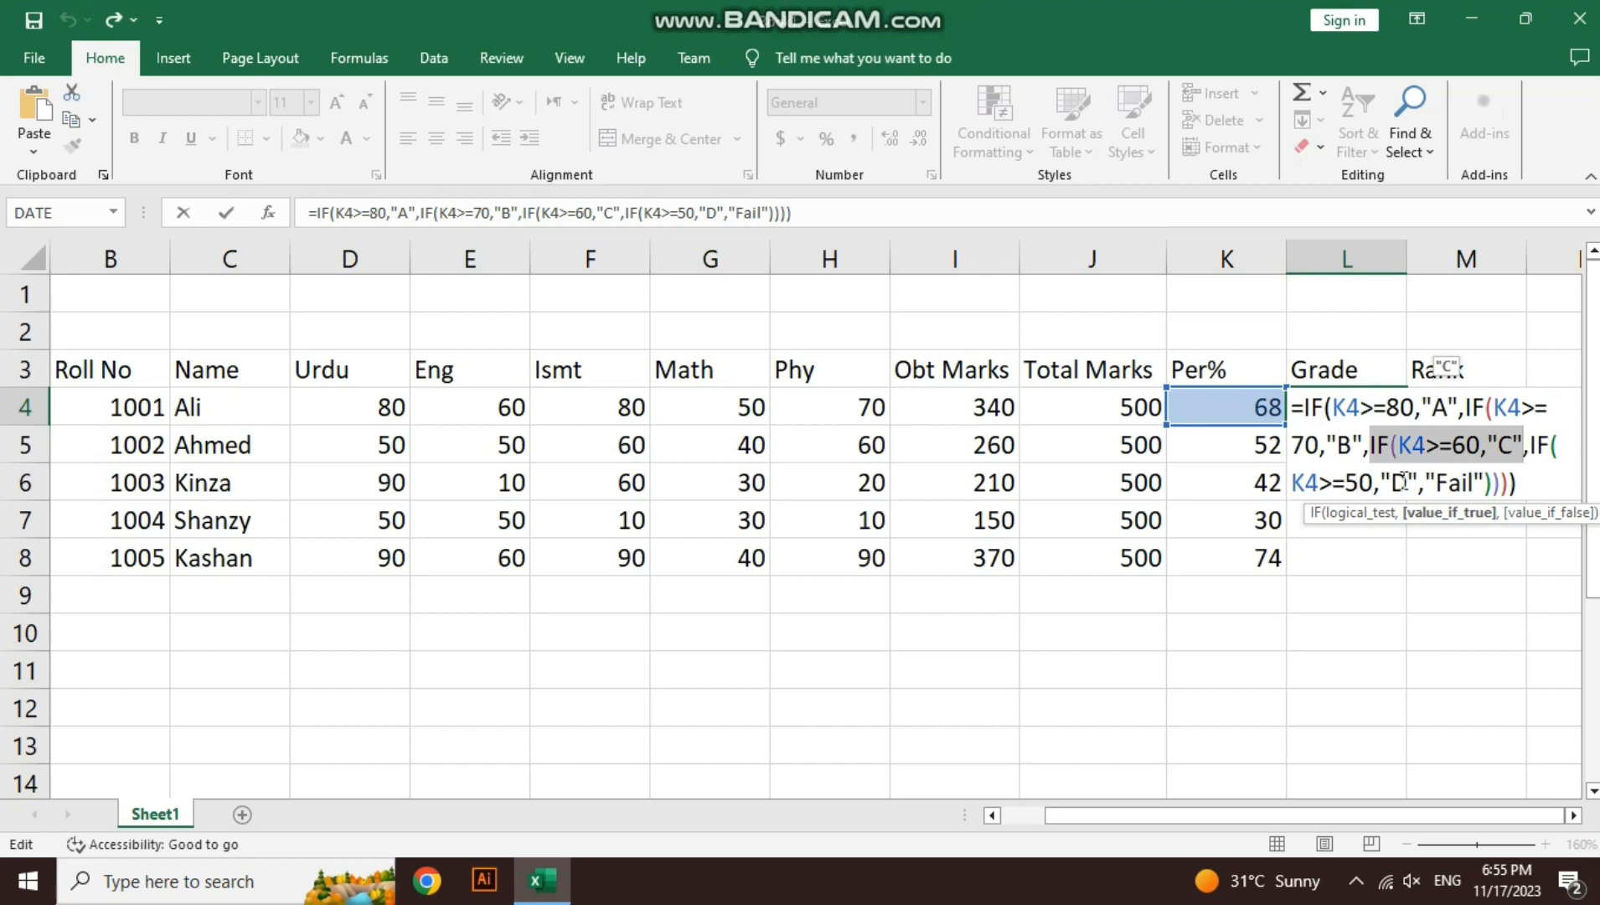
left_click(1545, 485)
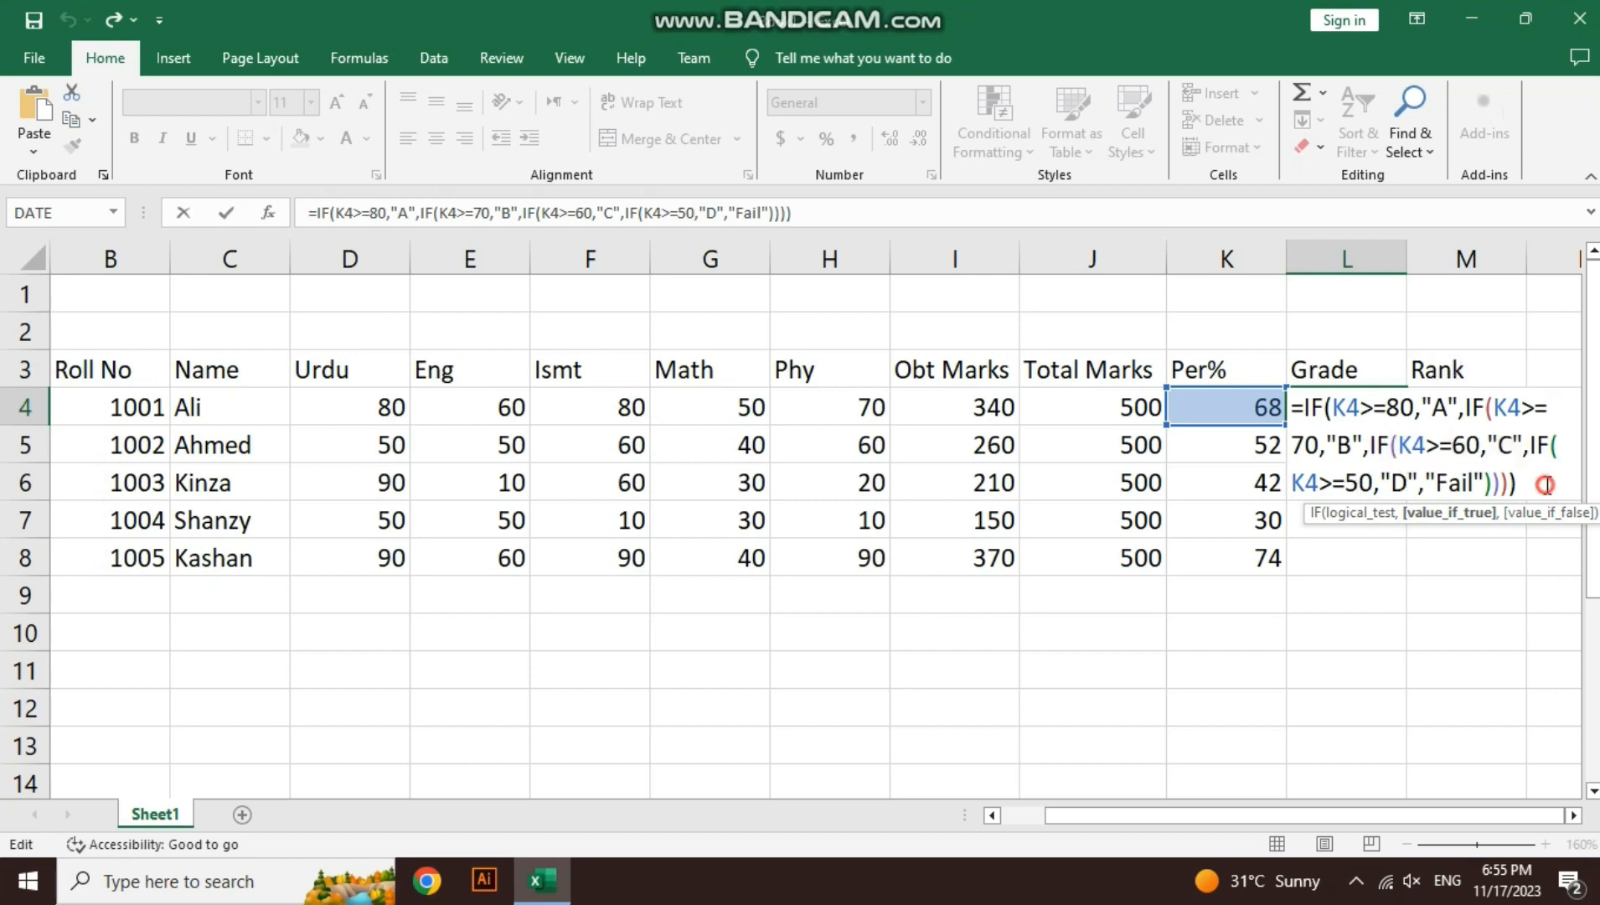
key("Return")
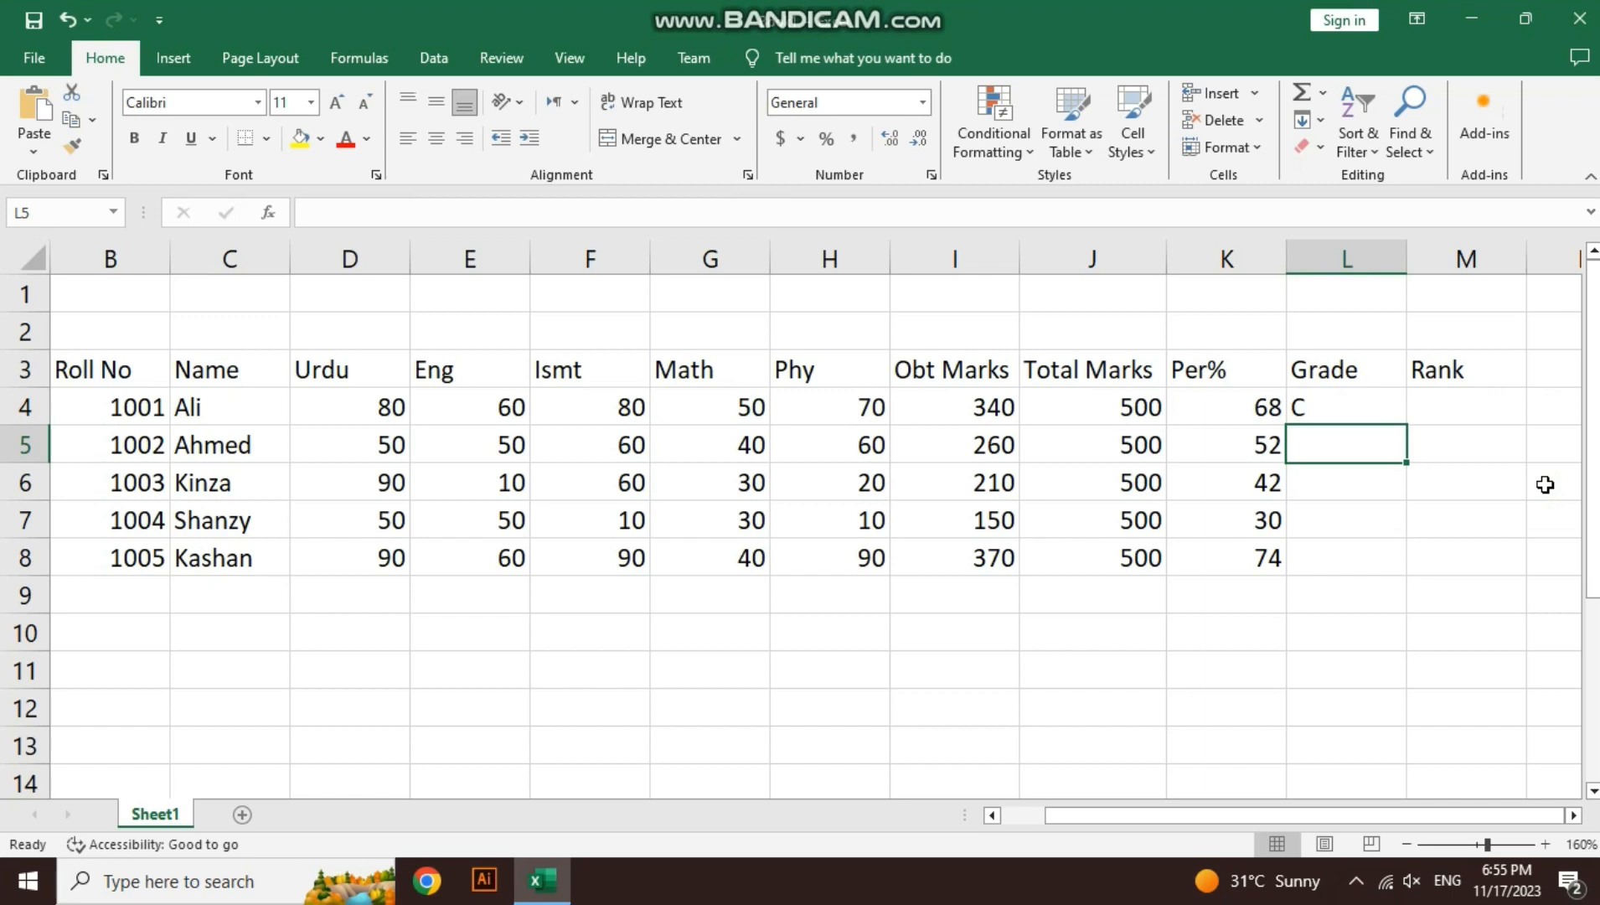
Start a grade formula in L5 based on obtained marks, with the first condition =IF(I5>=400,"A",
type("=if")
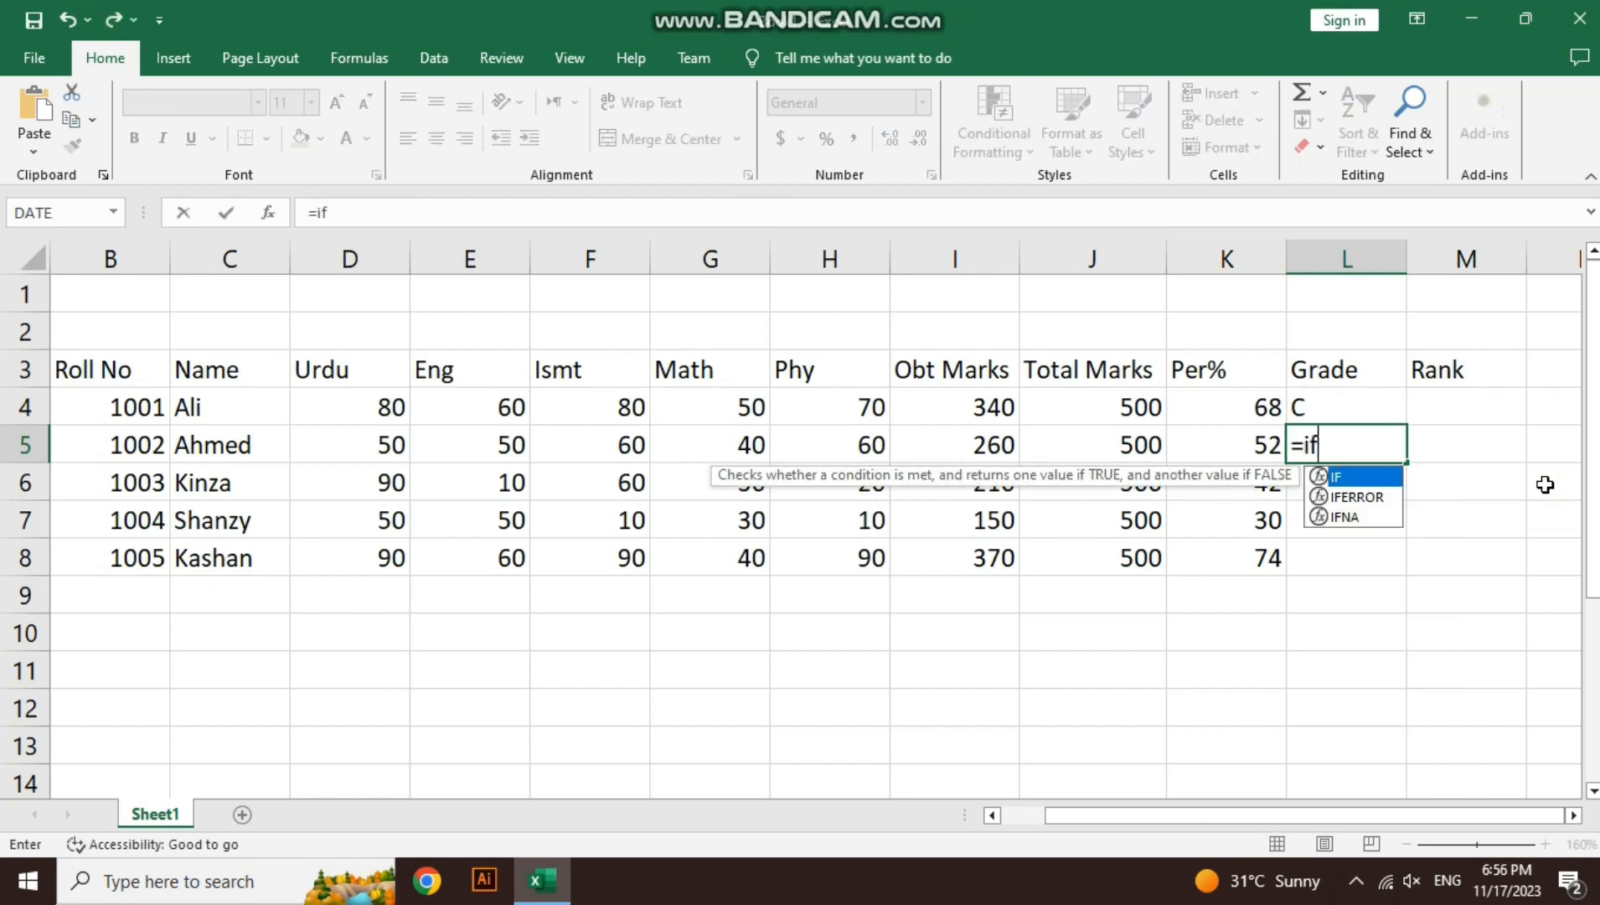
key("Tab")
key("Left")
key("Left")
key("Left")
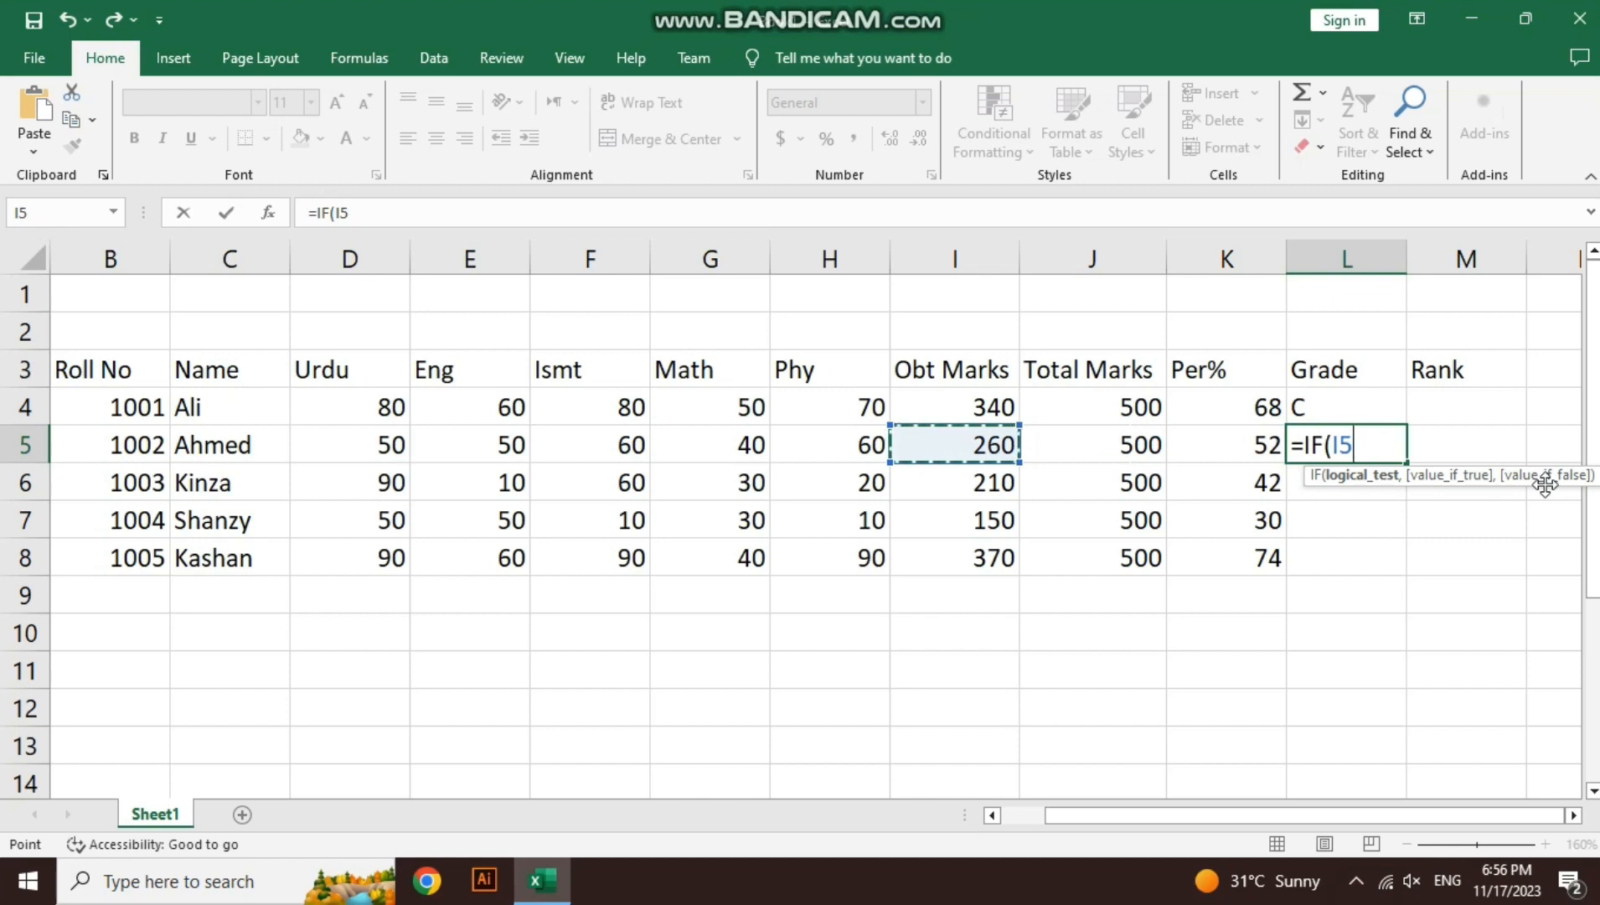
type(">=")
type("400")
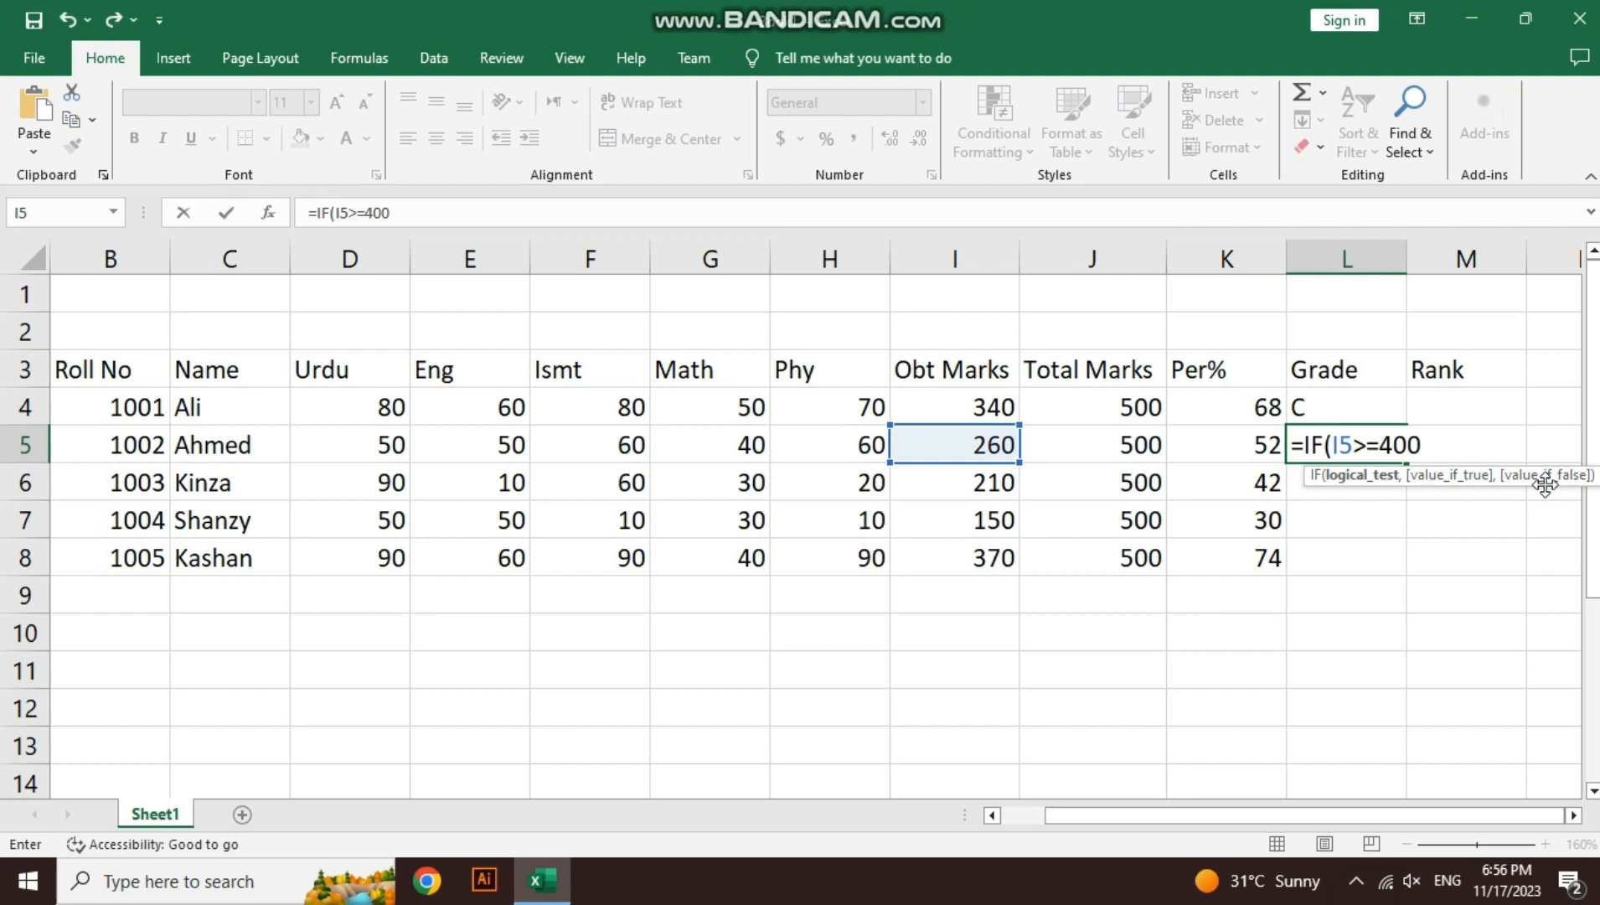
type(",\"A\"")
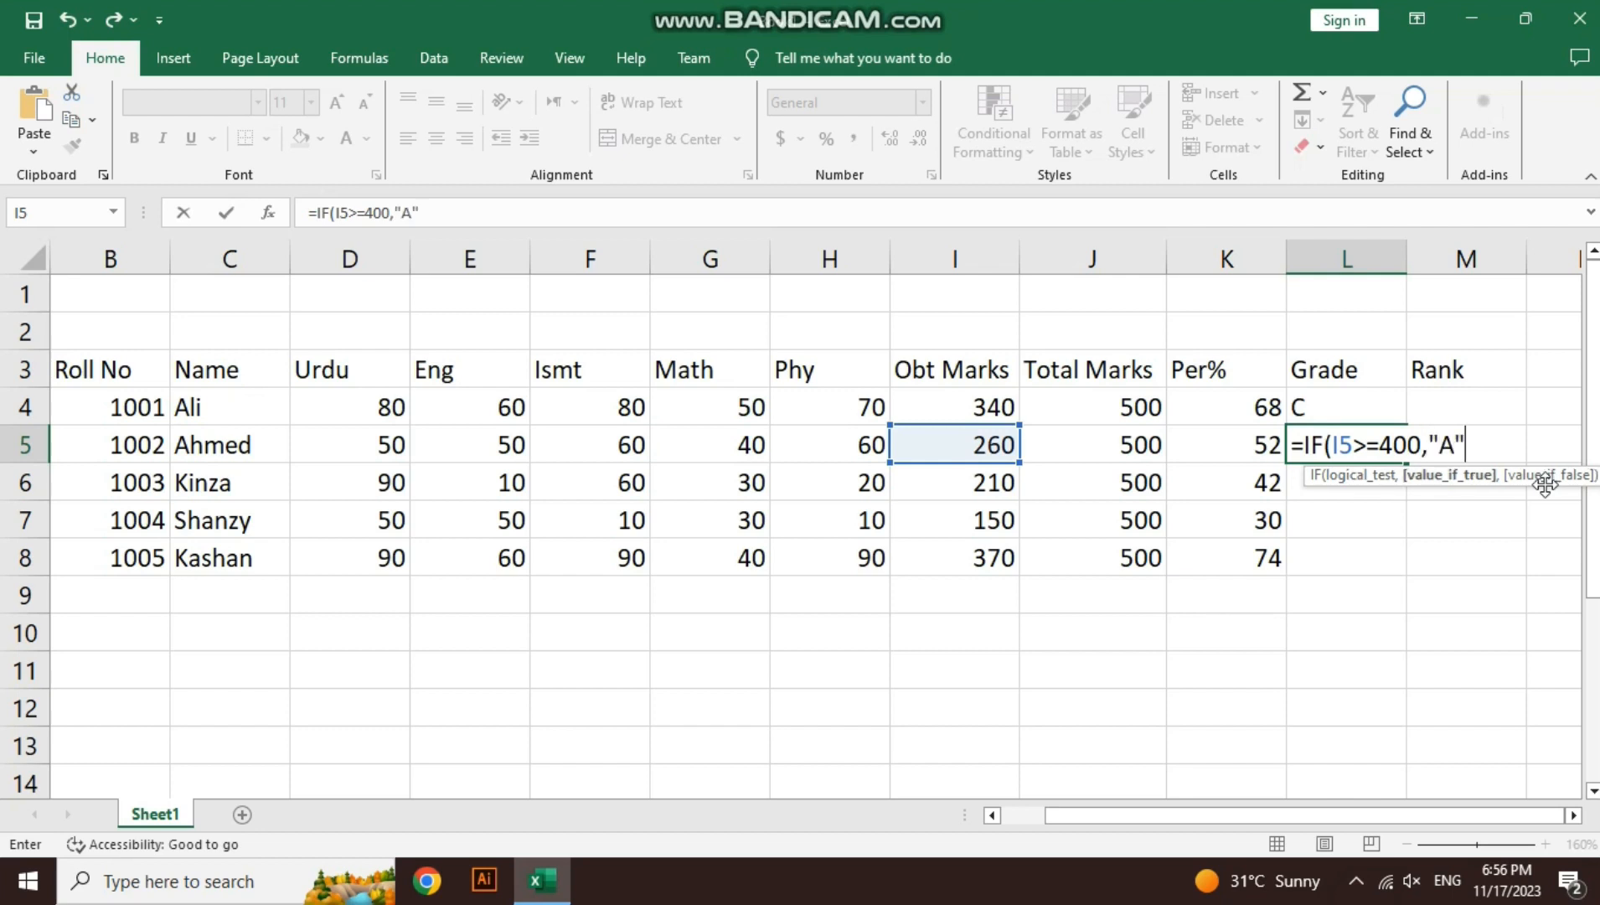
type(",")
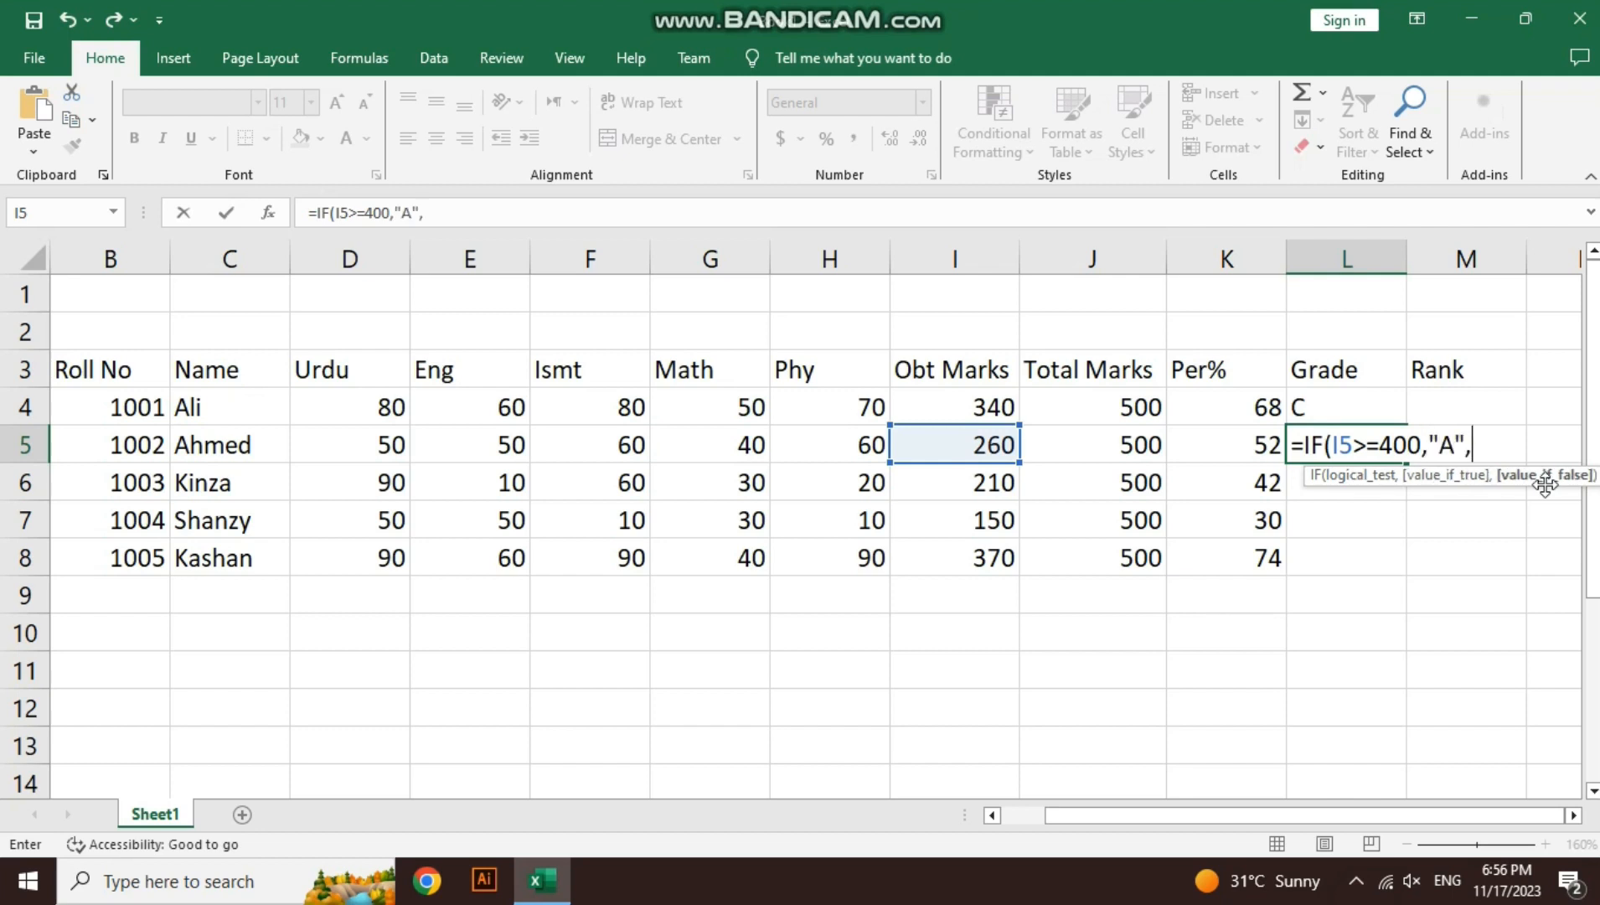
key("shift+Left")
key("shift+Left")
key("shift+Left")
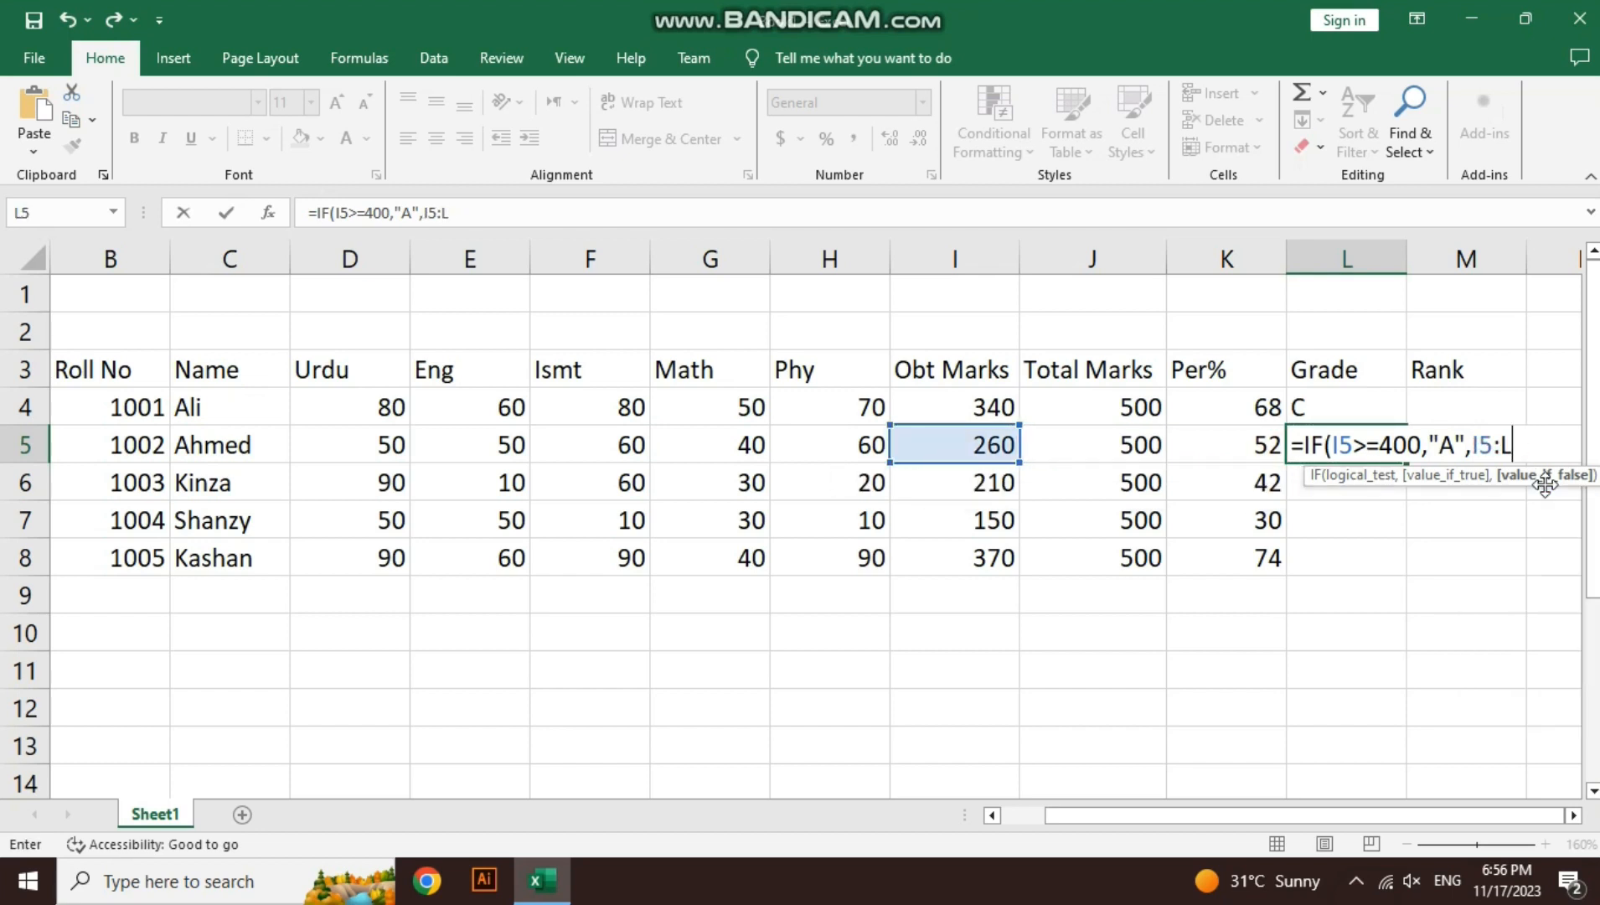
key("BackSpace")
key("BackSpace")
key("BackSpace")
key("BackSpace")
Copy the IF(I5>=400,"A", condition in L5 and append a duplicate at the end of the formula
left_click_drag(1475, 445, 1305, 445)
key("ctrl+c")
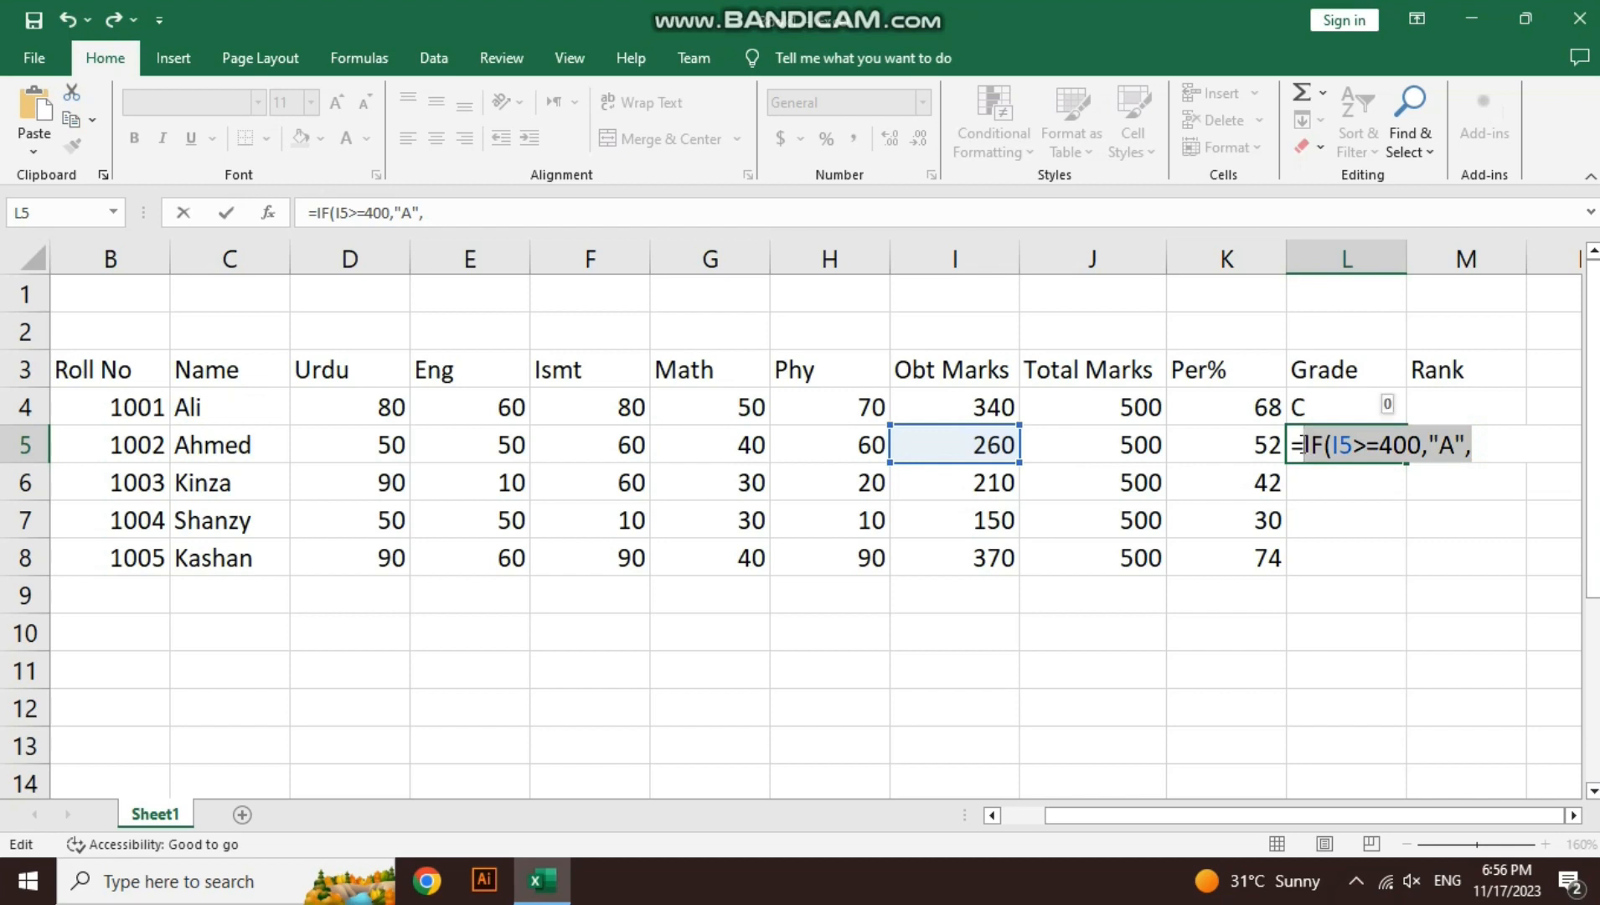
key("Right")
key("Right")
key("Right")
key("Right")
key("Right")
key("Right")
key("Right")
key("Right")
key("Right")
key("Right")
key("Right")
key("Right")
key("Right")
key("Right")
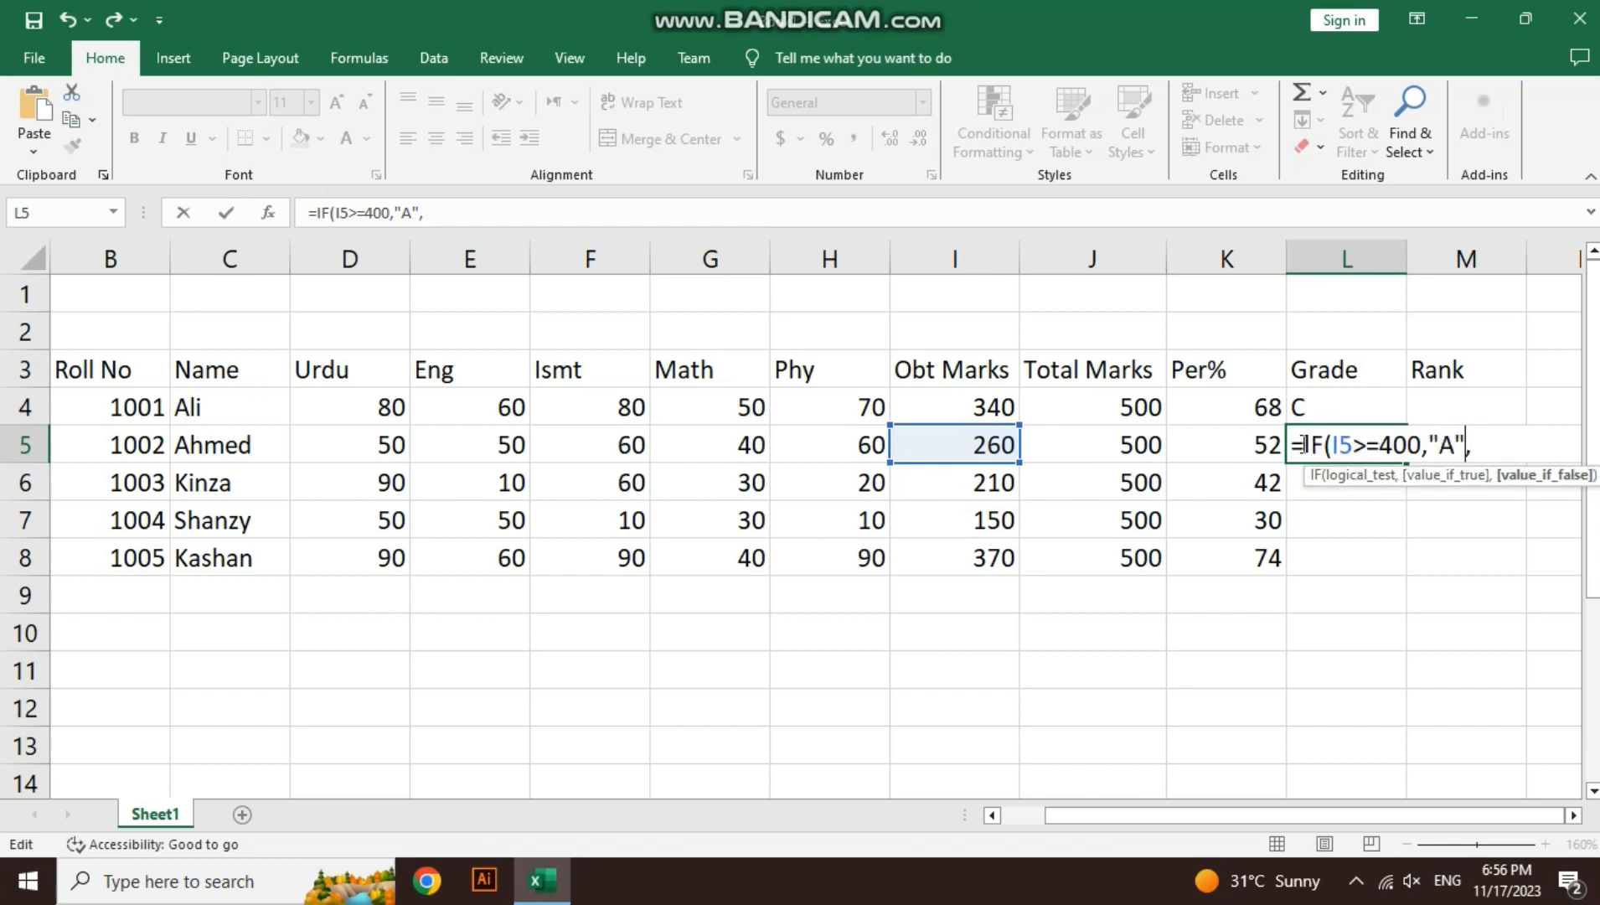
key("Right")
key("ctrl+v")
Edit the duplicated second condition in L5 to read IF(I5>=300,"B",
key("Left")
key("Left")
key("Left")
key("Left")
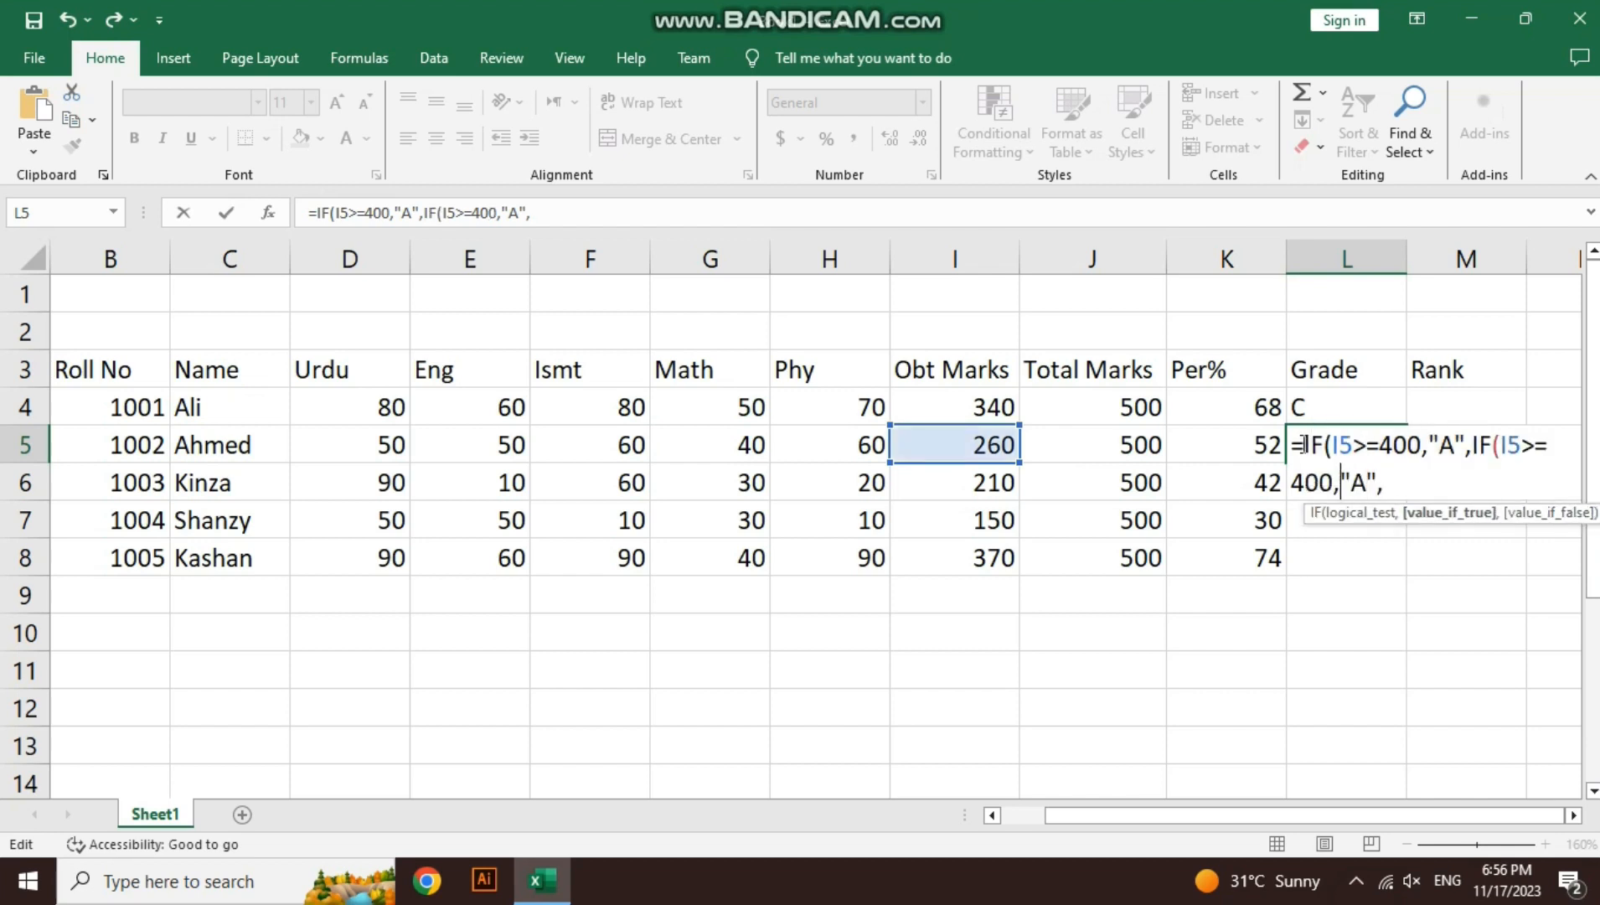
key("Left")
key("Left")
key("Left")
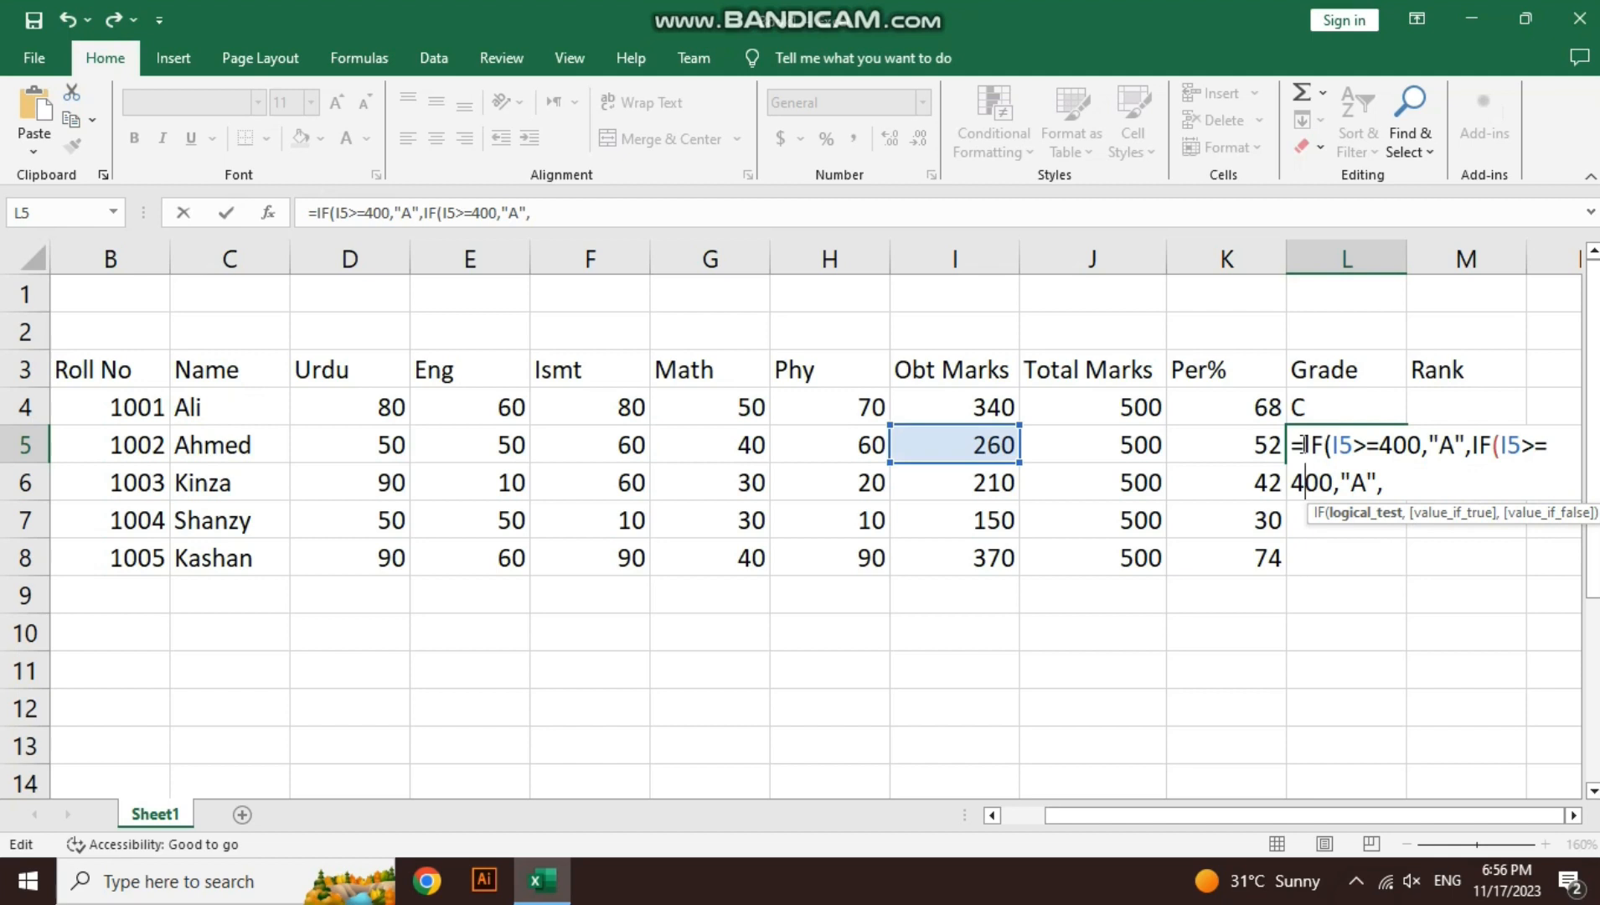
key("BackSpace")
key("Return")
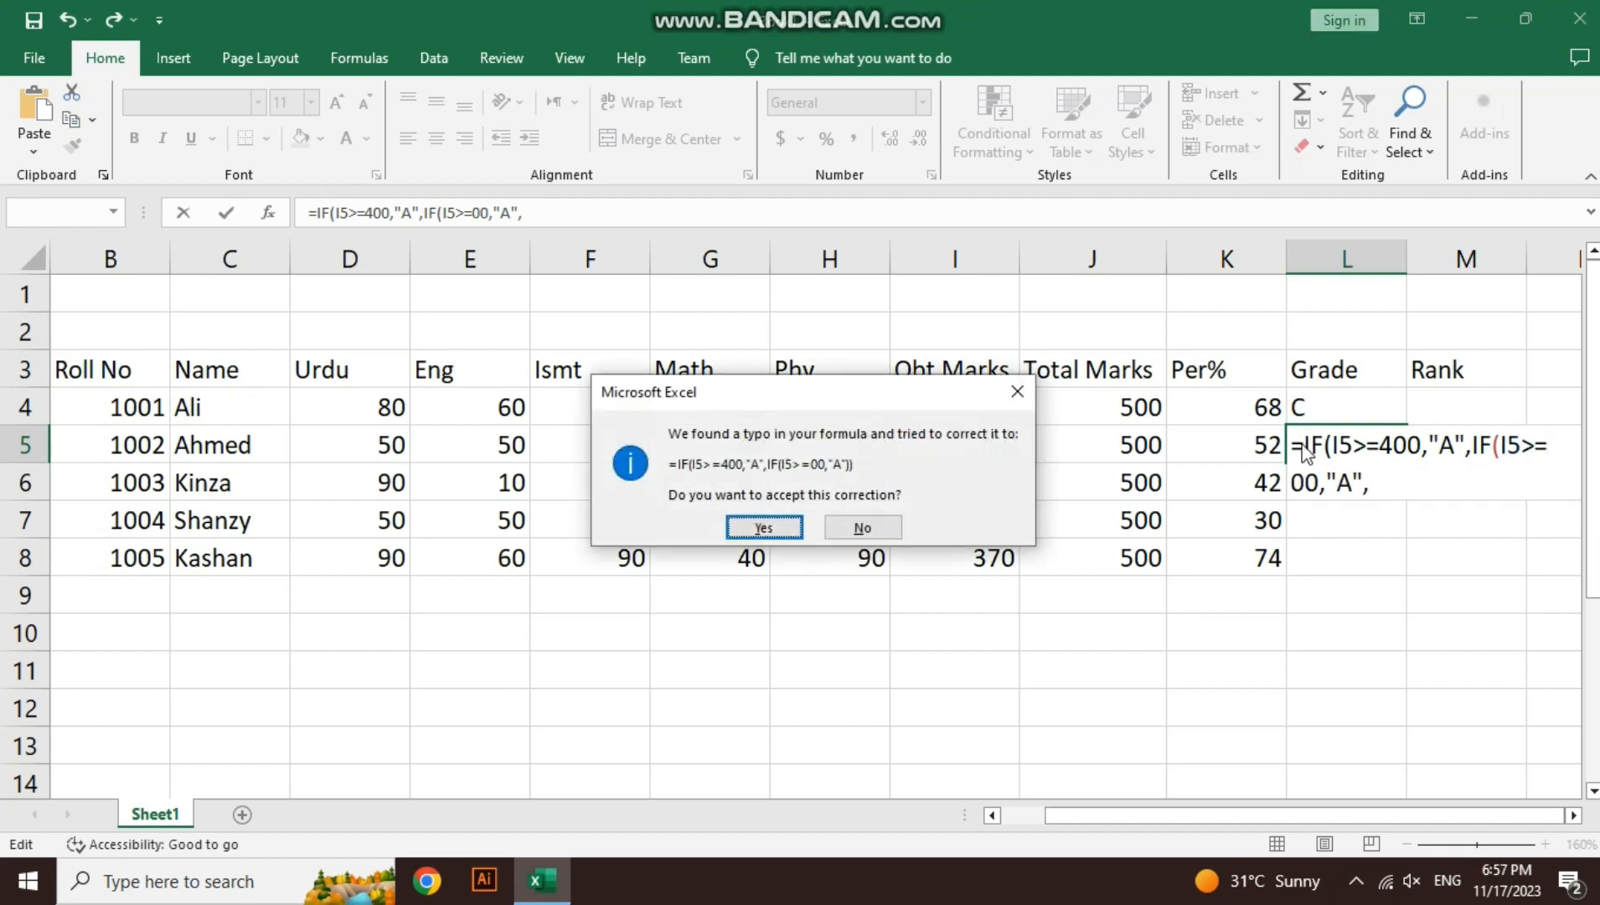
key("Escape")
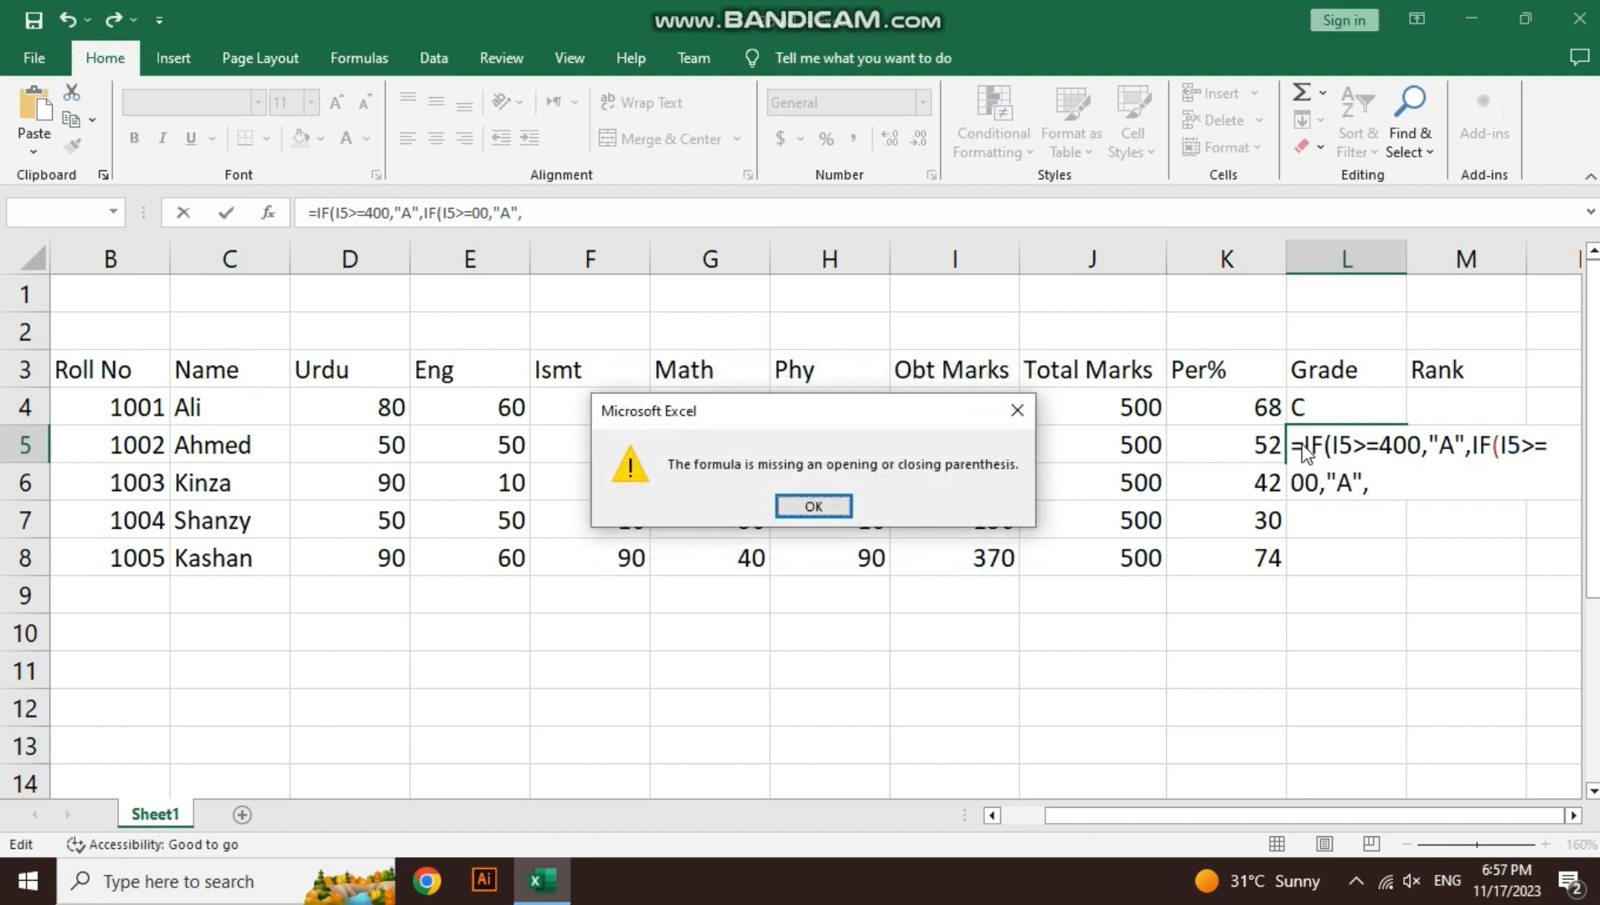
key("Return")
key("Left")
key("Left")
key("Left")
key("Left")
key("Left")
key("Left")
key("Left")
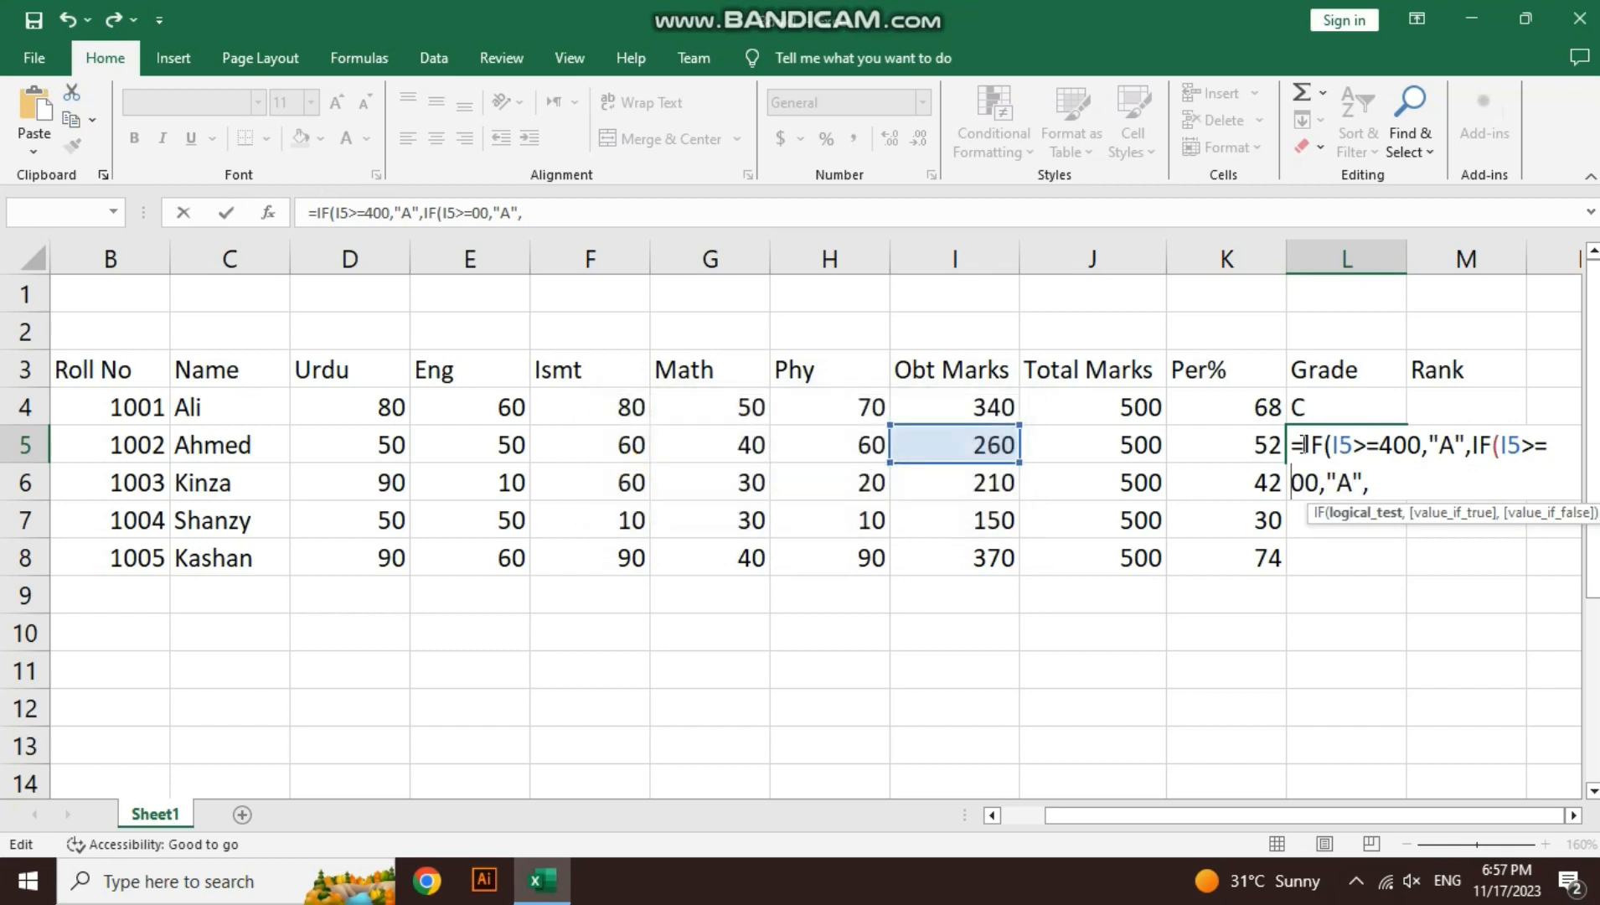
type("3")
key("Right")
key("Right")
key("Right")
key("Right")
key("Right")
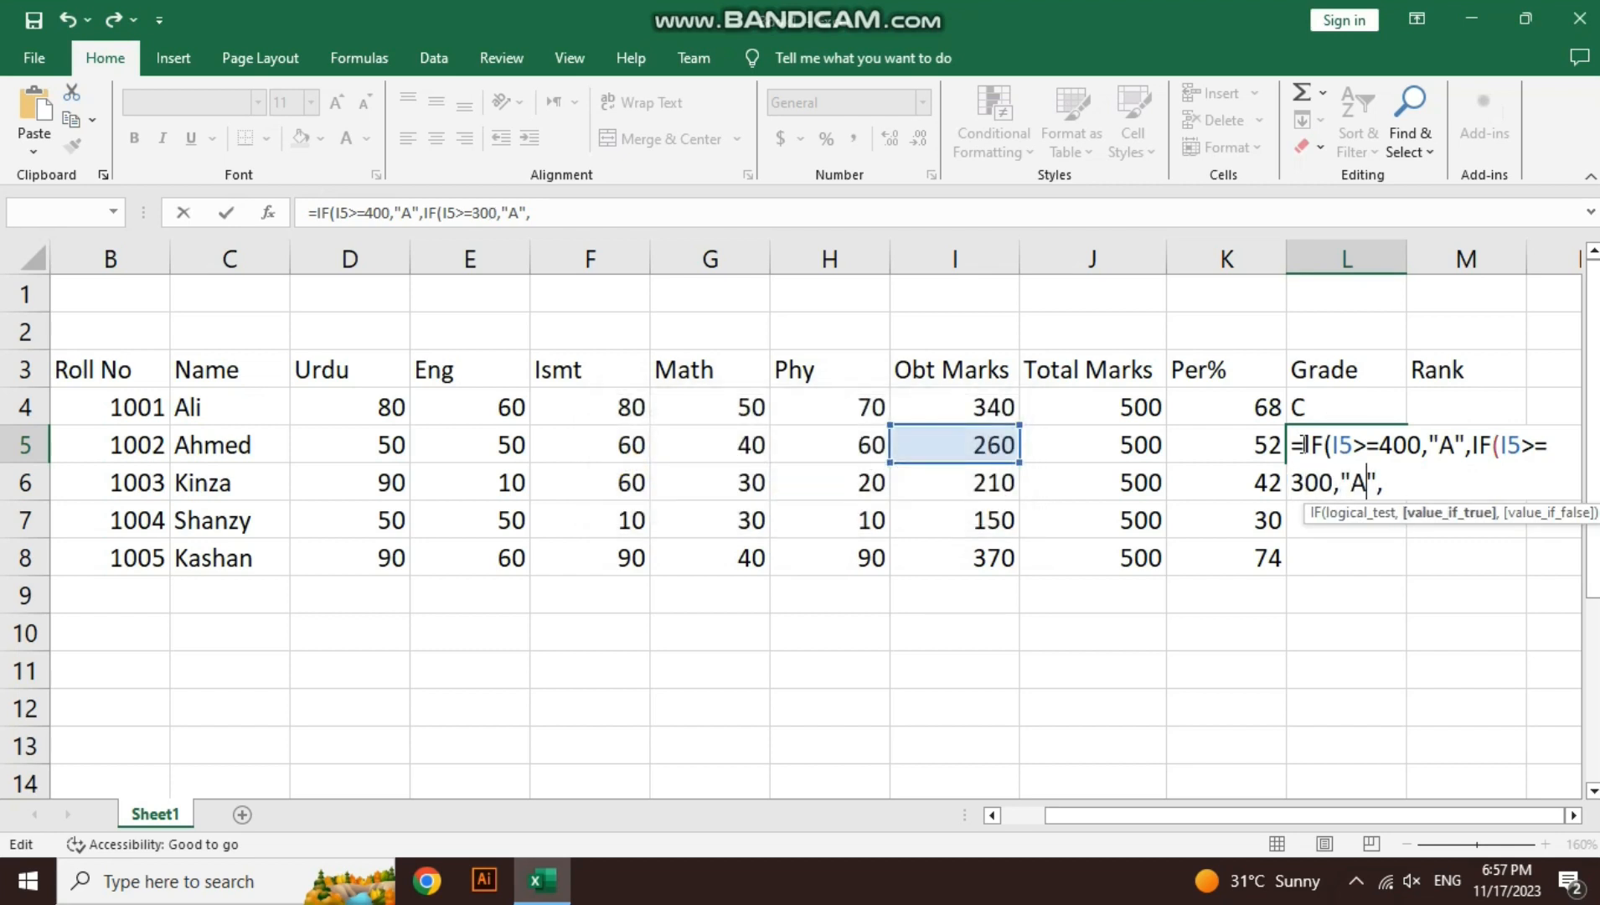
key("BackSpace")
type("B")
key("Right")
key("Right")
Append a third copied condition to the grade formula in L5 and edit it to IF(I5>=200,"C",
key("ctrl+v")
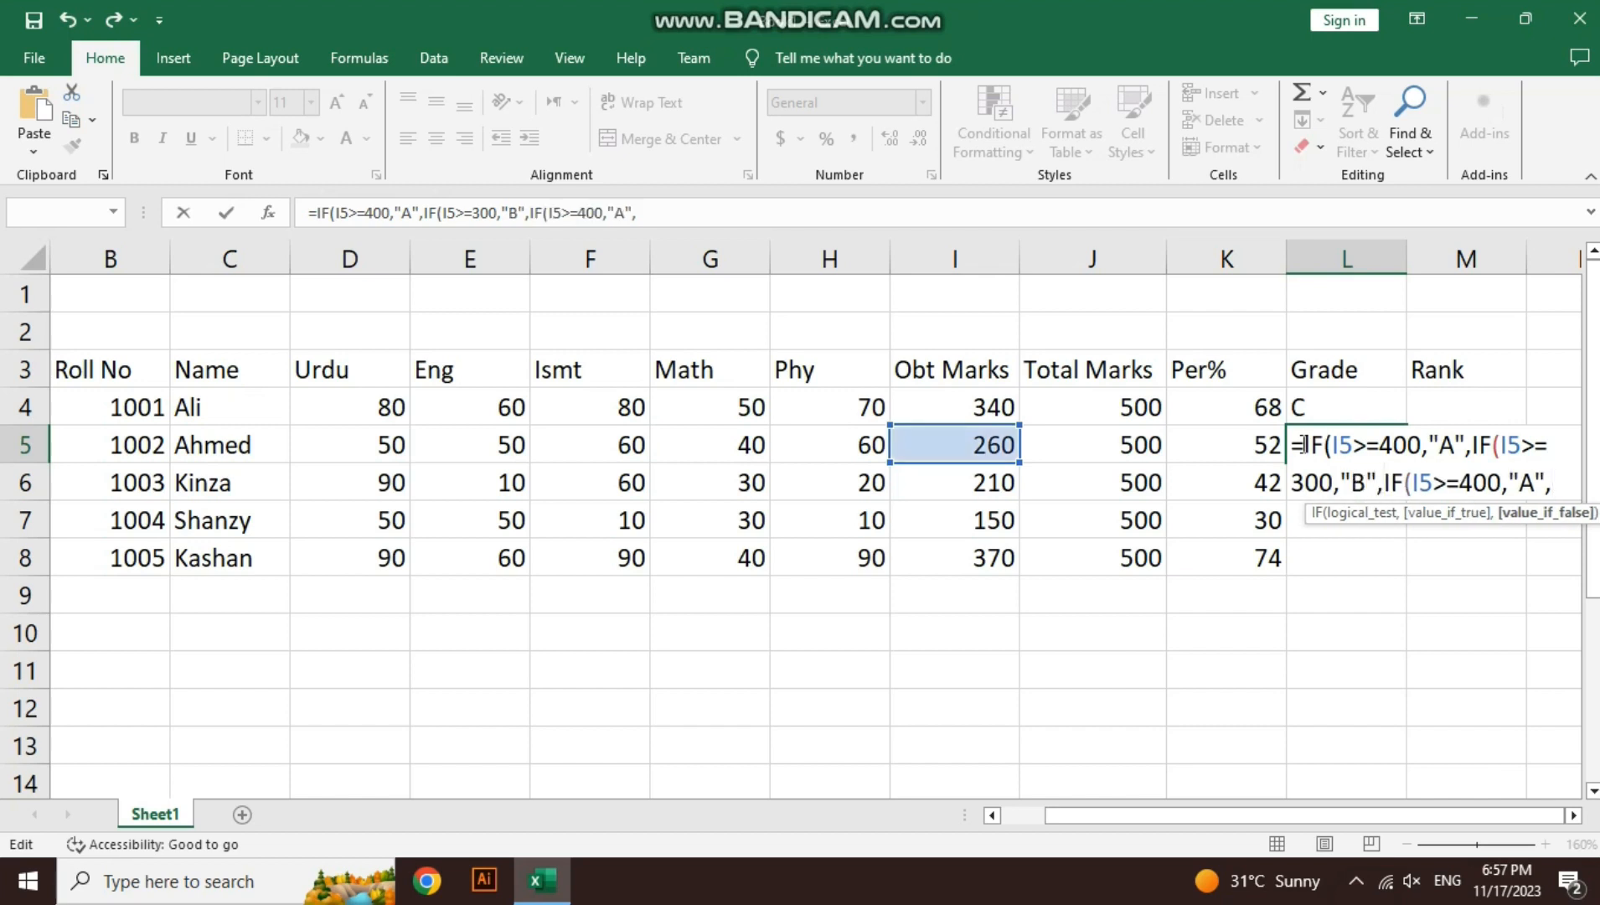
key("Left")
key("Left")
key("Left")
key("Left")
key("Left")
key("Left")
key("Left")
key("BackSpace")
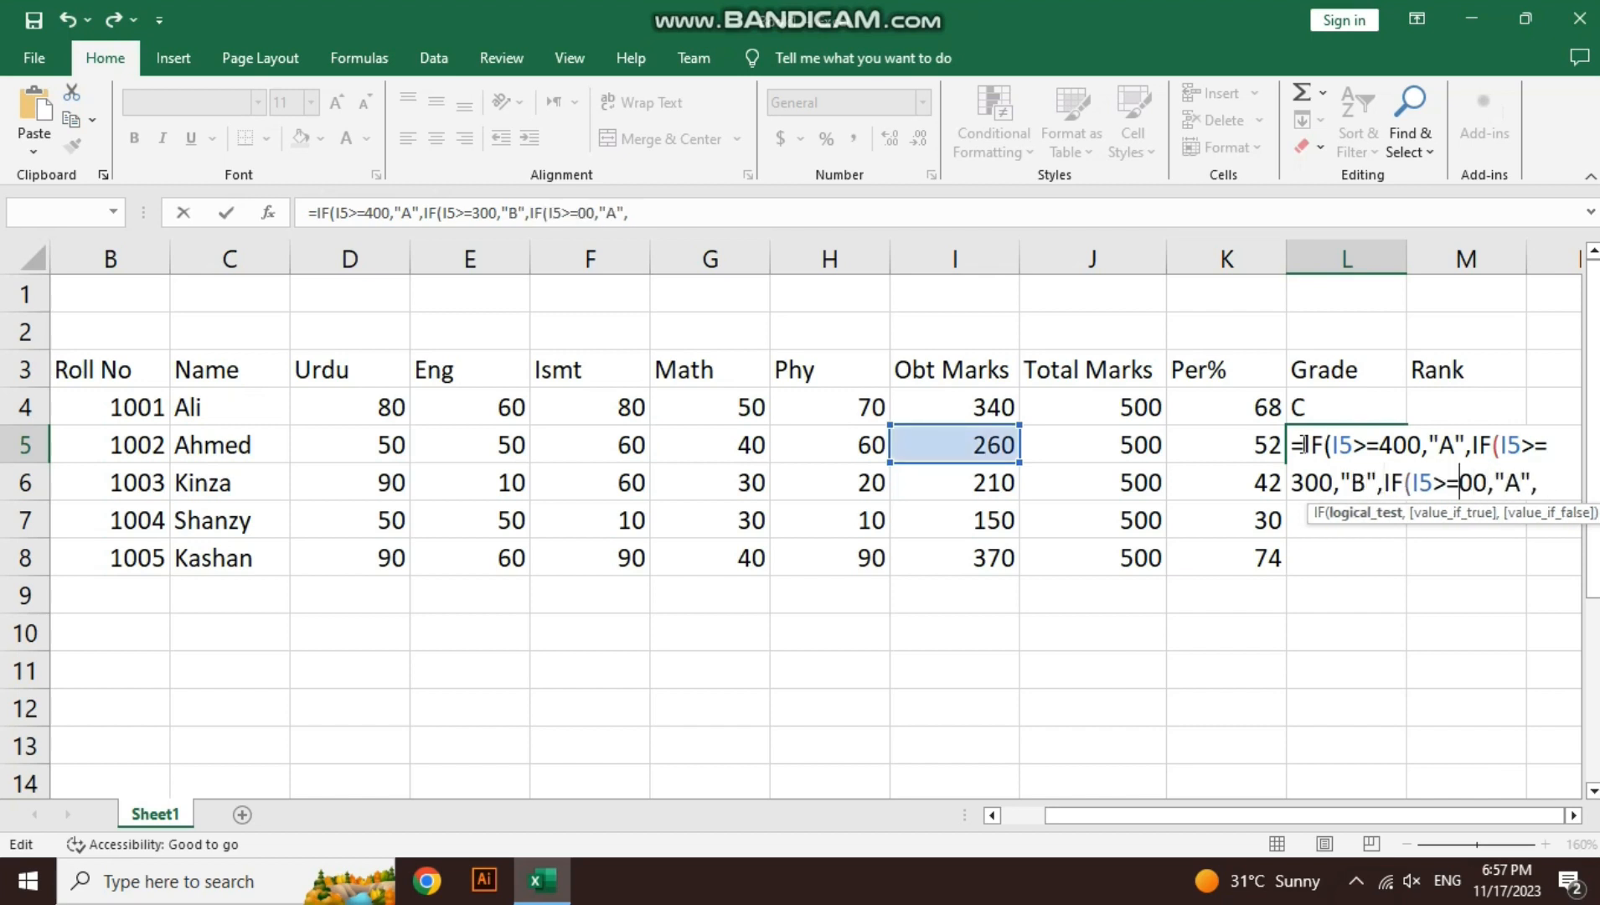
type("2")
key("Right")
key("Right")
key("Right")
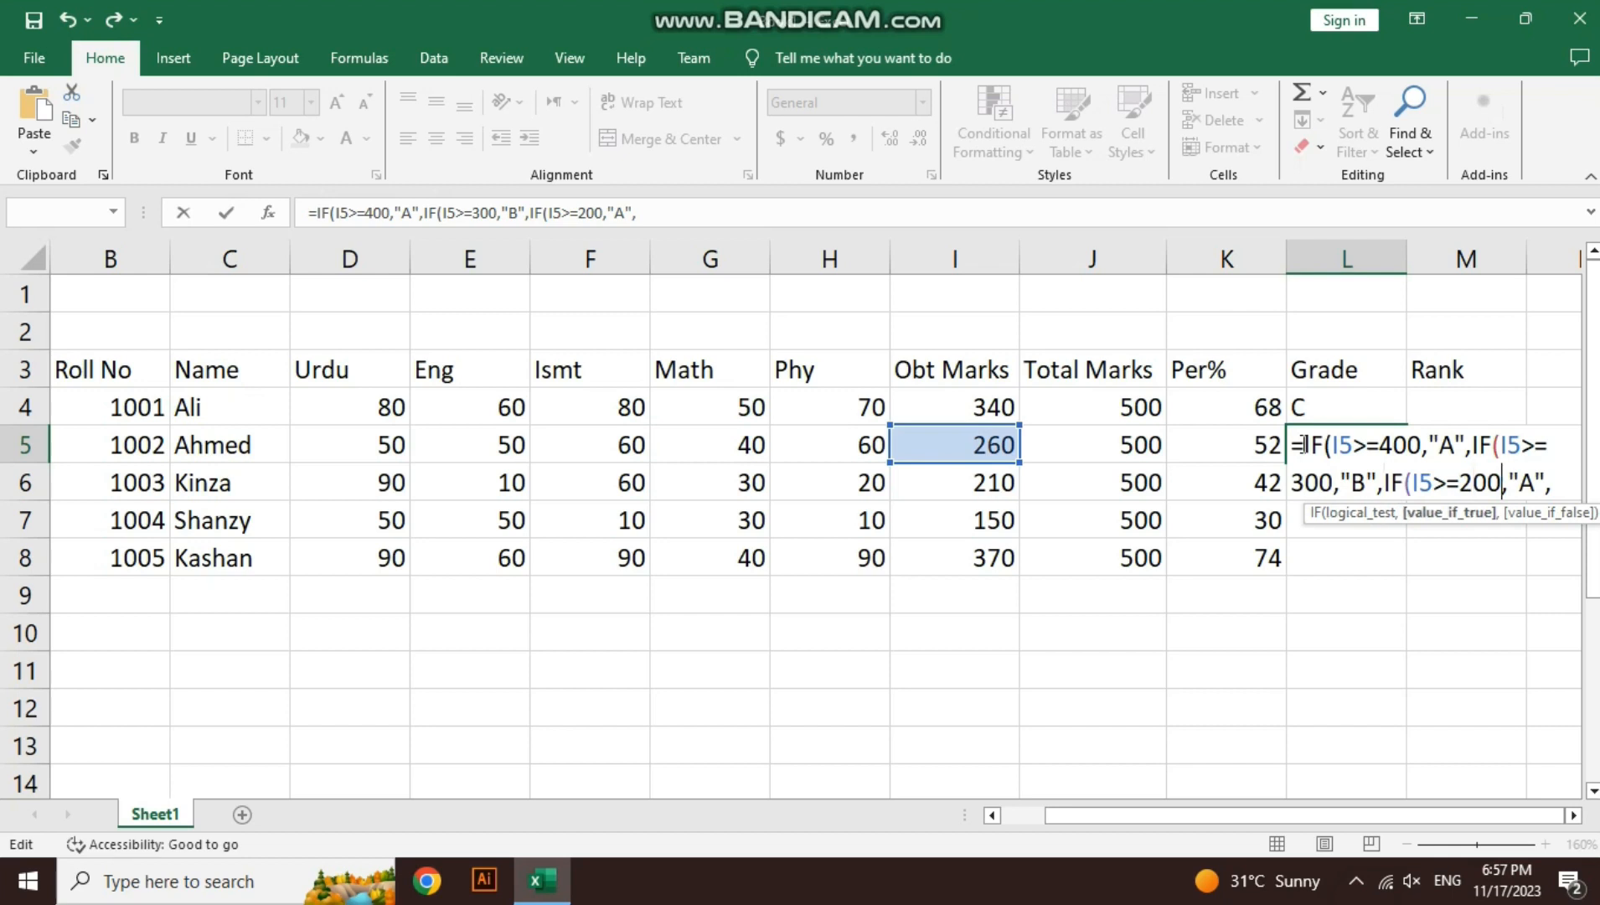
key("BackSpace")
type("C")
key("Right")
key("Right")
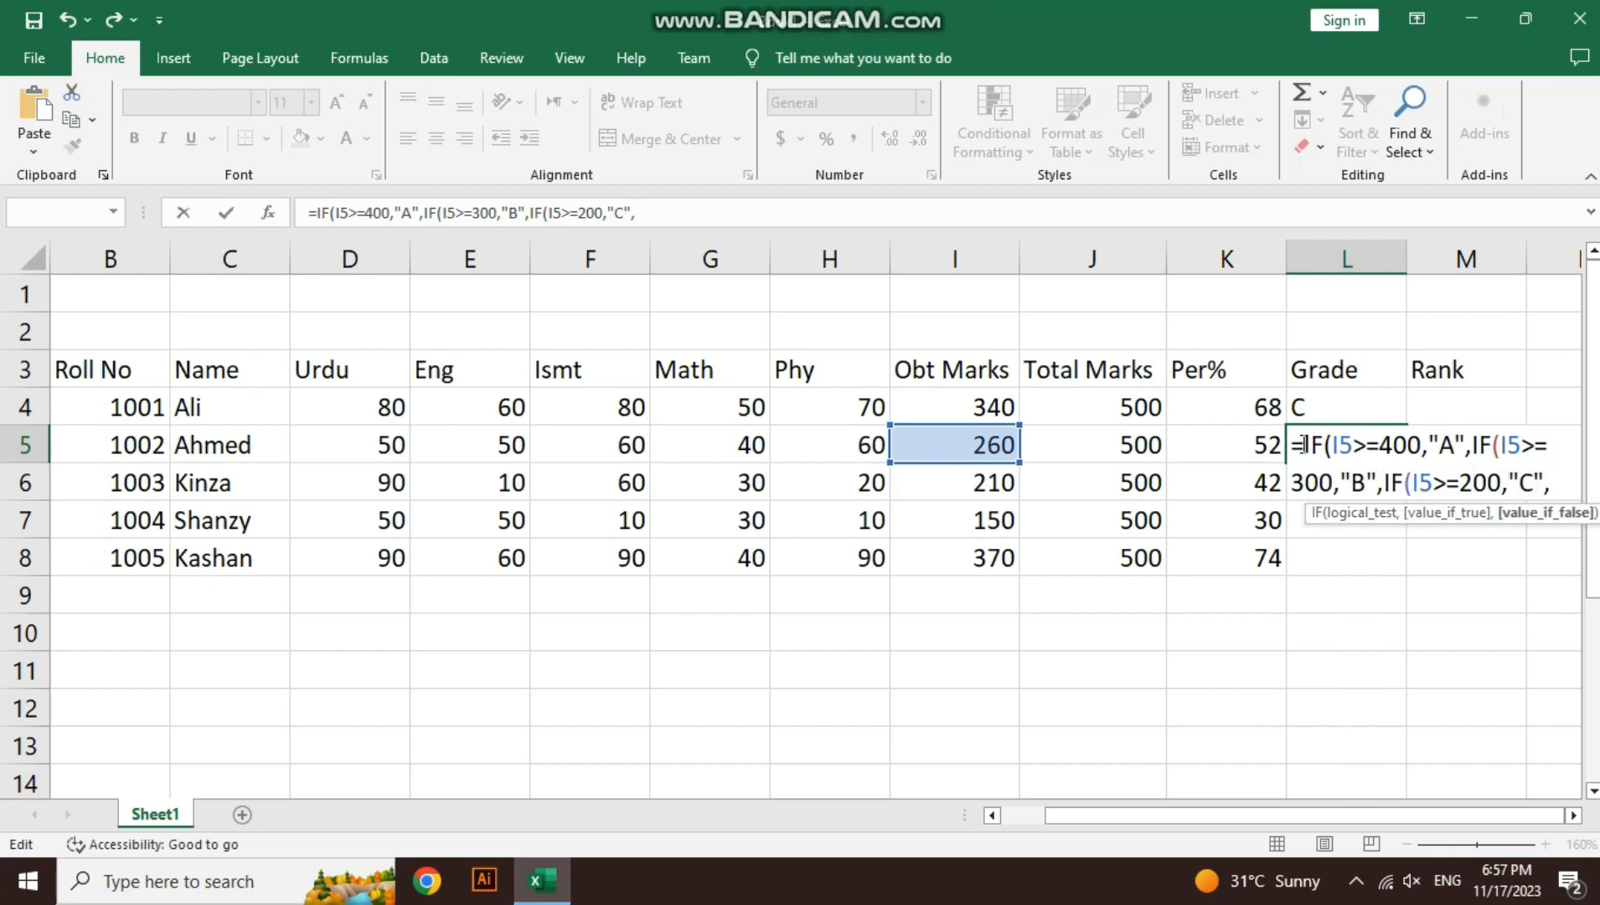
Append a fourth copied condition to the grade formula in L5 and edit it to IF(I5>=100,"D",
key("ctrl+v")
key("Left")
key("Left")
key("Left")
key("Left")
key("Left")
key("Left")
key("Left")
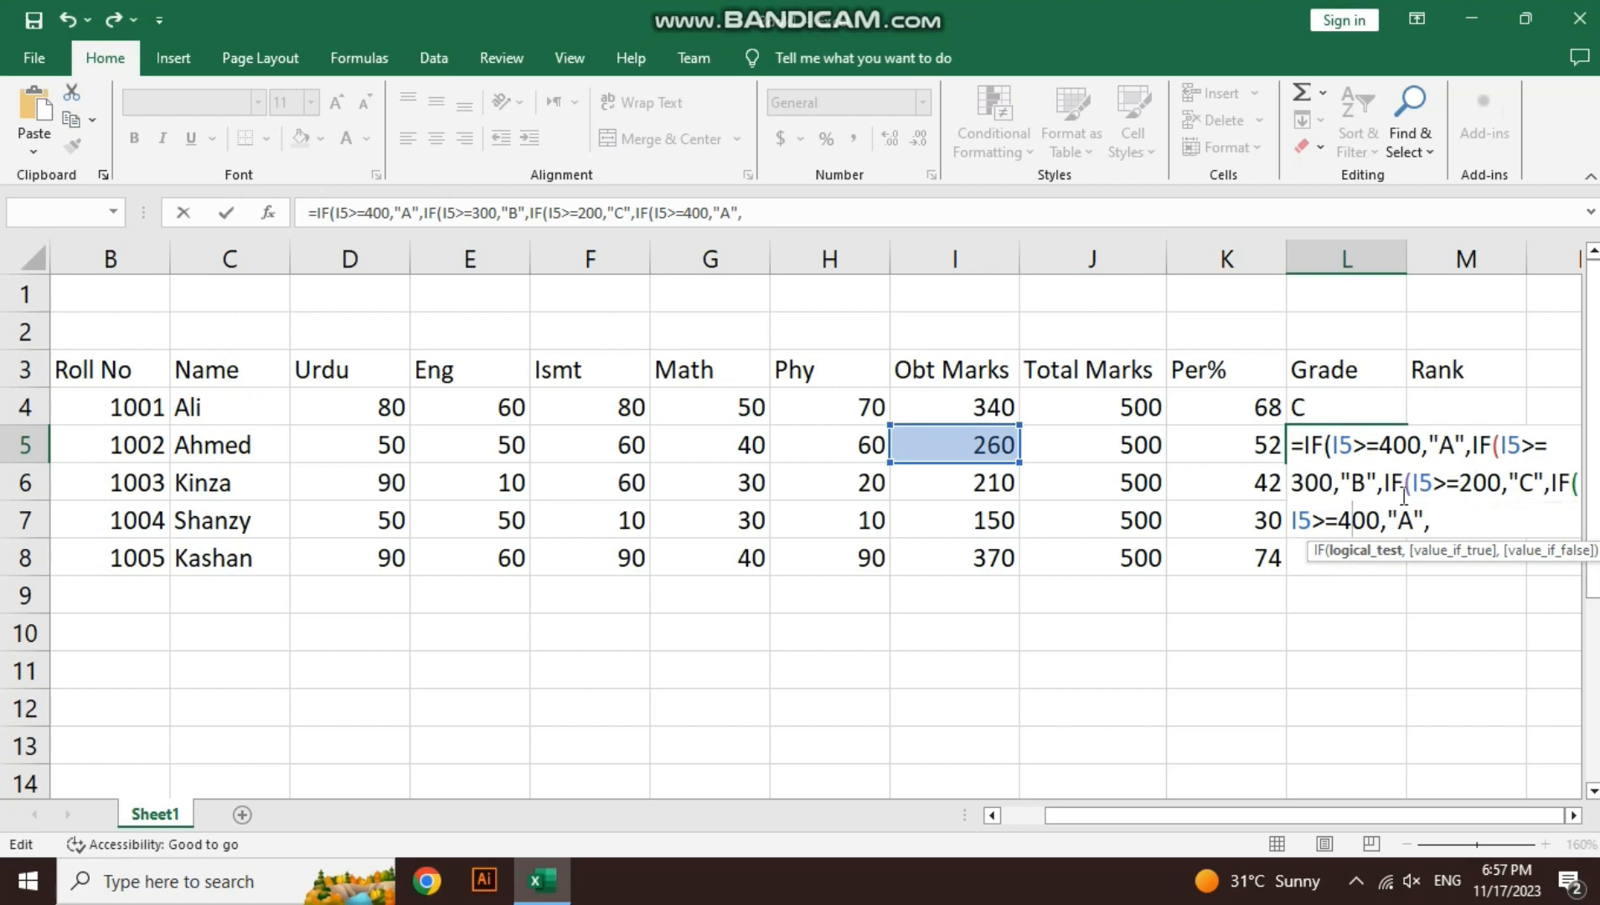
key("BackSpace")
type("1")
key("Right")
key("Right")
key("Right")
key("Right")
key("Delete")
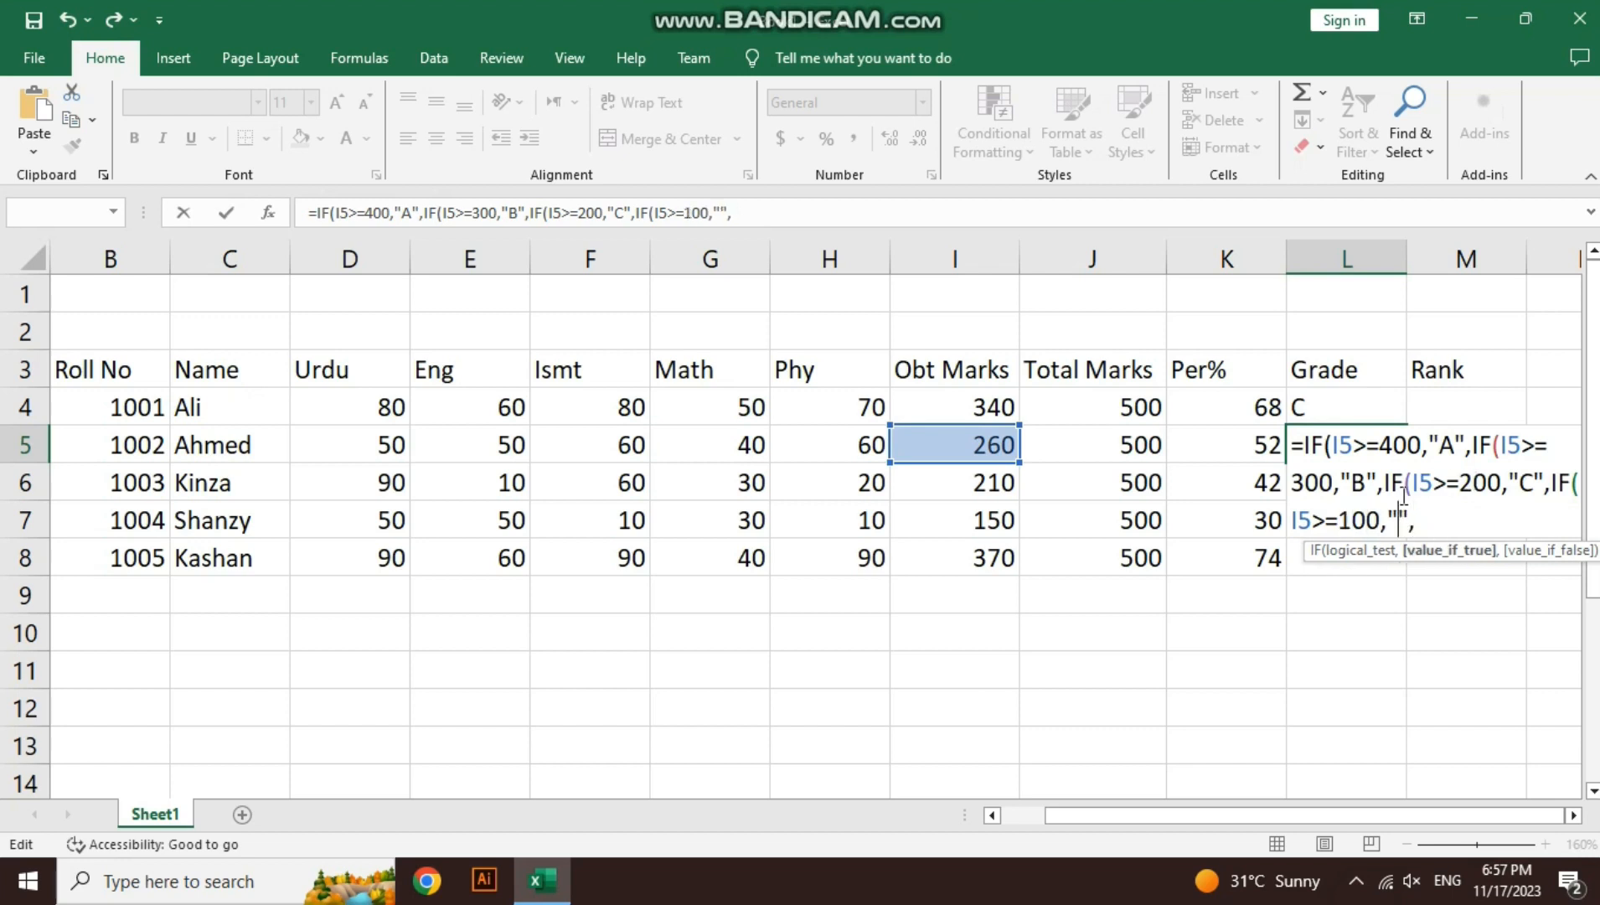
type("D")
key("Right")
key("Right")
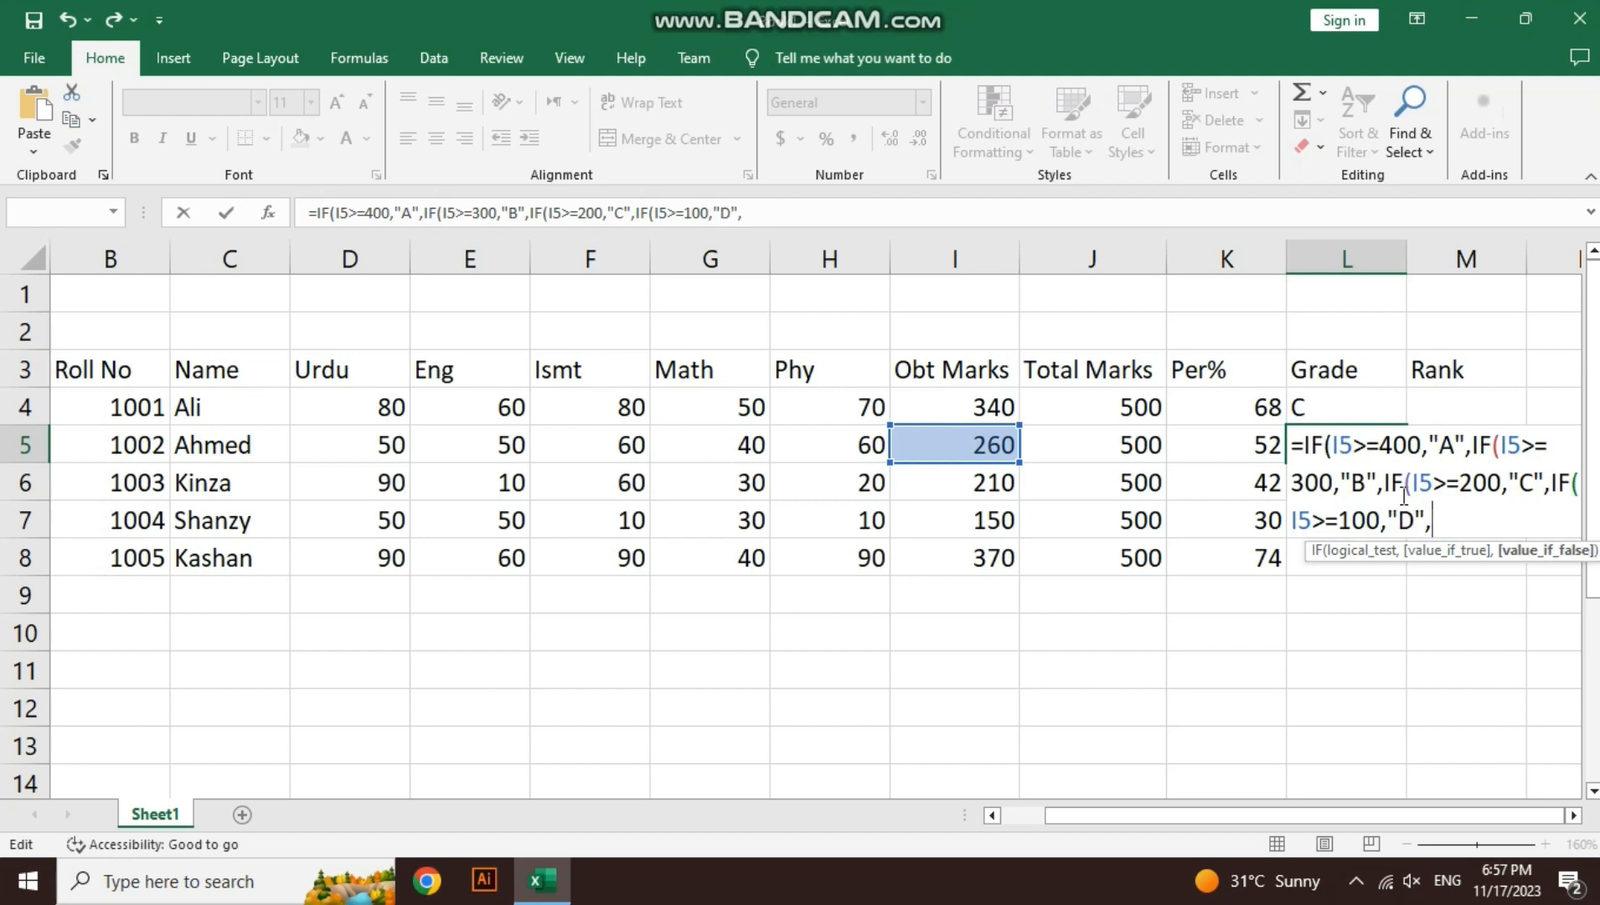
Finish the nested grade formula in L5 with "Fail" as the fallback value and four closing parentheses, and commit it
type("\"Fail\"))))")
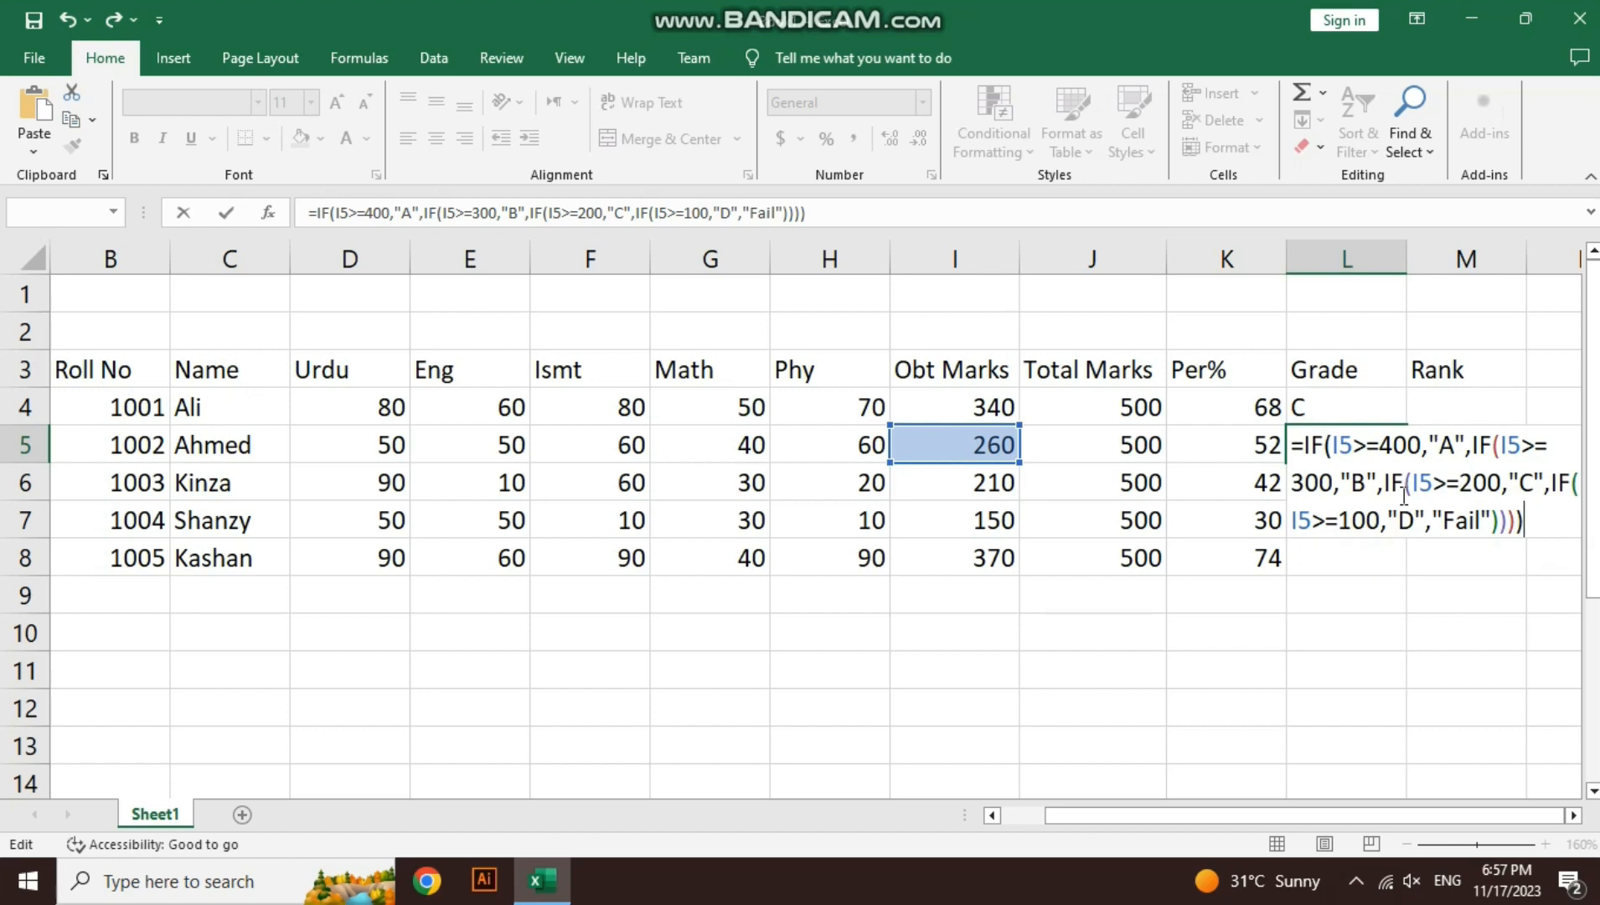
key("Return")
key("Up")
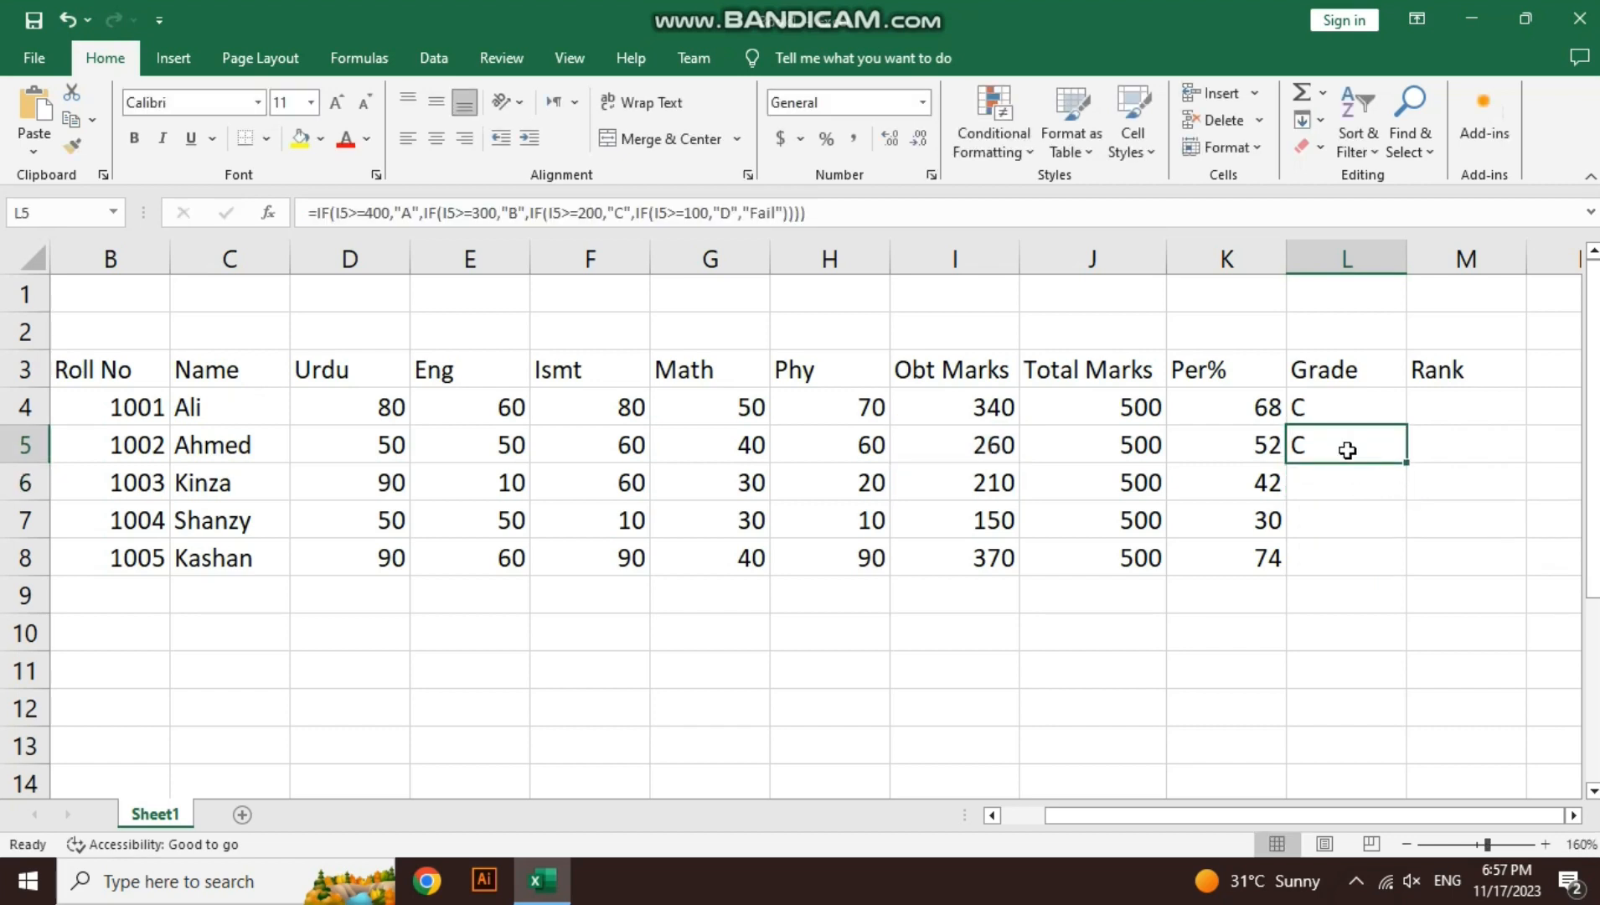
Check the percentage threshold for grade "C" in the L4 formula
left_click(1323, 410)
double_click(1320, 412)
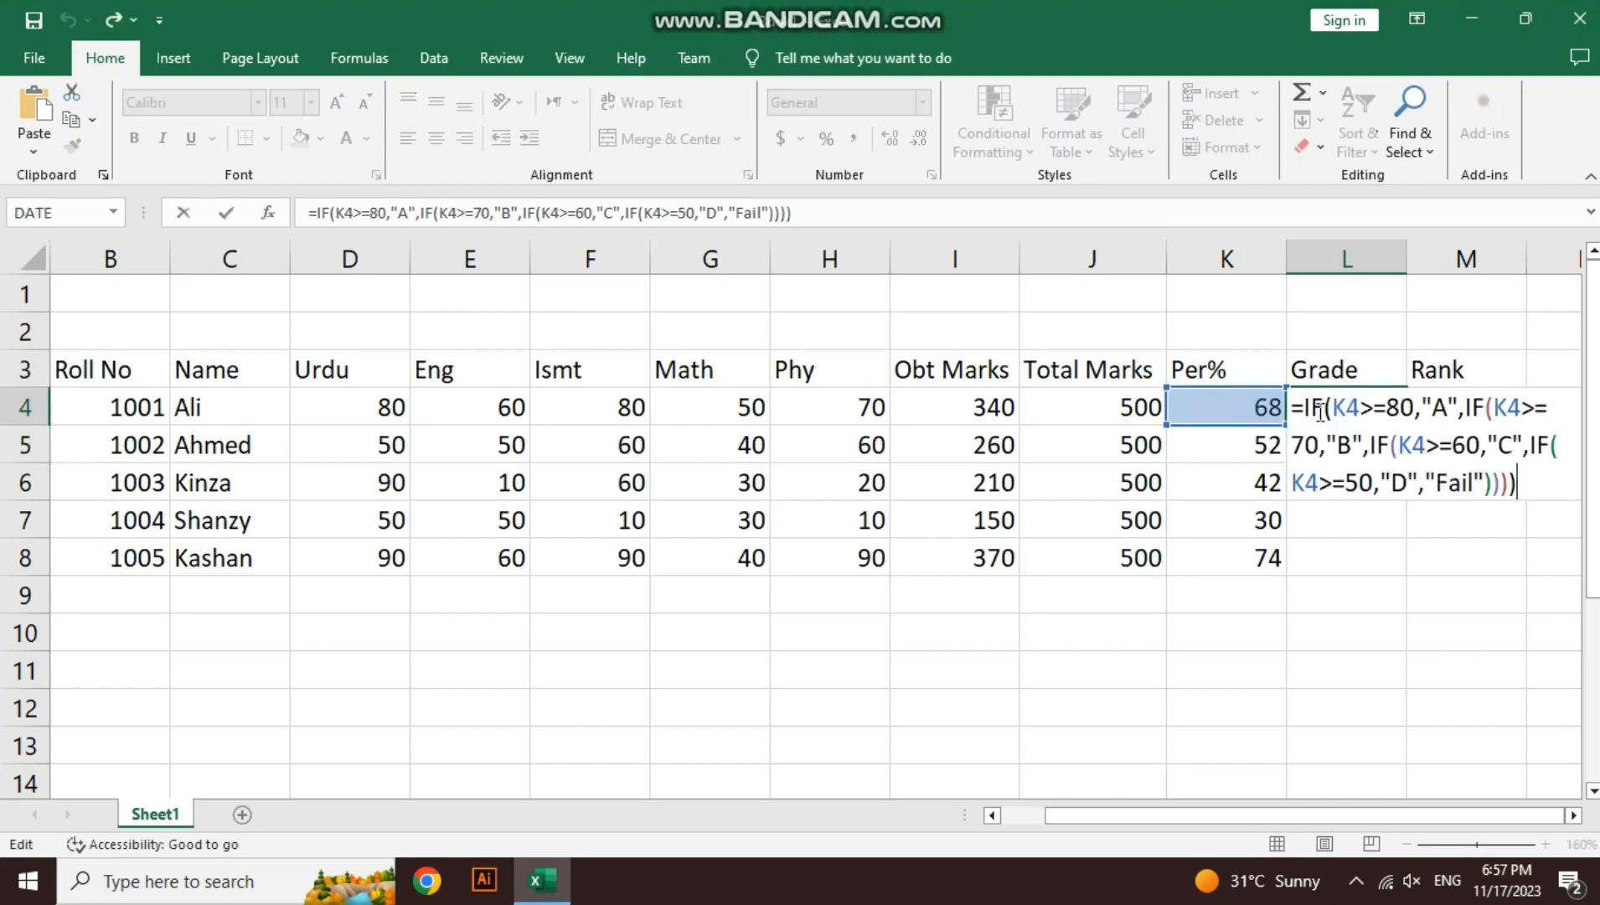
double_click(1467, 444)
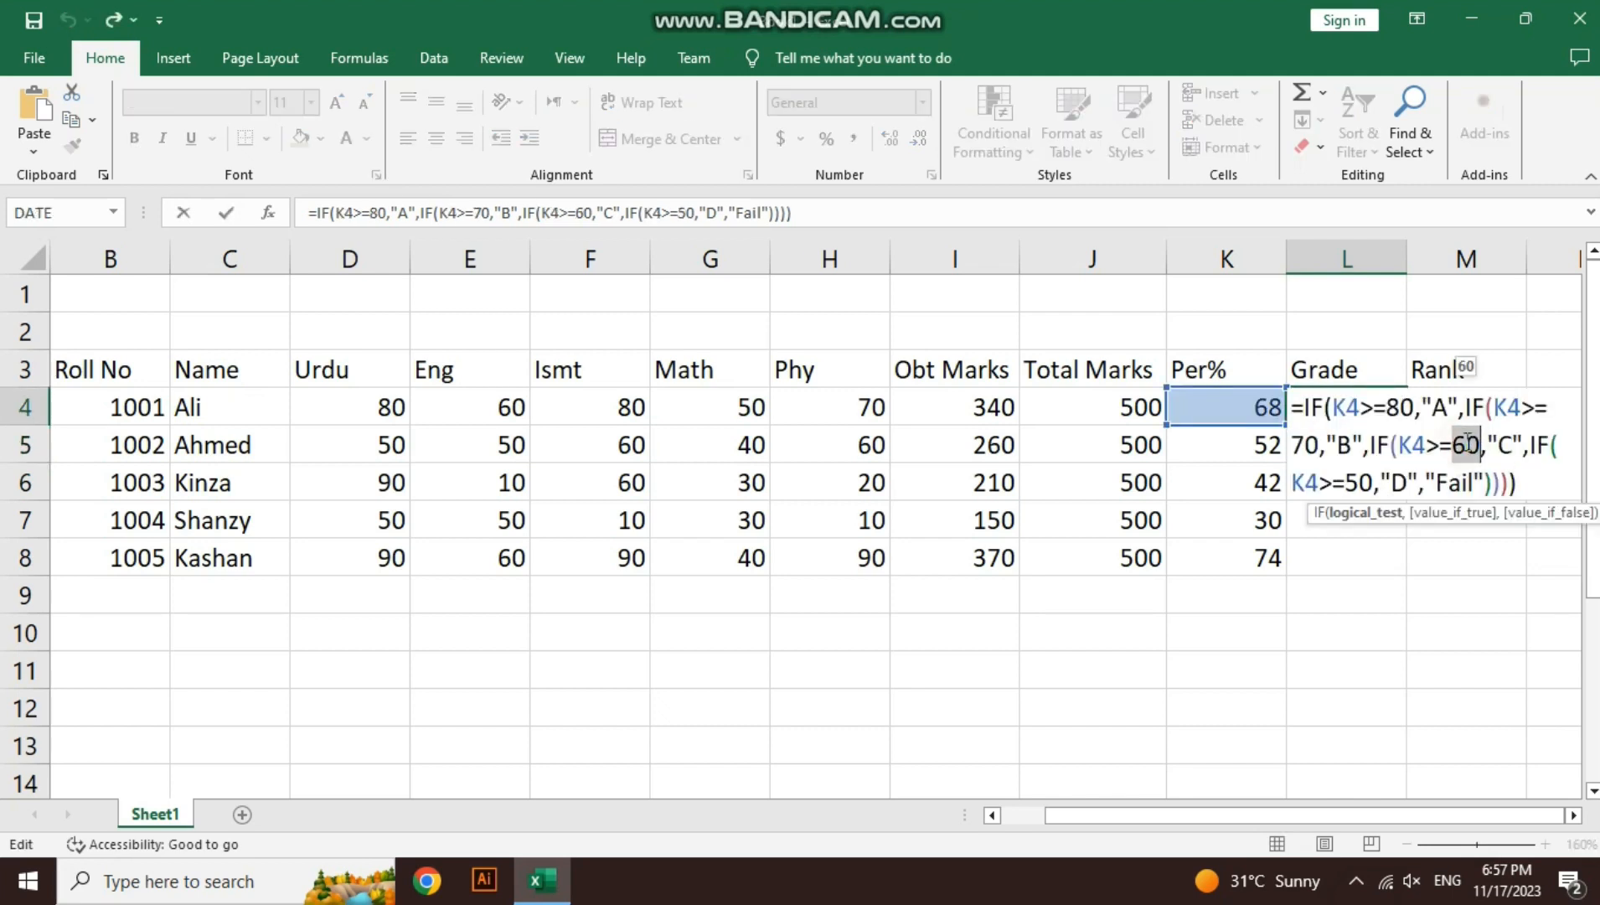
key("Return")
Review the obtained-marks conditions for grades A, B and C in the L5 nested IF formula
double_click(1391, 444)
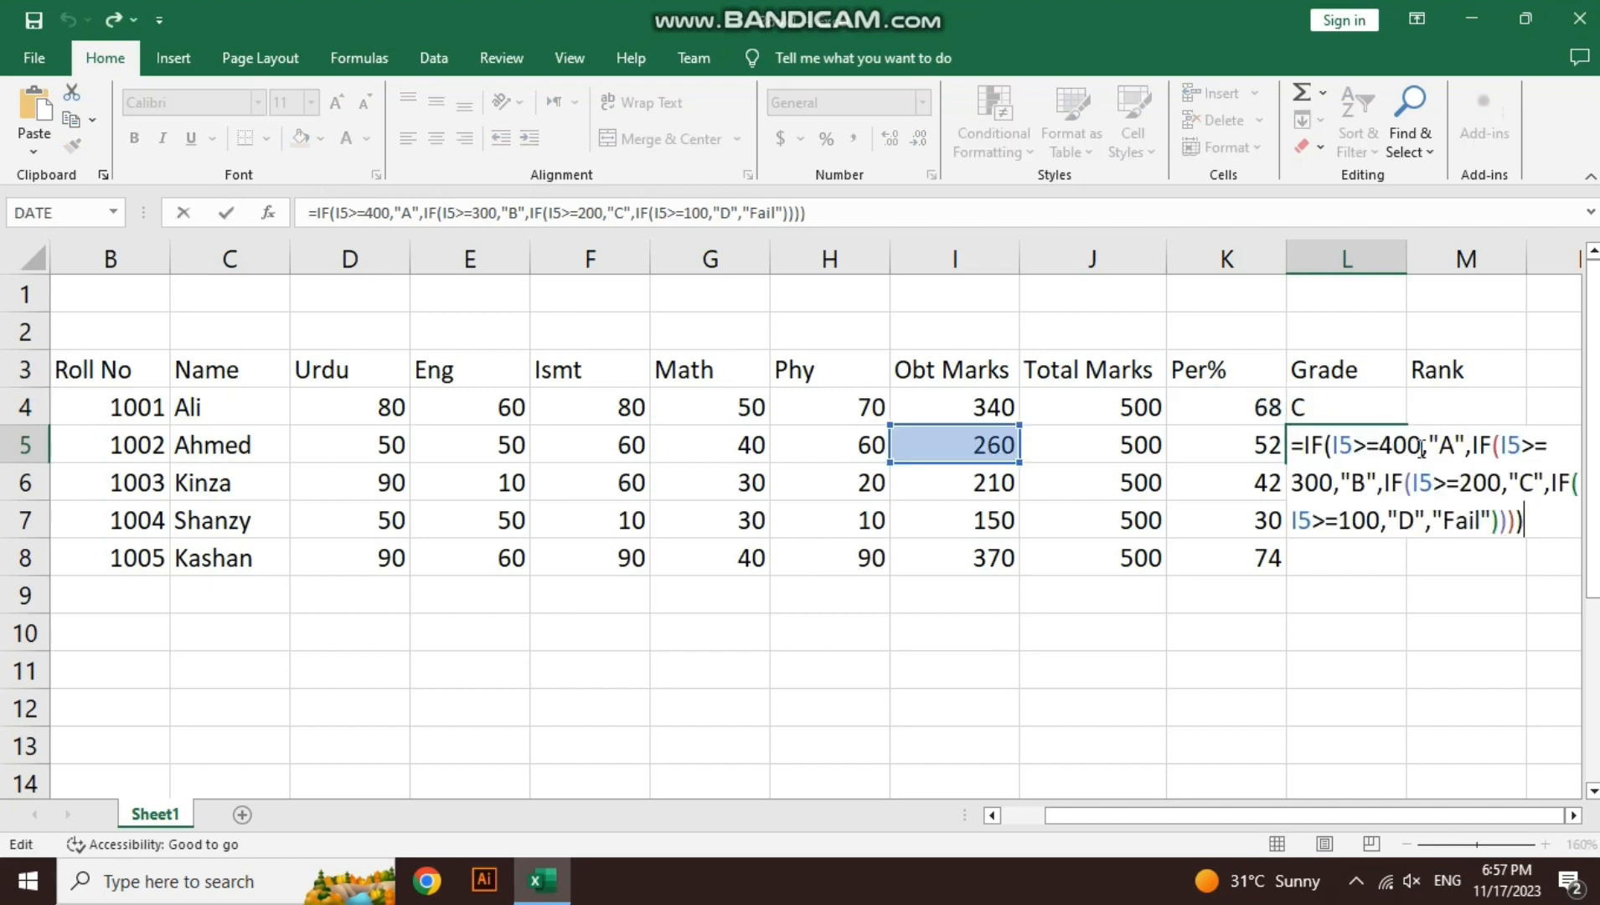
left_click_drag(1415, 447, 1307, 445)
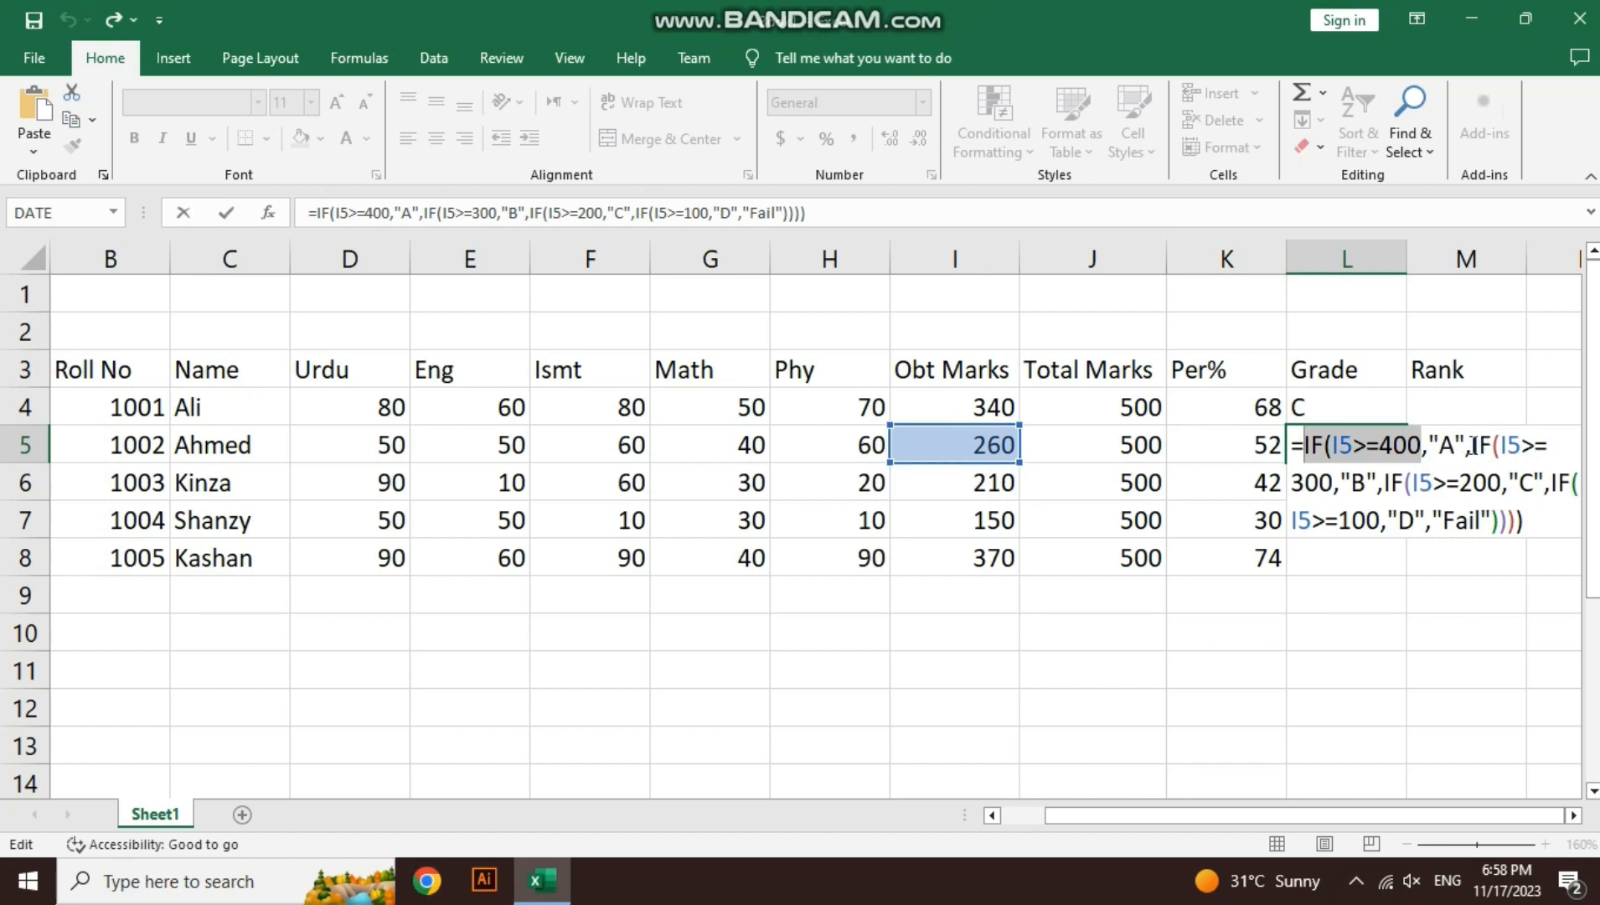
left_click_drag(1470, 447, 1391, 502)
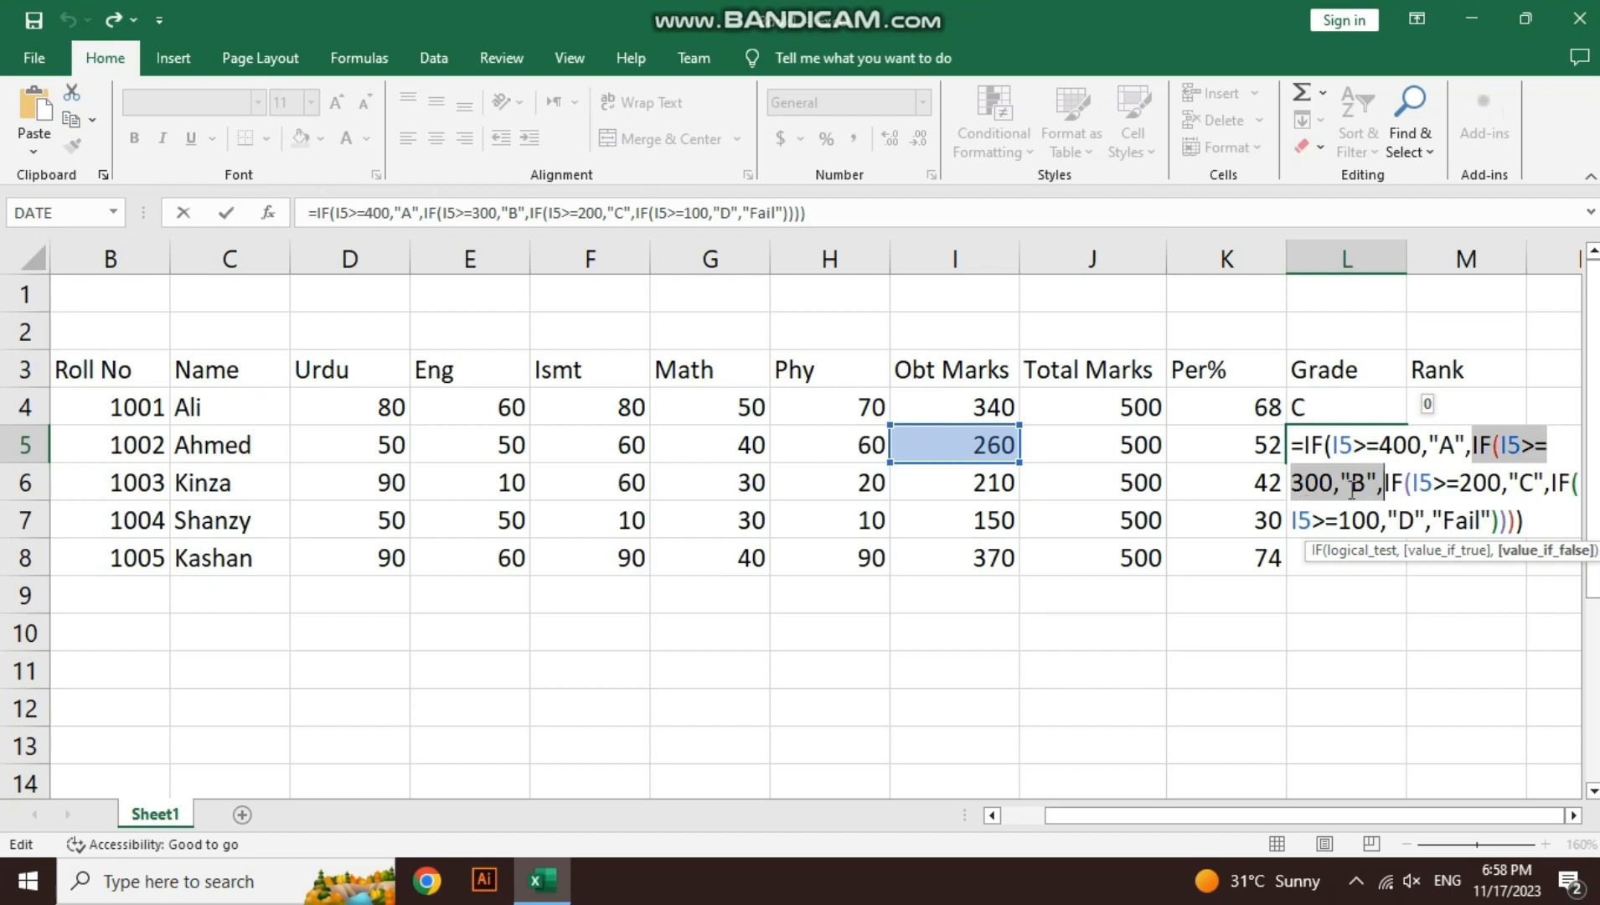
left_click(1387, 484)
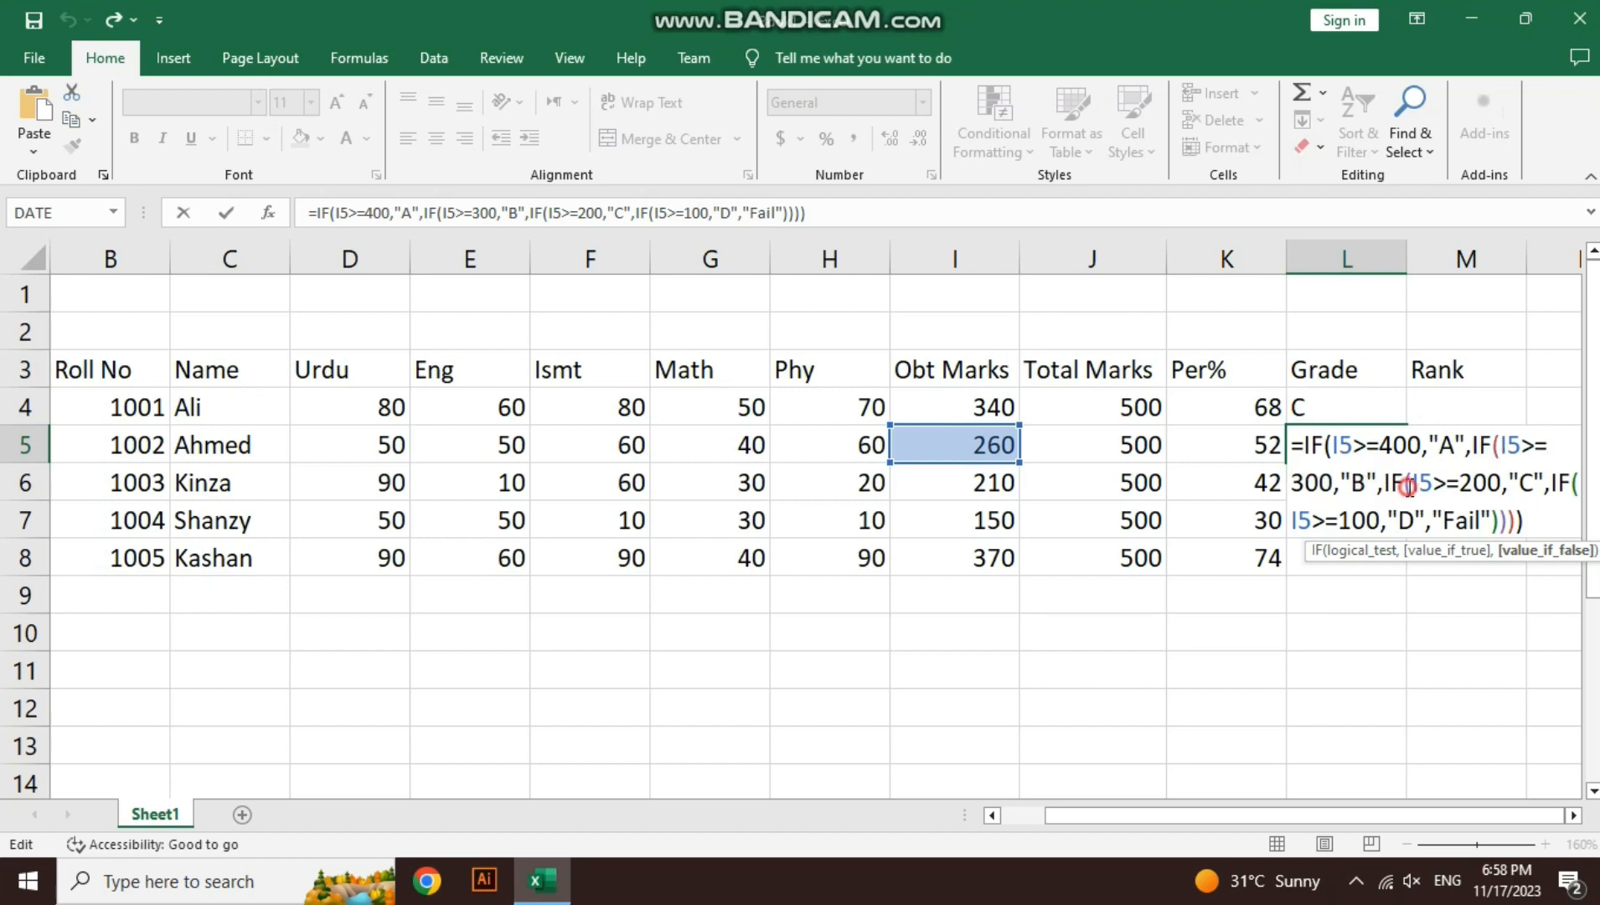
left_click_drag(1387, 483, 1553, 482)
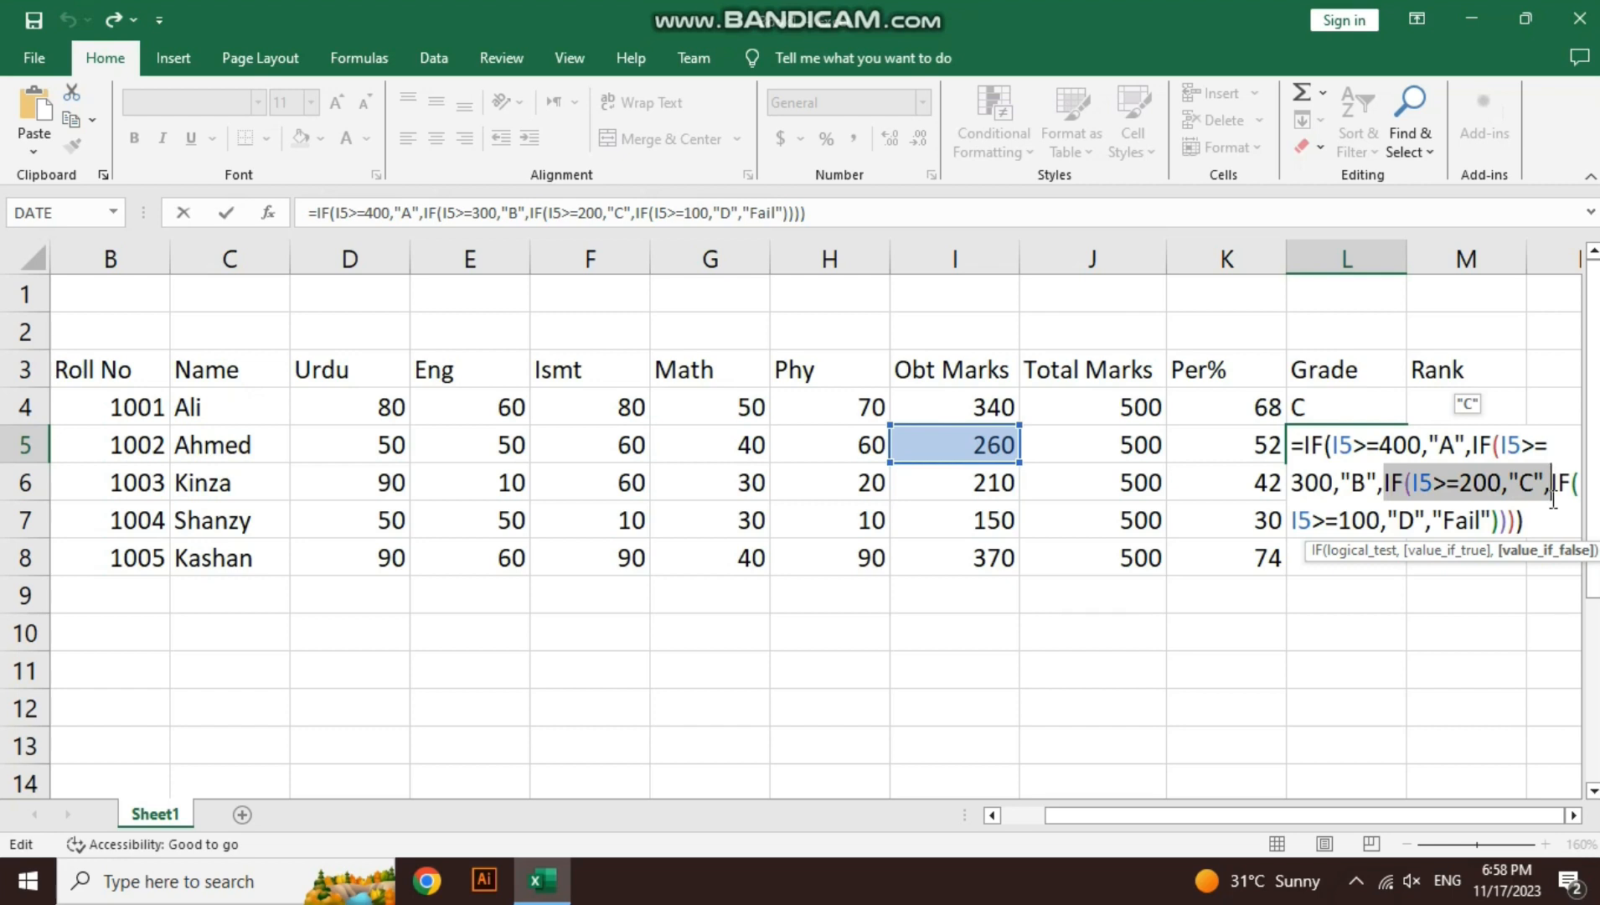
key("Return")
key("Up")
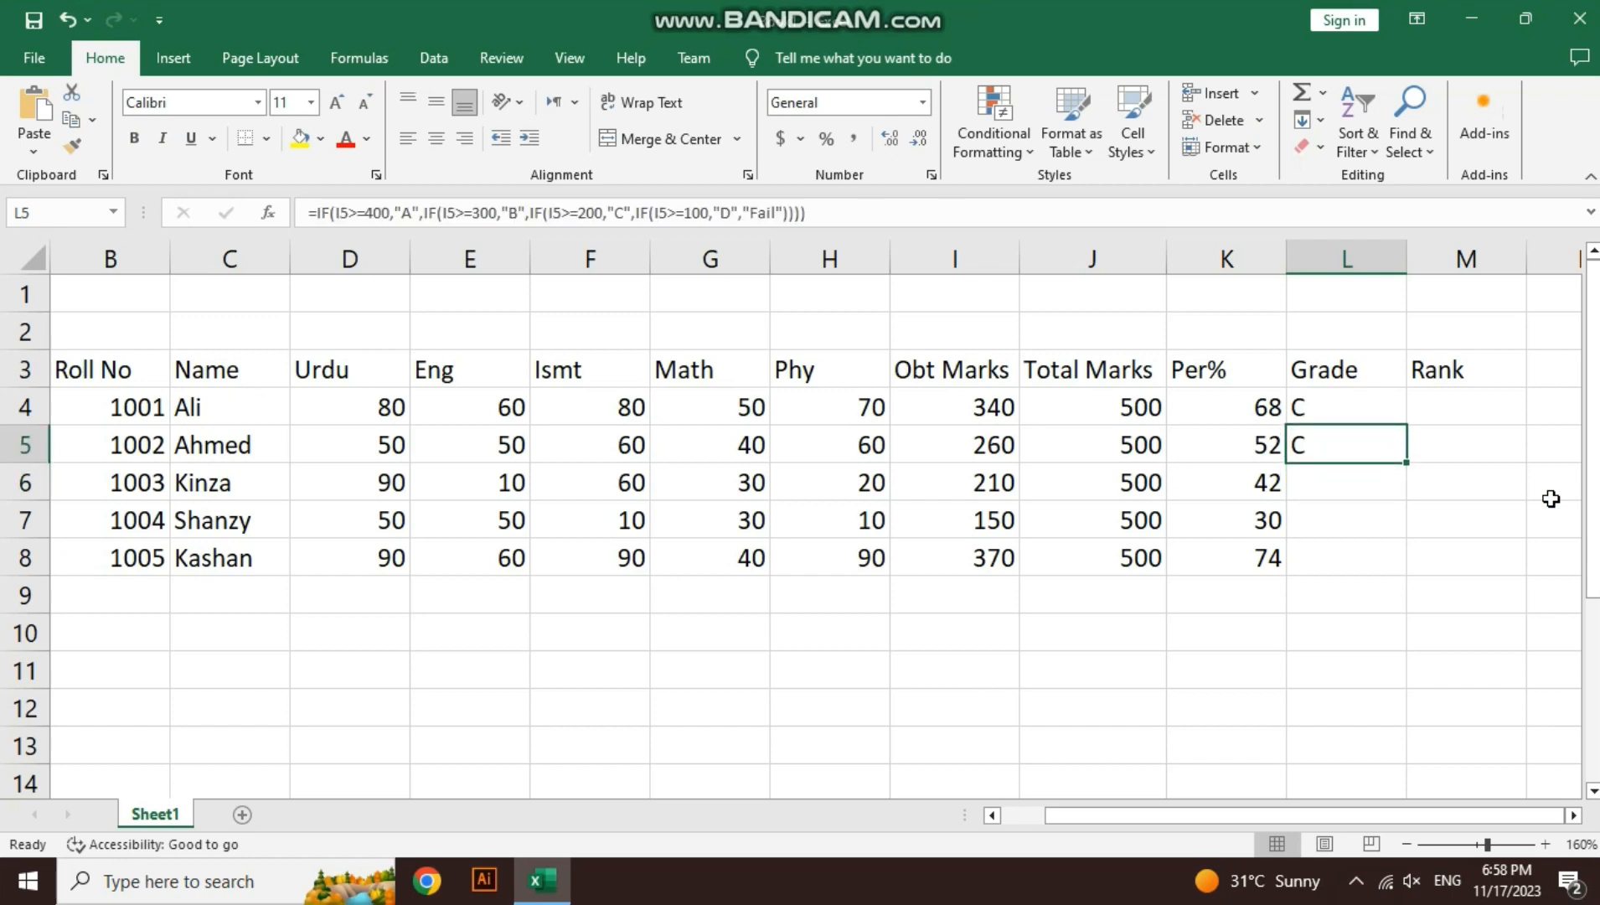
Compare the percentage-based grade formula in L4 with the obtained-marks formula in L5
key("Up")
key("F2")
key("Return")
key("Up")
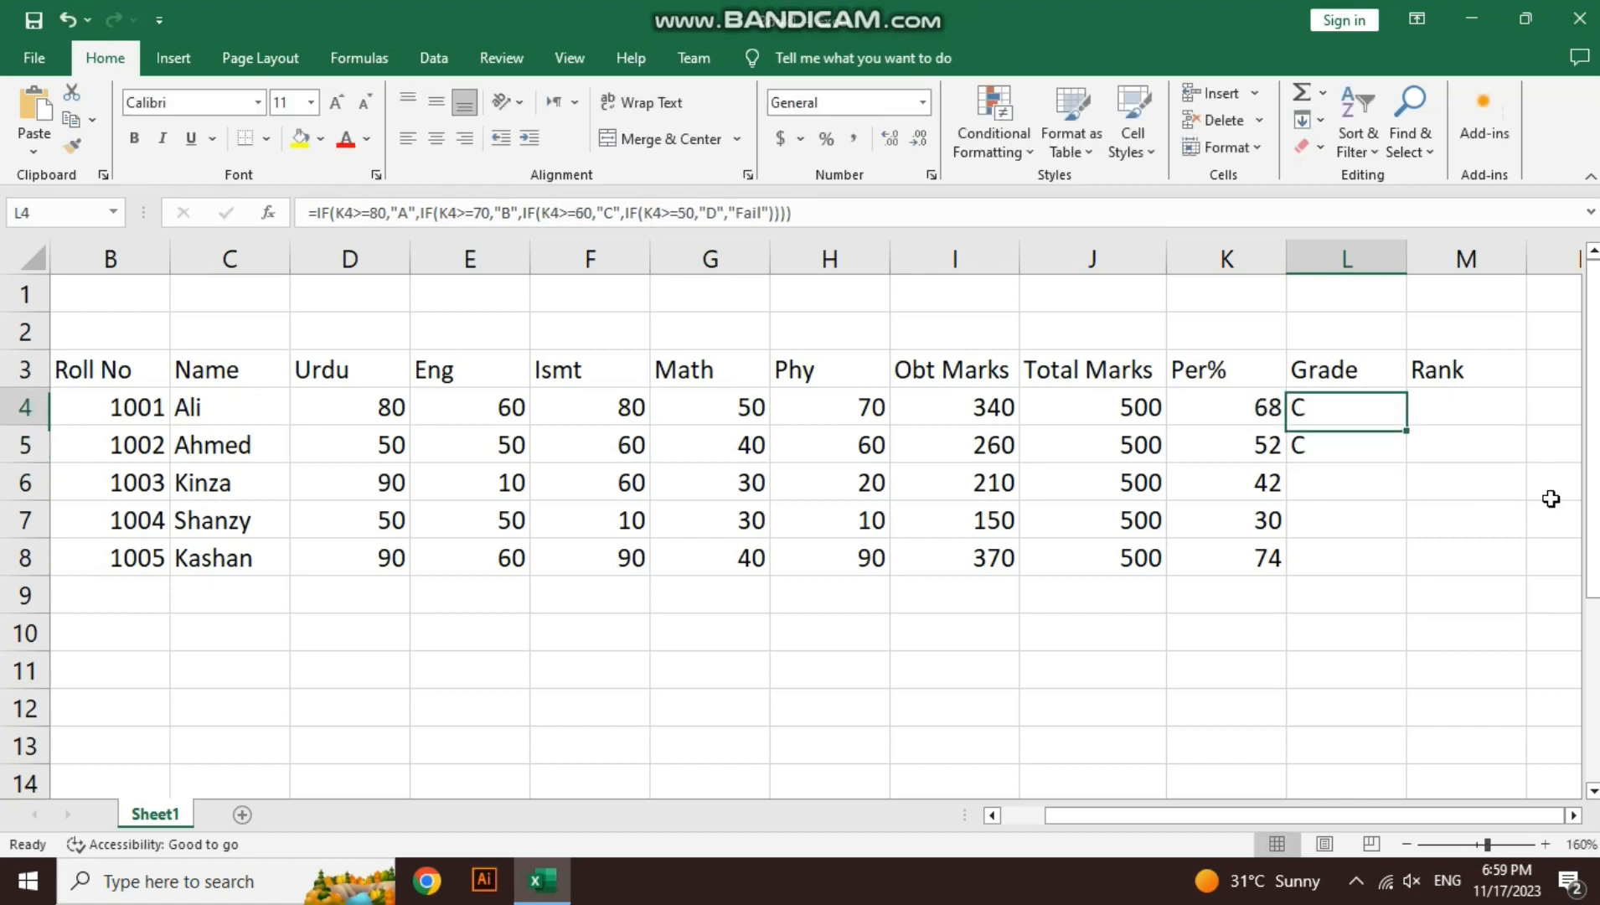
key("F2")
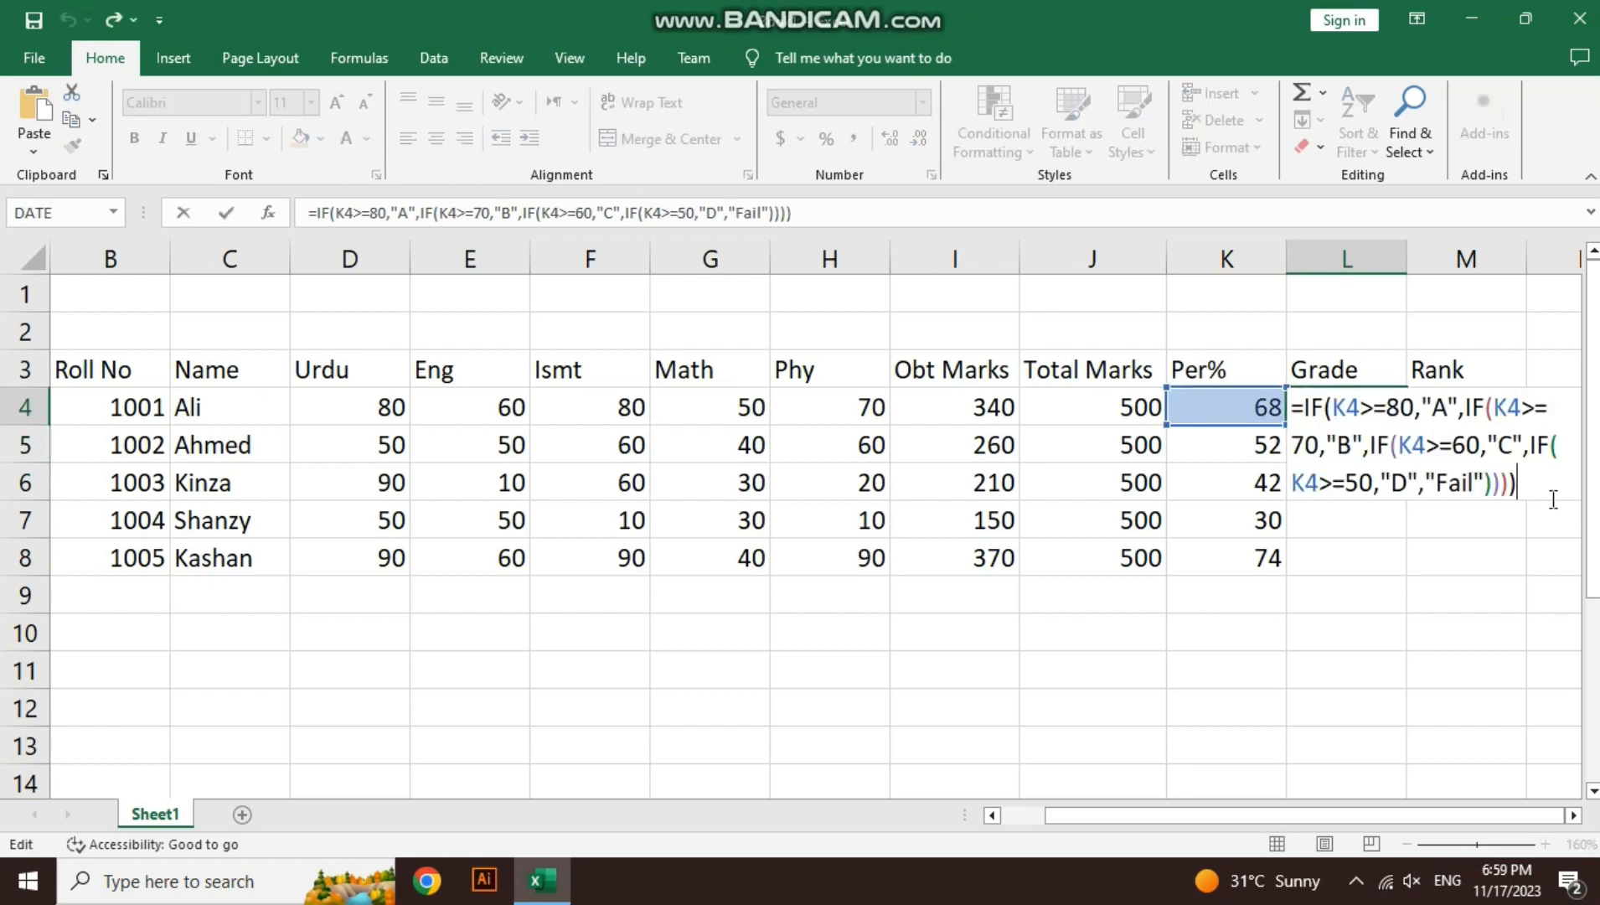
key("Return")
key("F2")
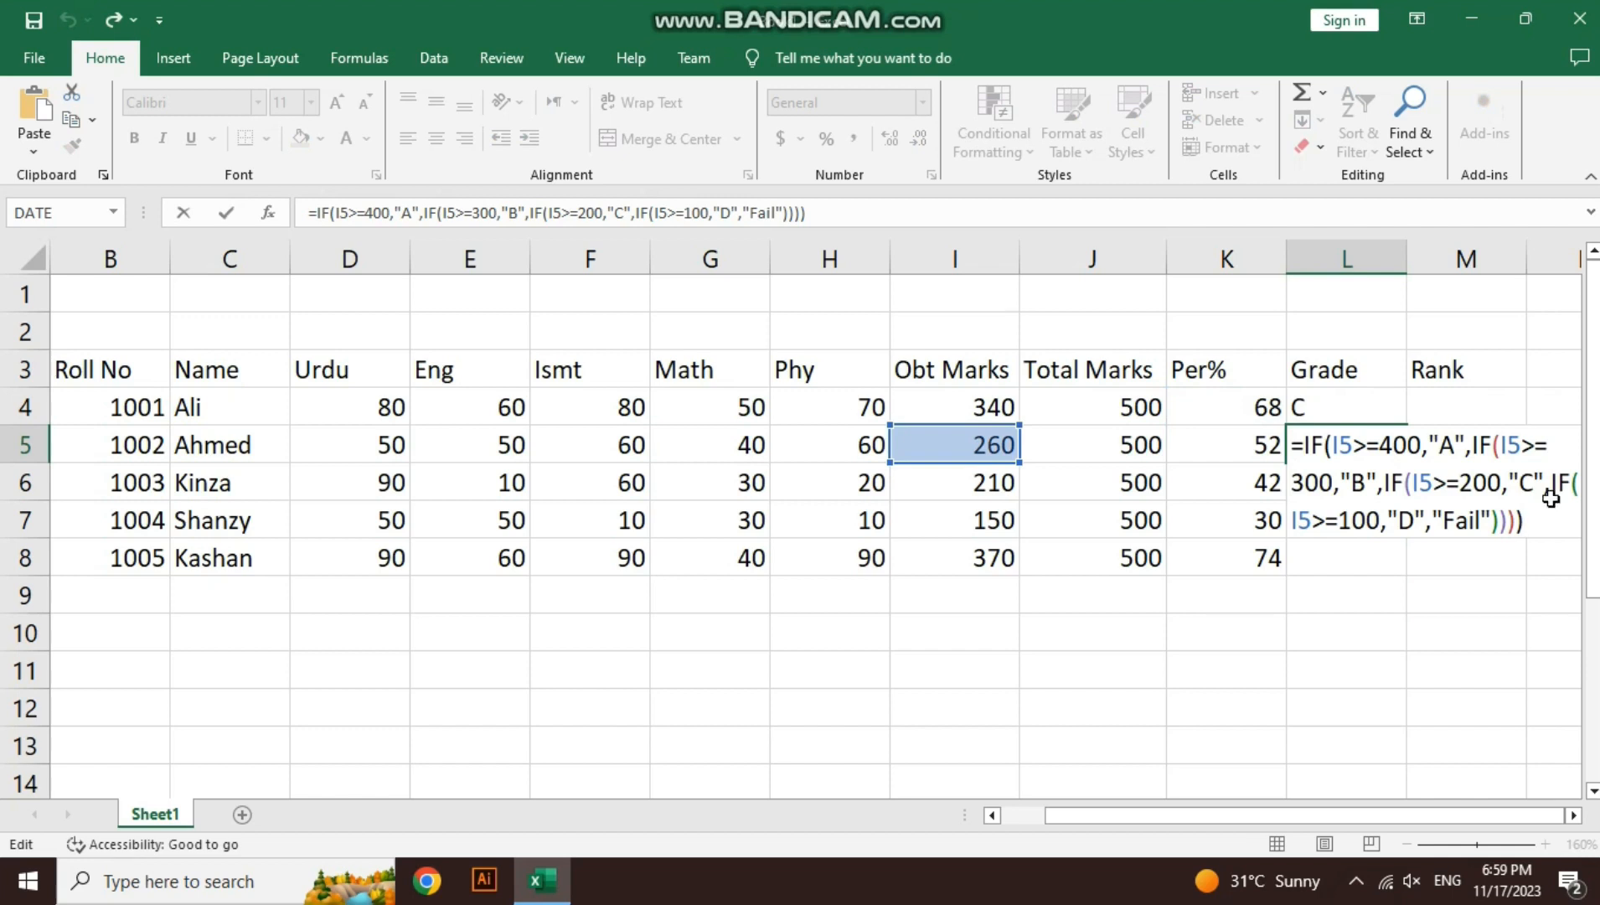
Clear the obtained-marks grade formula from L5 and fill the percentage-based formula from L4 down through L8
key("Escape")
key("Delete")
key("Up")
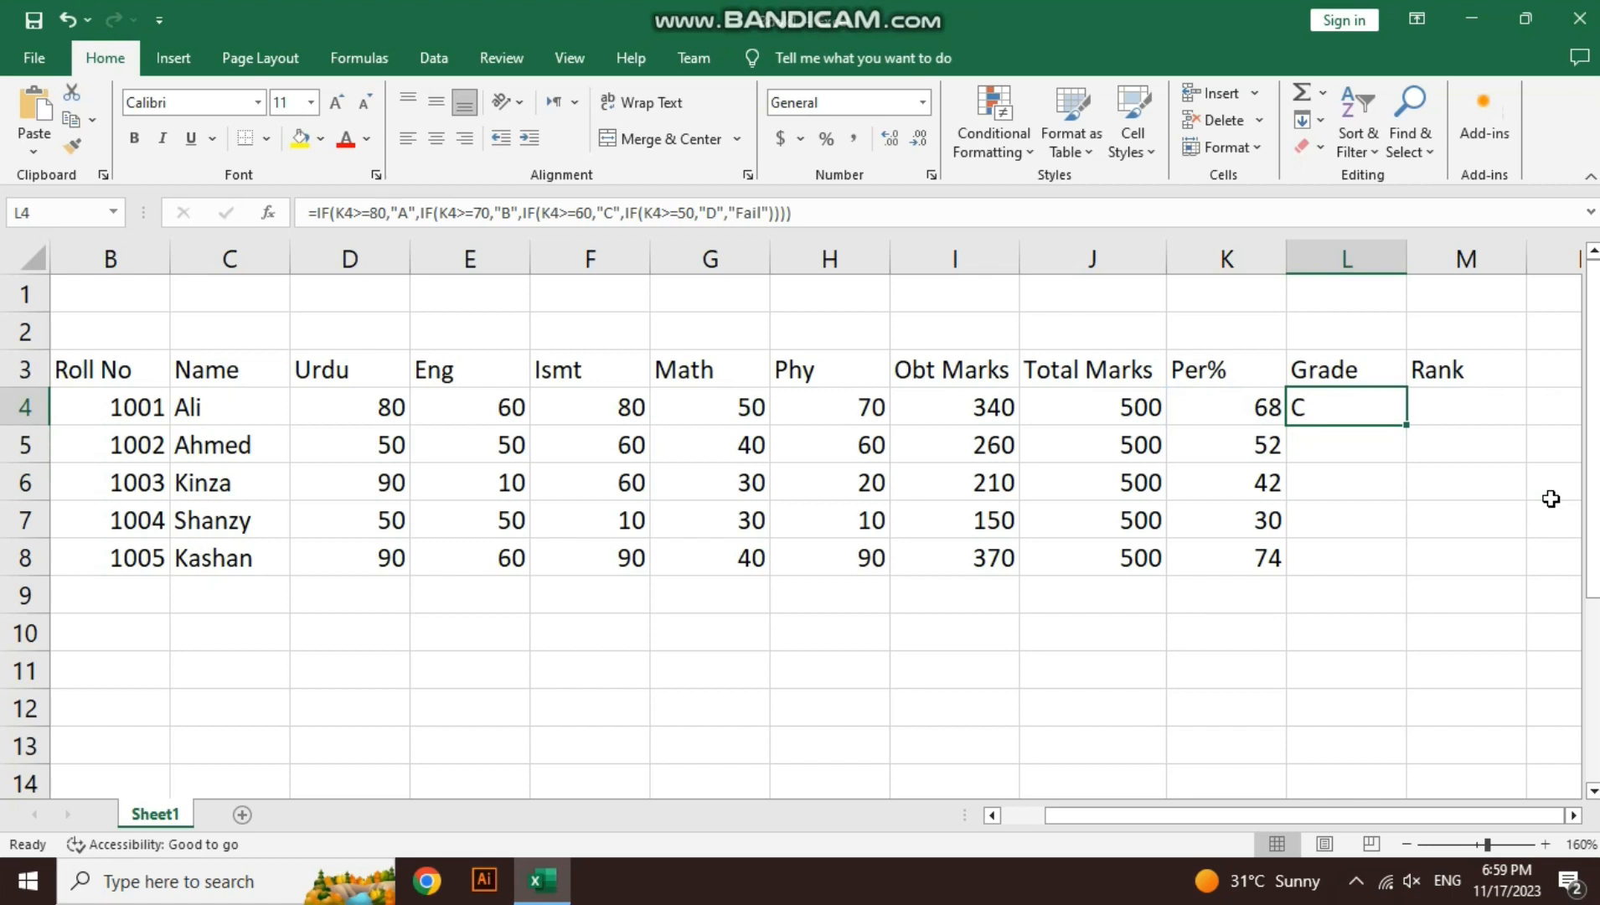
key("shift+Down")
key("shift+Down")
key("shift+Down")
key("shift+Down")
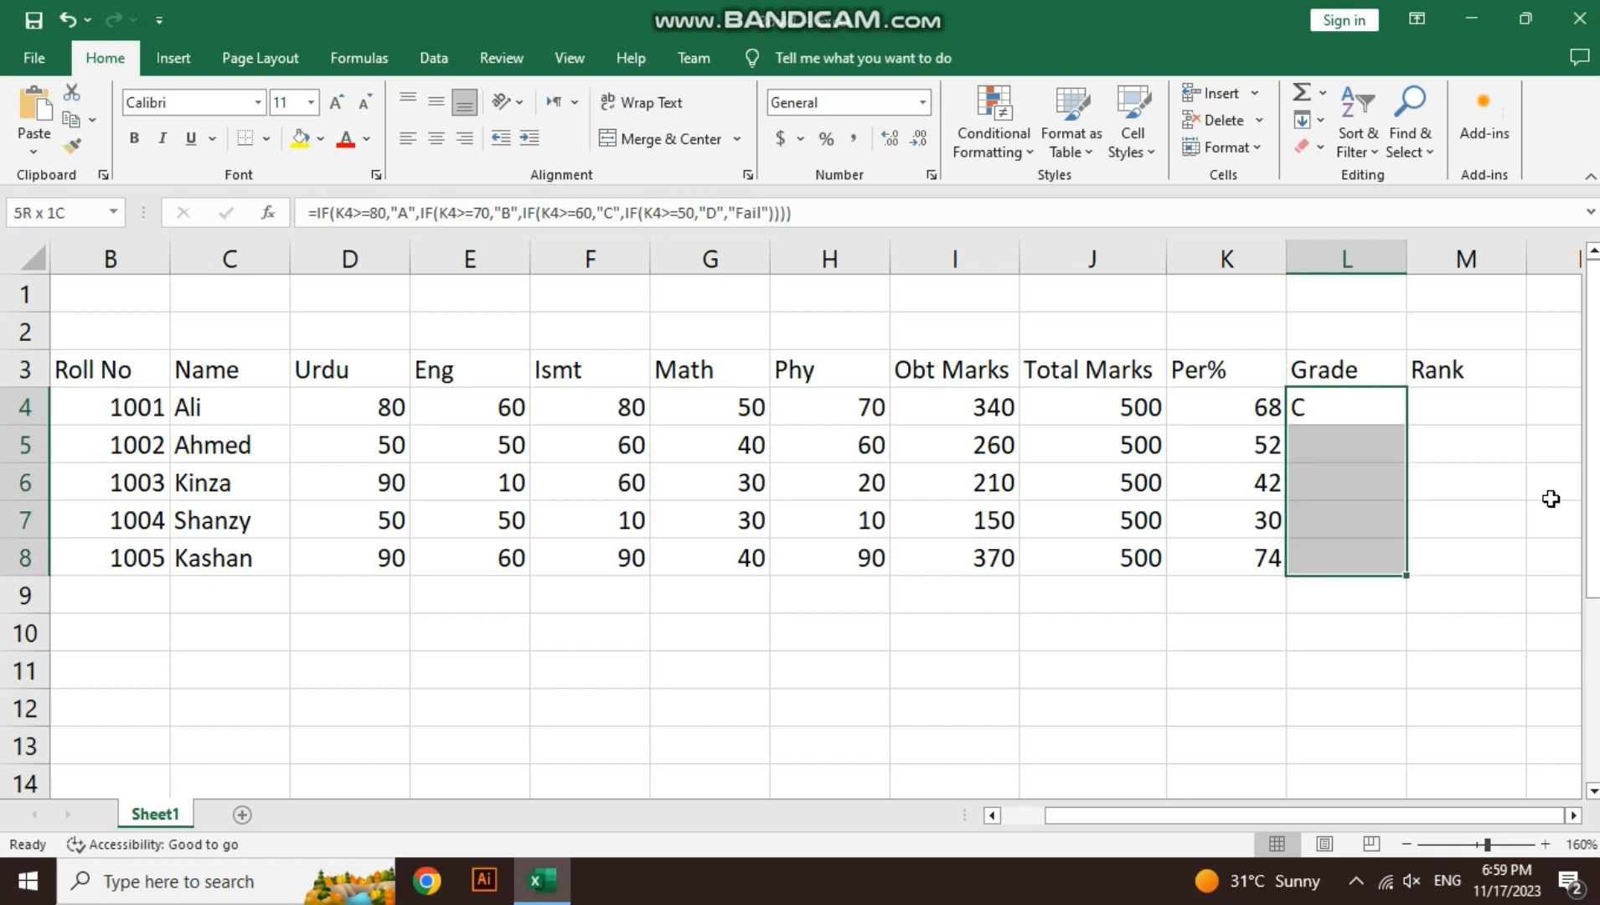
key("ctrl+d")
key("Up")
key("Up")
key("Up")
key("Up")
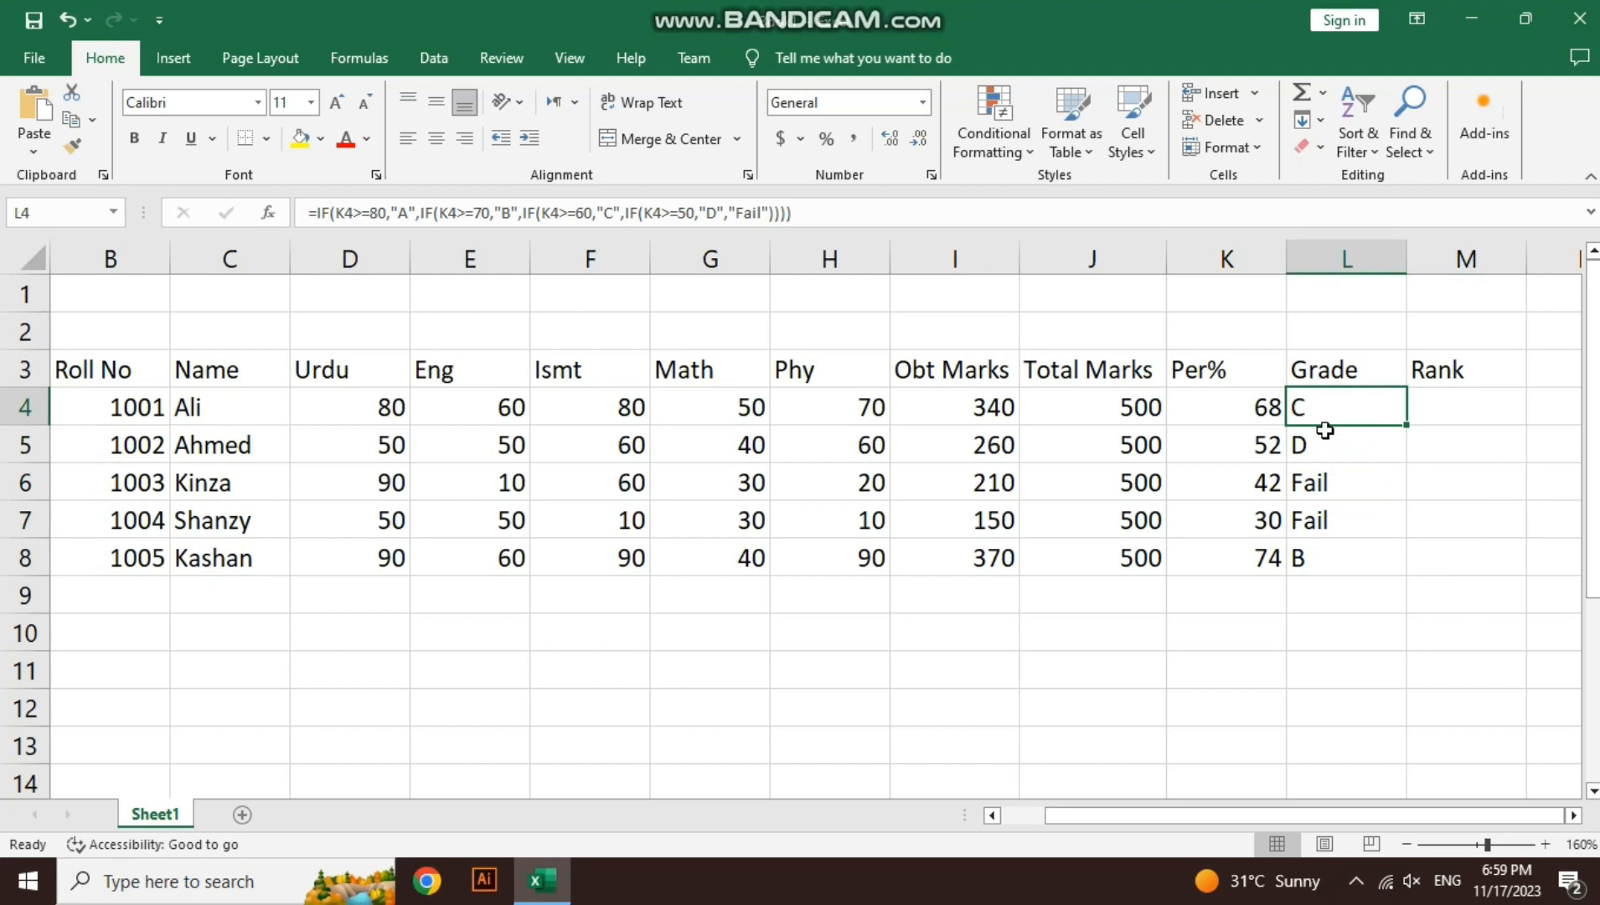
Examine the "D" and "Fail" outcomes in the grade formula in L6
left_click(1332, 484)
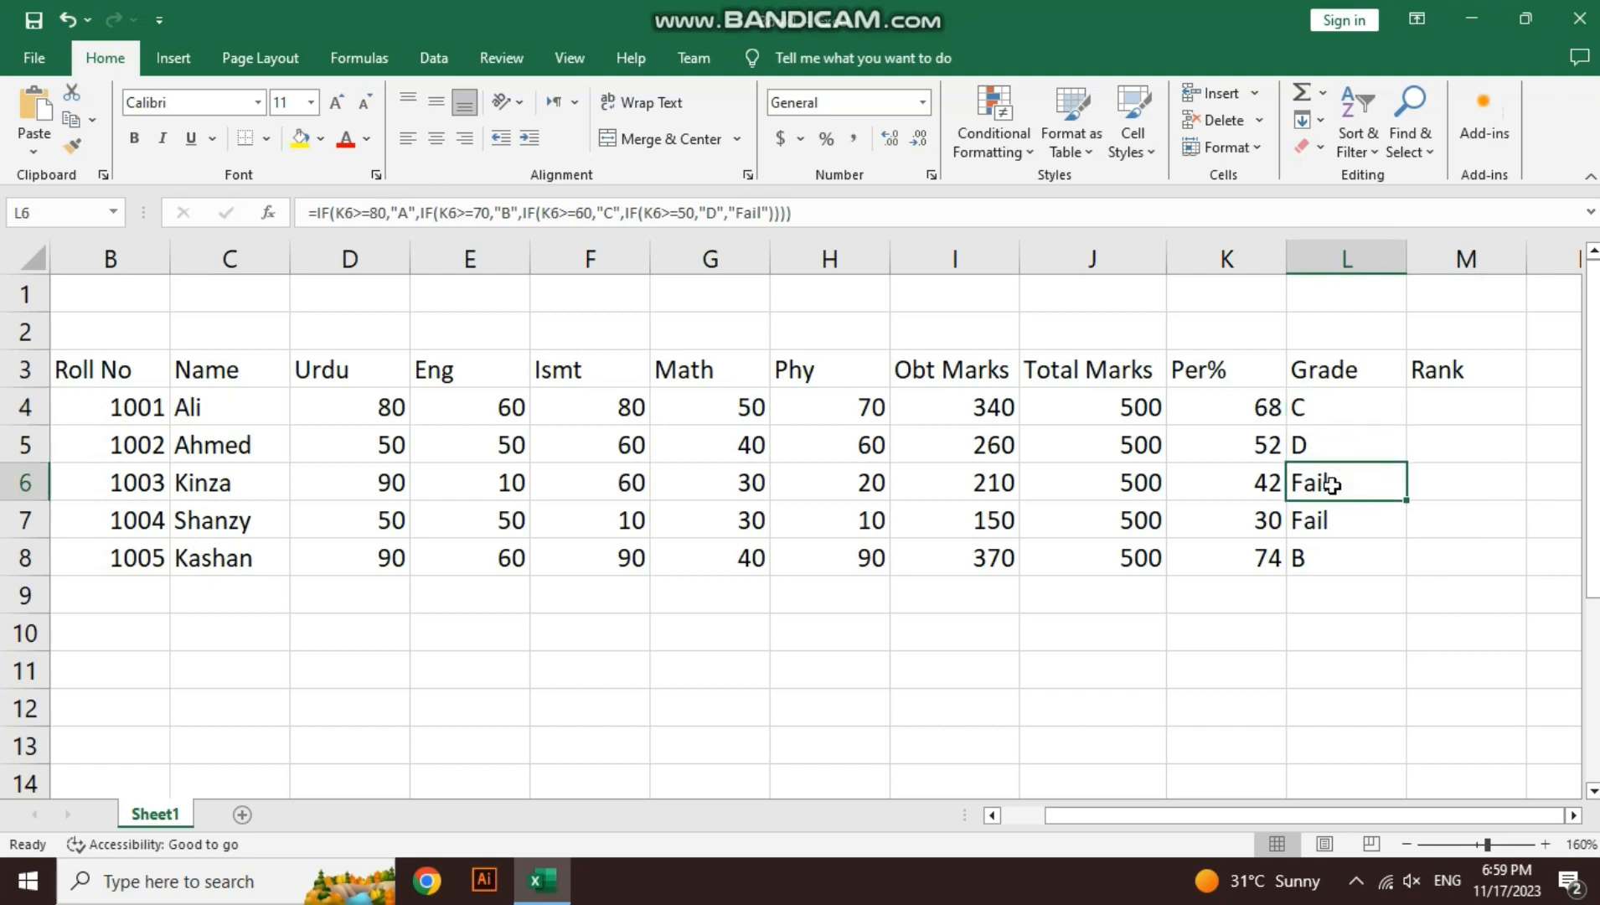
double_click(1344, 469)
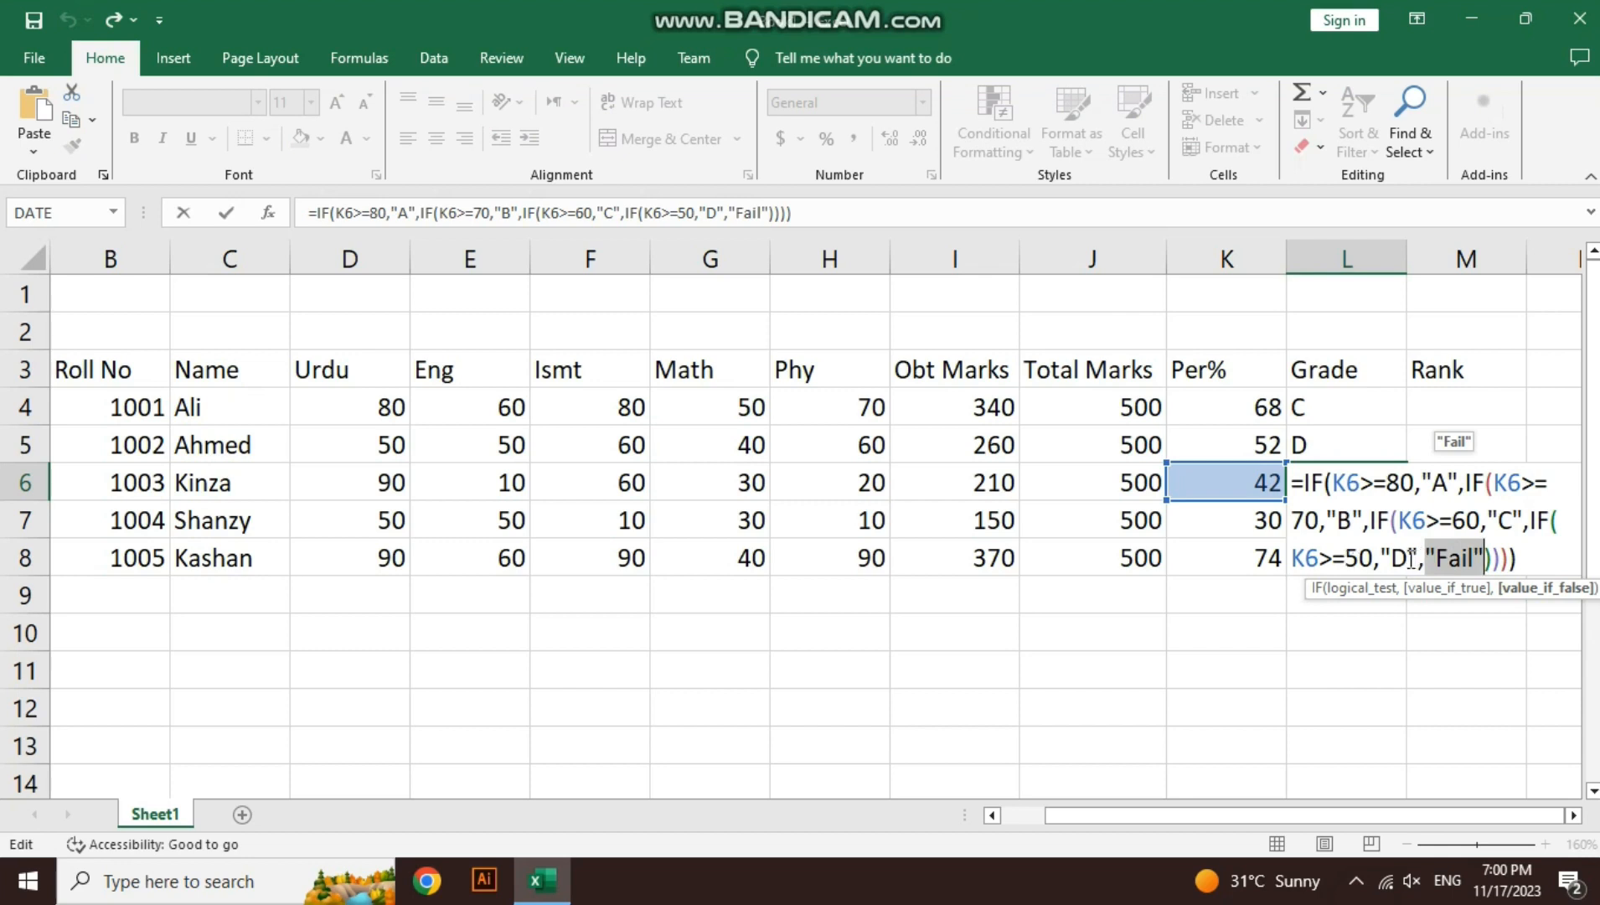
left_click_drag(1408, 559, 1394, 559)
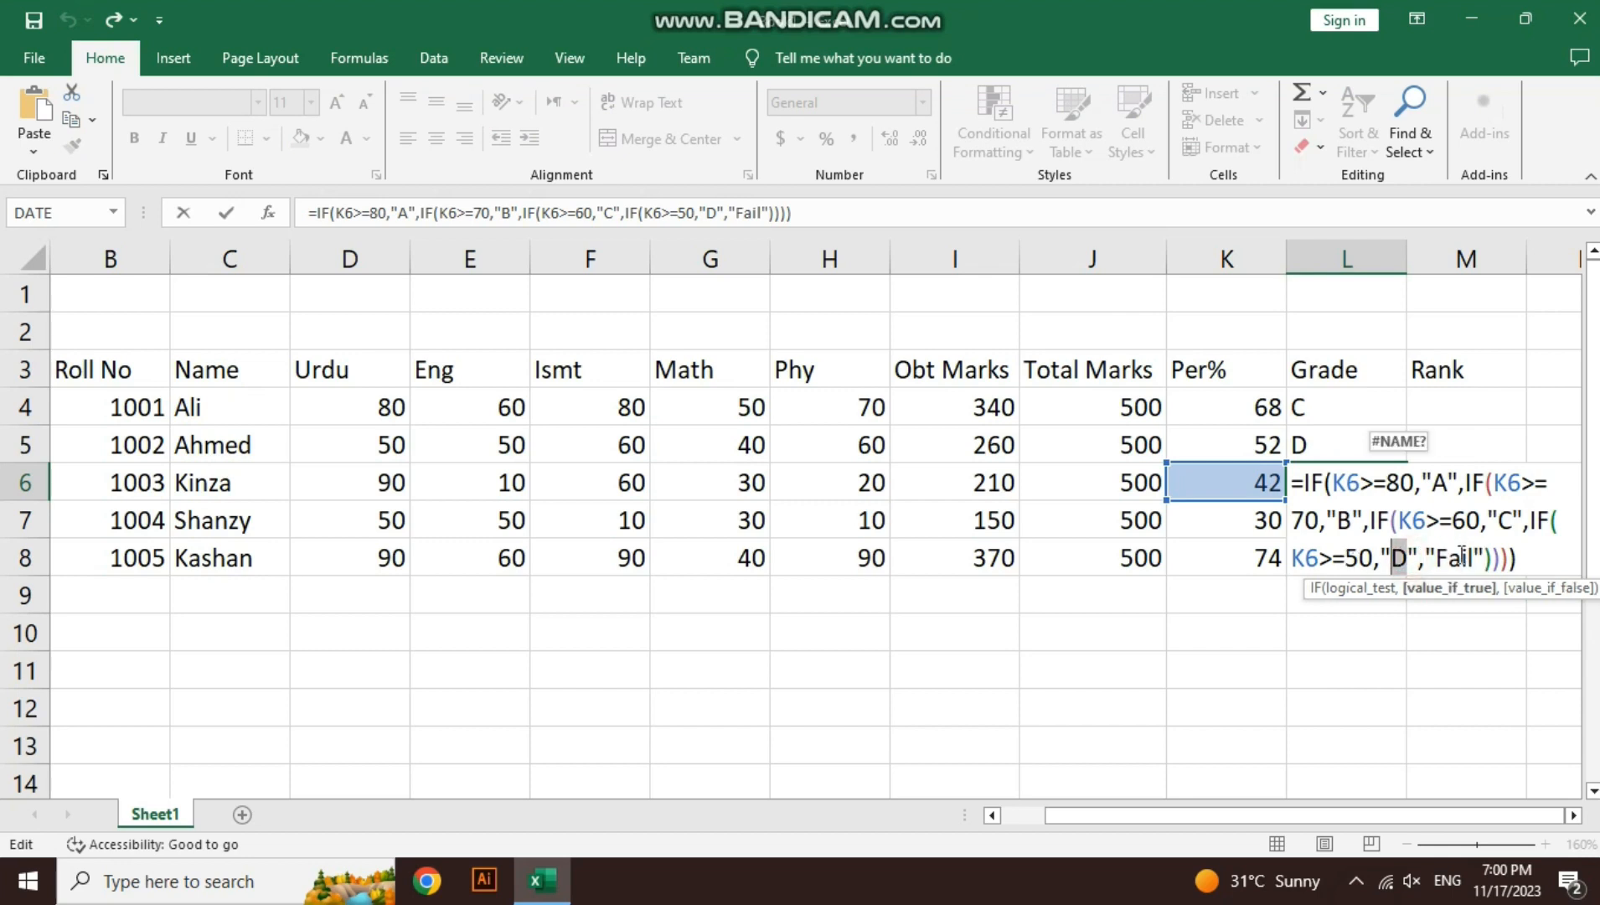
double_click(1462, 556)
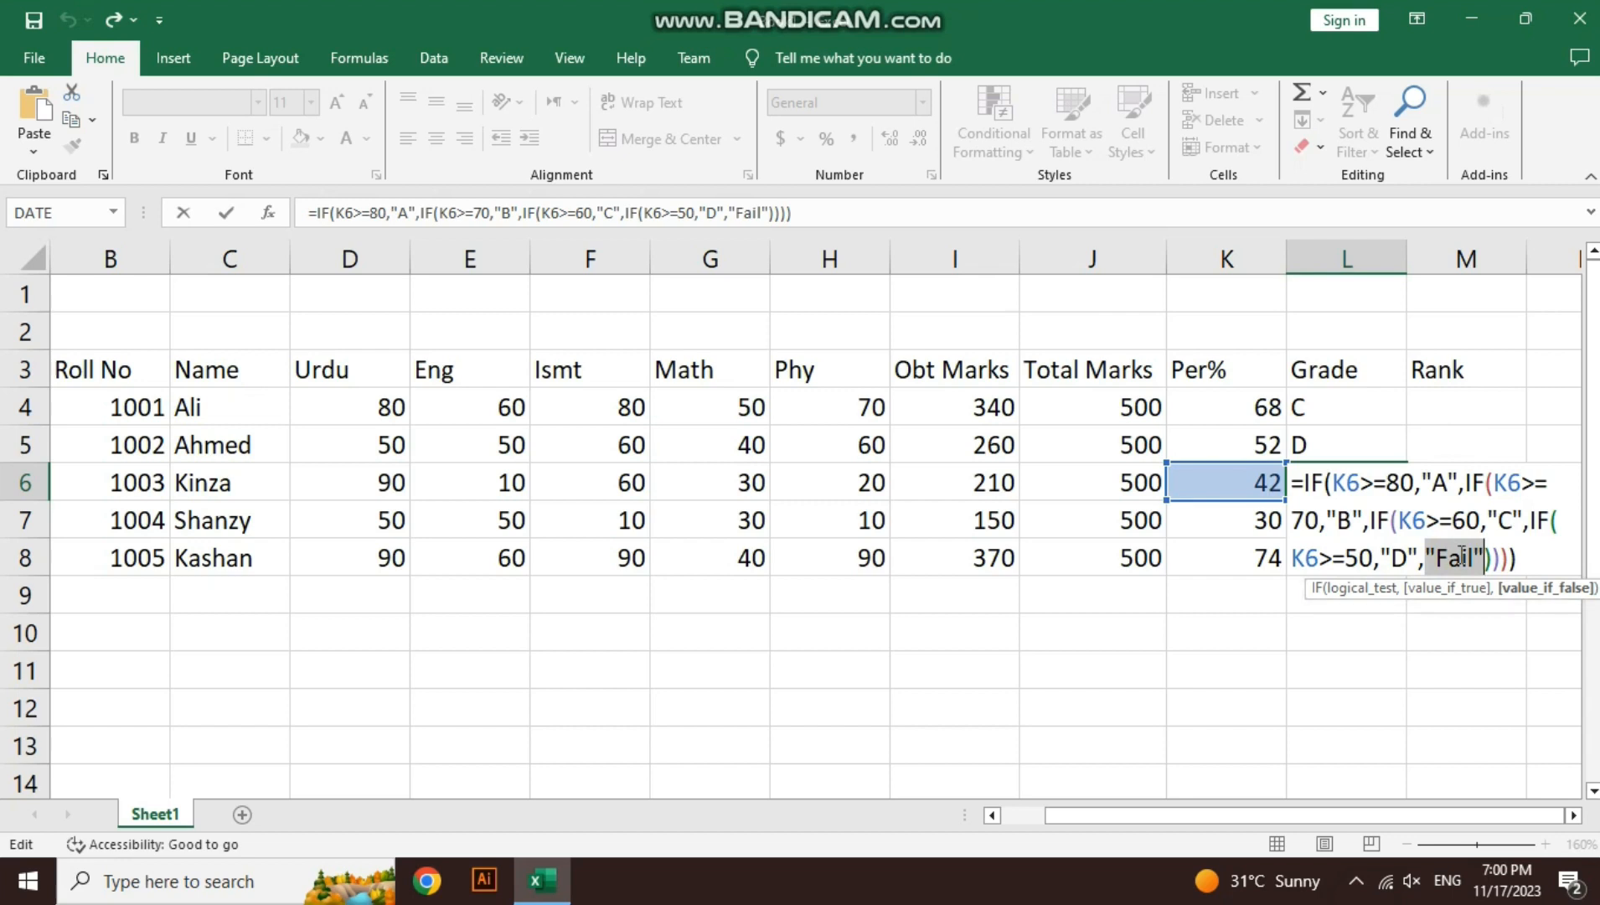
key("Return")
key("Up")
Check the grades in column L against the percentages in column K for rows 5 to 8
key("Left")
key("Right")
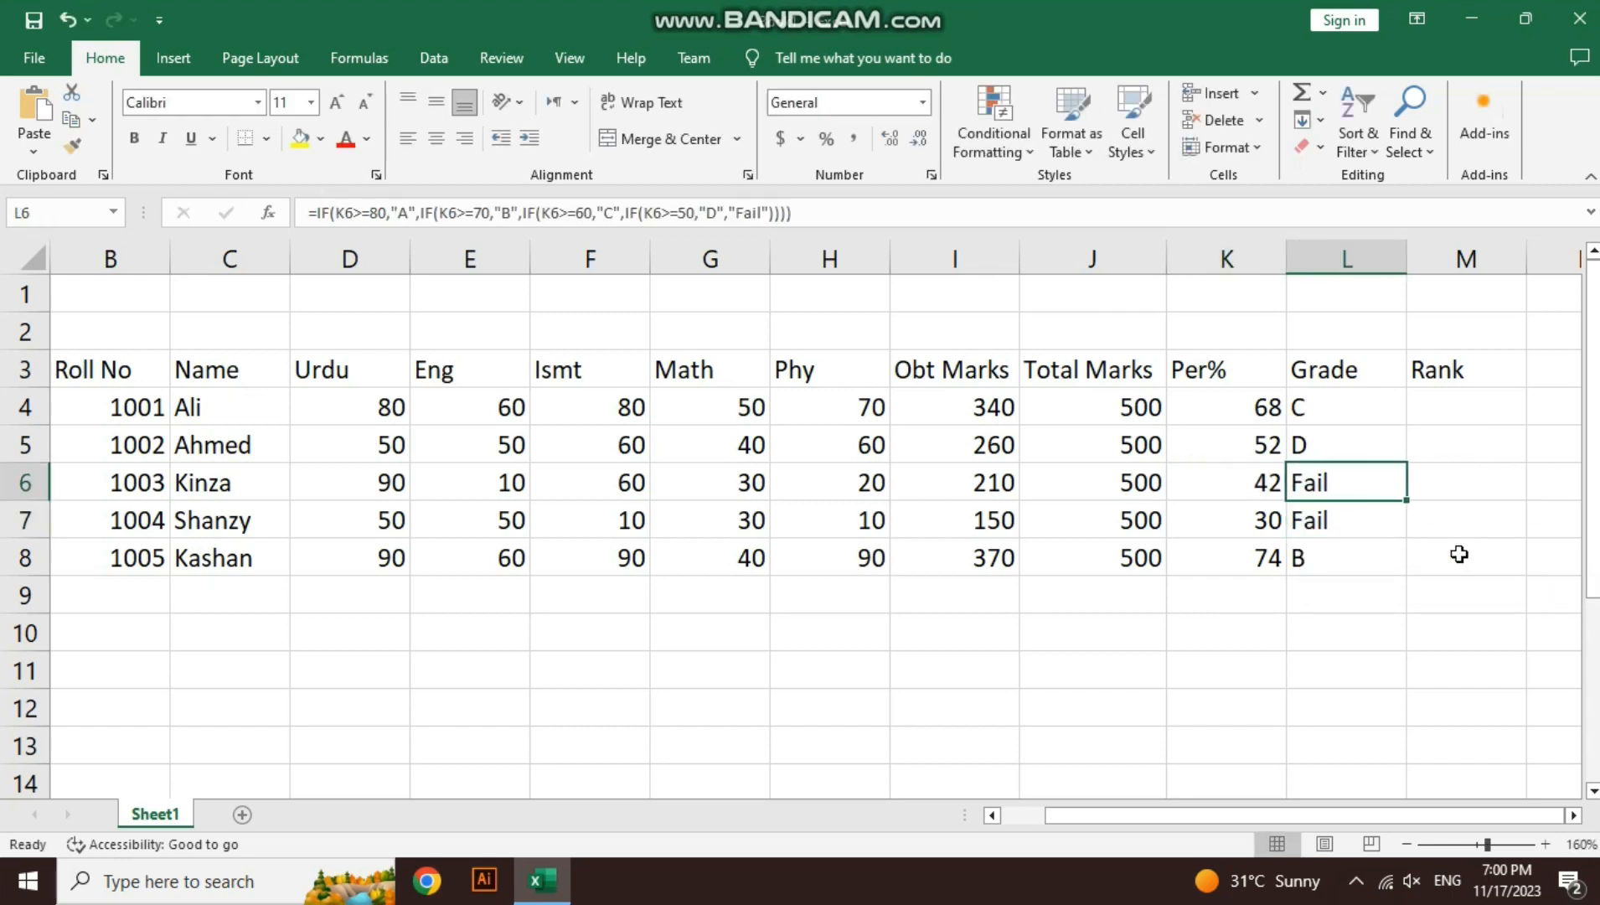
key("Left")
key("Down")
key("Right")
key("Left")
key("Up")
key("Up")
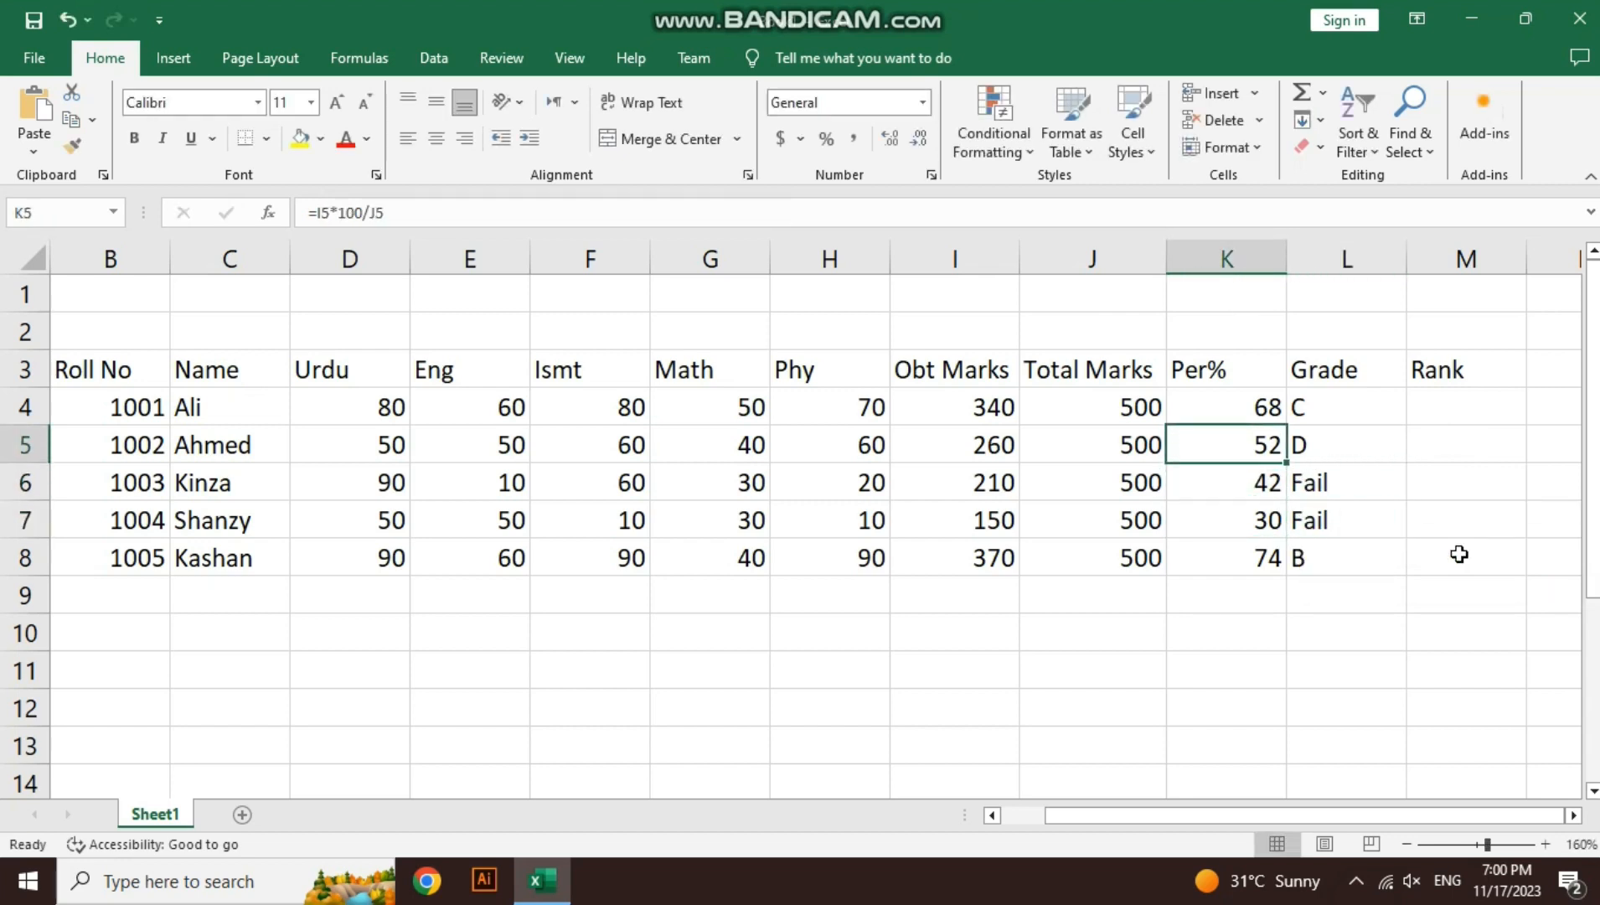
key("Right")
key("Left")
key("Right")
key("Left")
key("Right")
key("Left")
key("Right")
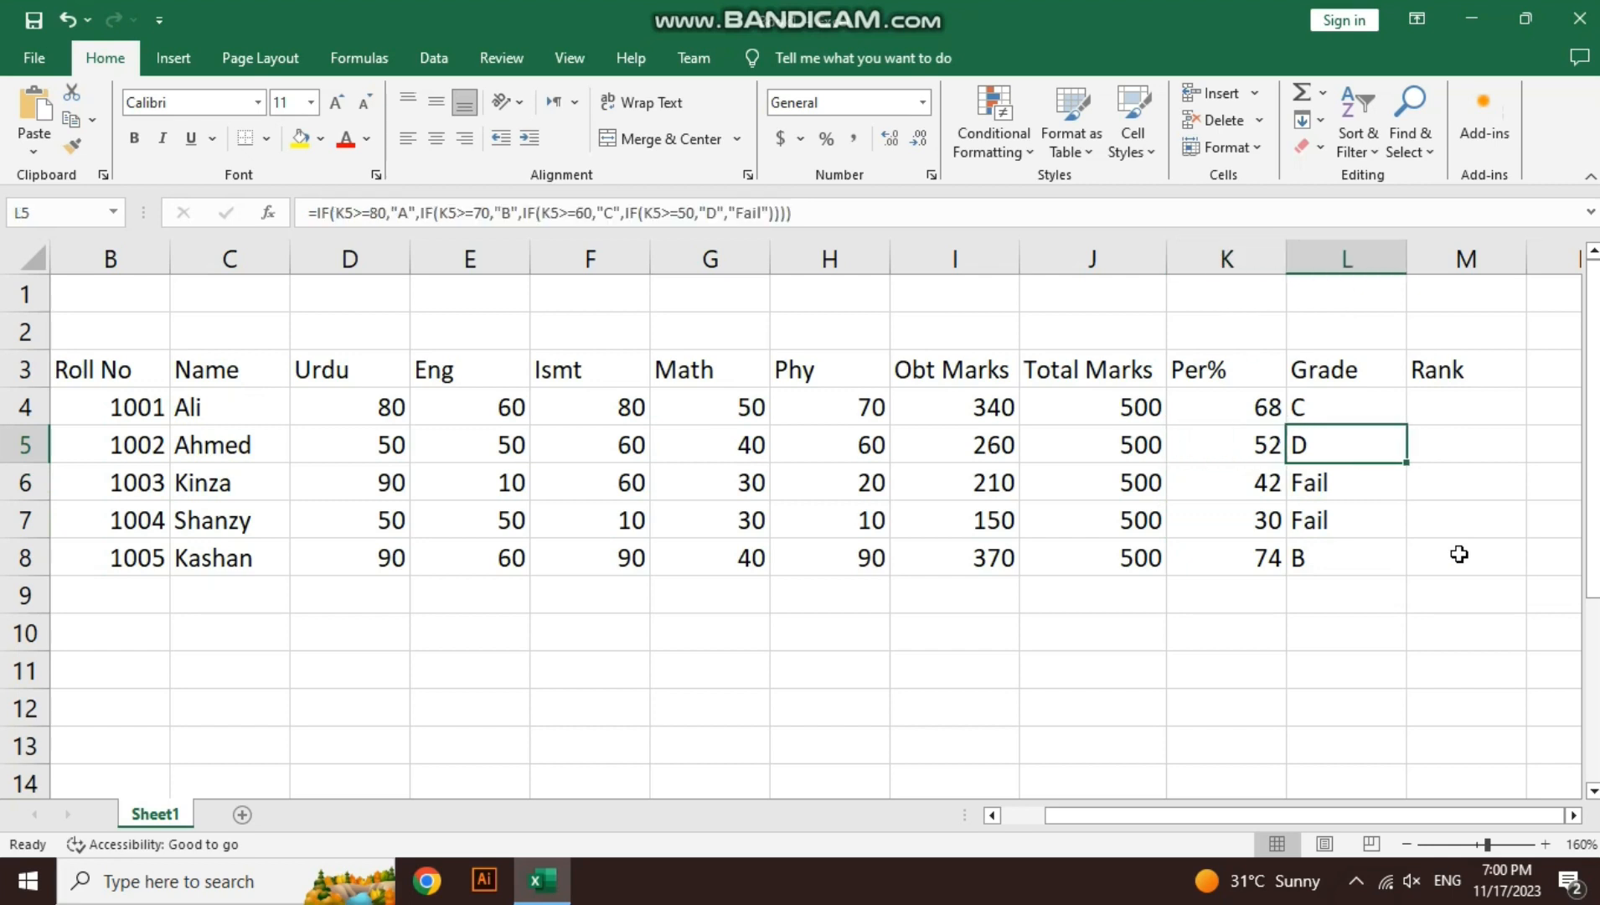
key("Down")
key("Down")
key("Down")
key("Left")
key("Right")
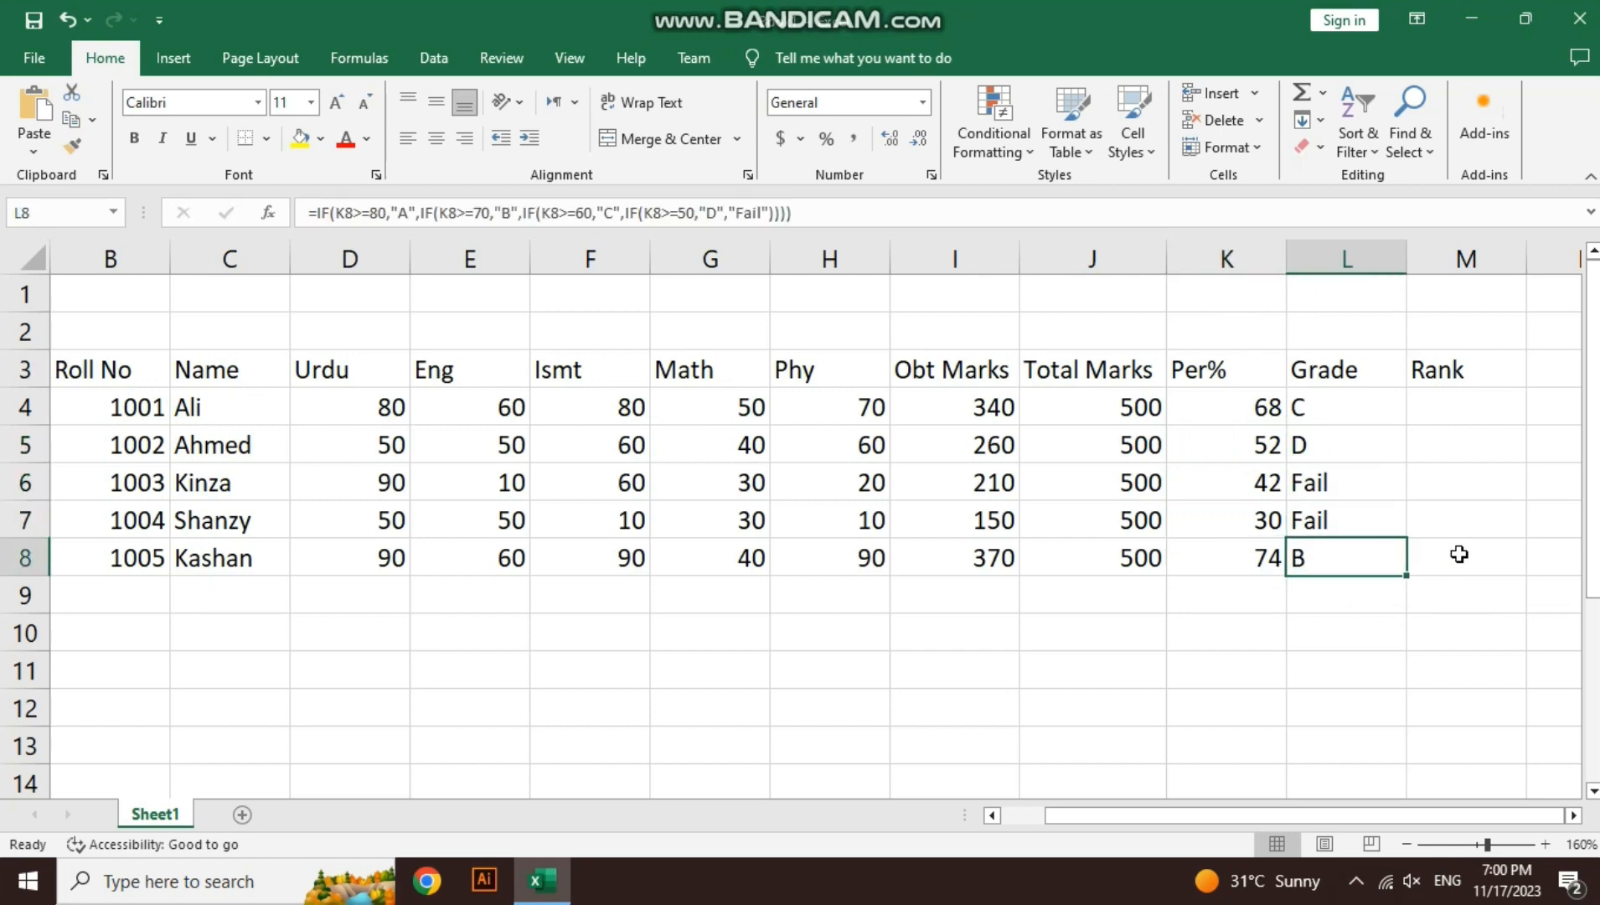
key("Left")
key("Right")
key("Left")
key("Right")
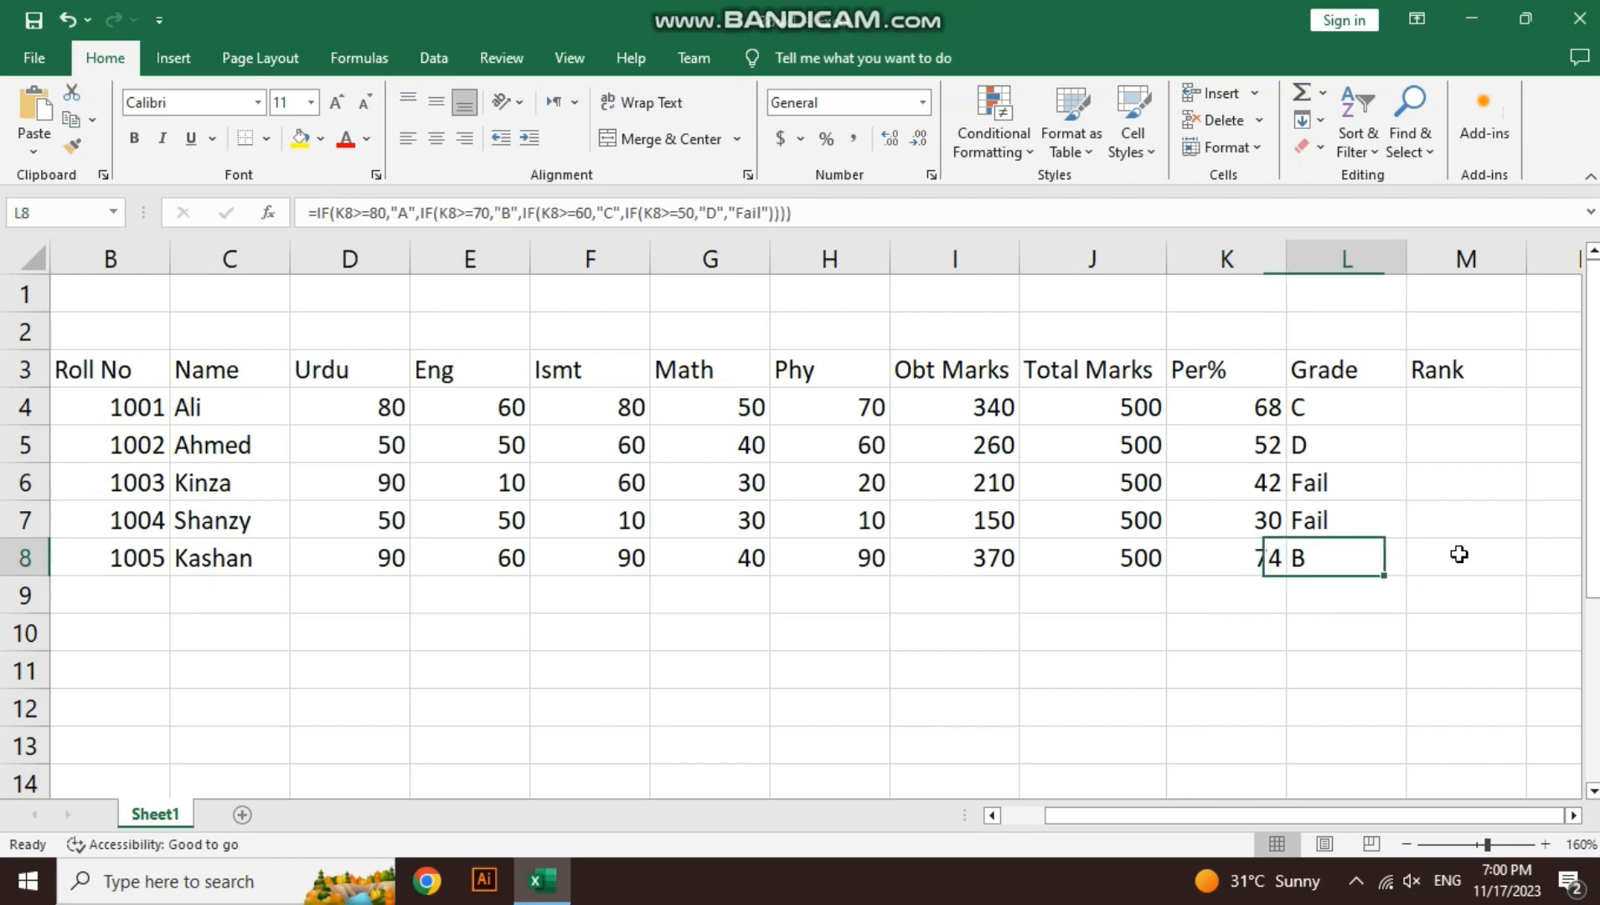
key("Left")
key("Right")
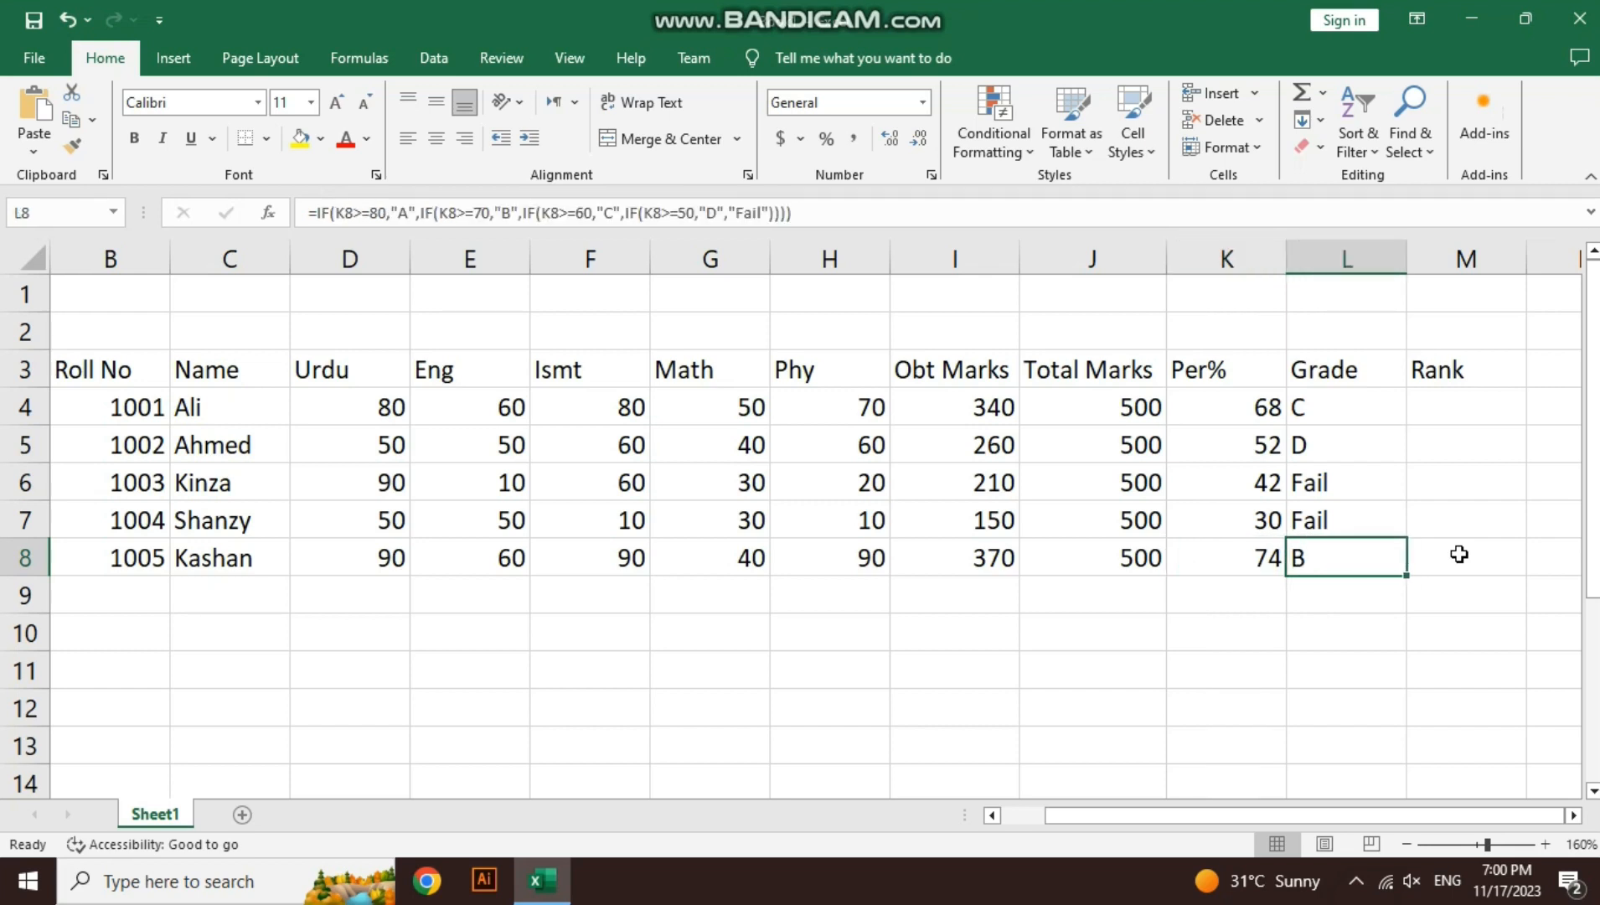
Test the grade in row 6 by entering Phy marks of 60 and 90 in H6, one after the other
key("Left")
key("Left")
key("Left")
key("Left")
key("Left")
key("Up")
key("Right")
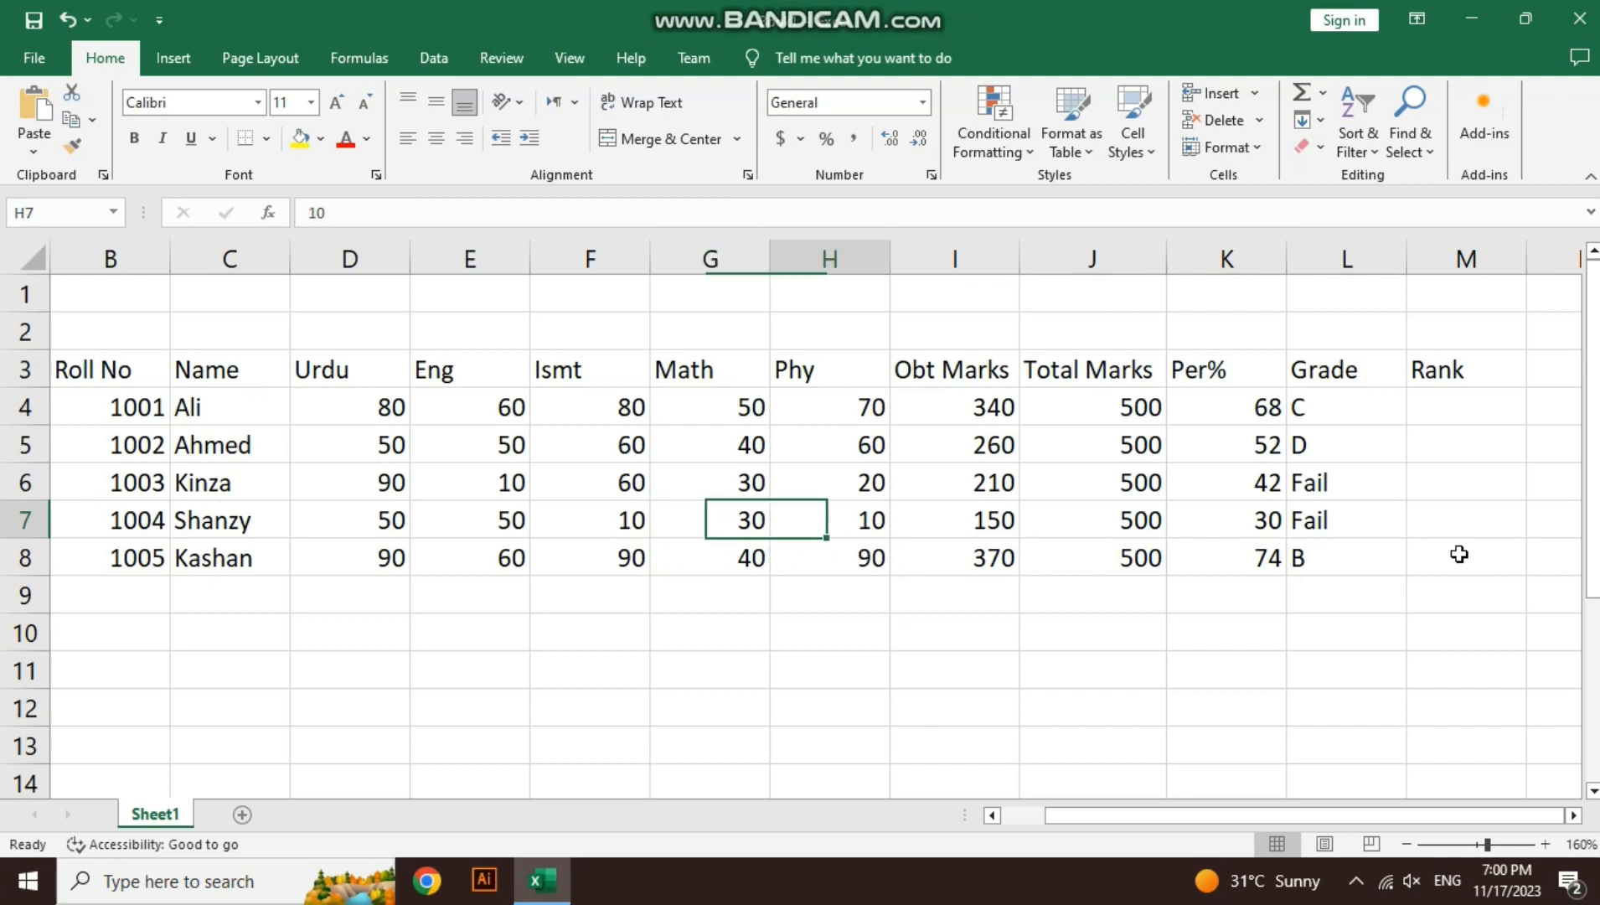
key("Up")
type("60")
key("Return")
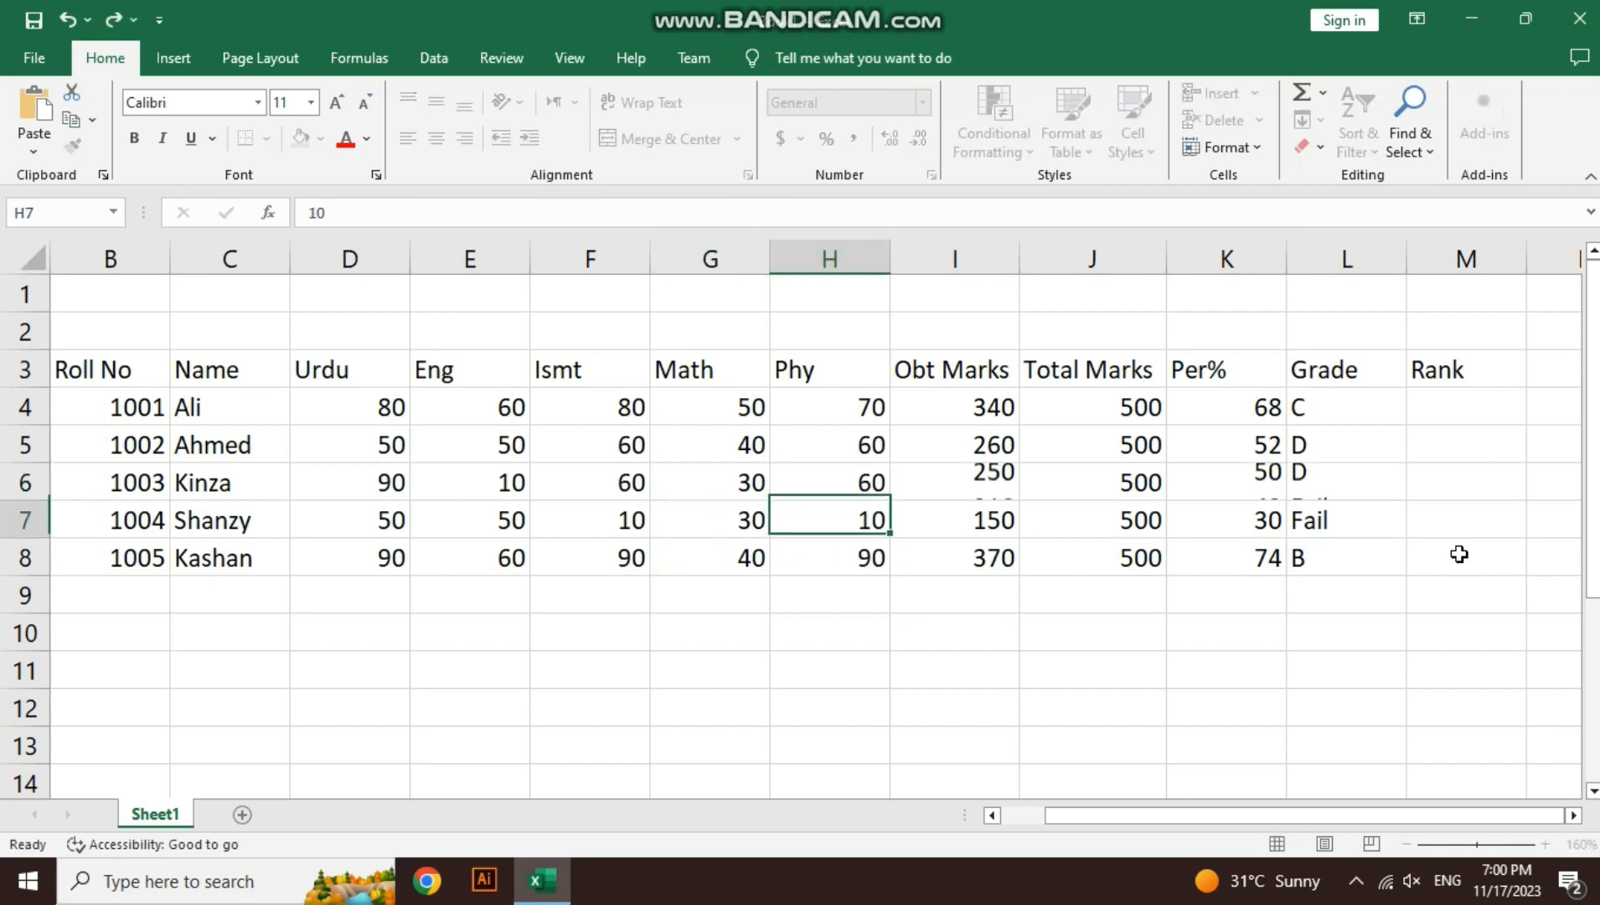
key("Up")
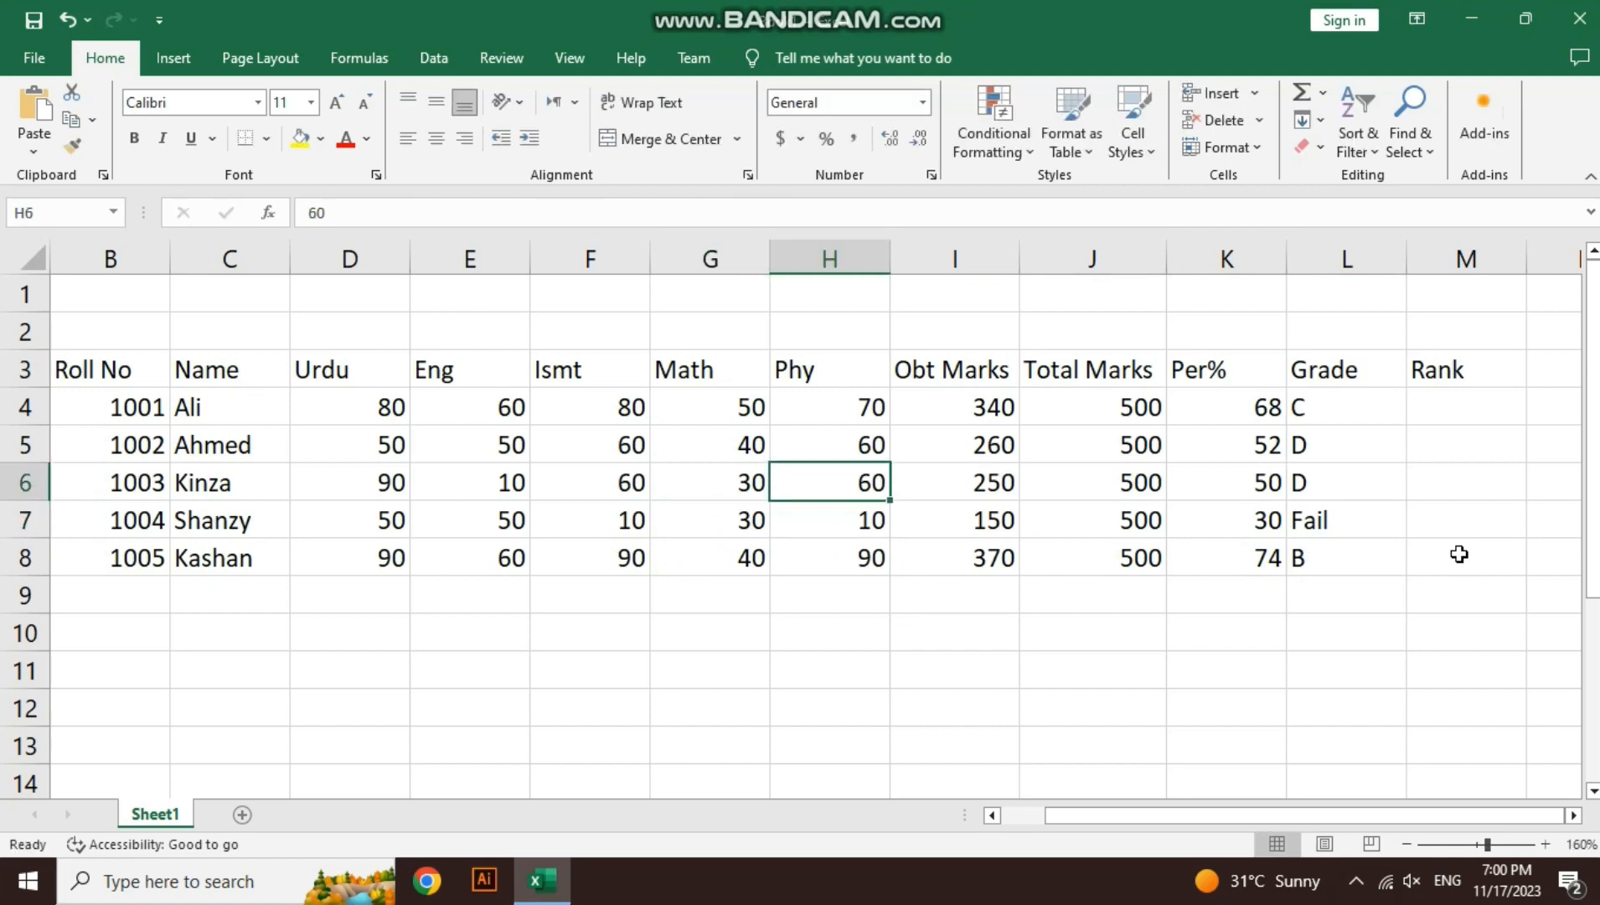
type("90")
key("Return")
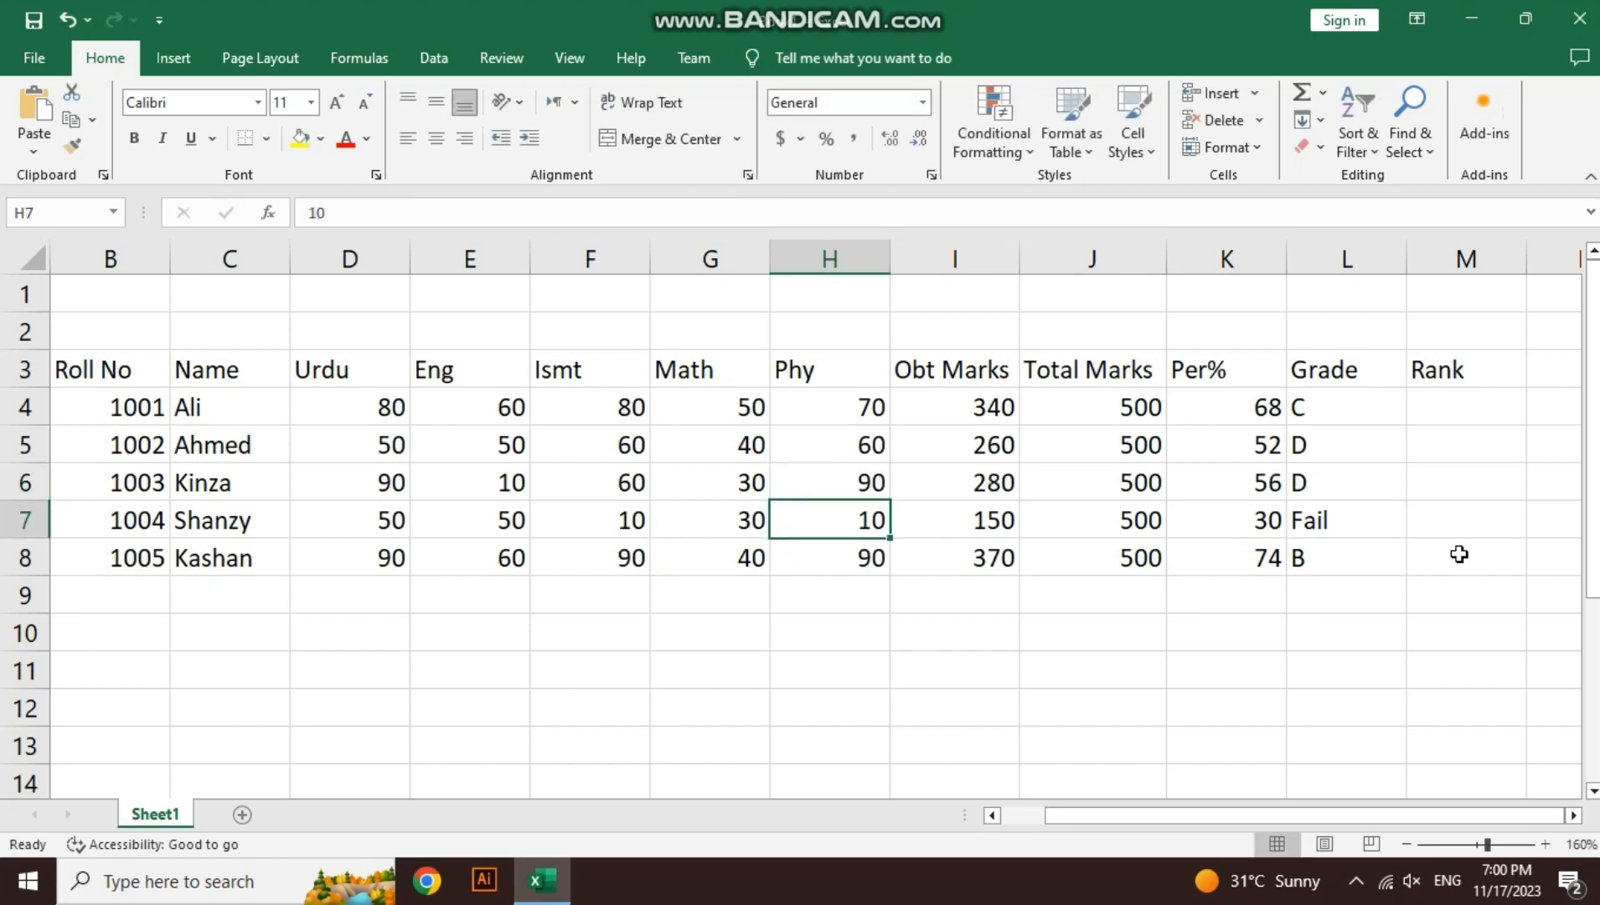
Select the grades in L4:L8 for review
key("shift+Down")
key("shift+Down")
key("shift+Down")
key("shift+Down")
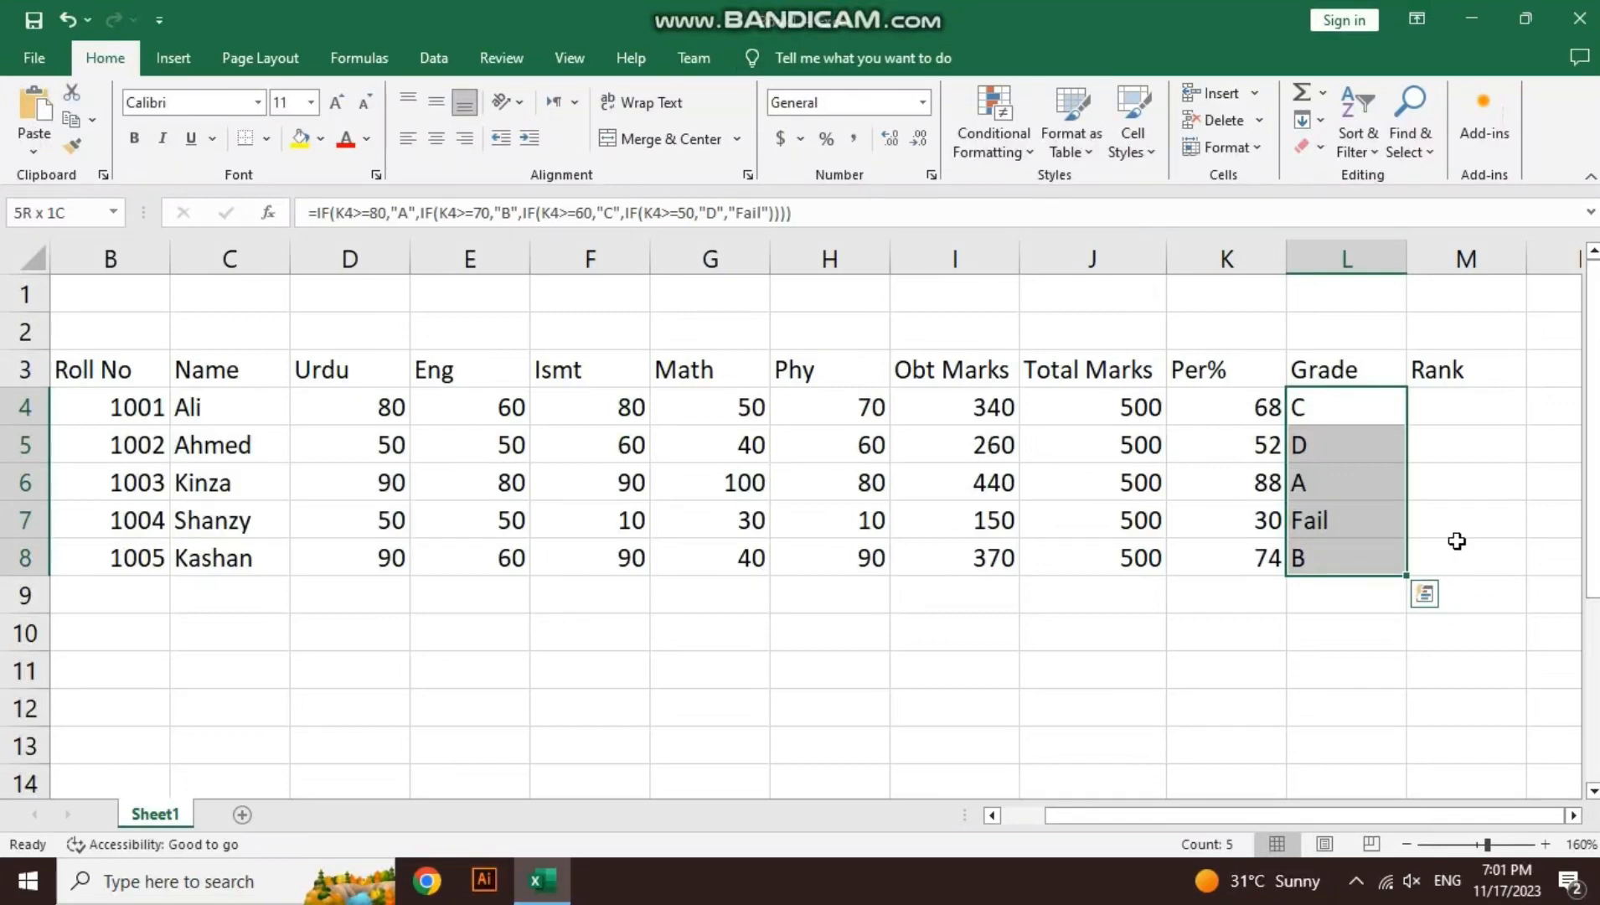
Rank the first student by percentage in descending order by entering =RANK(K4,K4:K8,0) in M4
left_click(1467, 410)
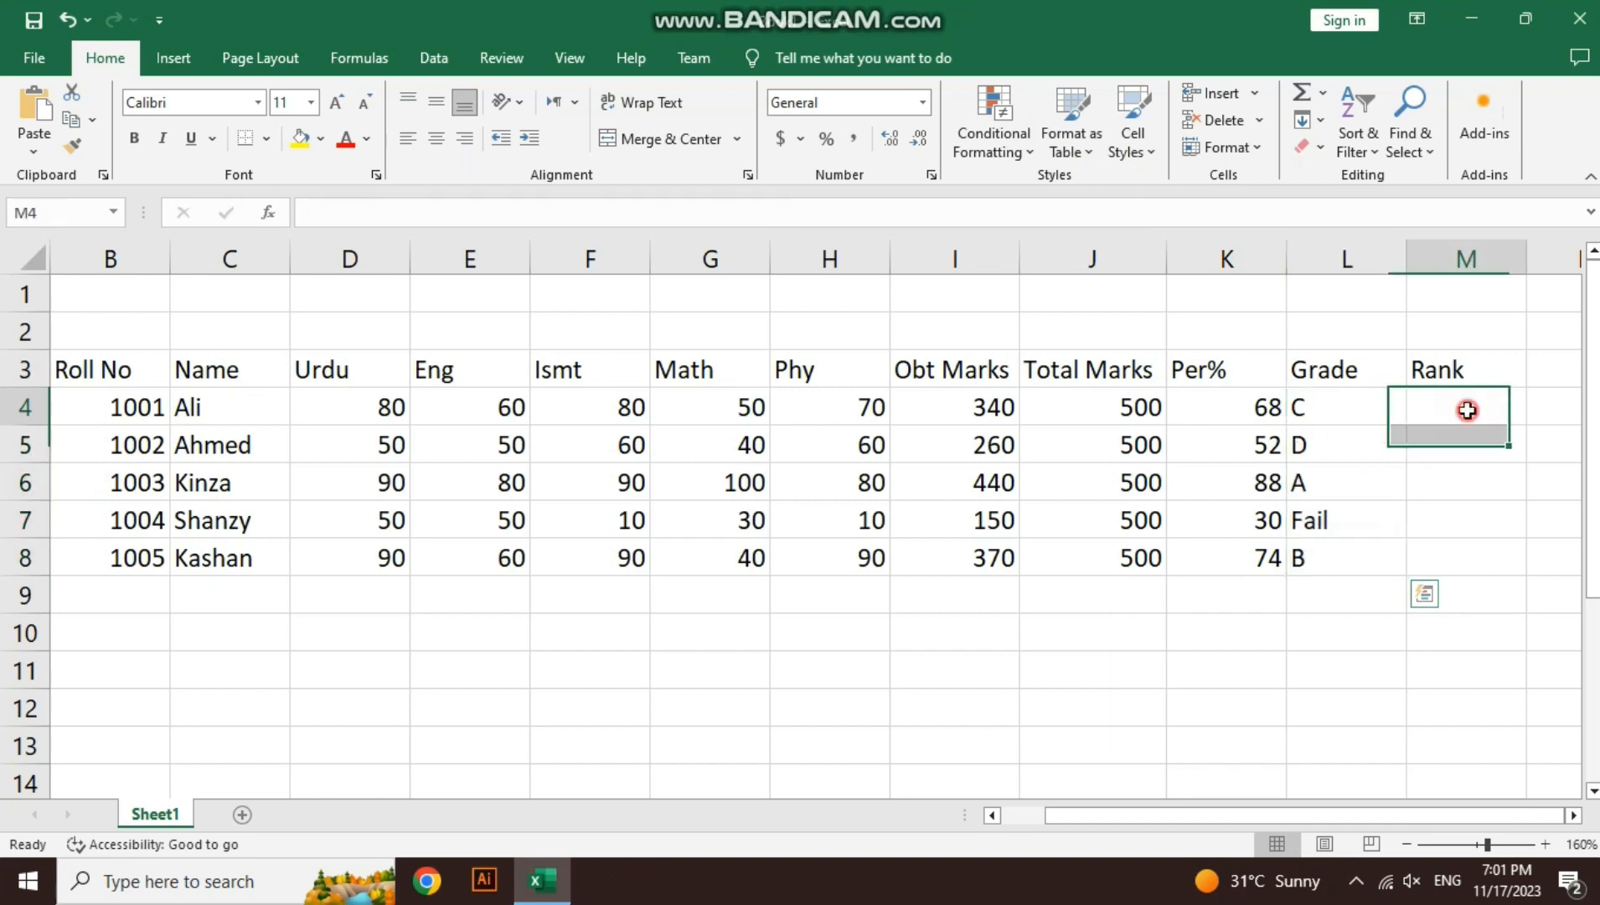
type("=rank")
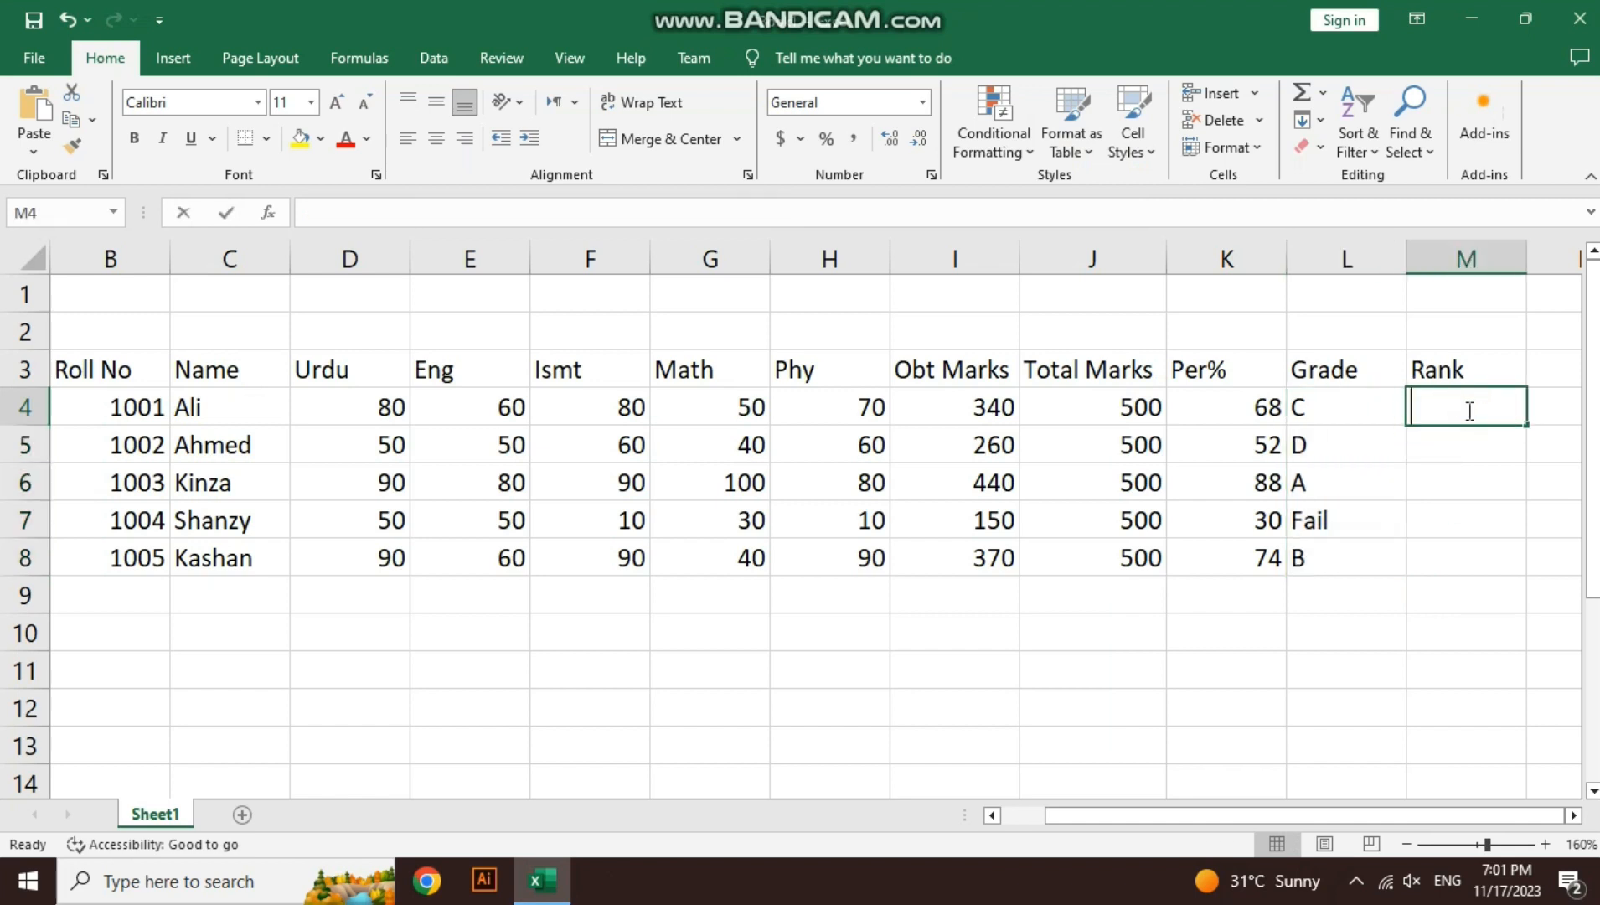
key("Down")
key("Down")
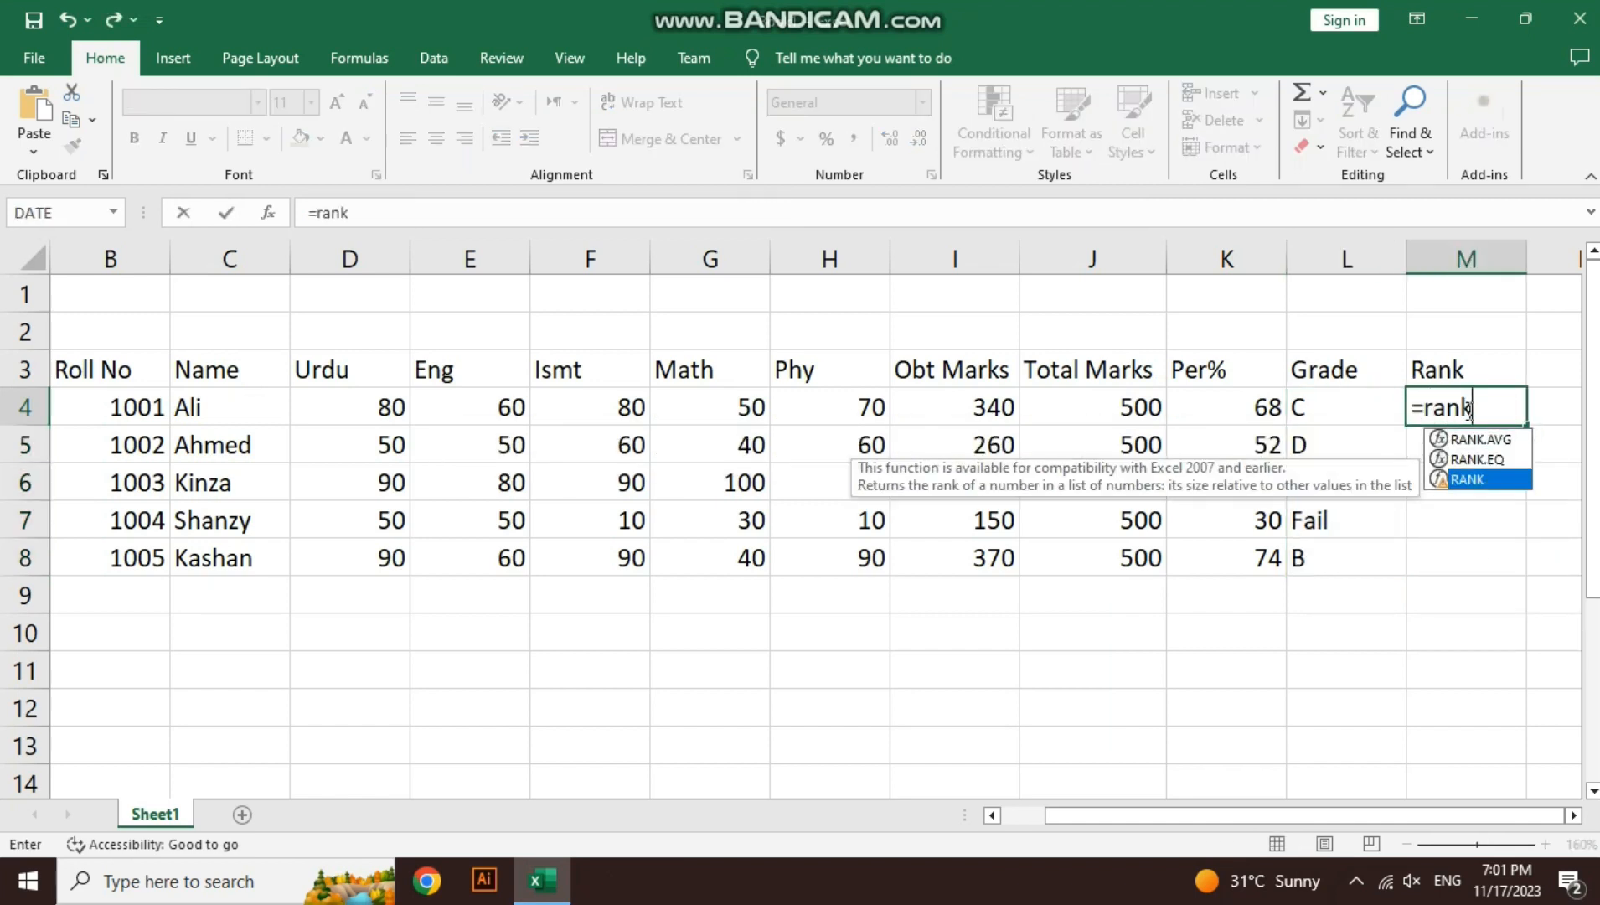
key("Tab")
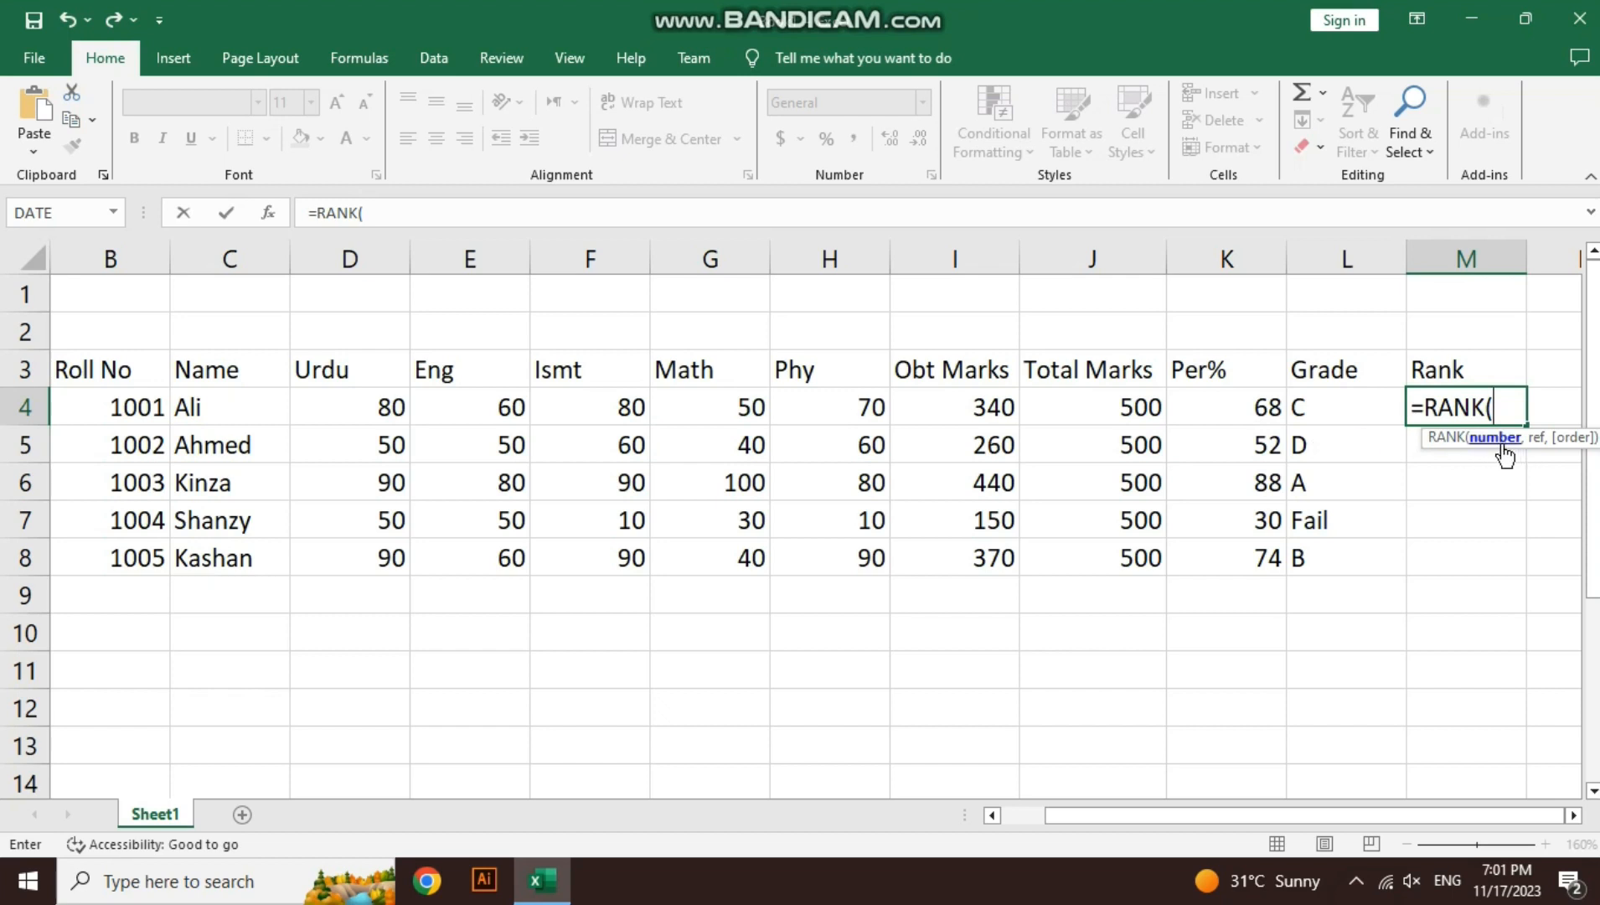
left_click(1261, 405)
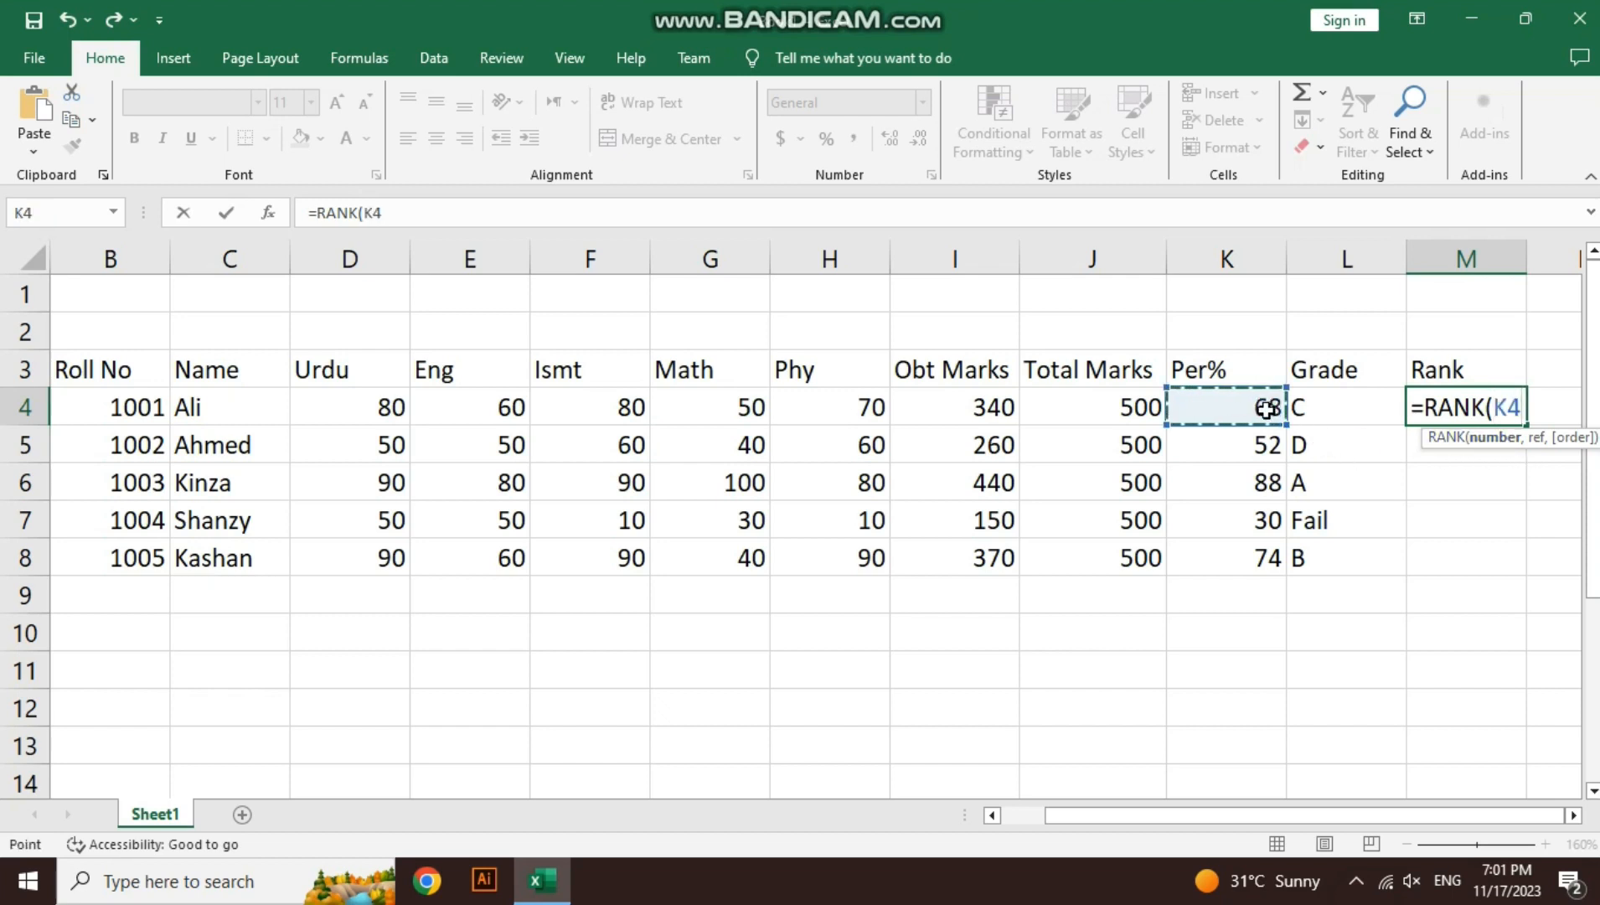
type(",")
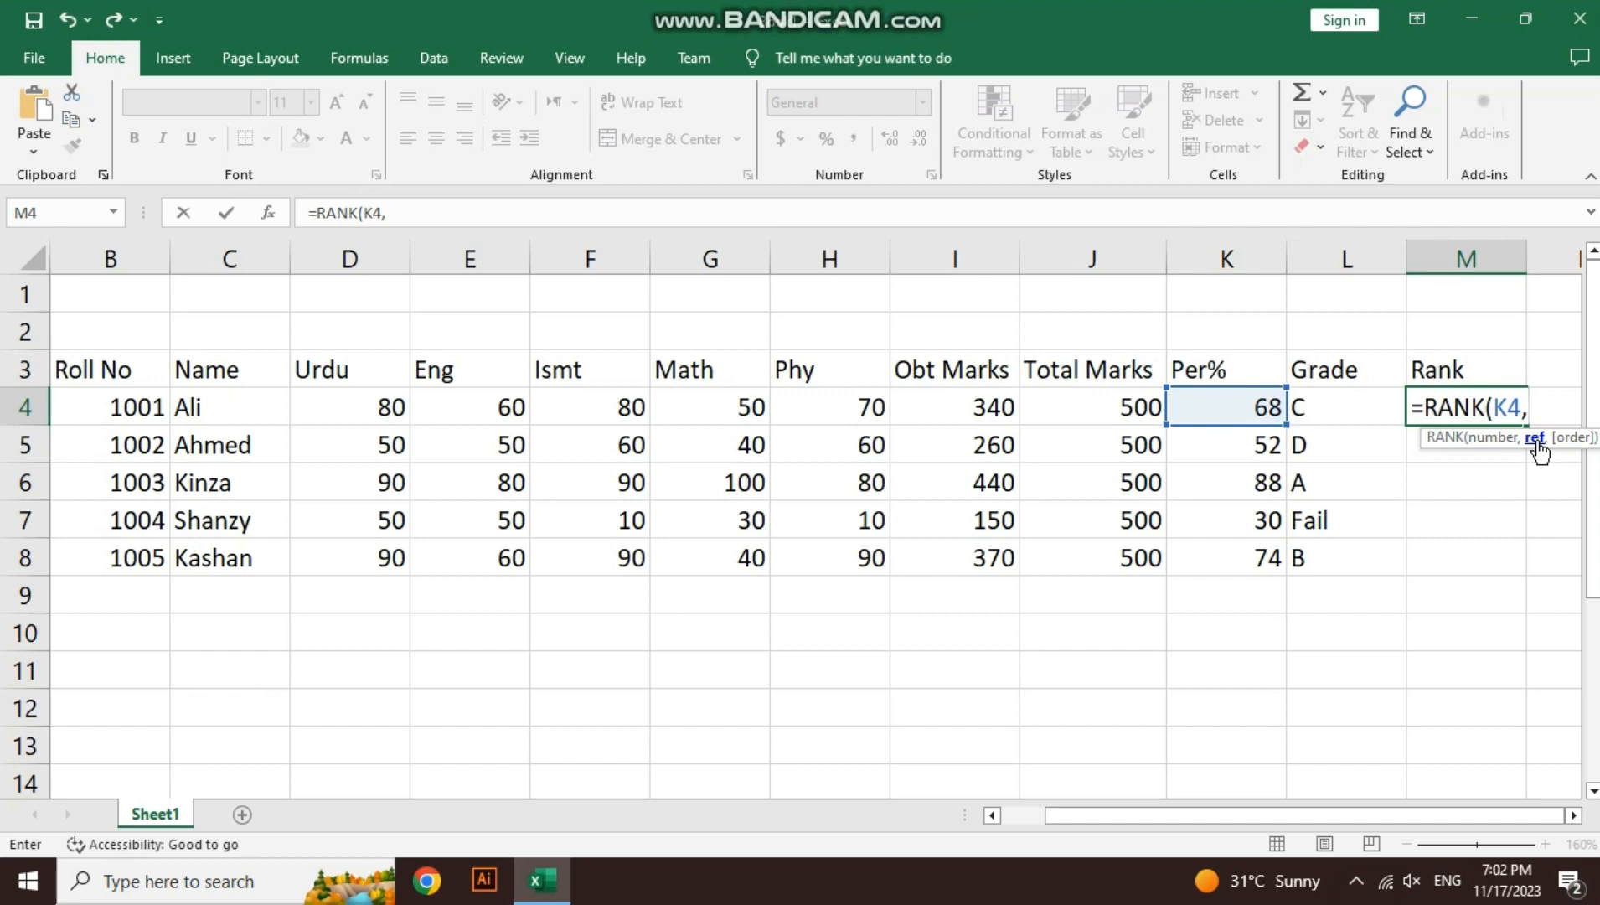
left_click_drag(1236, 405, 1232, 552)
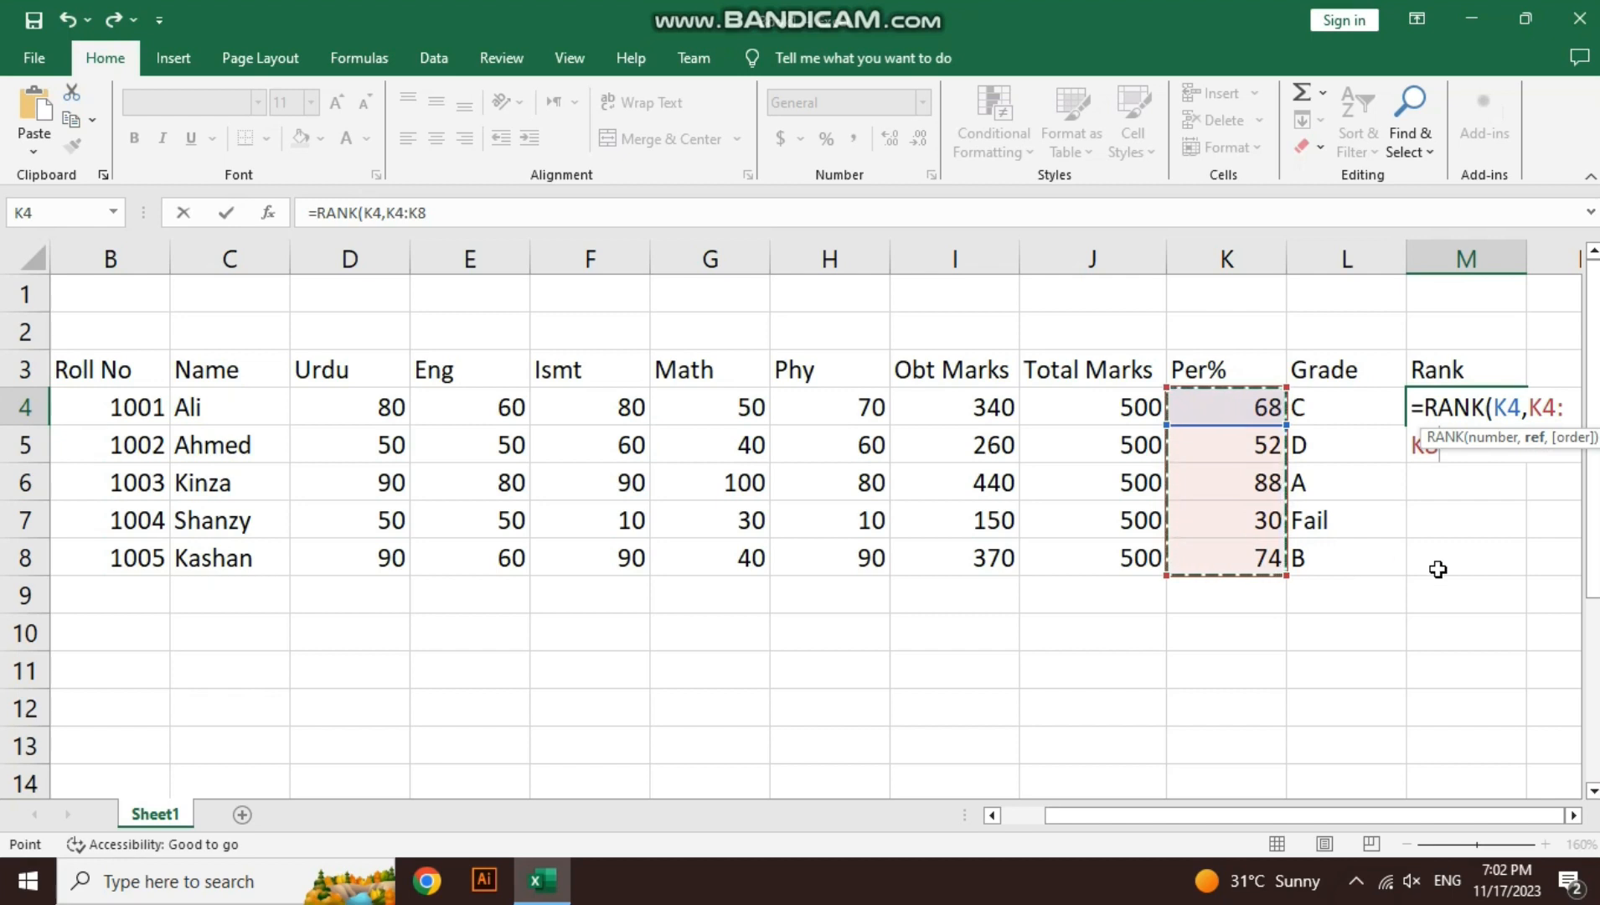
type(",")
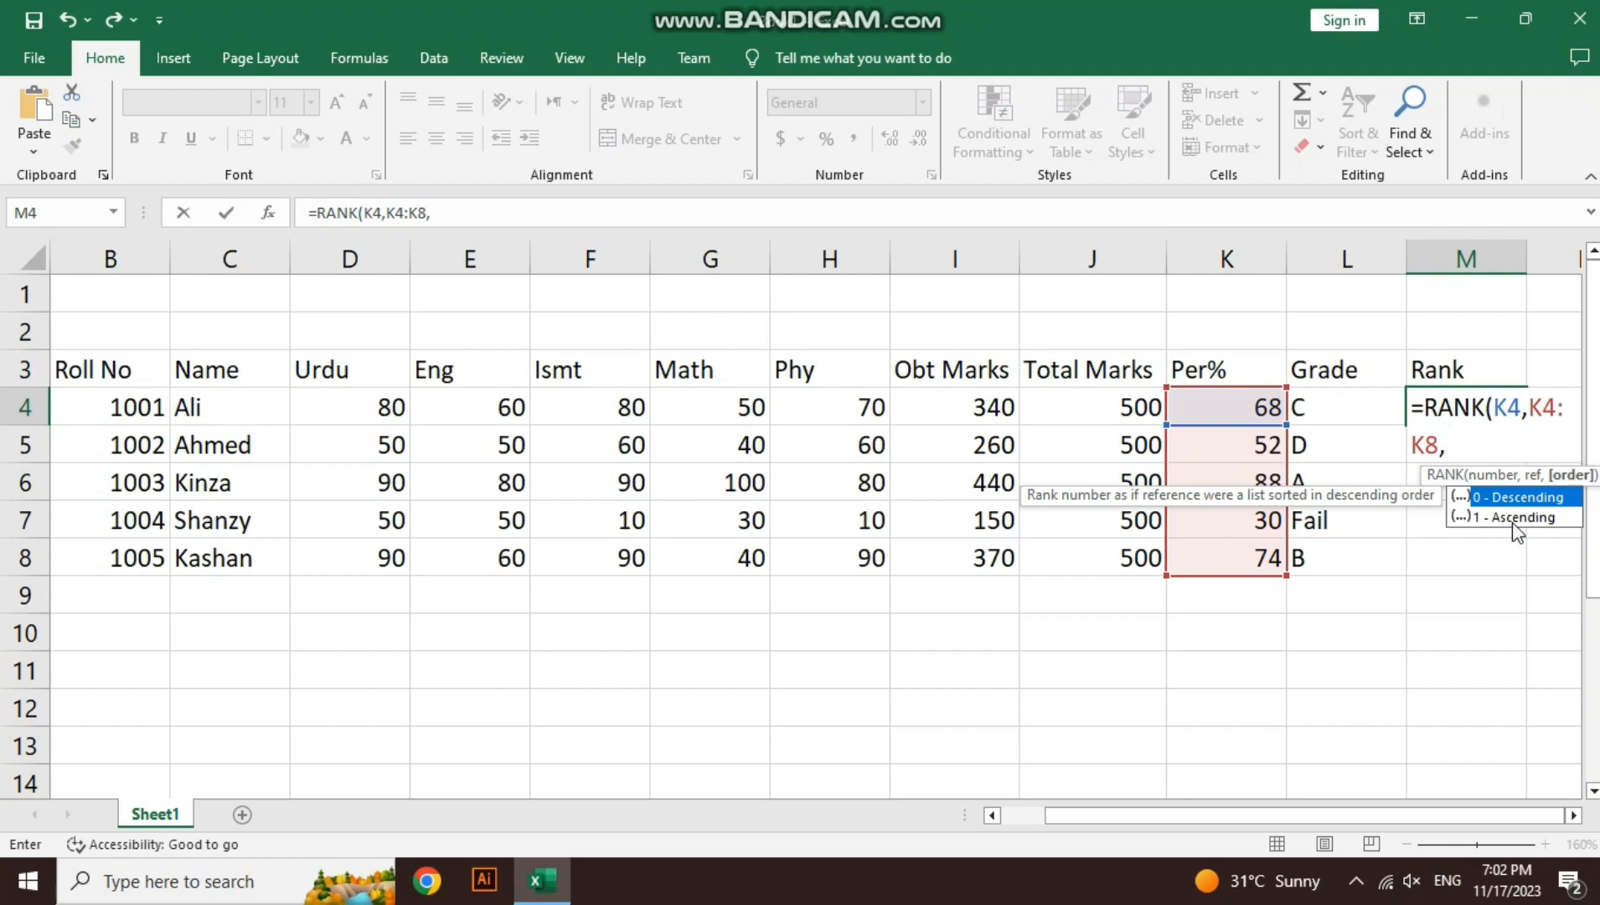
type("0)")
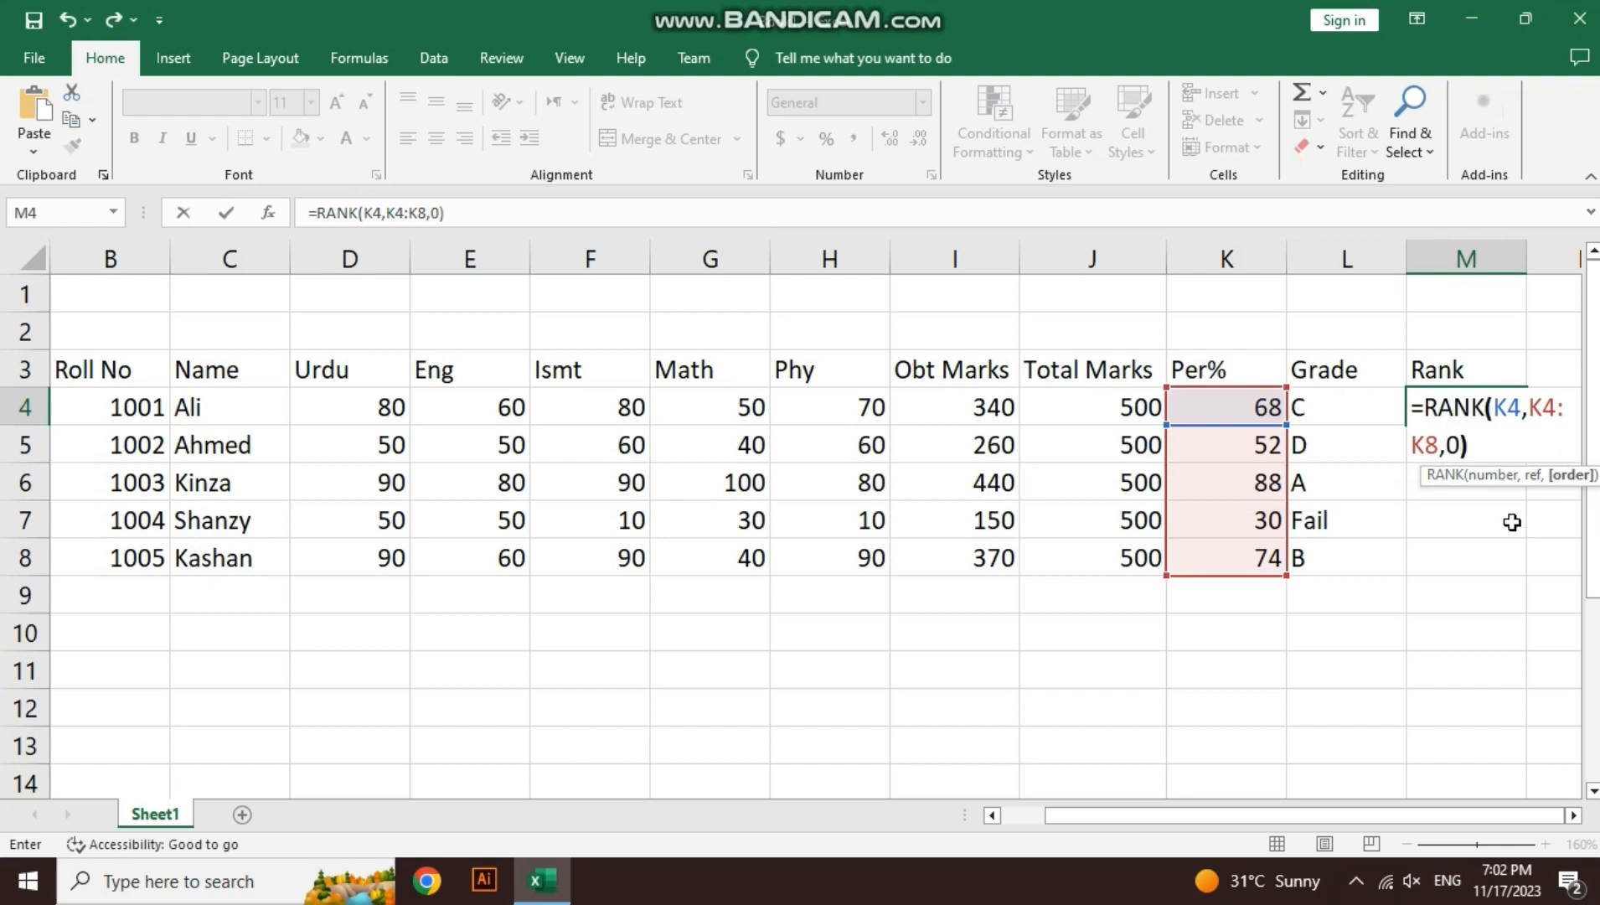
key("Return")
key("Up")
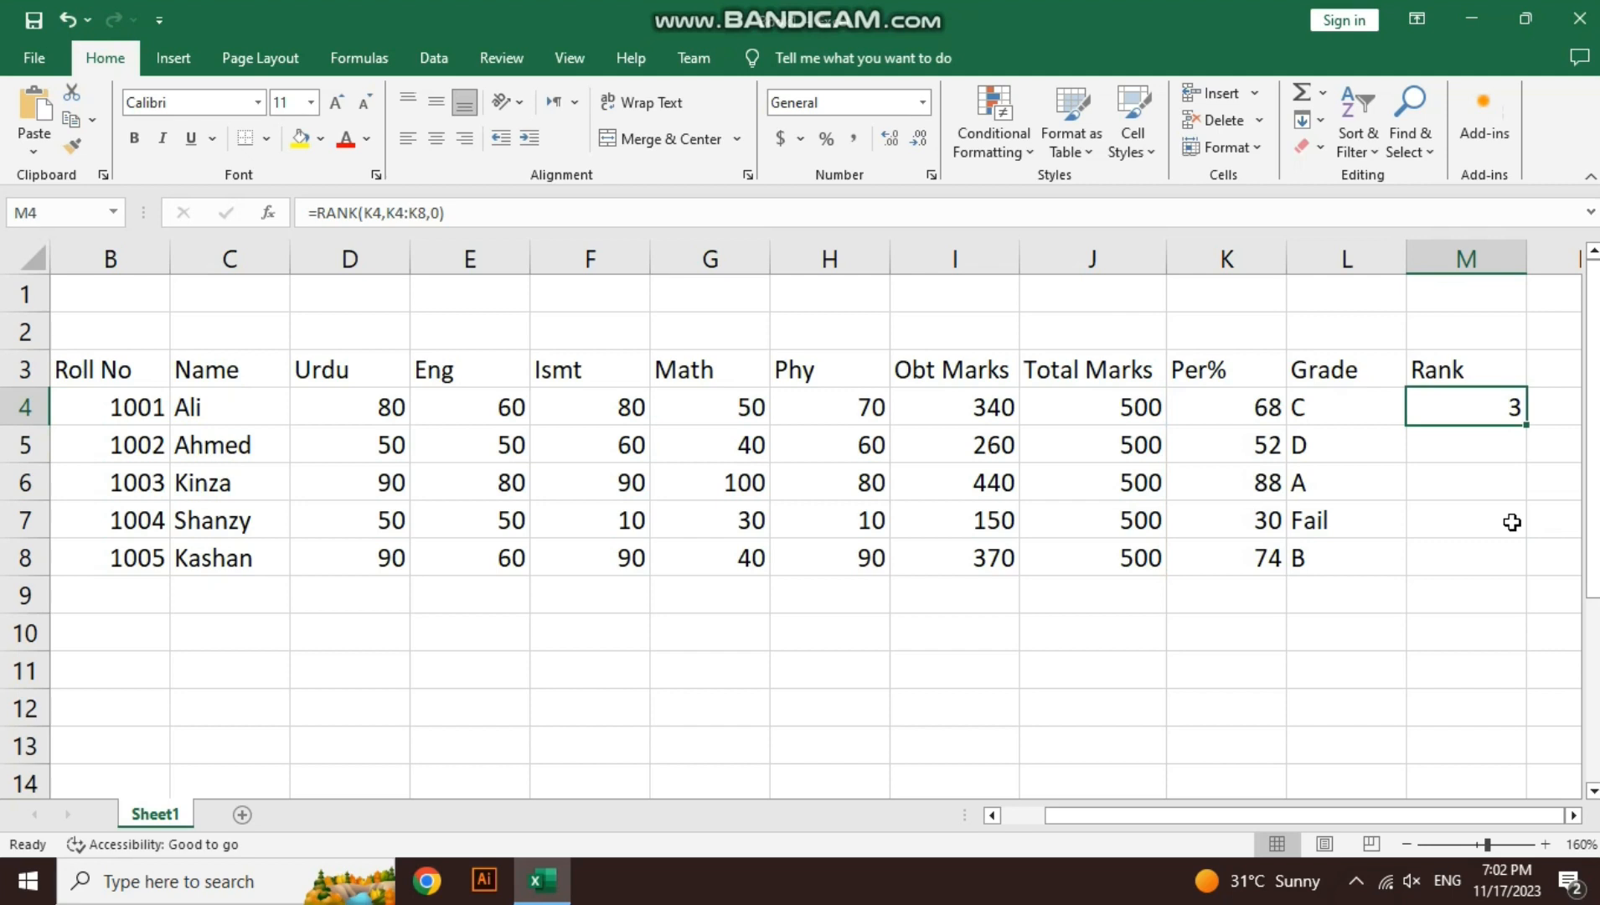
Rank the second student by obtained marks in descending order by entering =RANK(I5,I4:I8,0) in M5
key("Down")
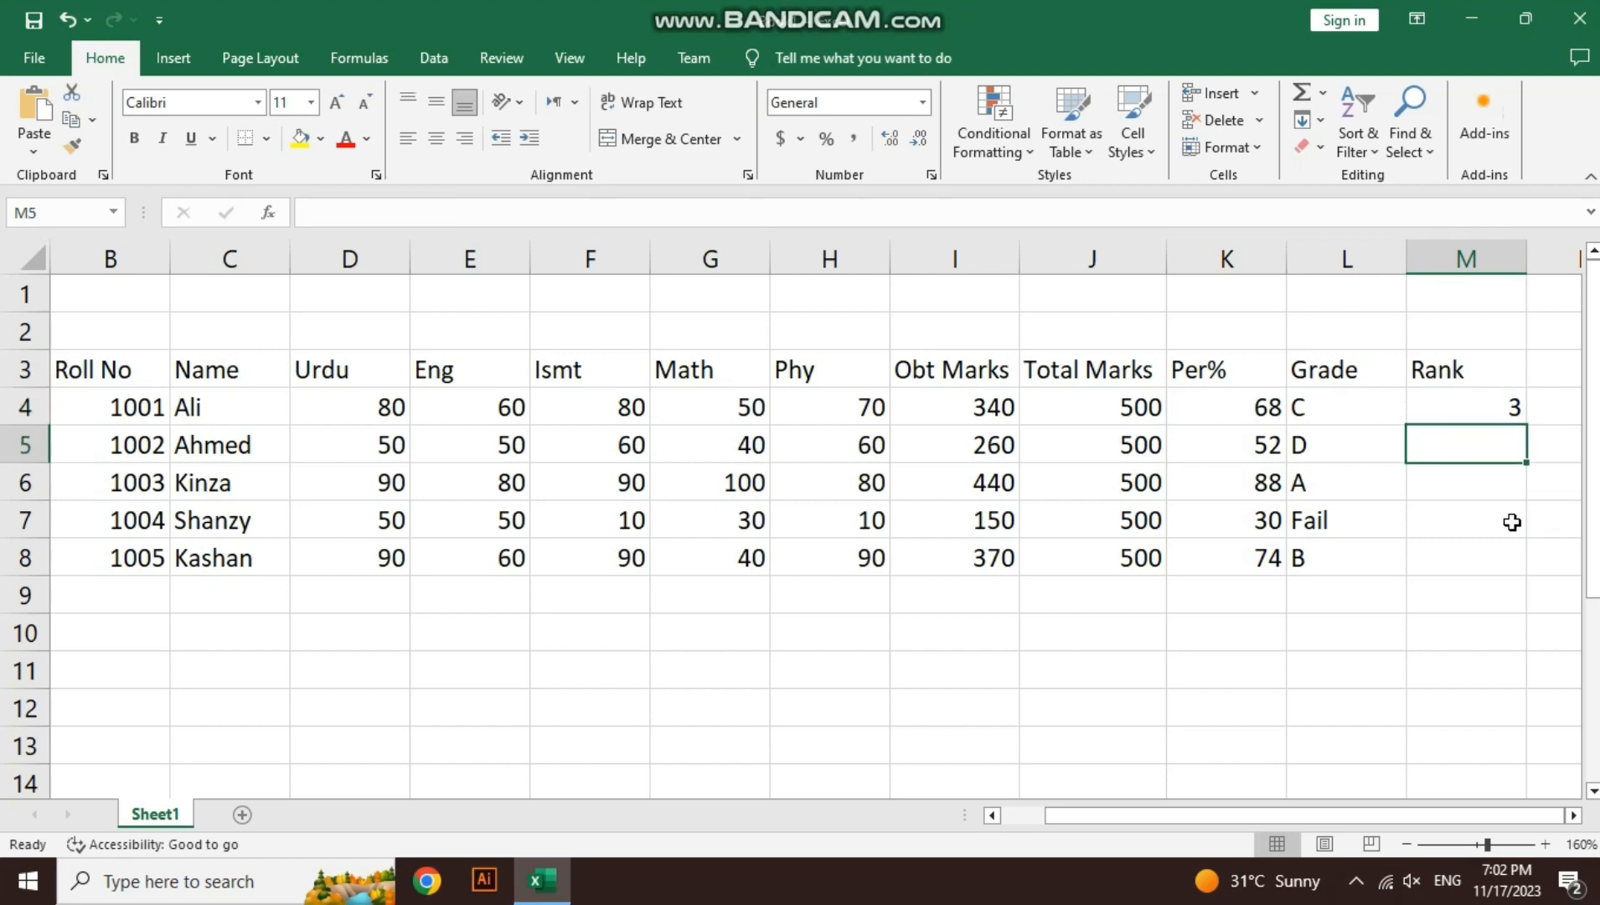
type("=")
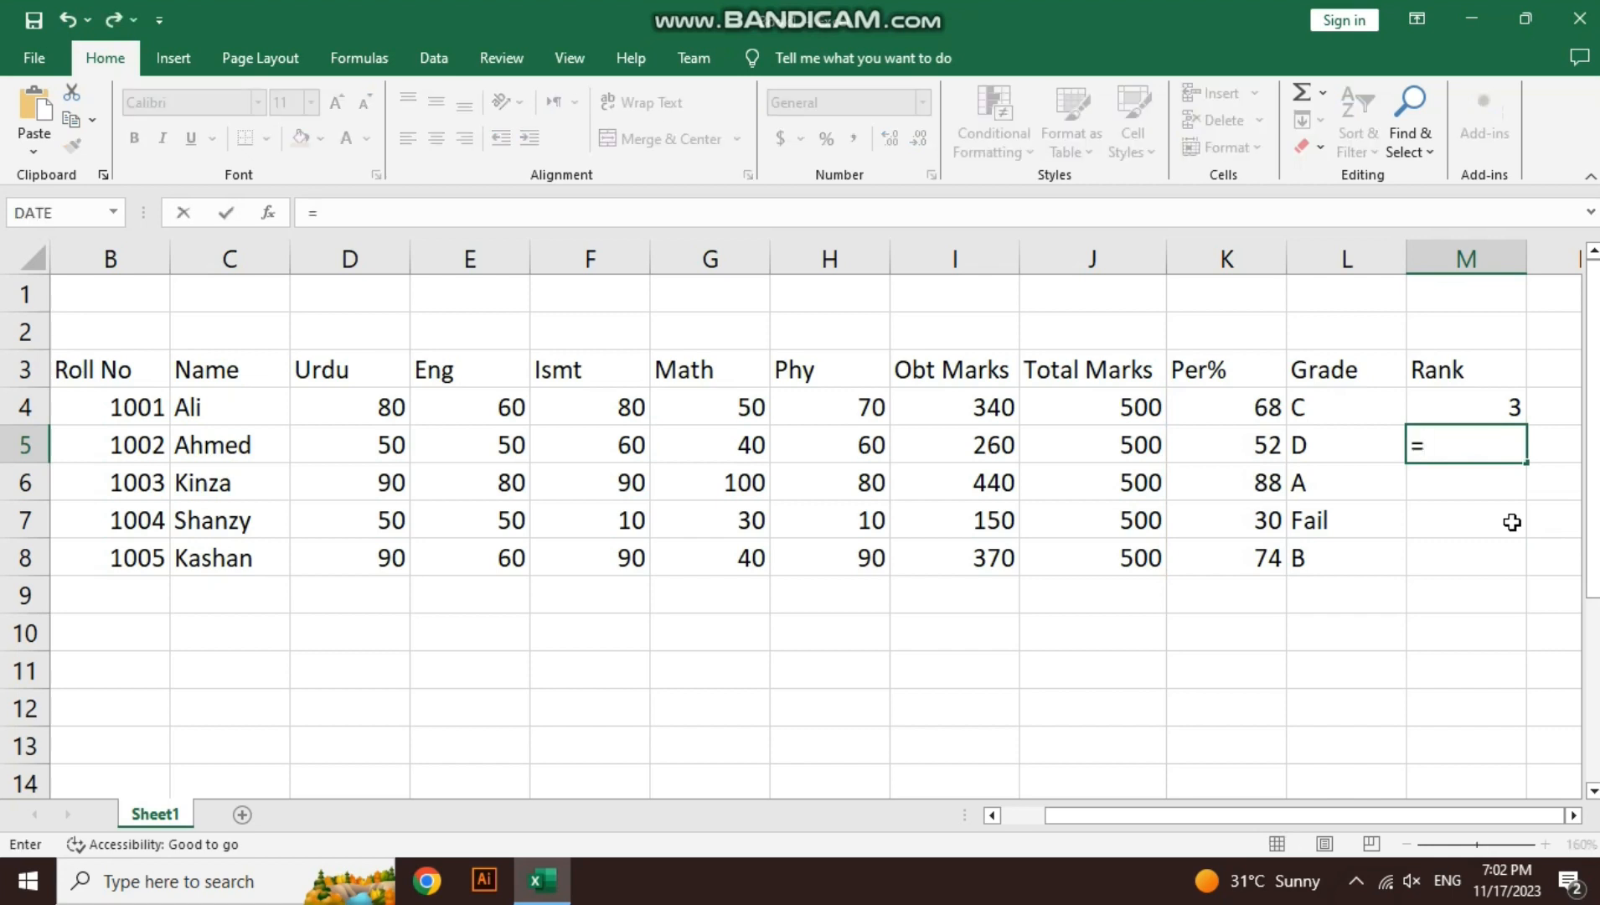
type("rank(")
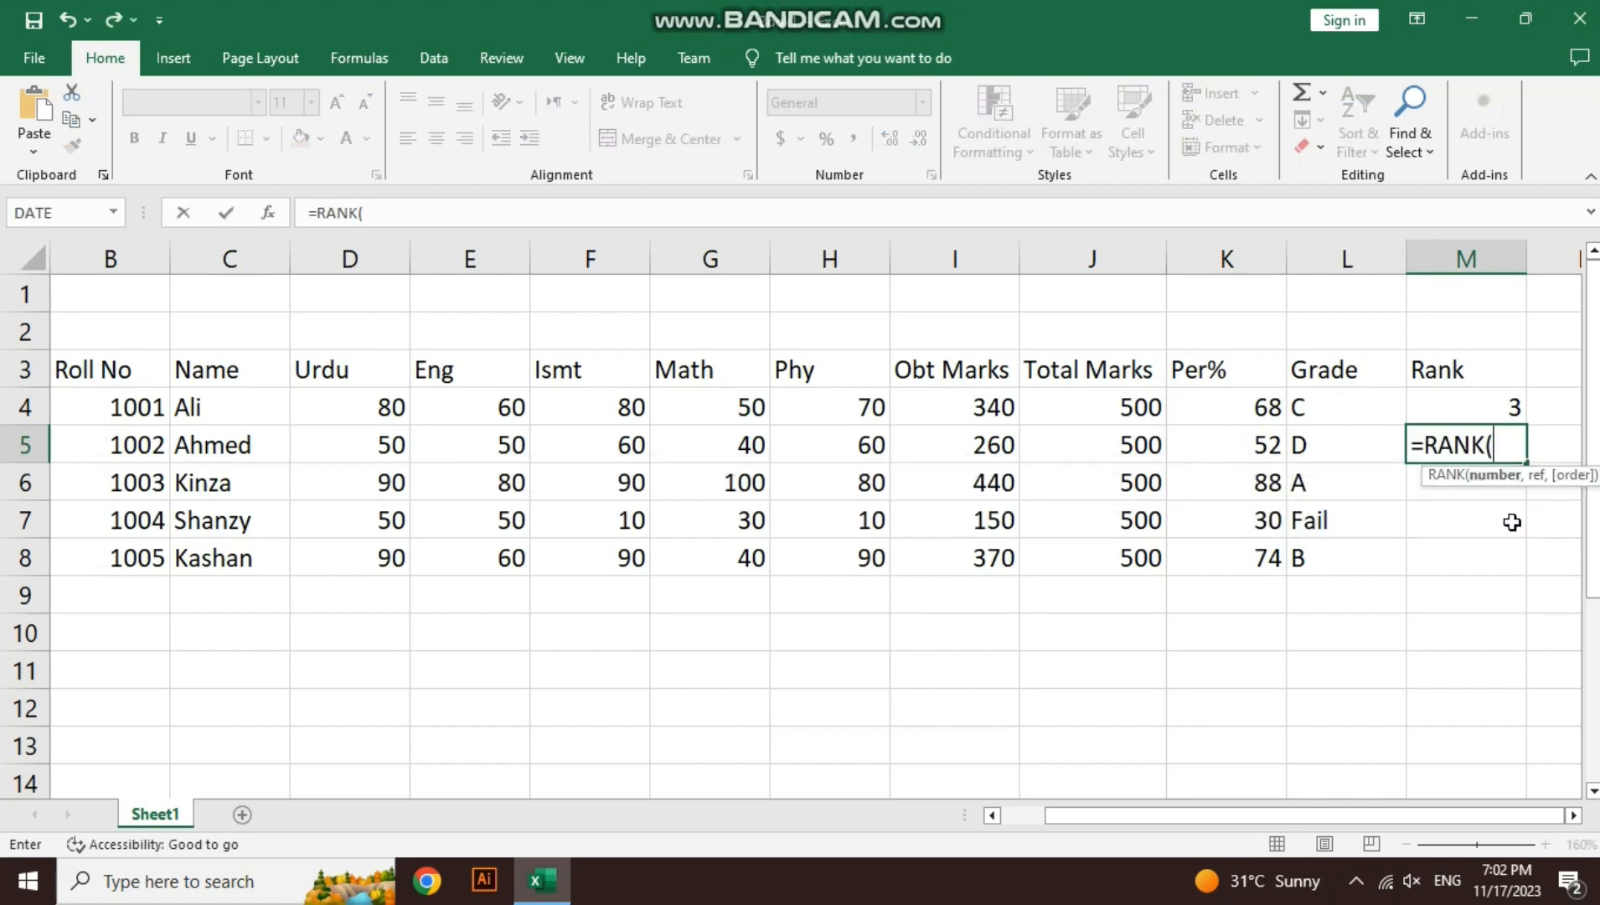
key("Left")
key("Left")
key("Left")
key("Left")
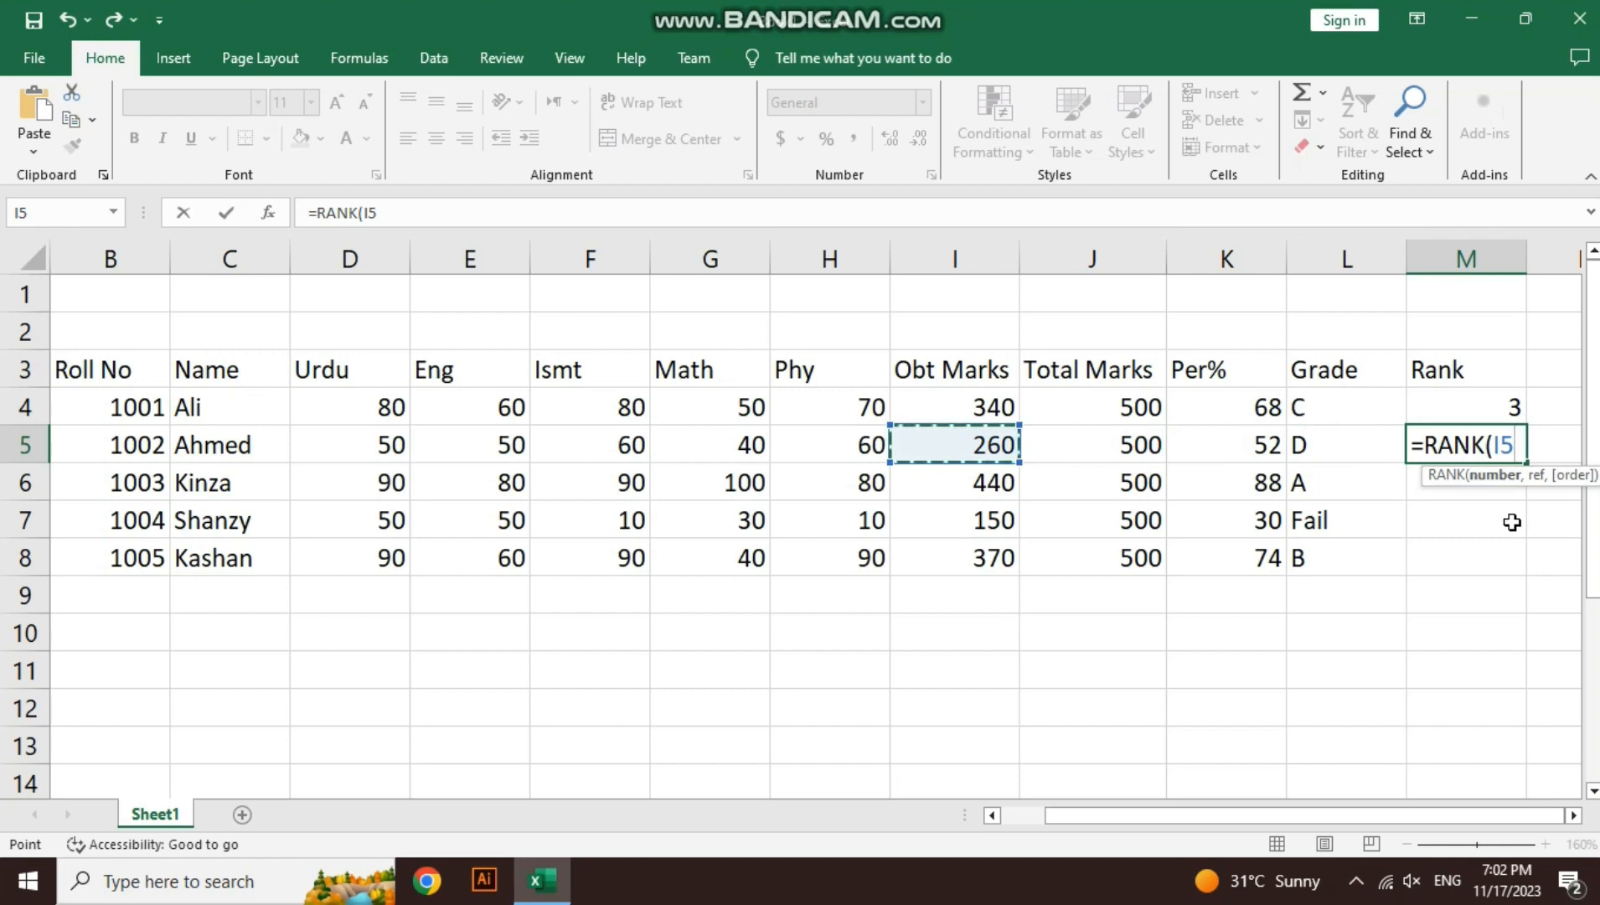
type(",")
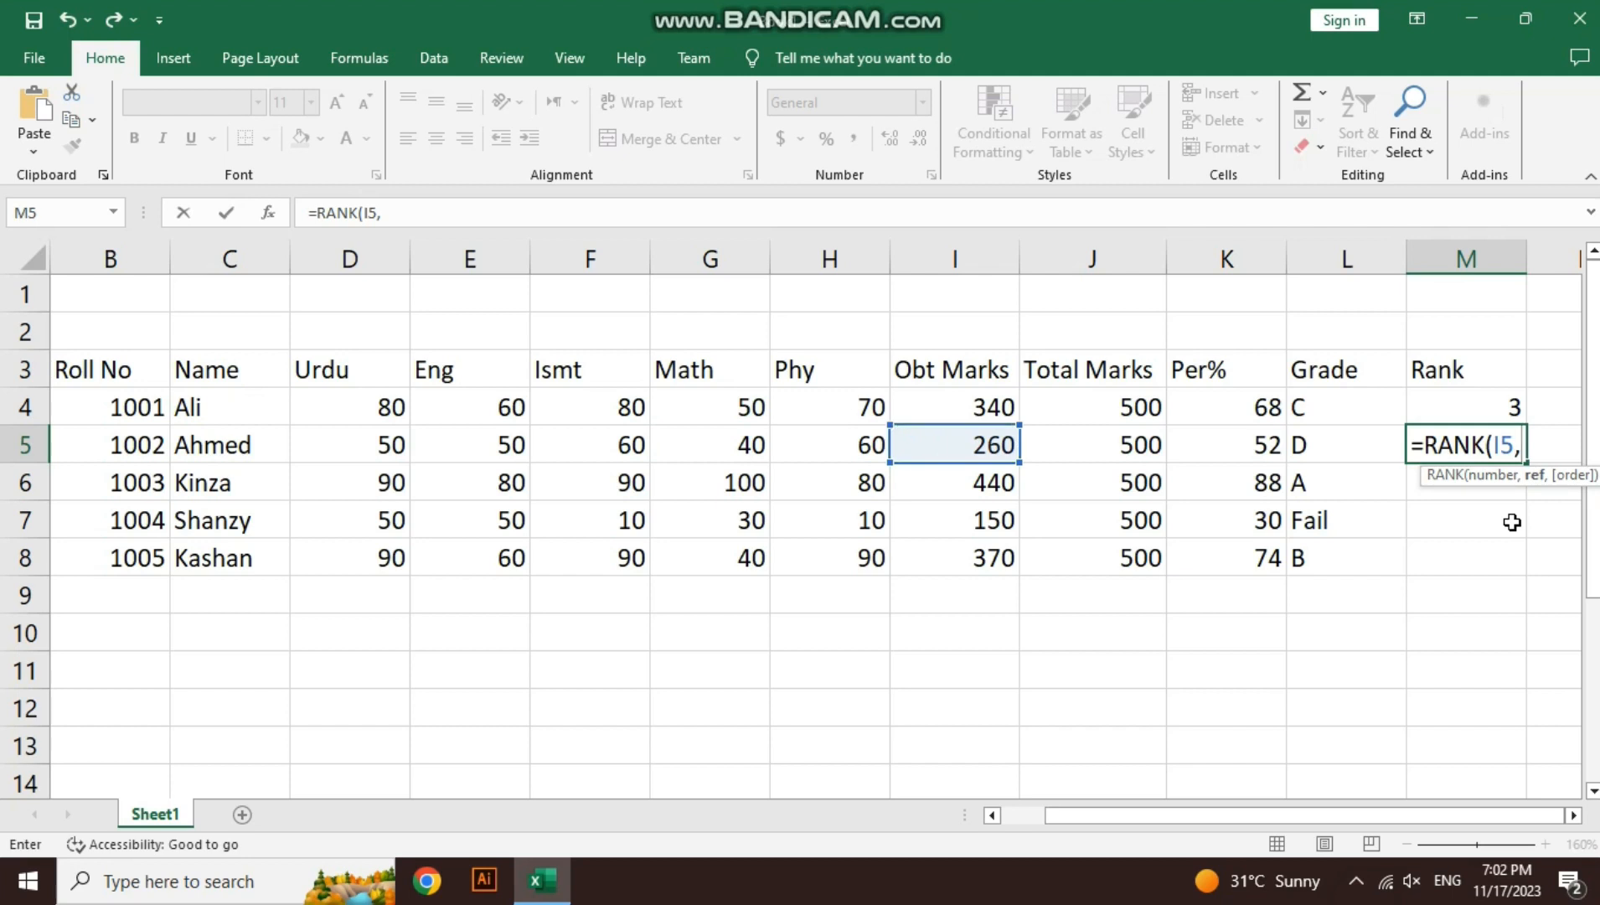
key("Left")
key("Left")
key("Left")
key("Left")
key("Up")
key("shift+Down")
key("shift+Down")
key("shift+Down")
key("shift+Down")
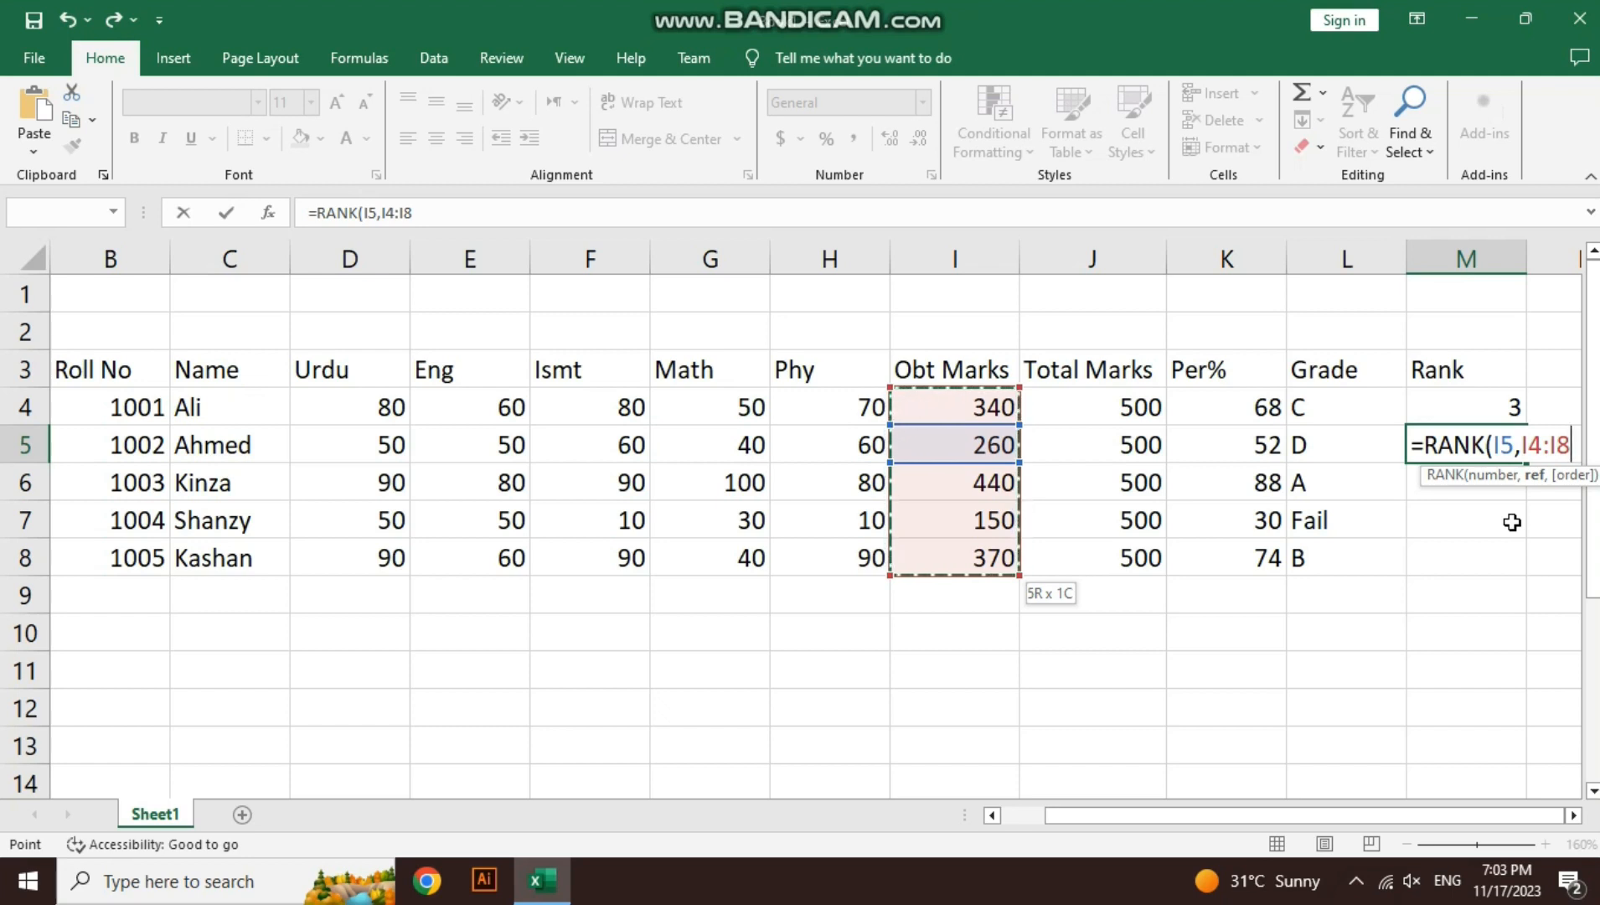
type(",0")
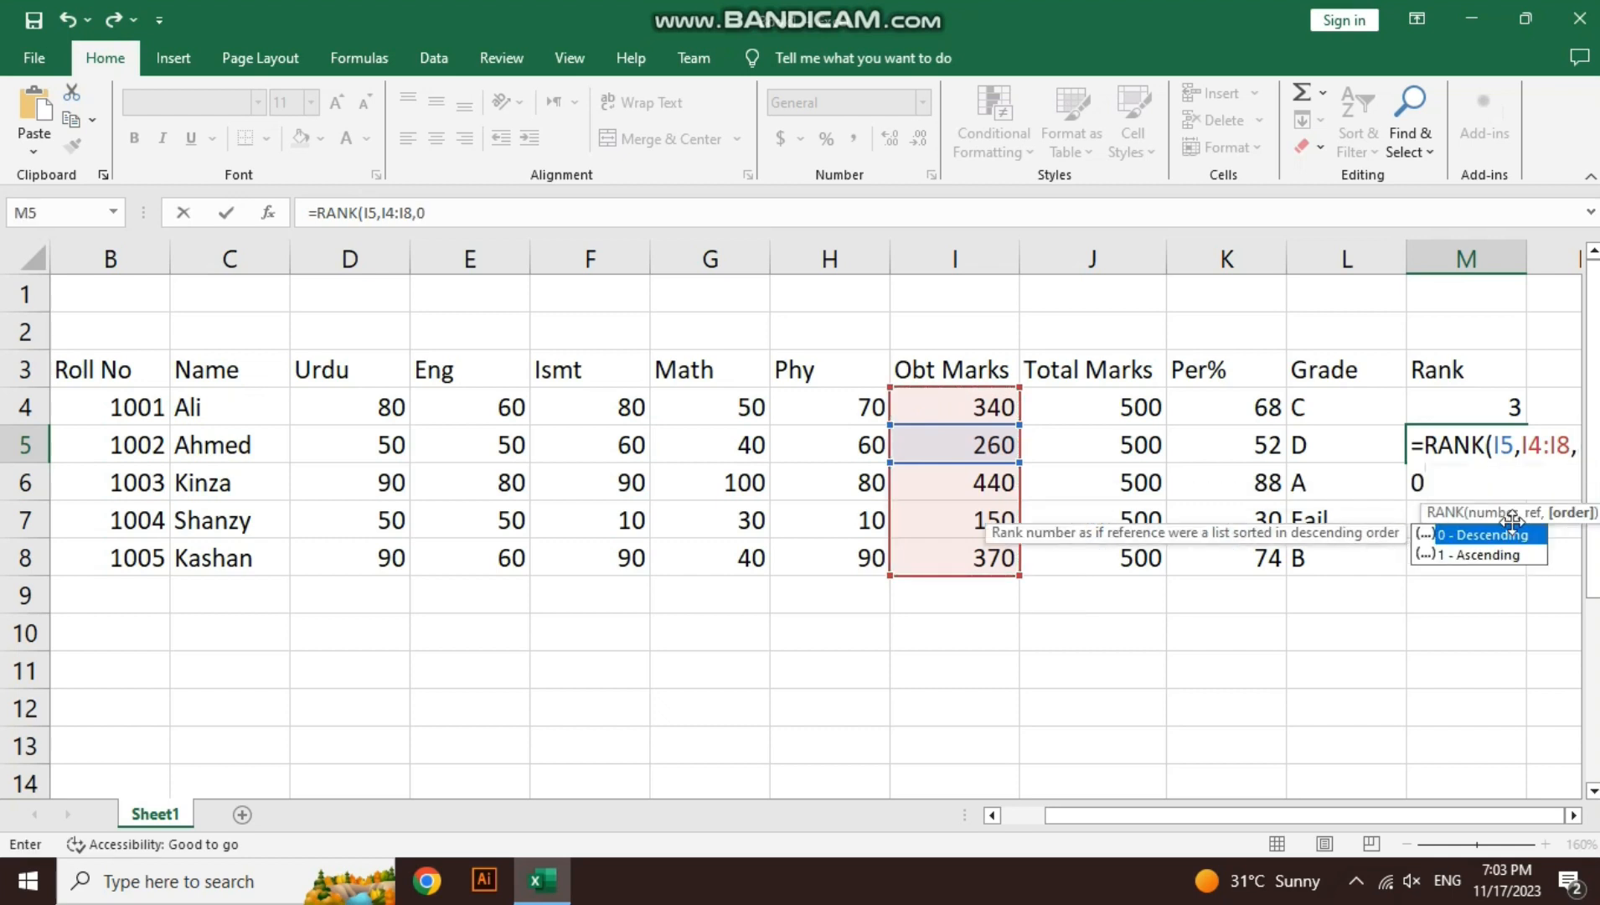
type(")")
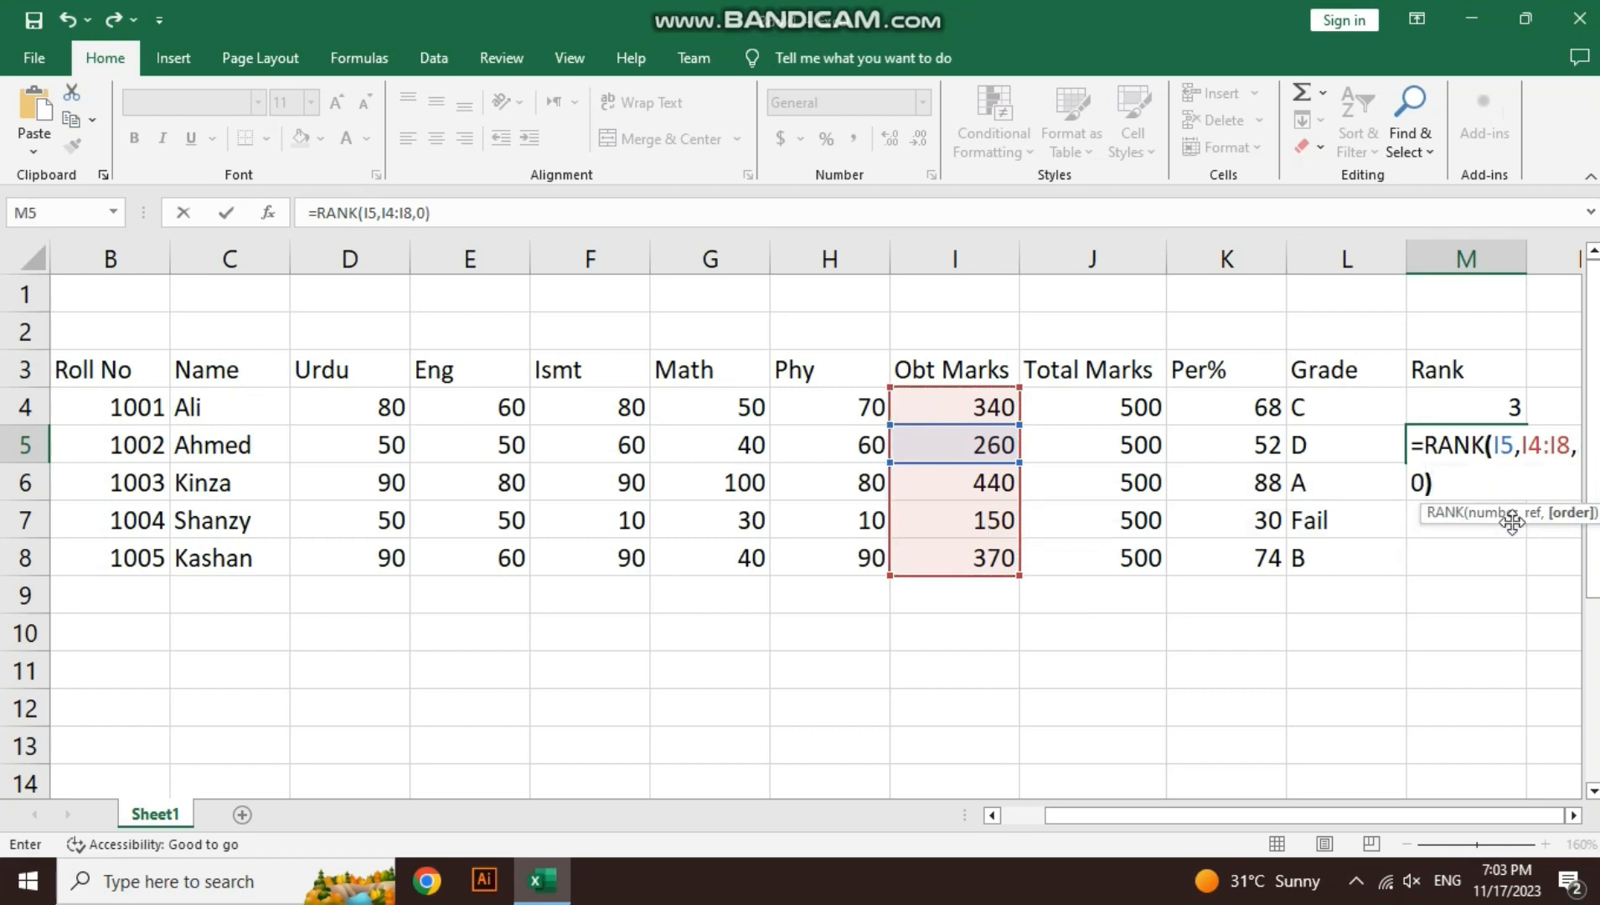
key("Return")
key("Up")
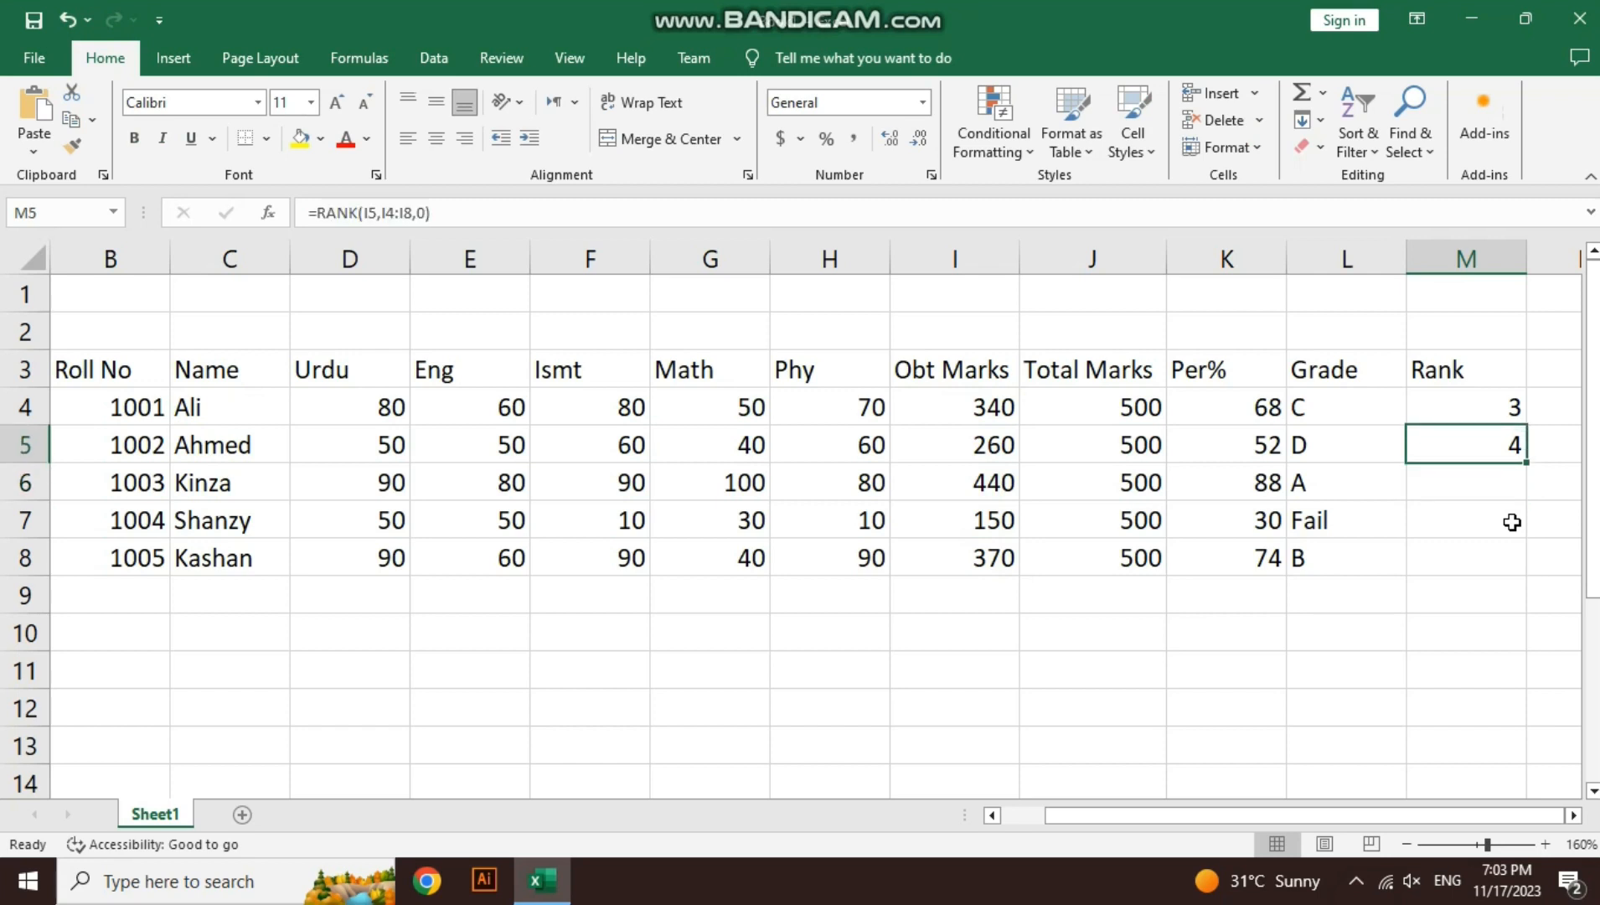
Fill the rank formula from M5 down to M8
key("Left")
key("Right")
left_click_drag(1526, 463, 1532, 576)
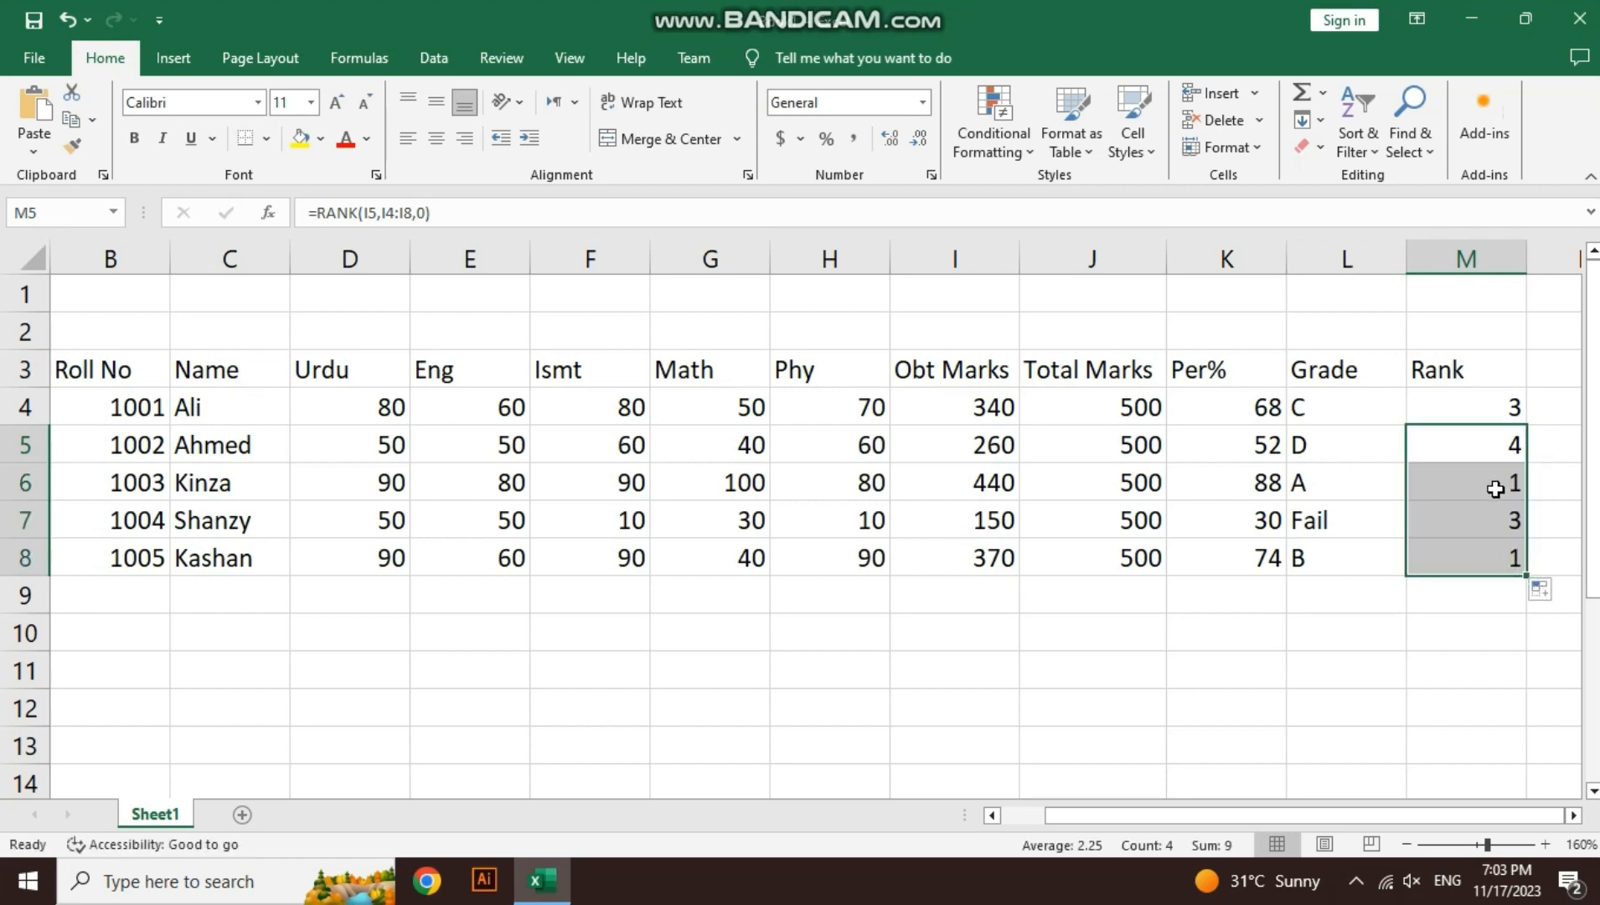
Examine which obtained-marks ranges the copied RANK formulas in M6, M7 and M8 refer to
double_click(1495, 486)
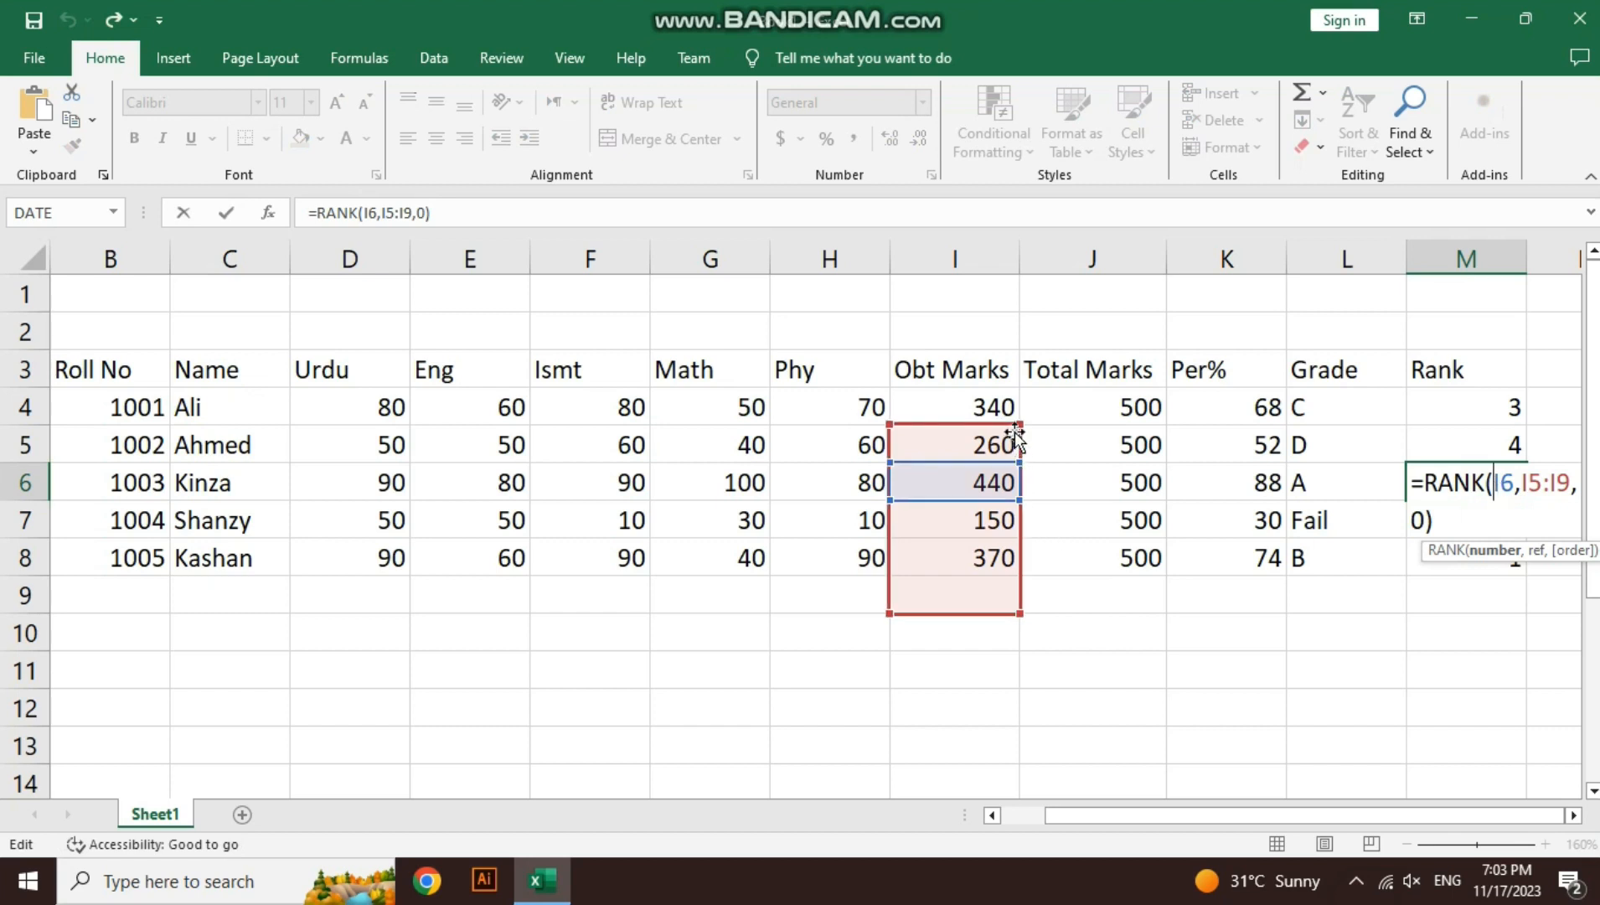
key("Return")
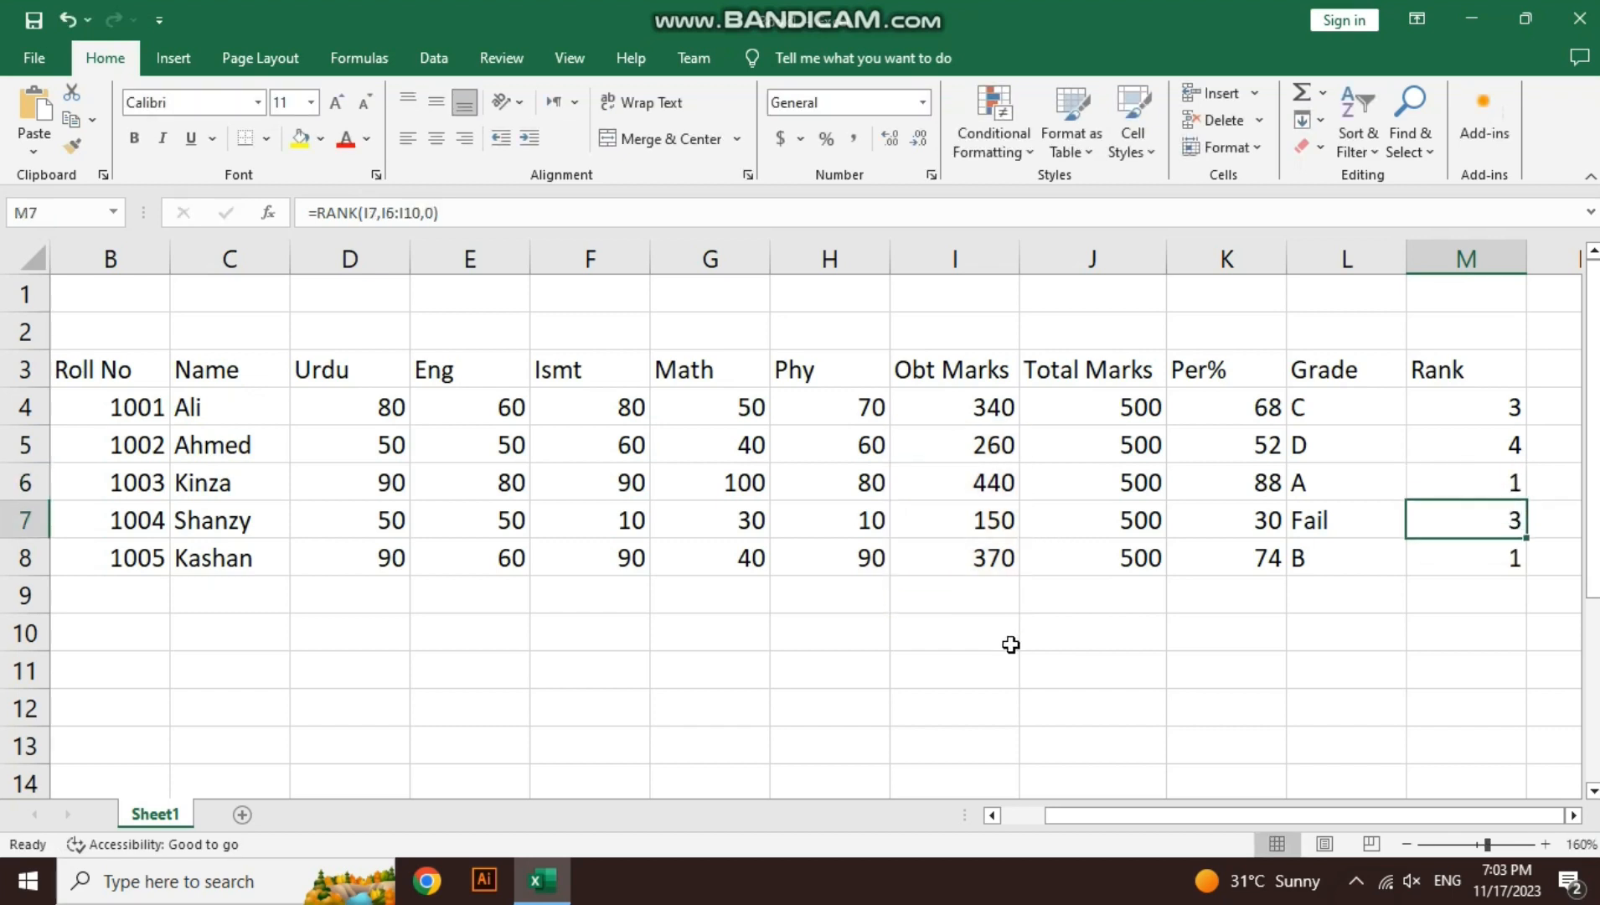
key("Down")
key("Left")
key("Right")
key("Up")
key("Left")
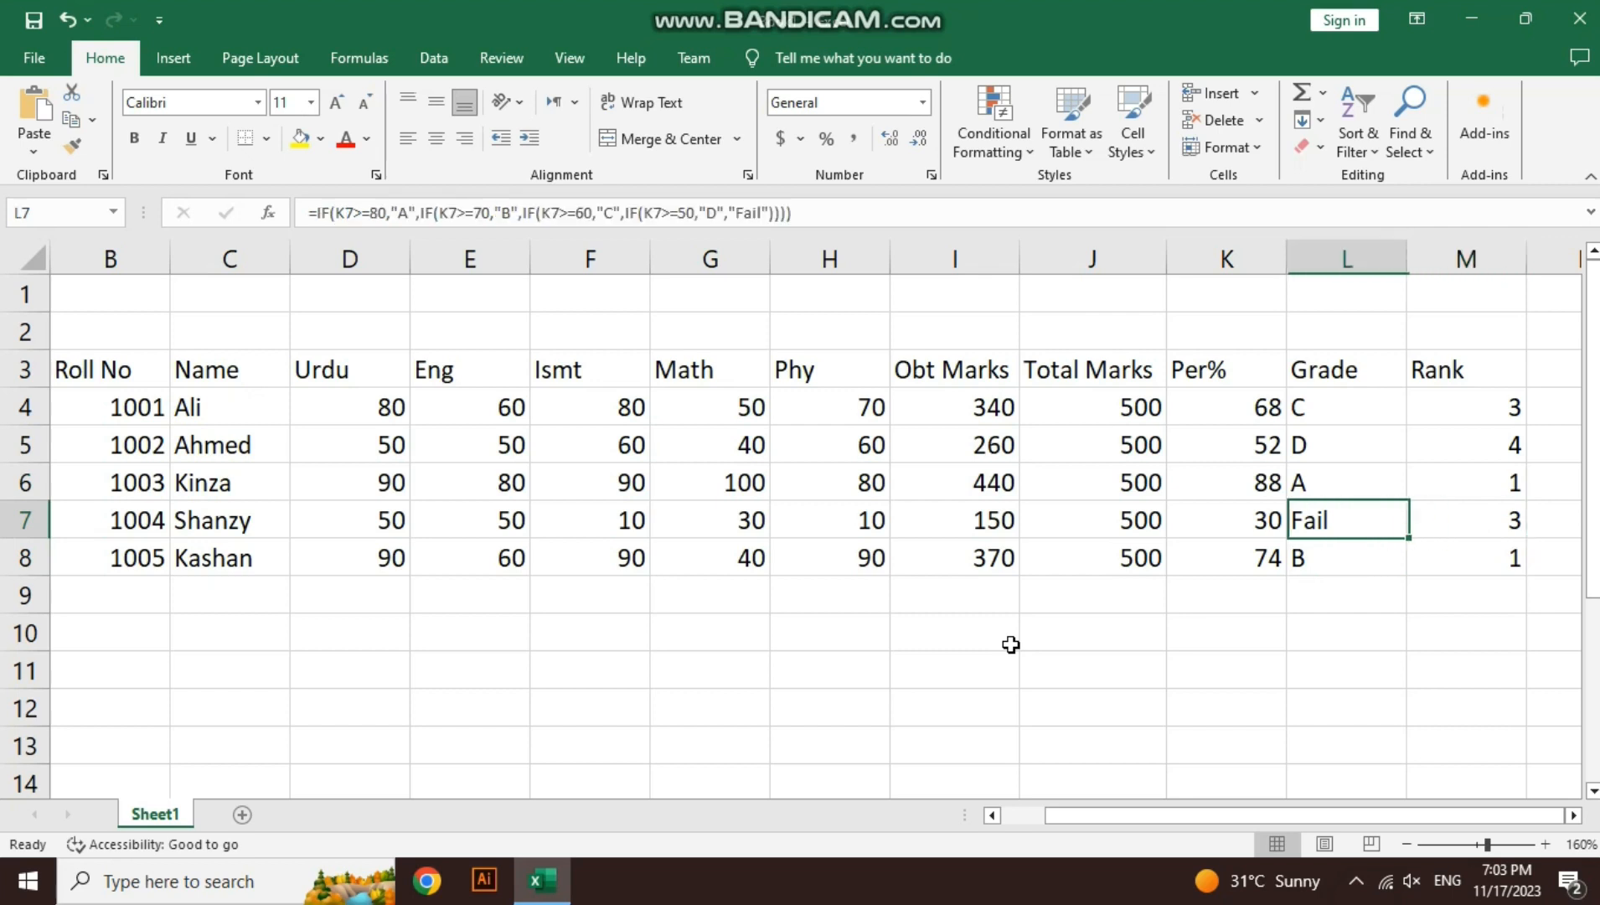
key("Right")
key("F2")
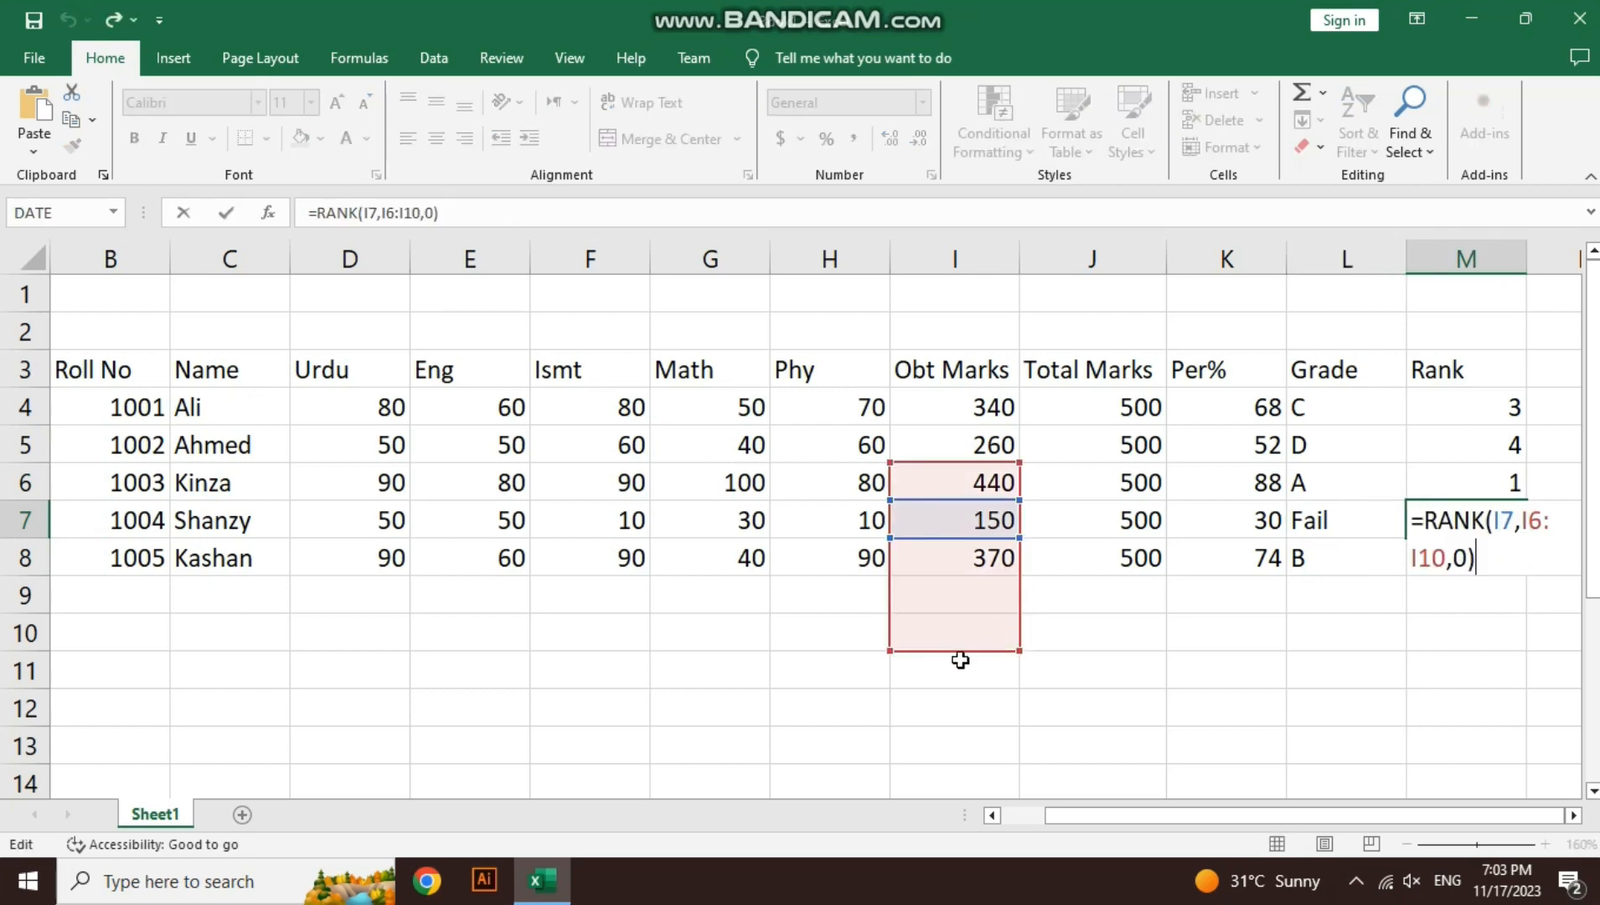
key("Return")
key("F2")
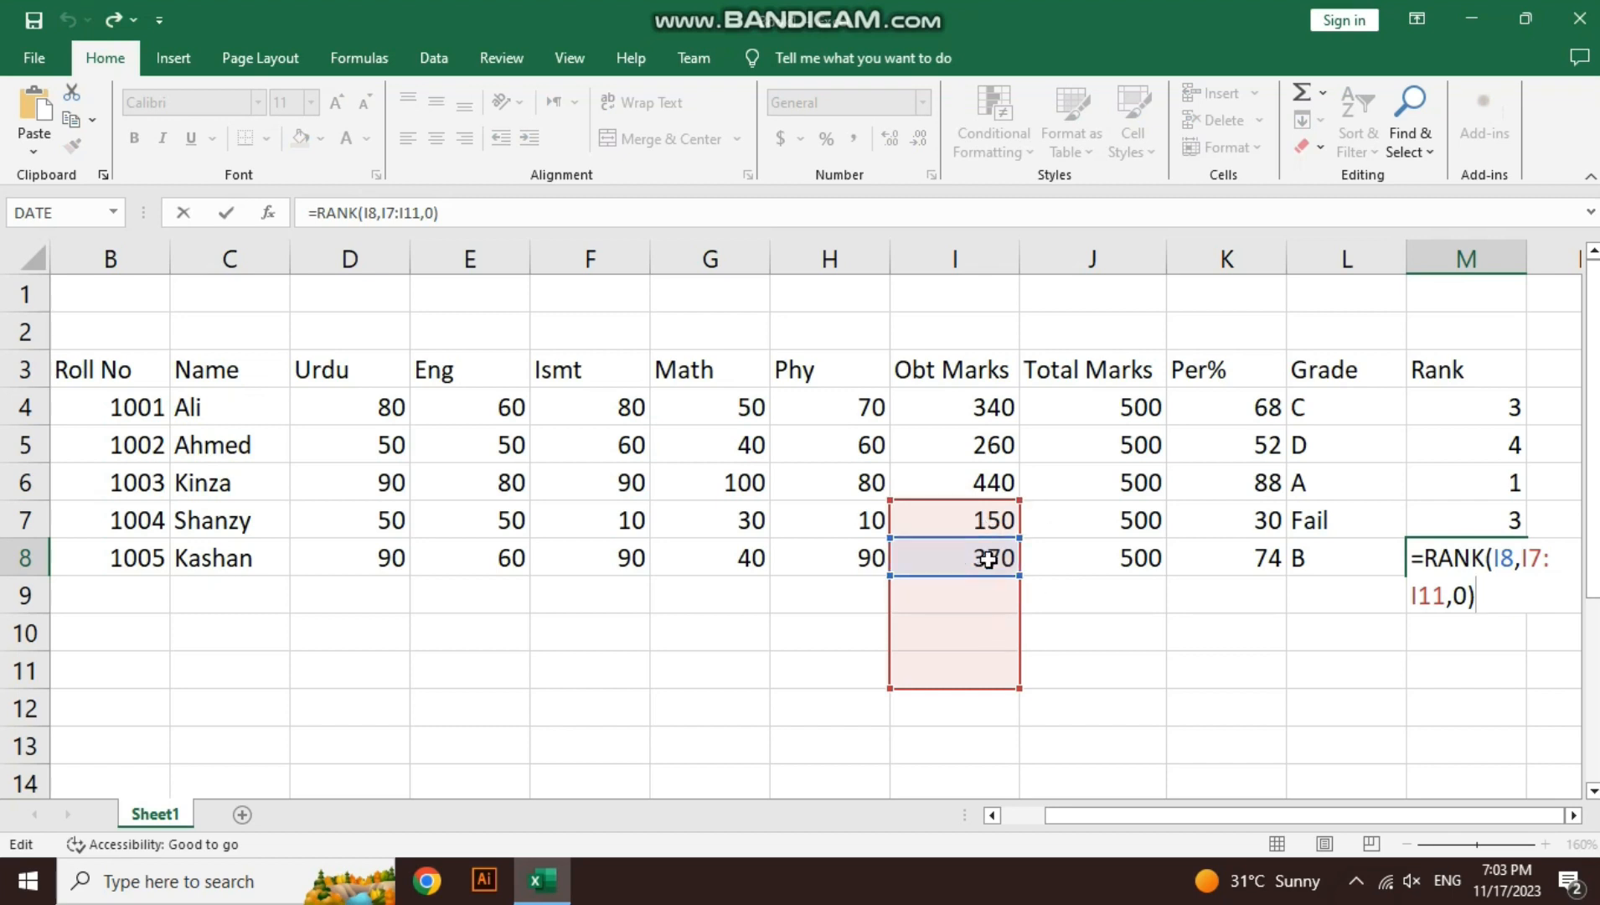
key("ctrl+Return")
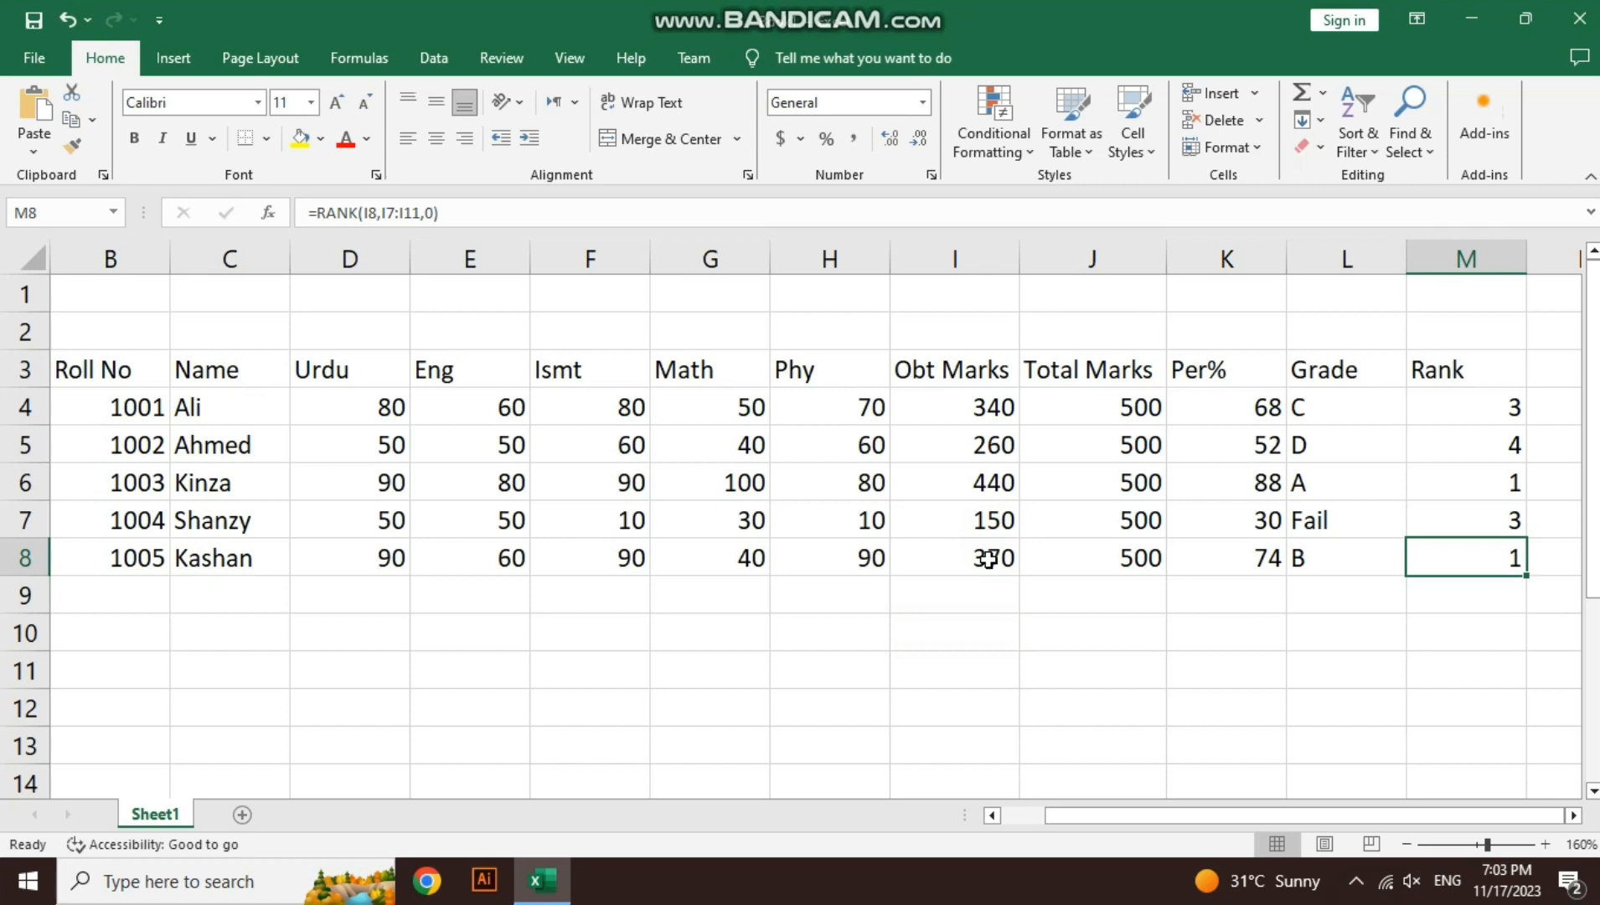
Clear the rank formulas from M5:M8
key("Up")
key("Up")
key("Up")
key("ctrl+shift+Down")
key("Delete")
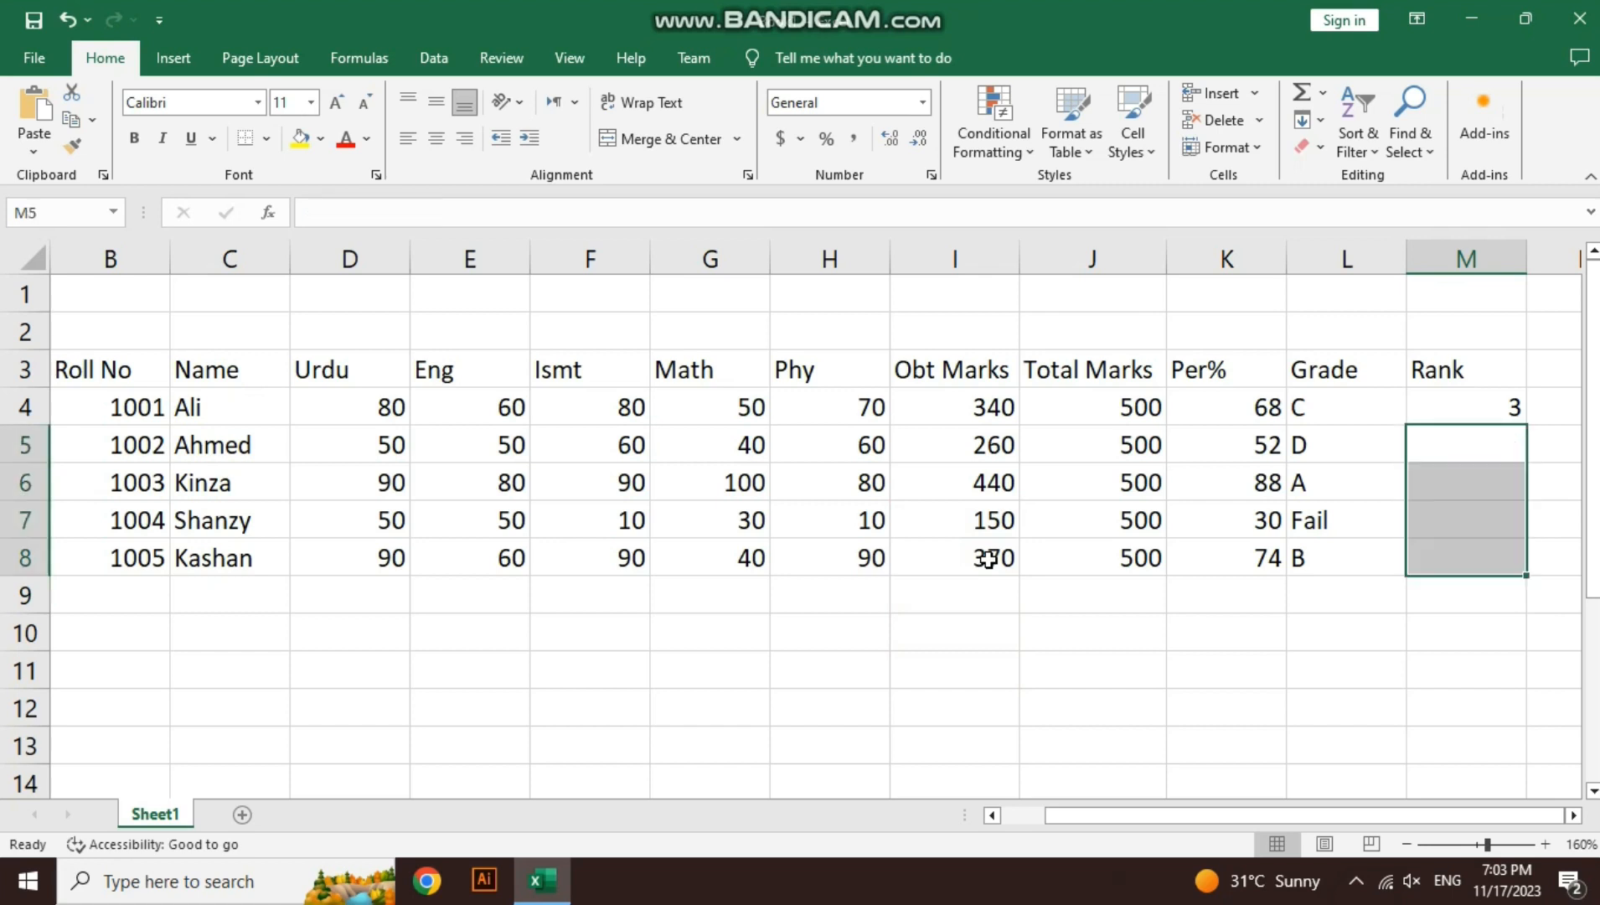
Make the reference range in M4's RANK formula absolute, giving =RANK(K4,$K$4:$K$8,0)
key("Up")
key("F2")
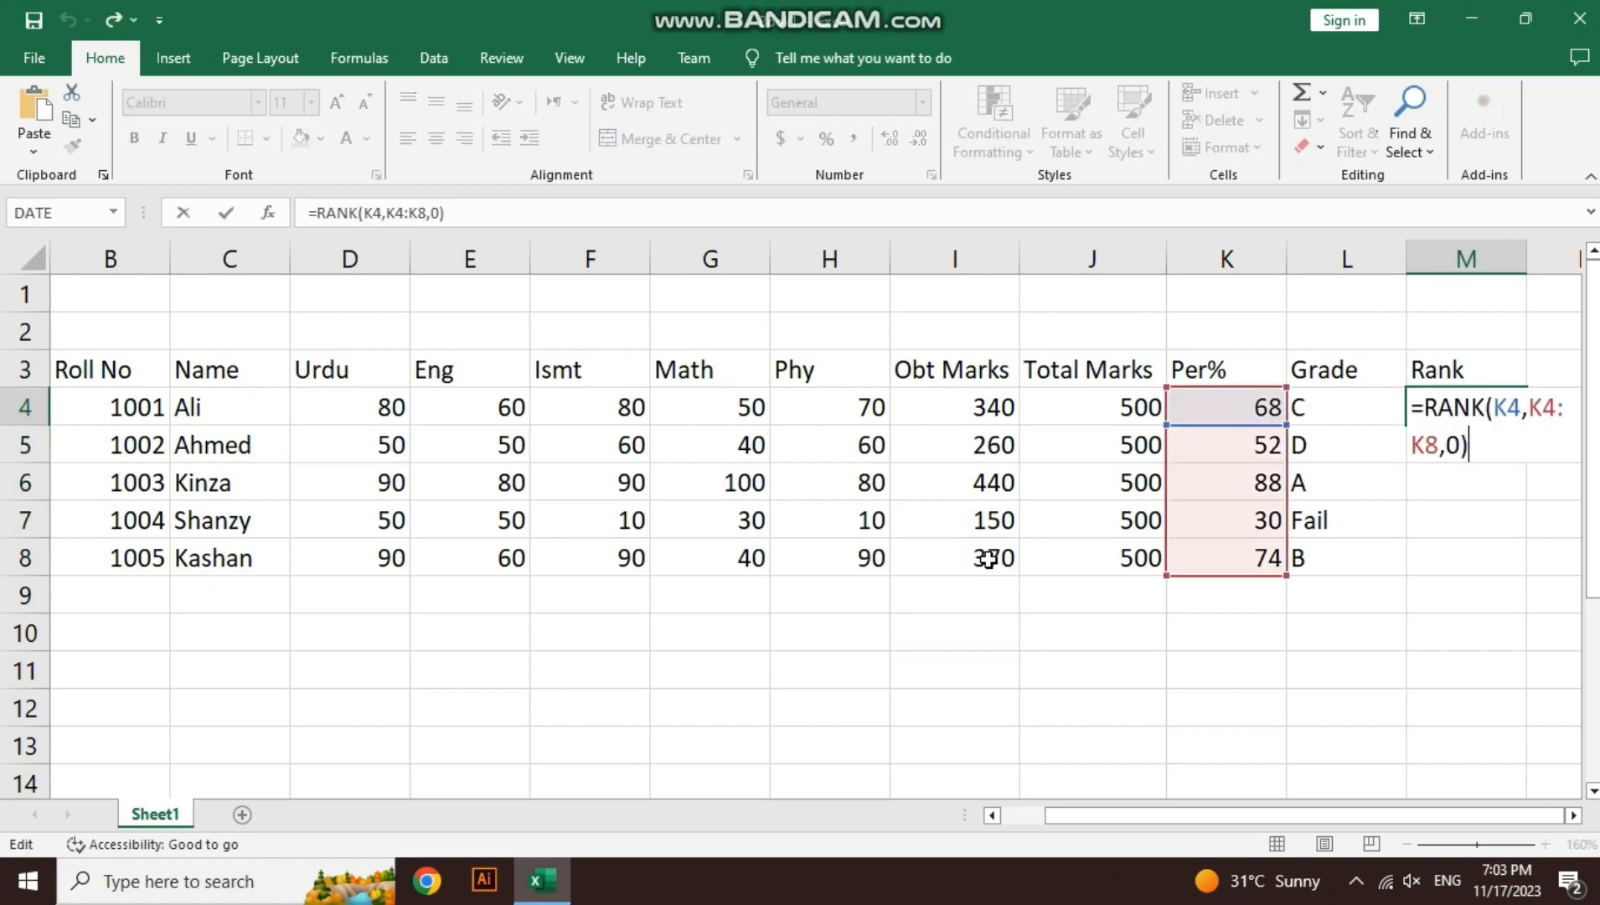
key("Left")
key("Left")
key("Left")
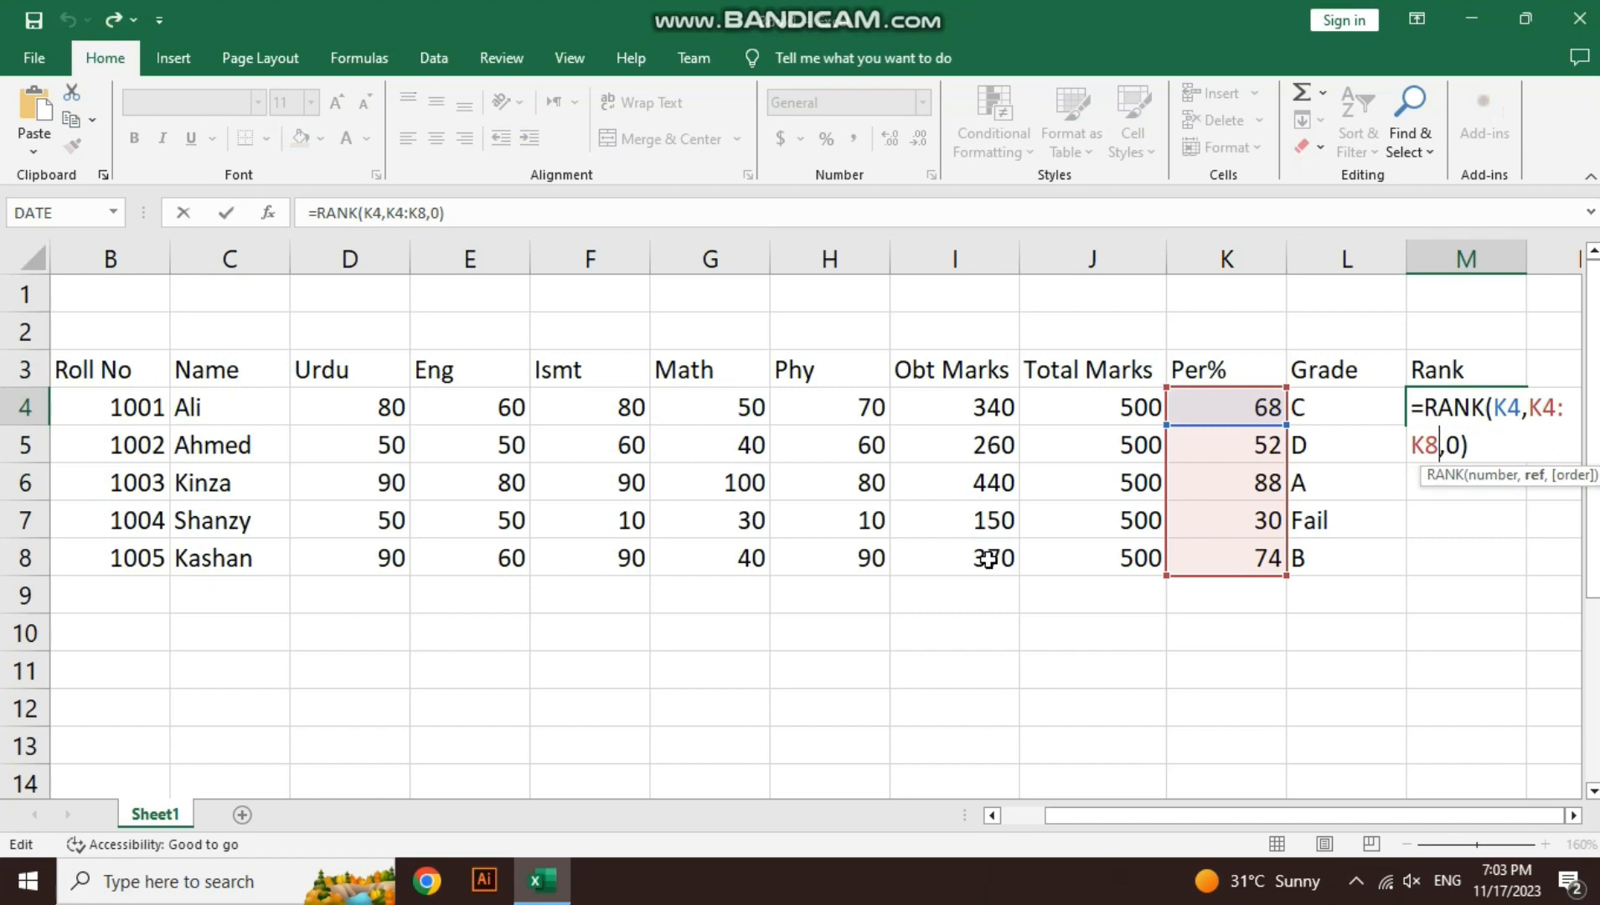
key("shift+Left")
key("shift+Left")
key("shift+Left")
key("shift+Left")
key("shift+Left")
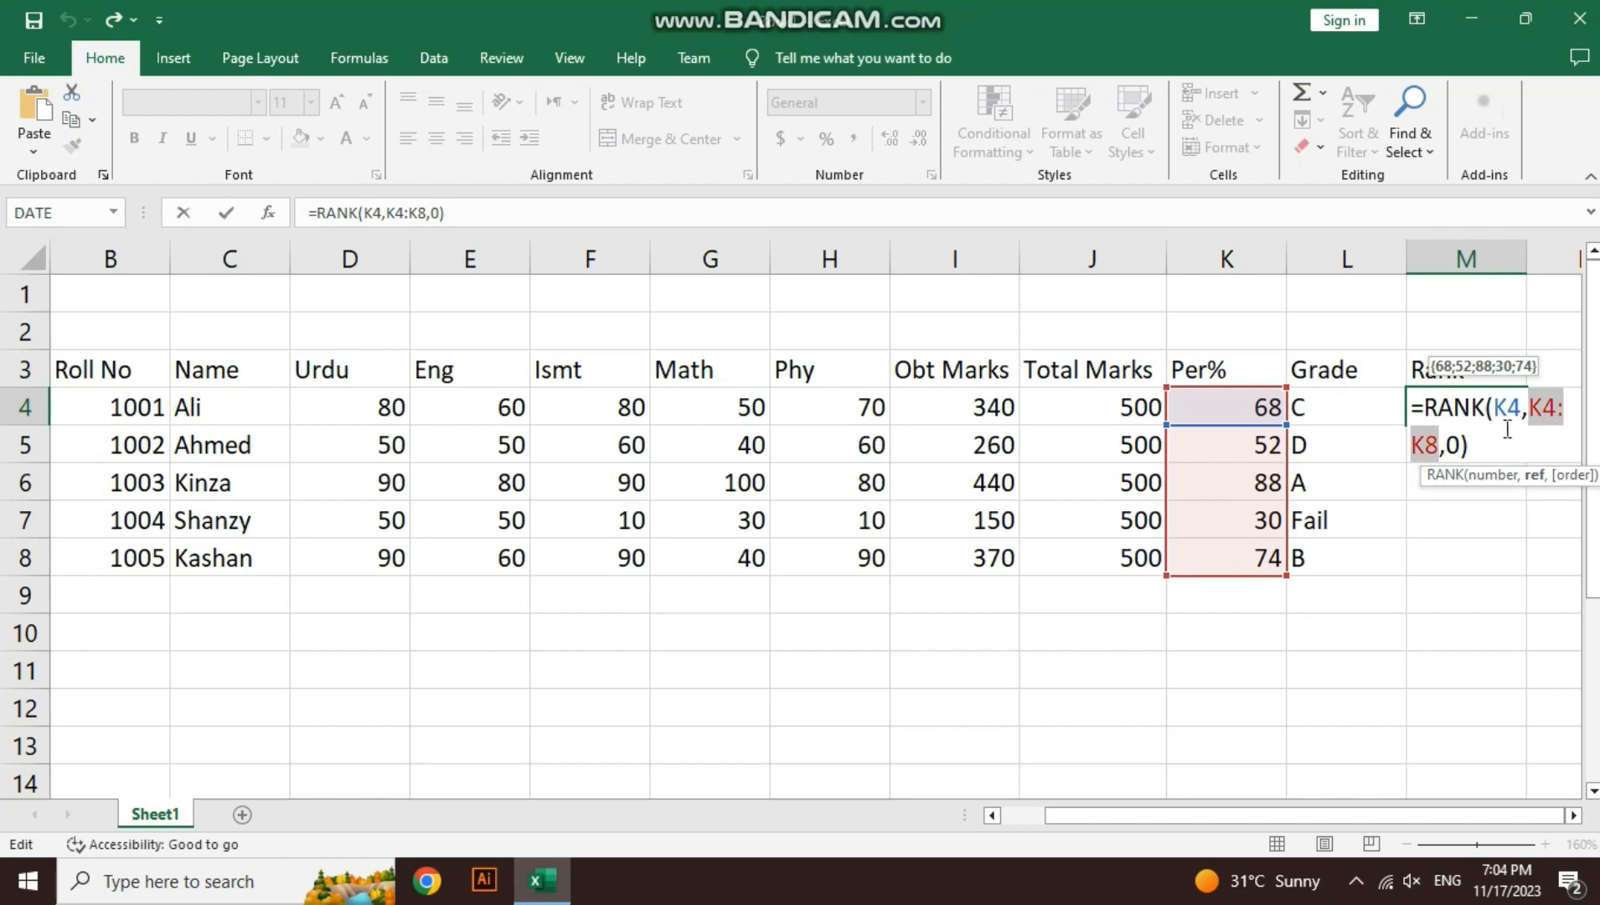
key("F4")
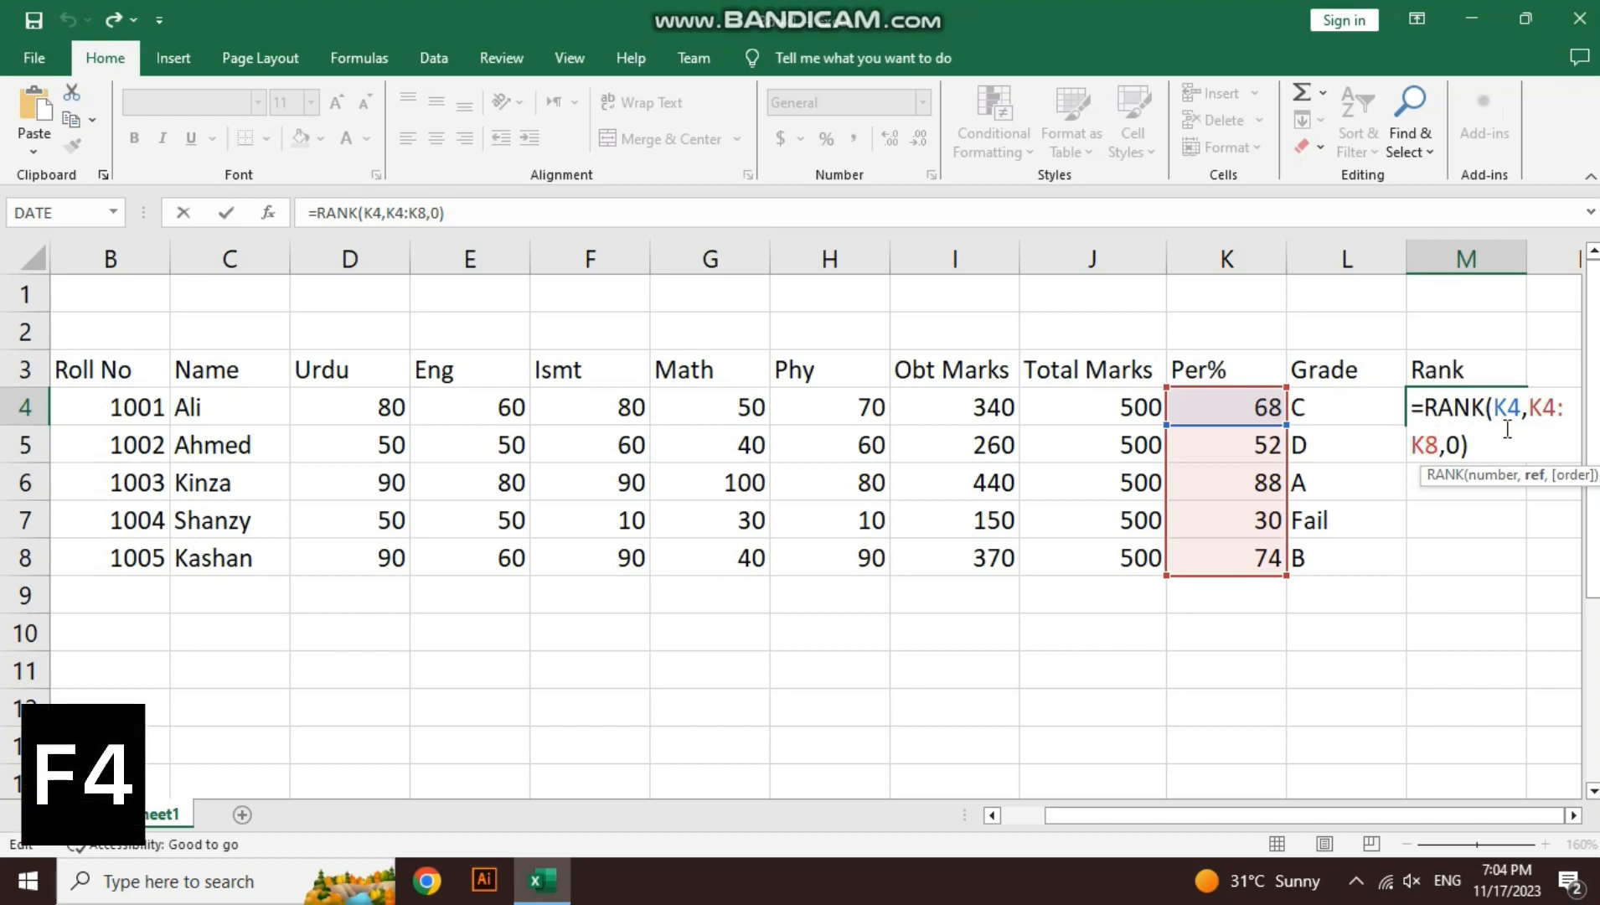
key("F4")
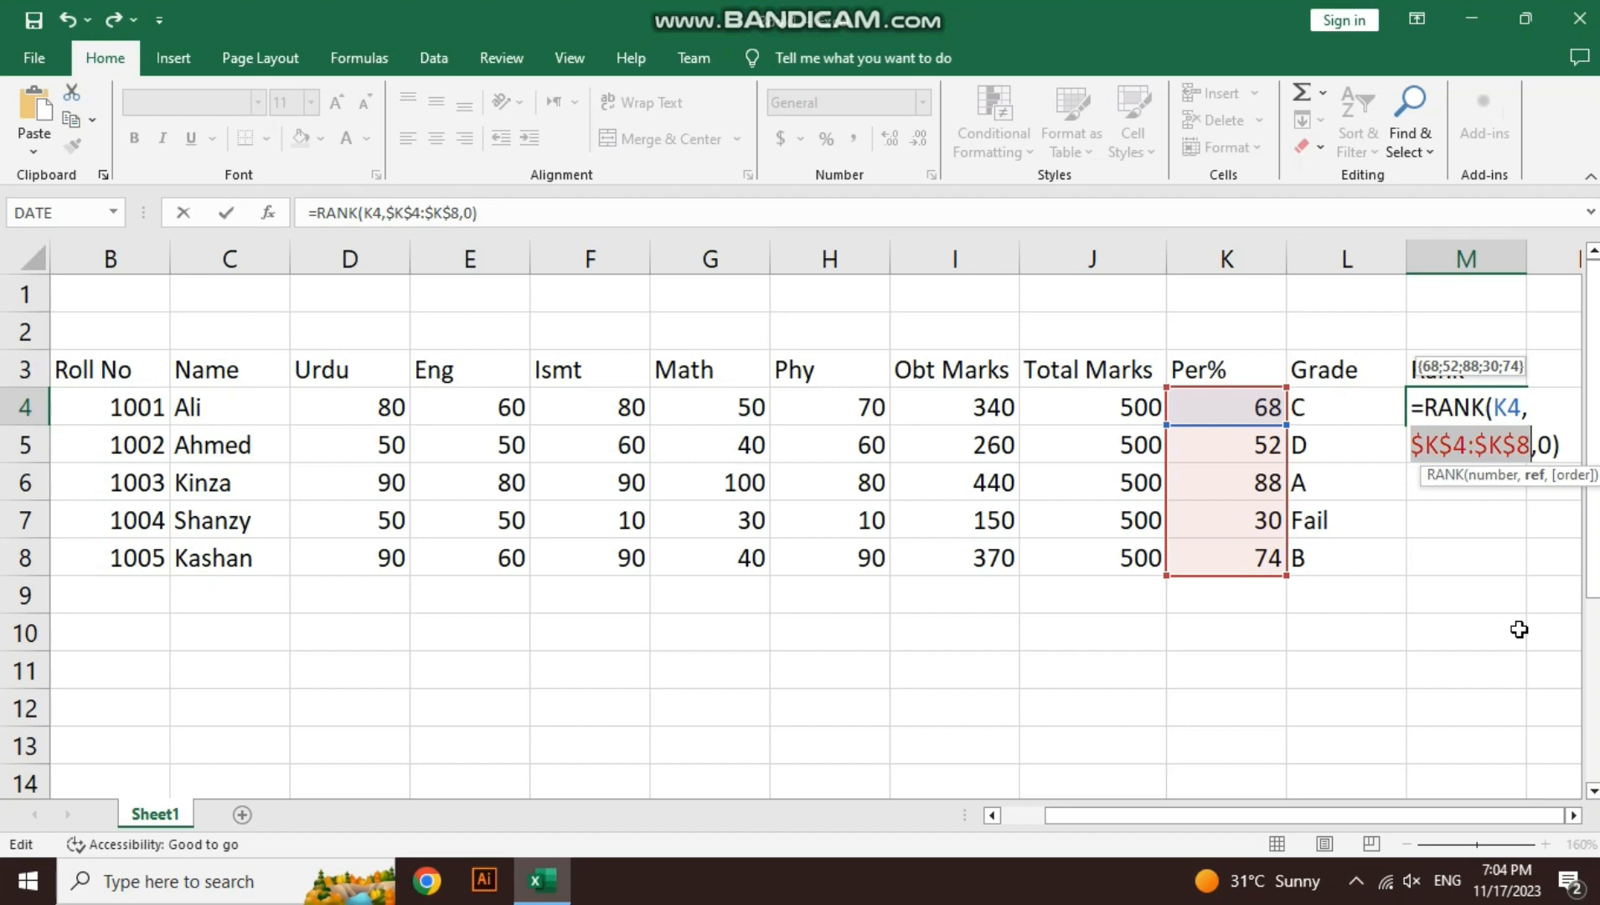
double_click(1513, 407)
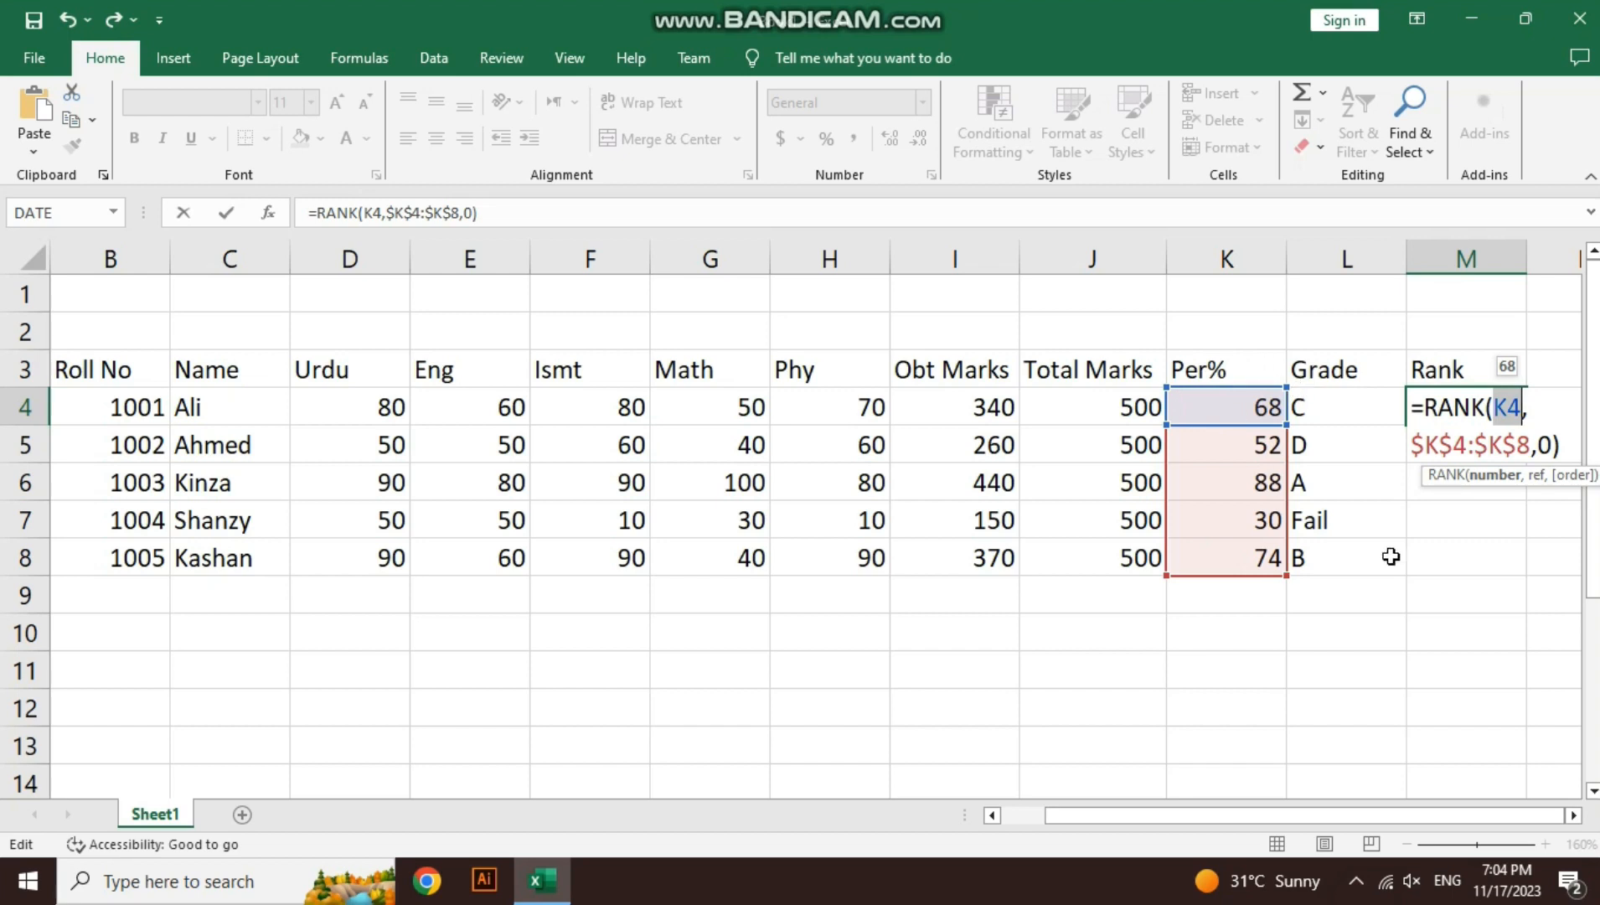
double_click(1476, 446)
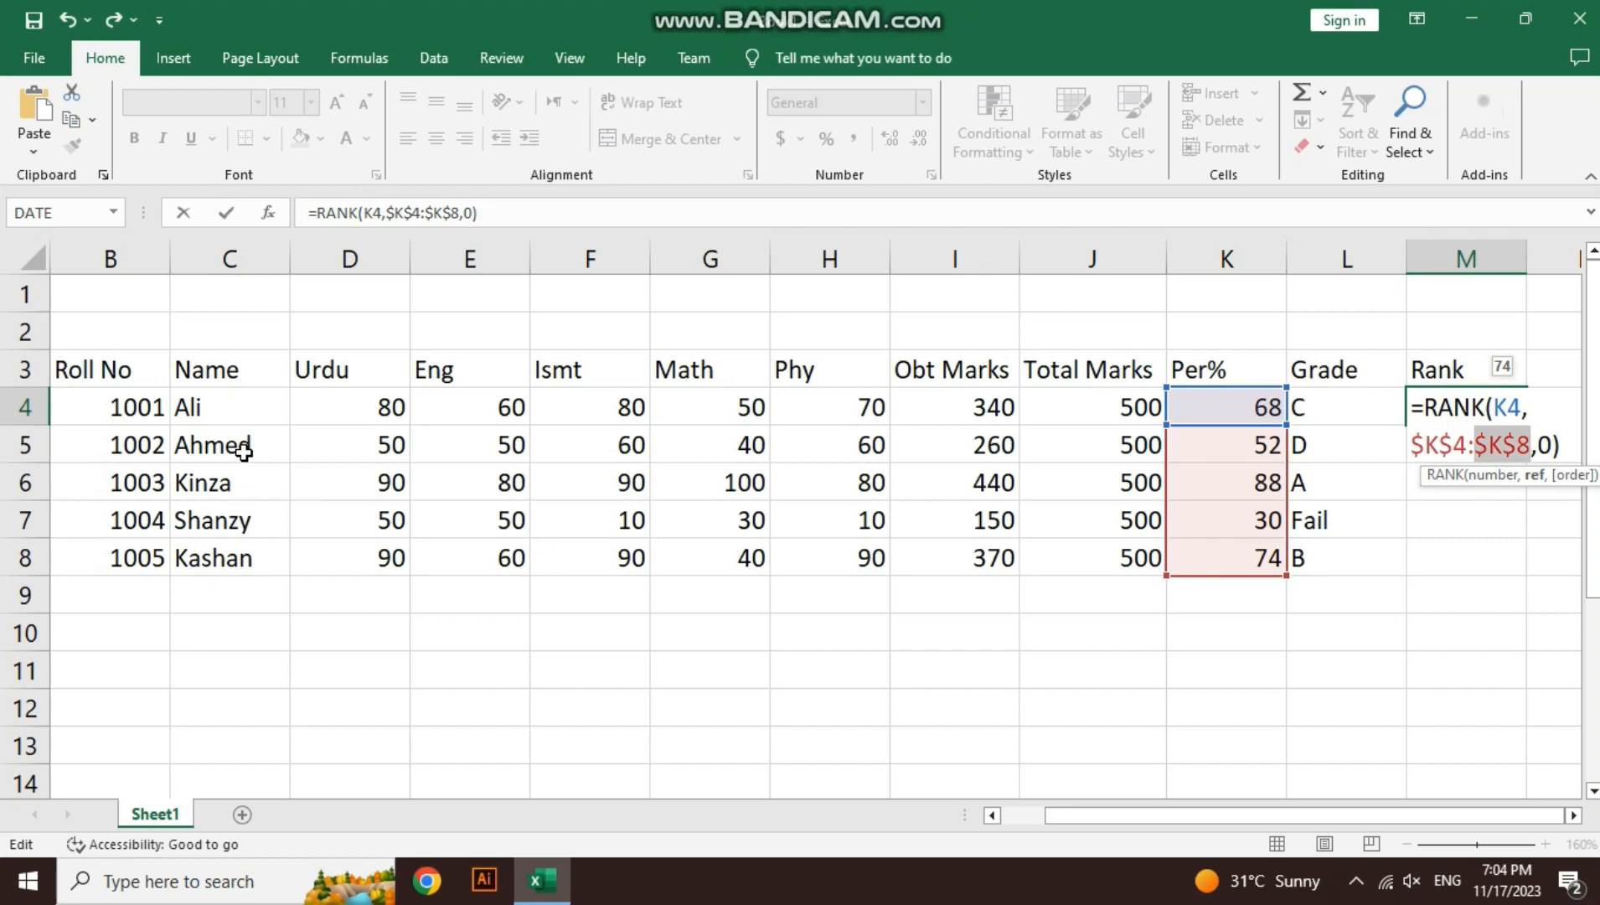
key("Return")
Fill the rank formula from M4 down to M8 and check the copied formulas in M6, M7 and M8
key("Up")
key("shift+Down")
key("shift+Down")
key("shift+Down")
key("shift+Down")
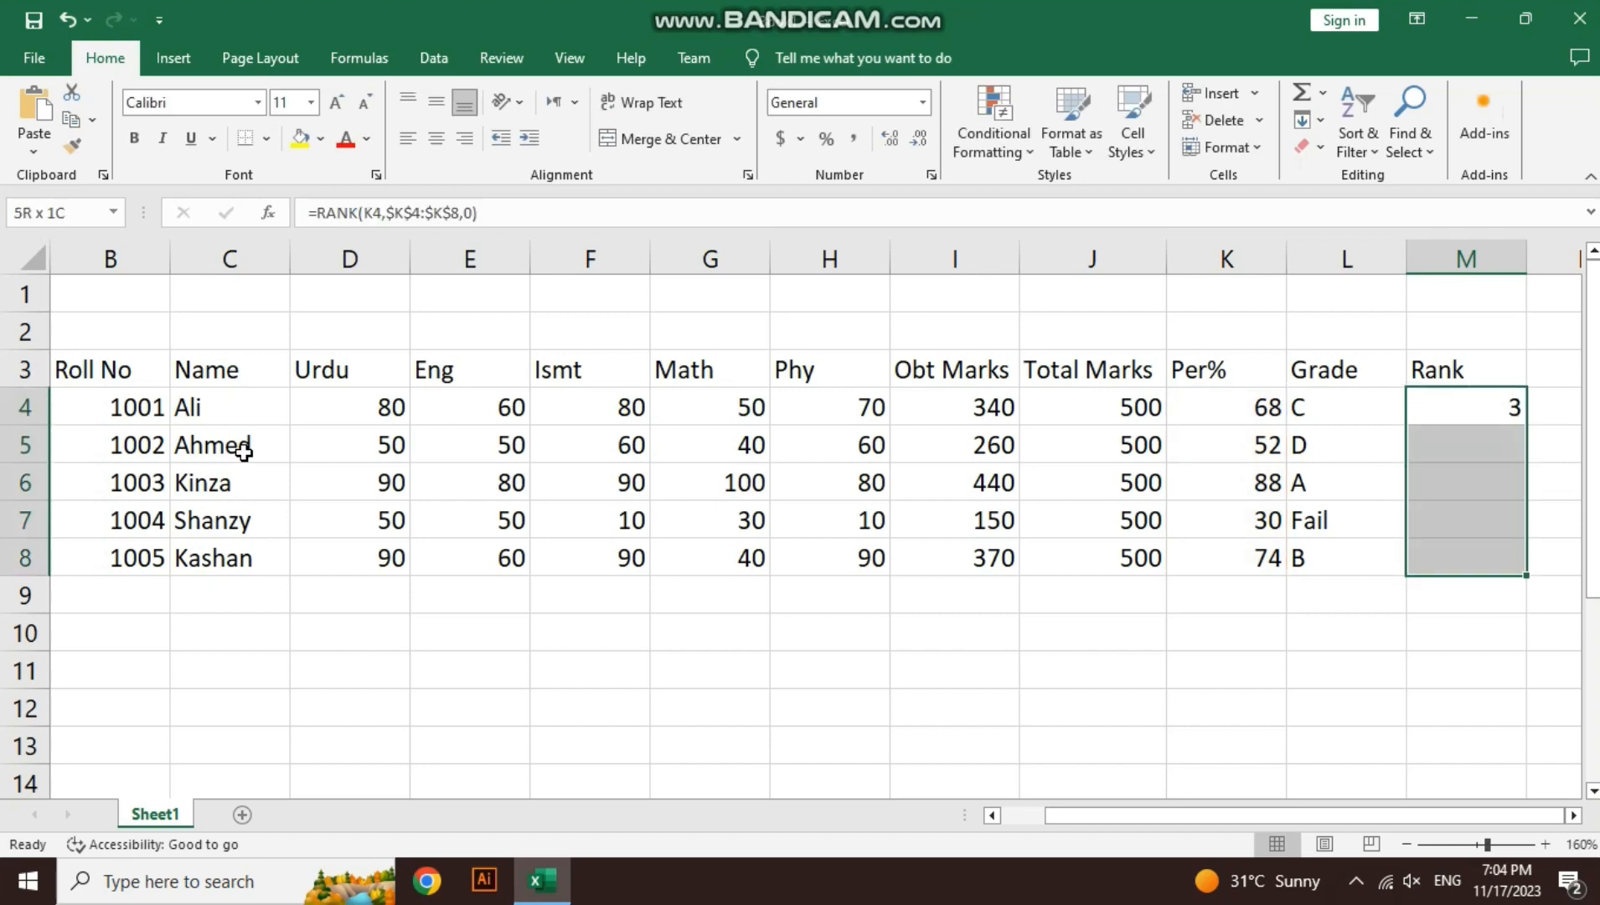
key("ctrl+d")
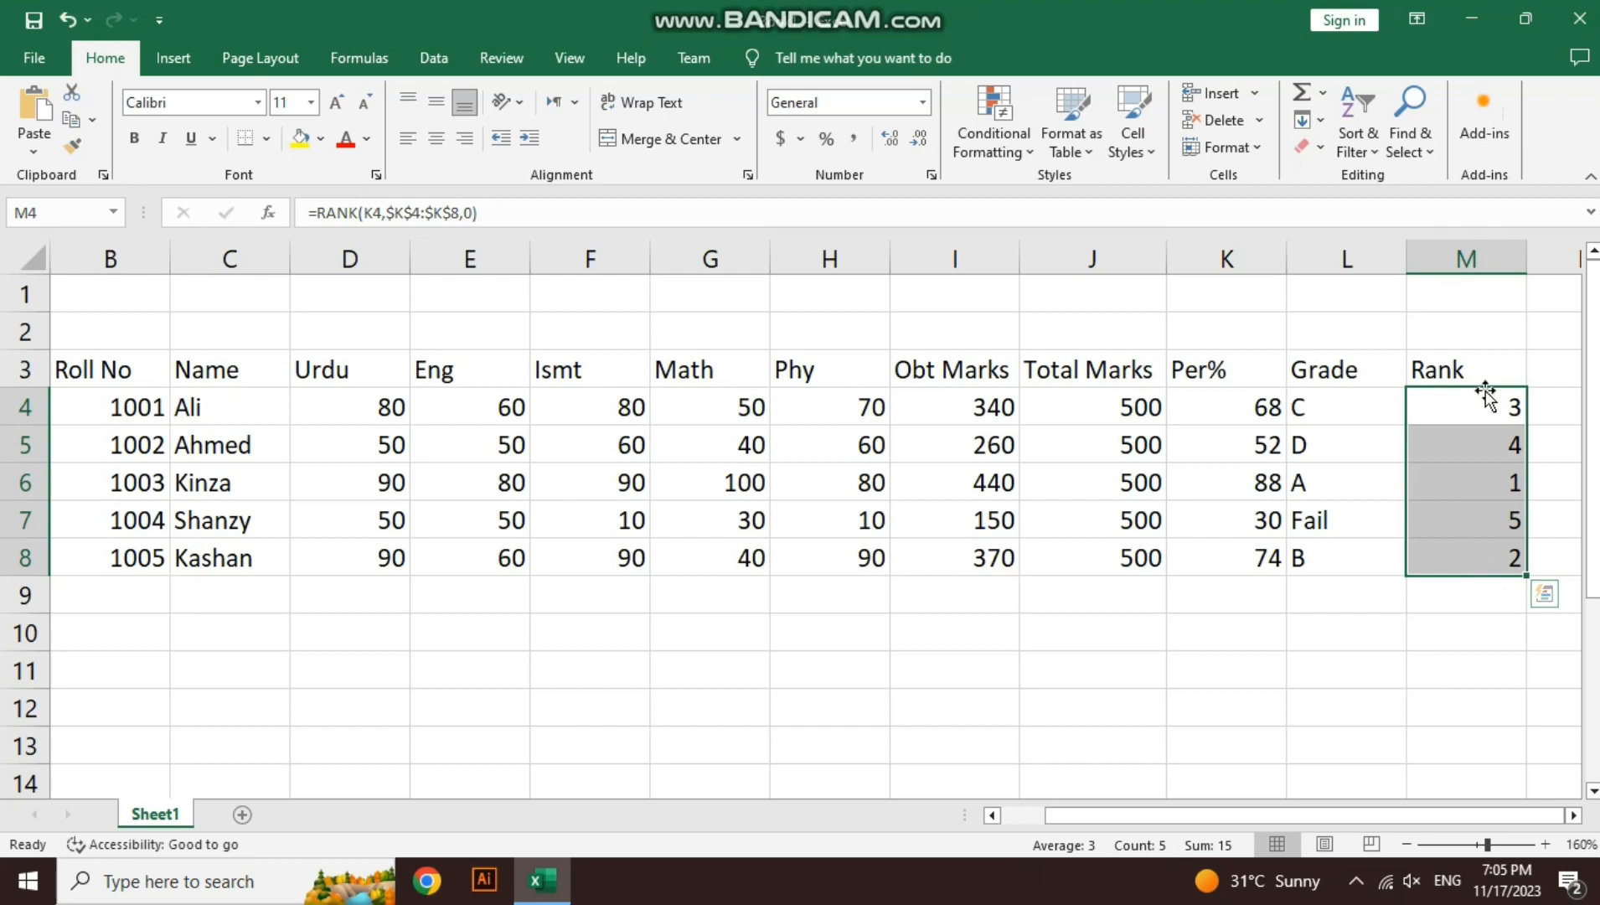
left_click(1481, 484)
left_click(1479, 524)
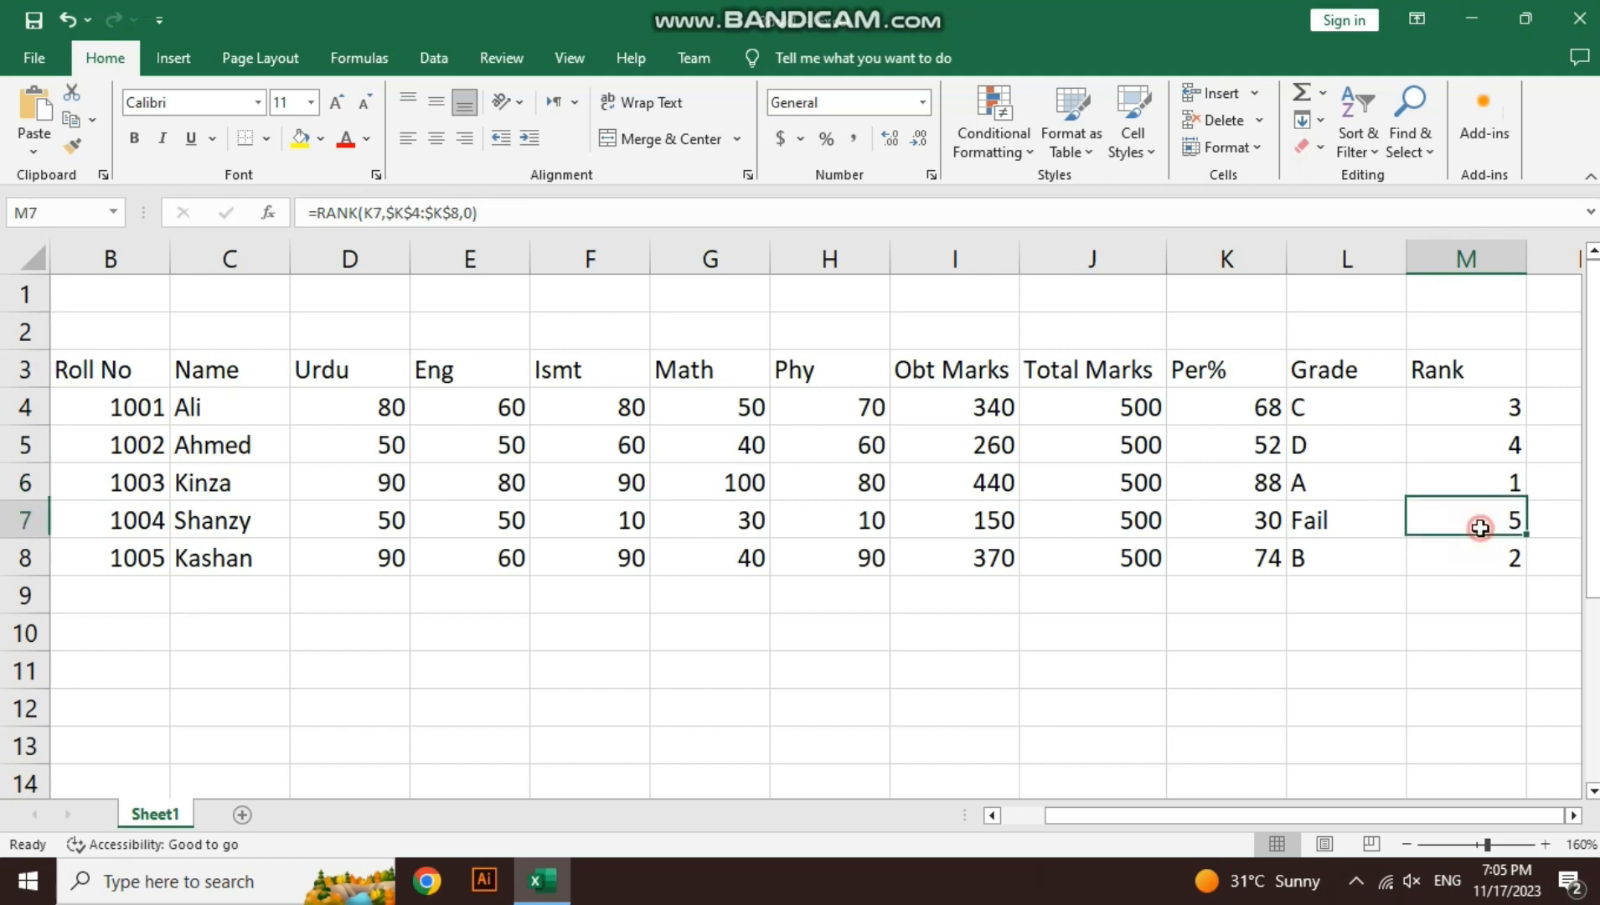
left_click(1463, 567)
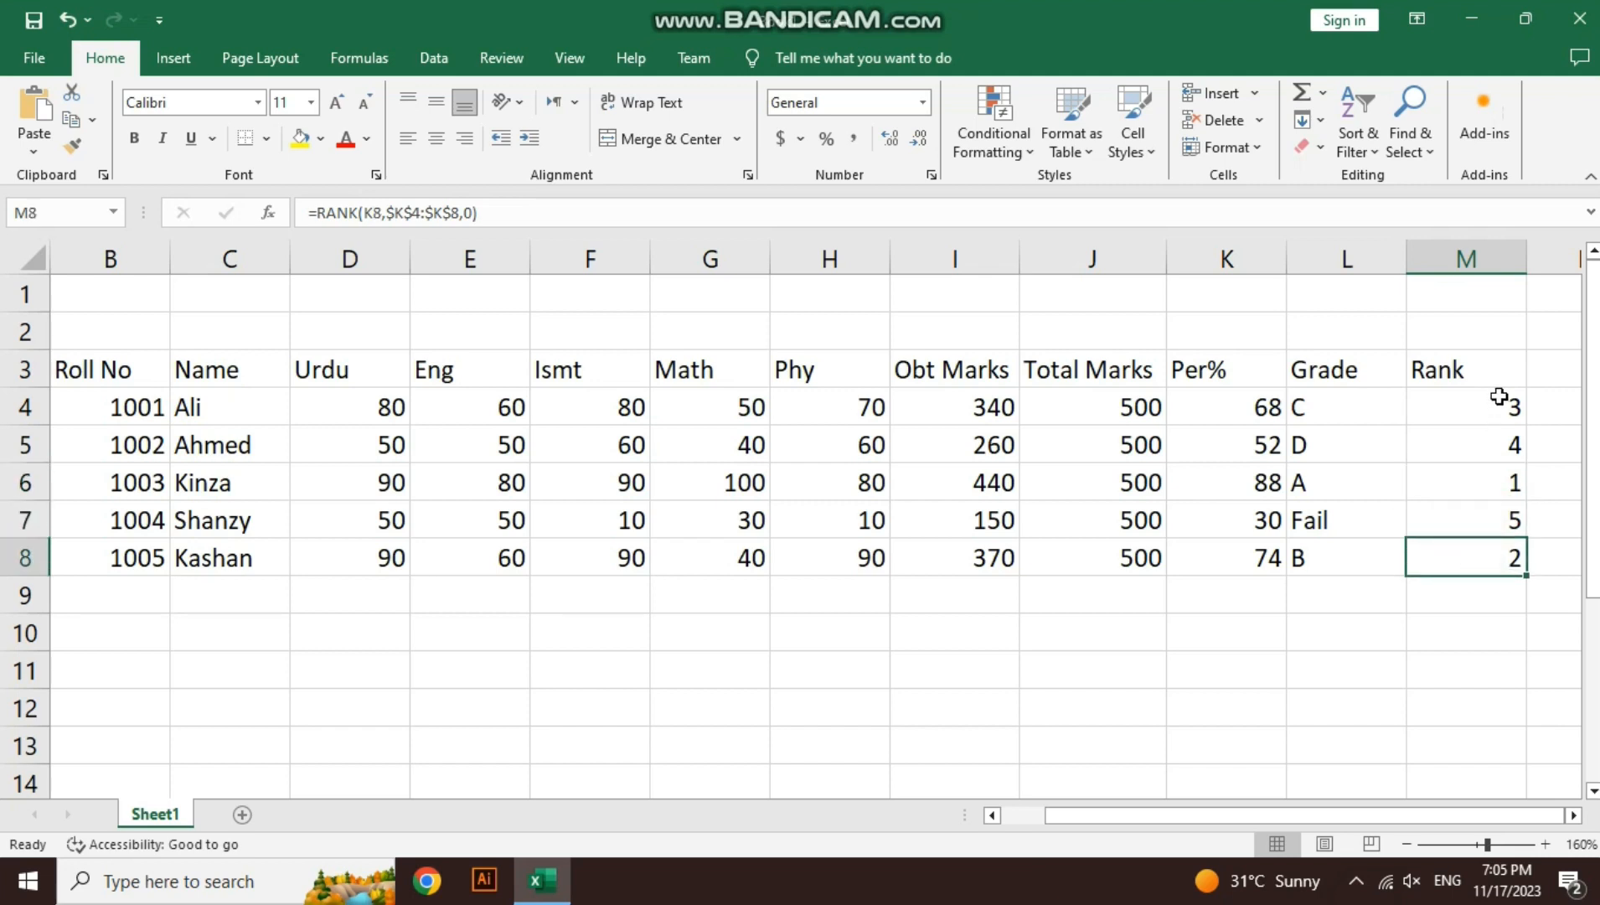
Sort the student records by the Rank values in M4:M8 from smallest to largest, expanding the selection to the adjacent data
left_click_drag(1490, 405, 1482, 547)
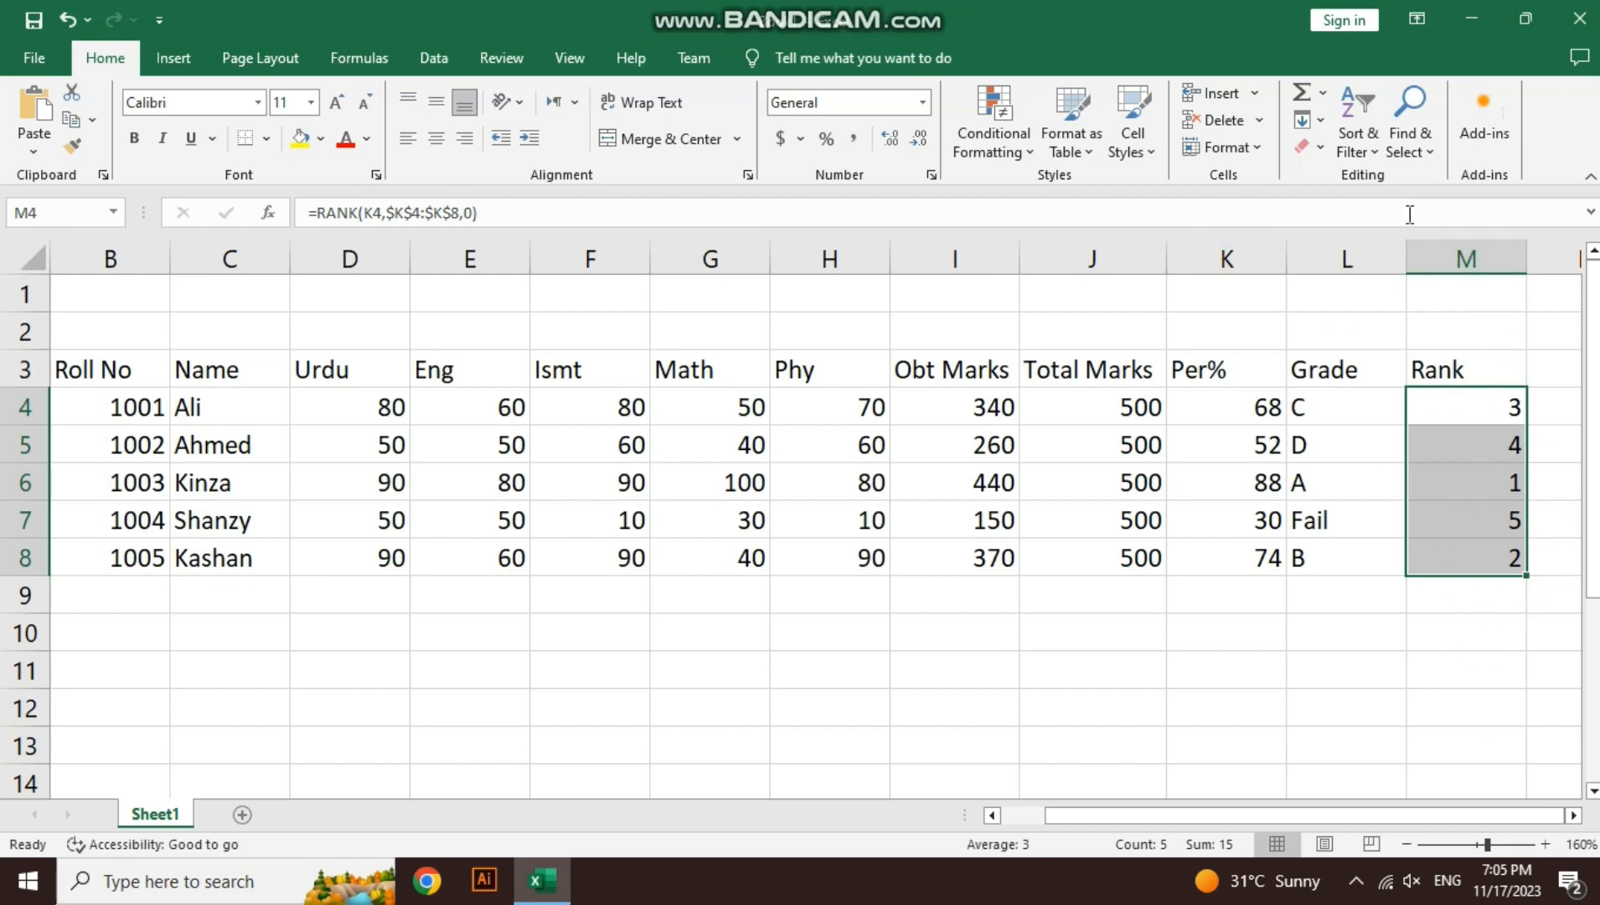
left_click(1342, 141)
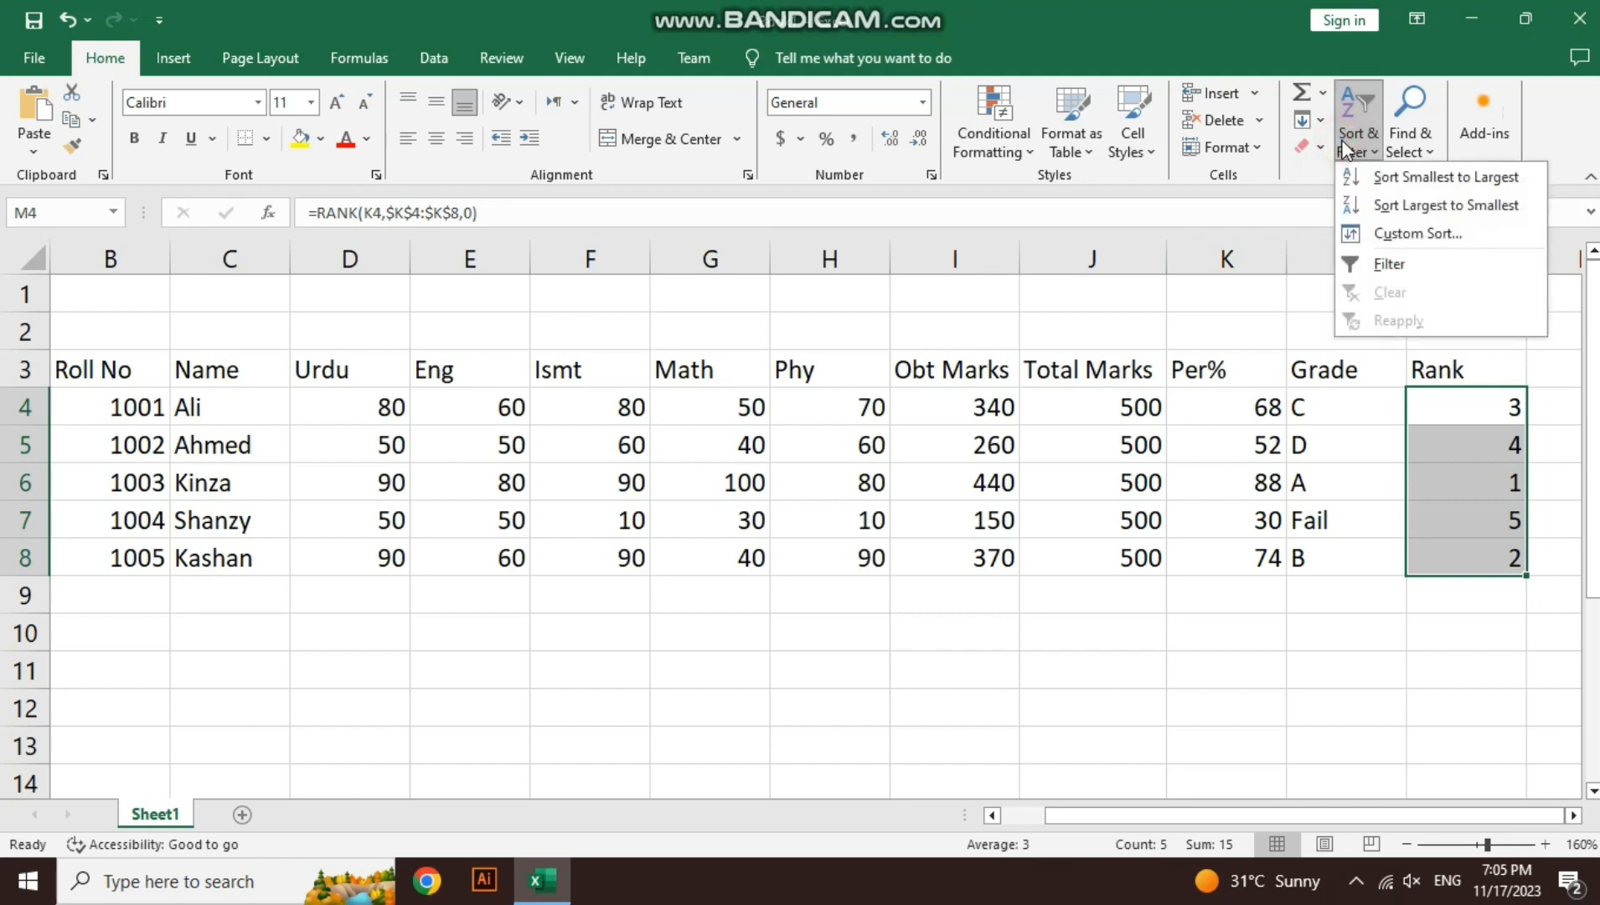
left_click(1408, 179)
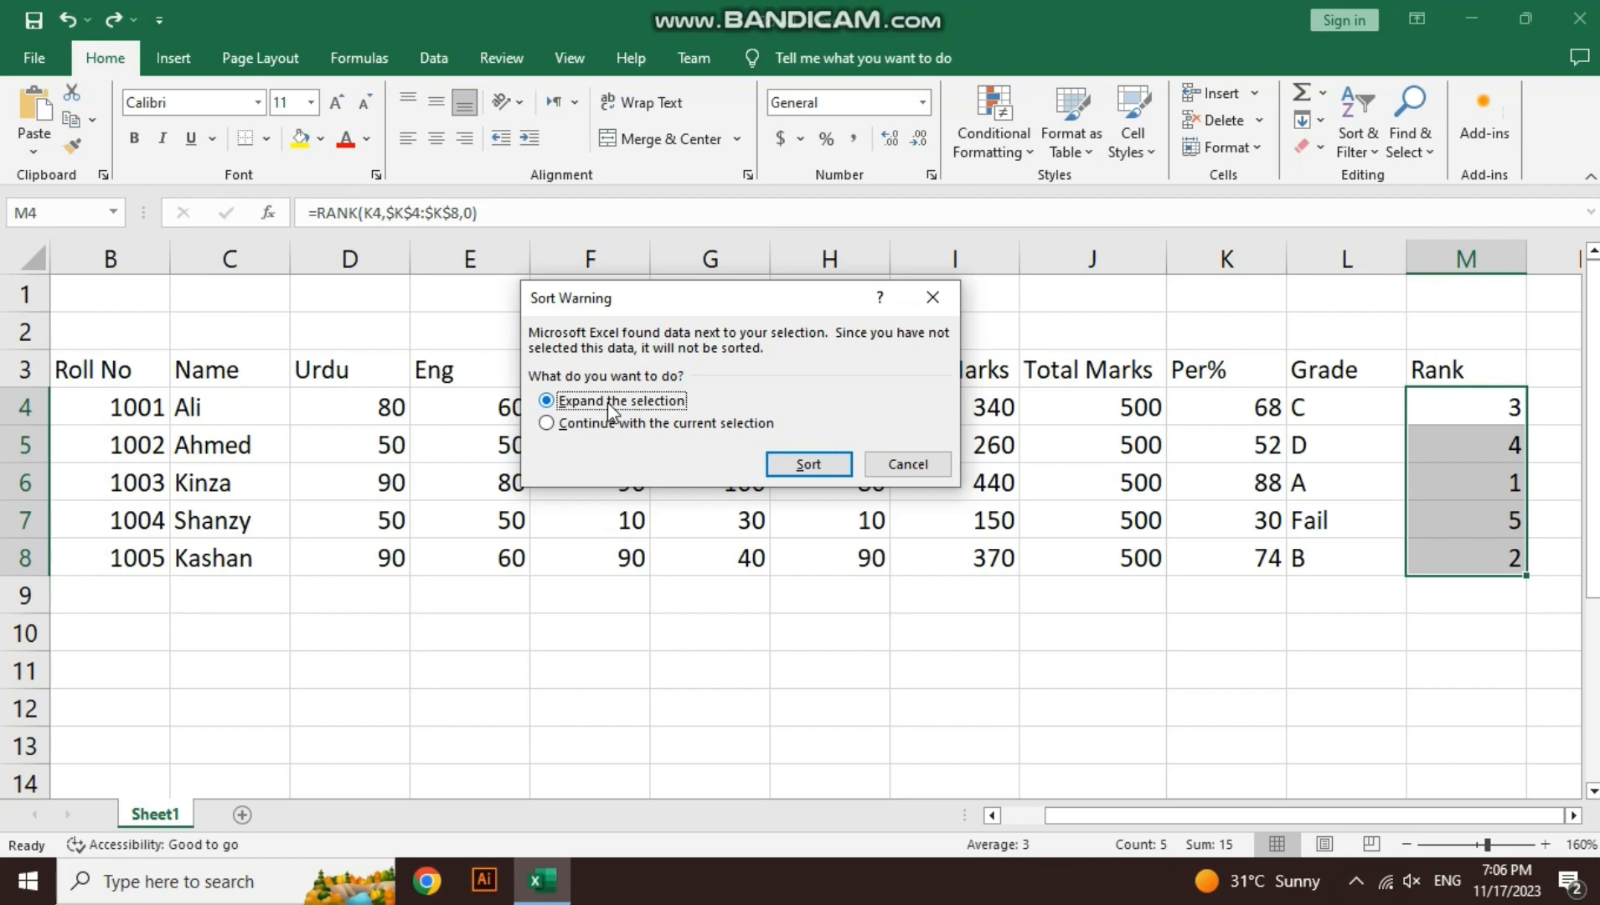
left_click(809, 465)
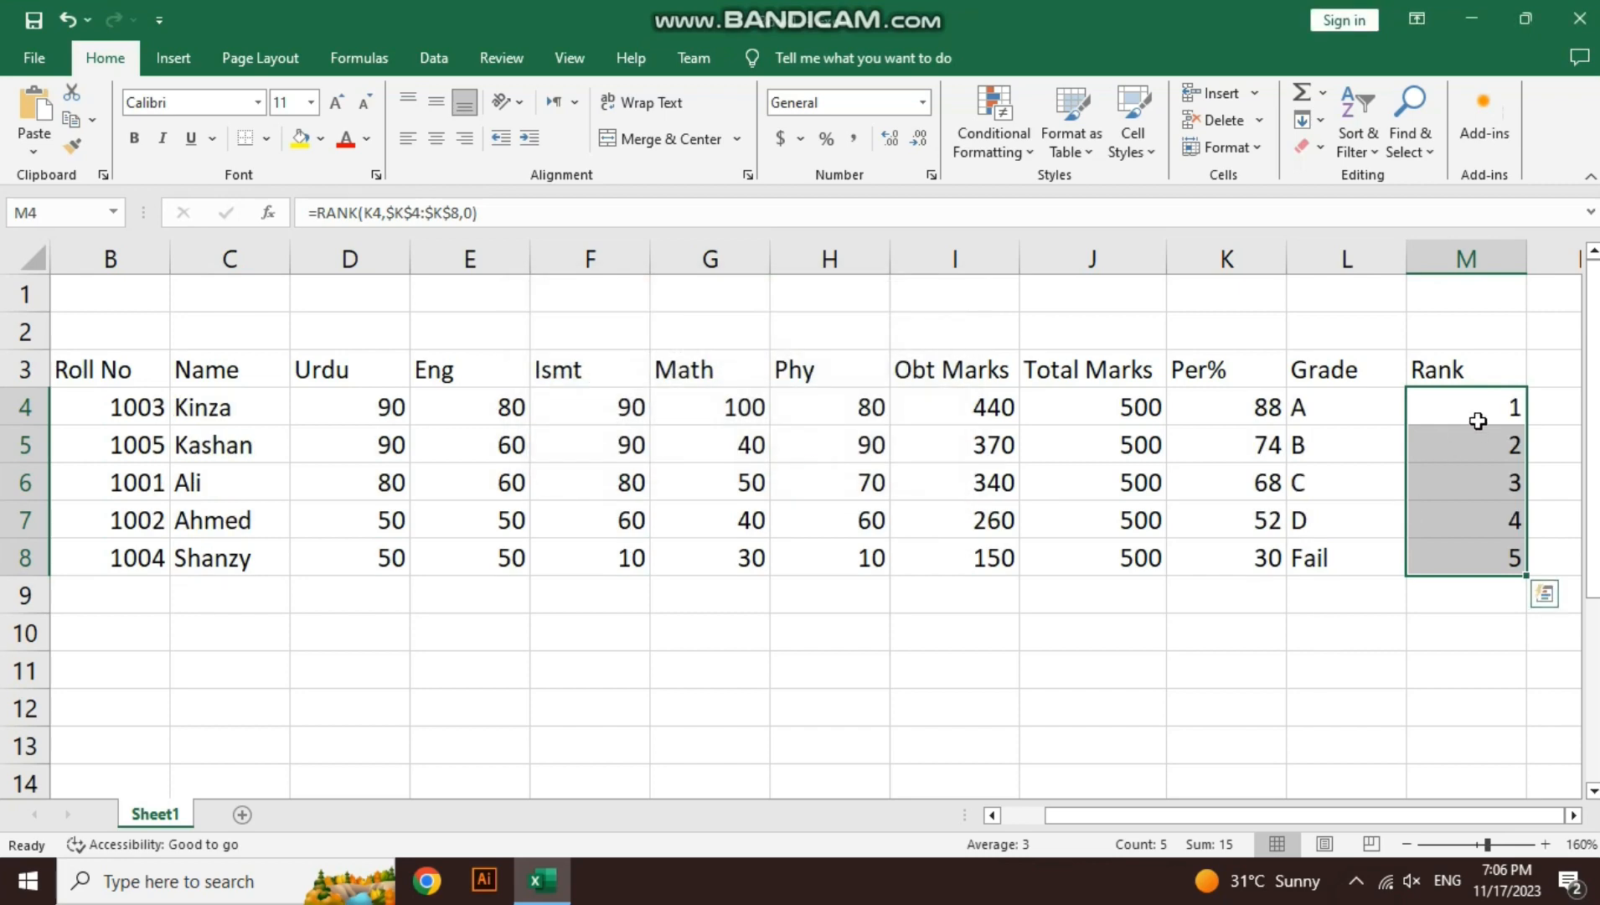
Review the sorted ranks in M4:M8 alongside the student records in B4:L8
left_click_drag(1478, 418, 1475, 546)
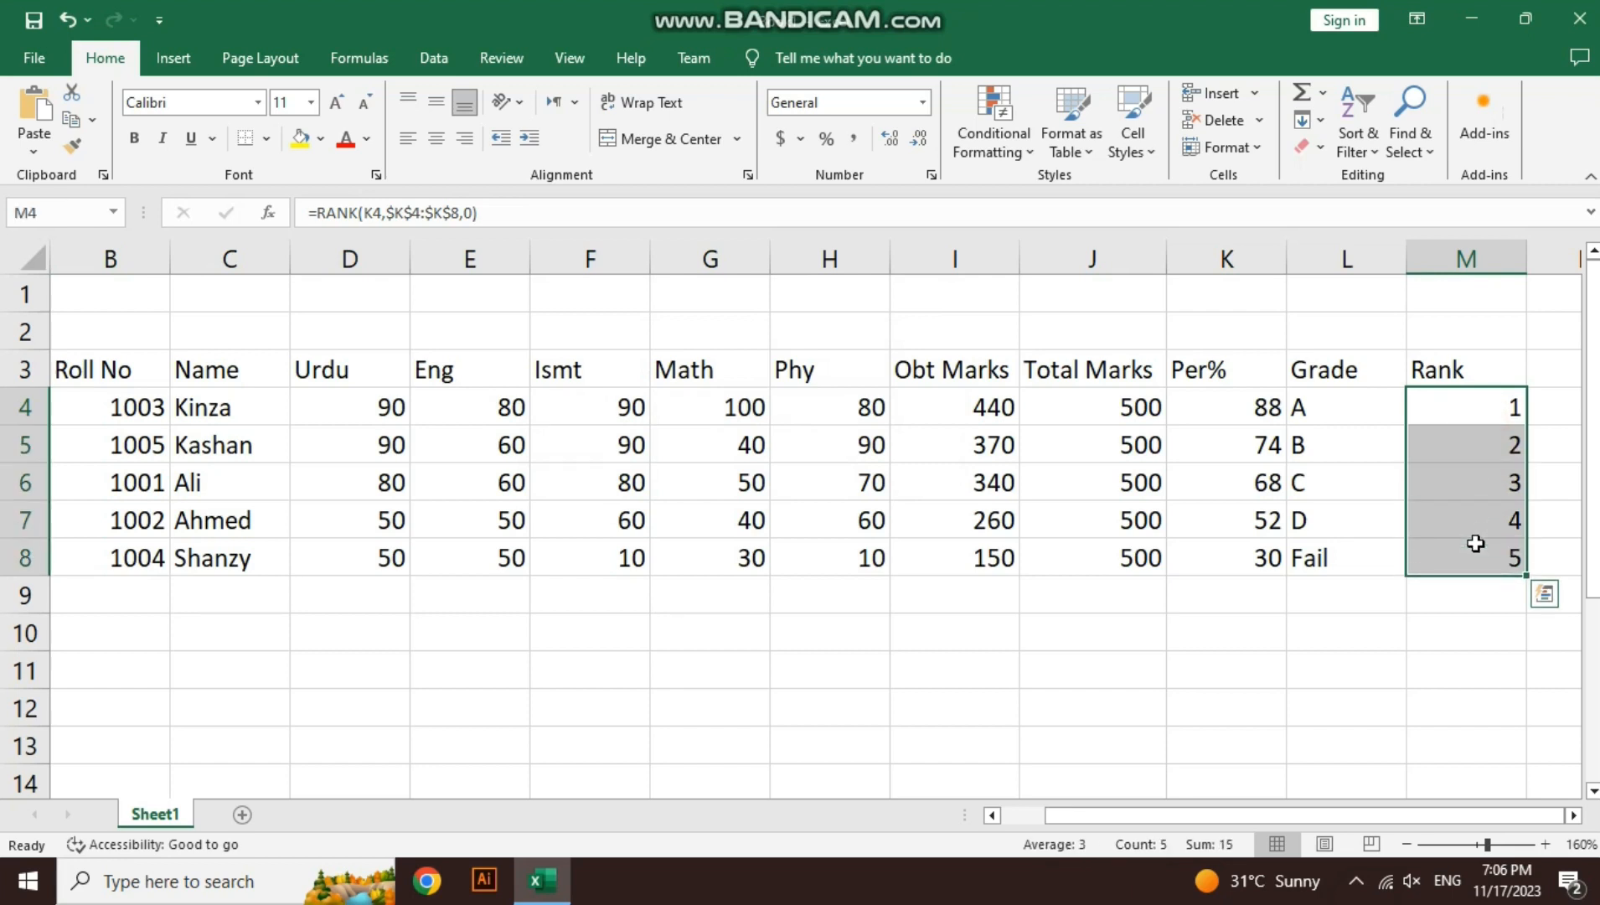
left_click(1476, 549)
left_click_drag(157, 405, 1322, 556)
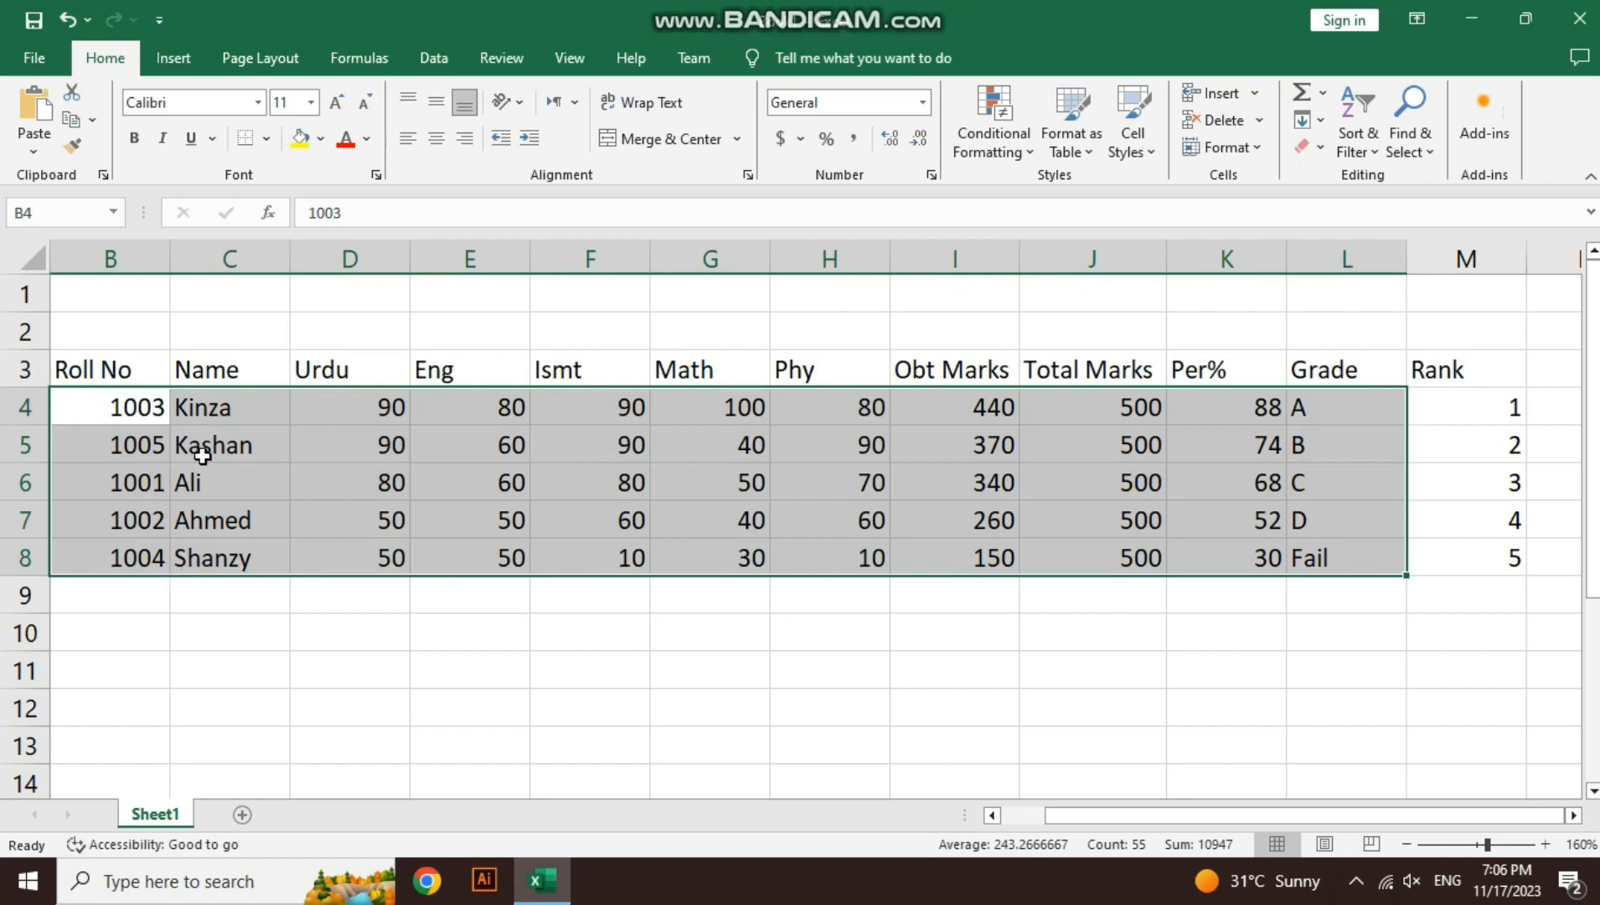
left_click(734, 484)
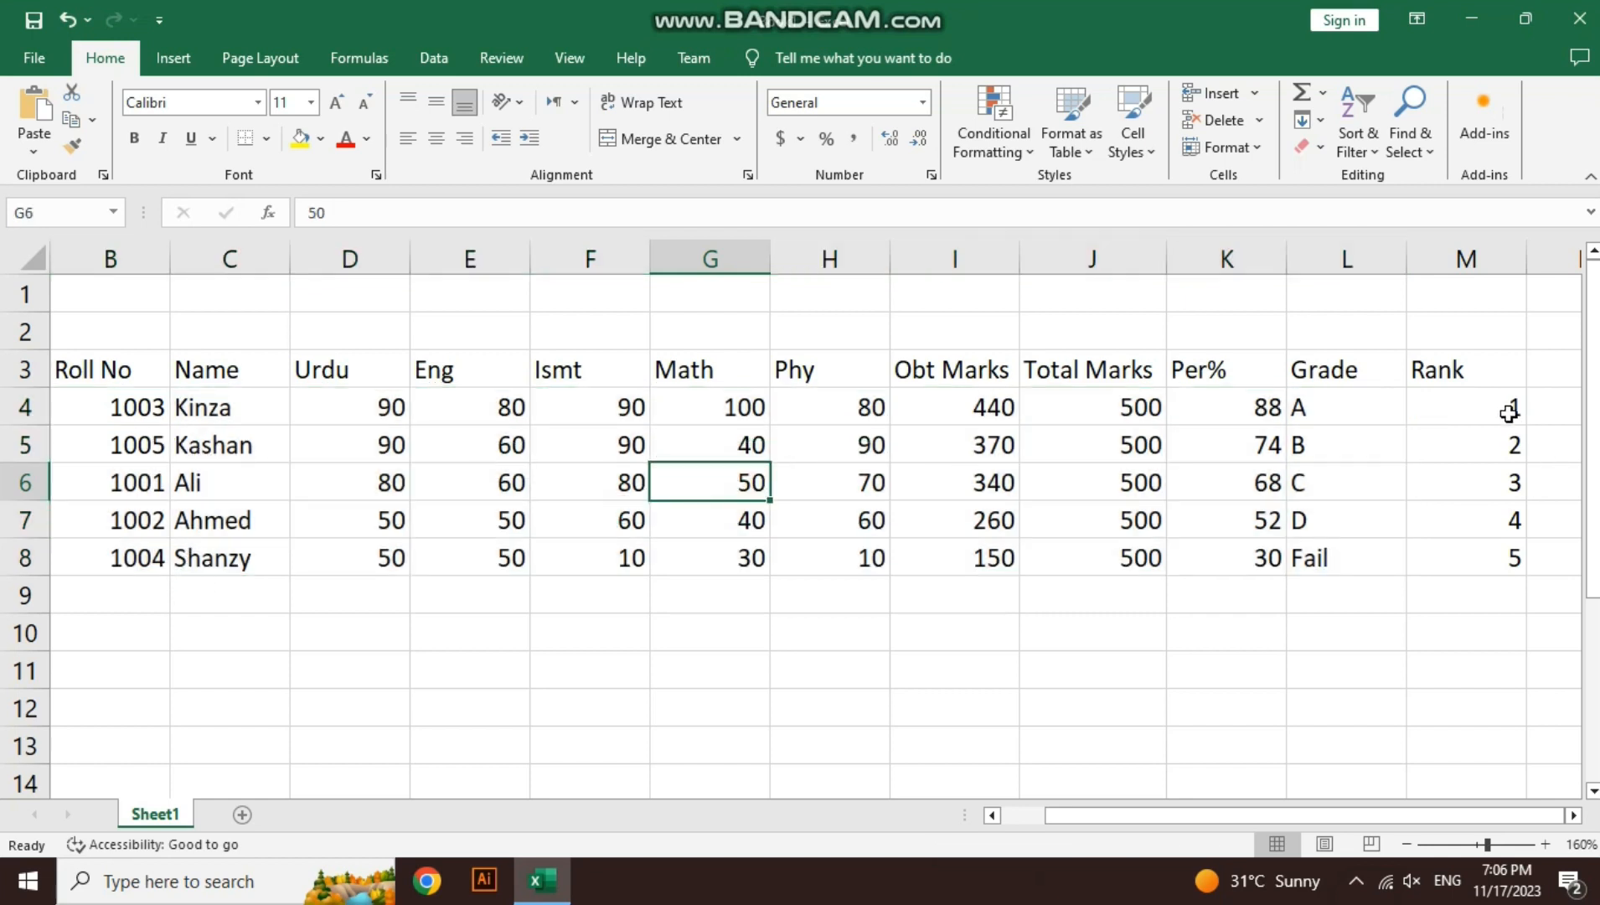
left_click_drag(1508, 412, 1507, 518)
left_click(1504, 553)
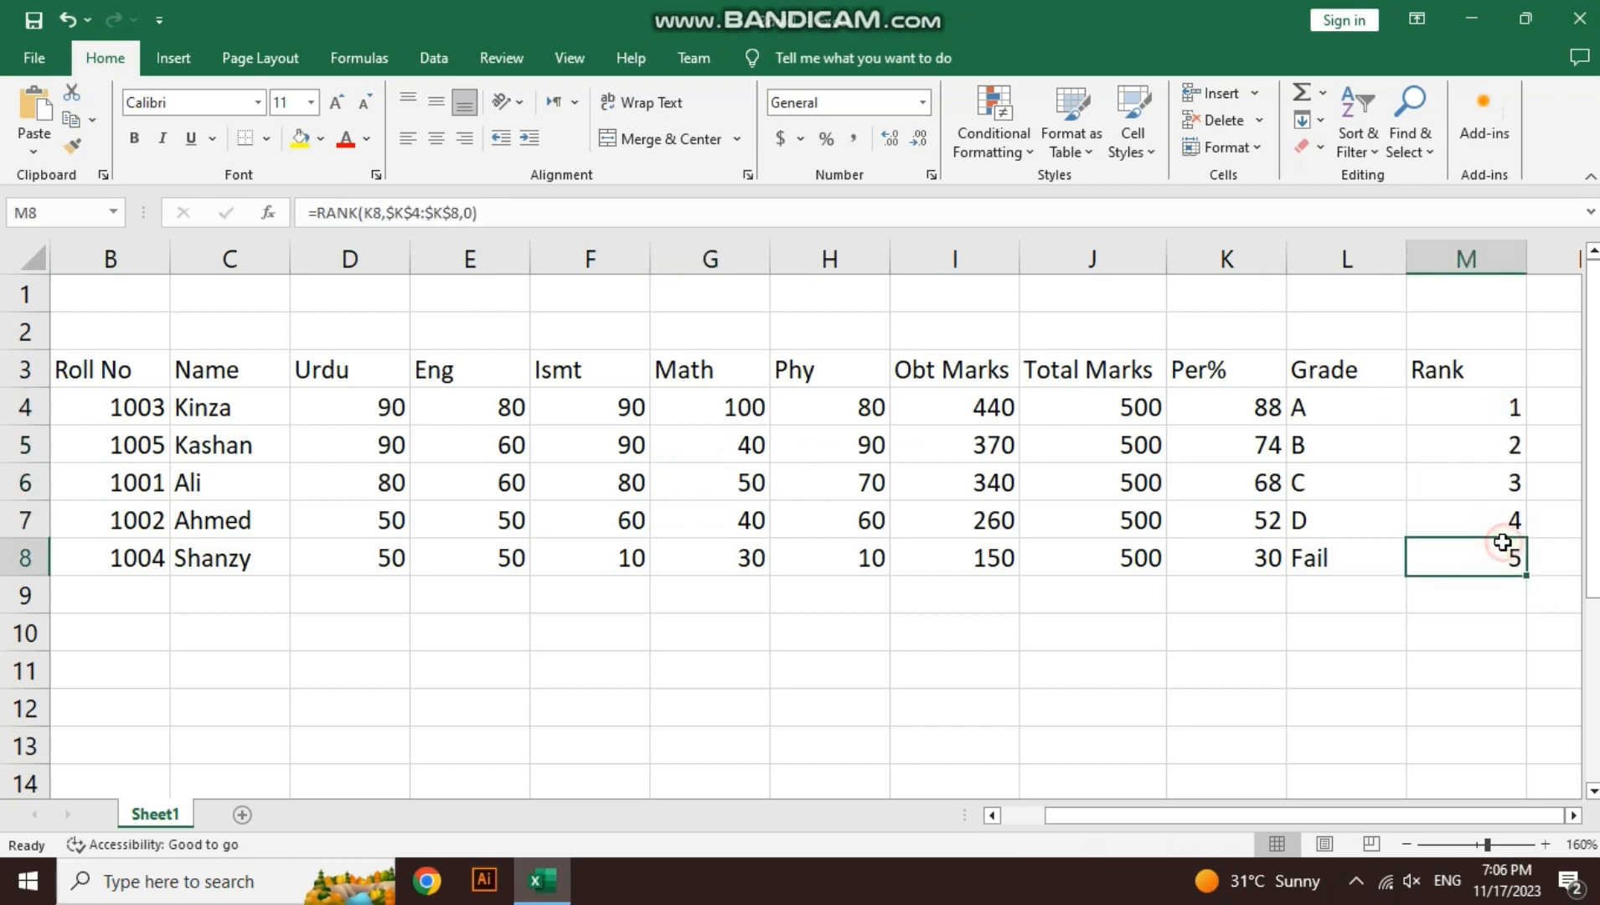
Center the contents of B3:M8 horizontally and vertically, and apply all borders to the table
left_click_drag(1461, 368, 122, 560)
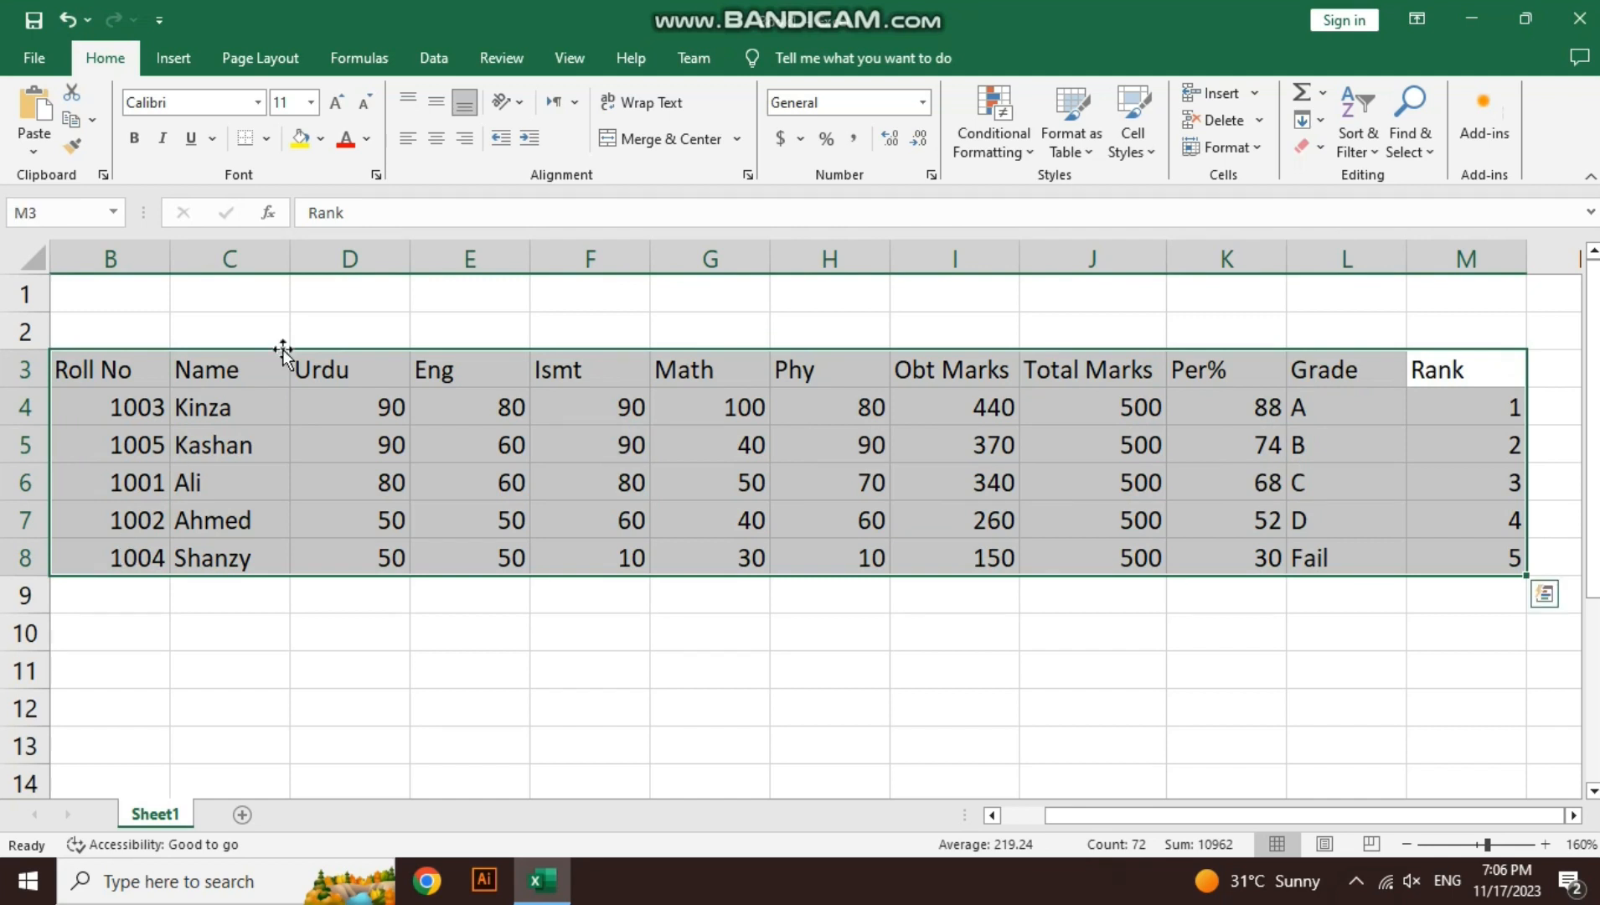
left_click(436, 138)
left_click(436, 102)
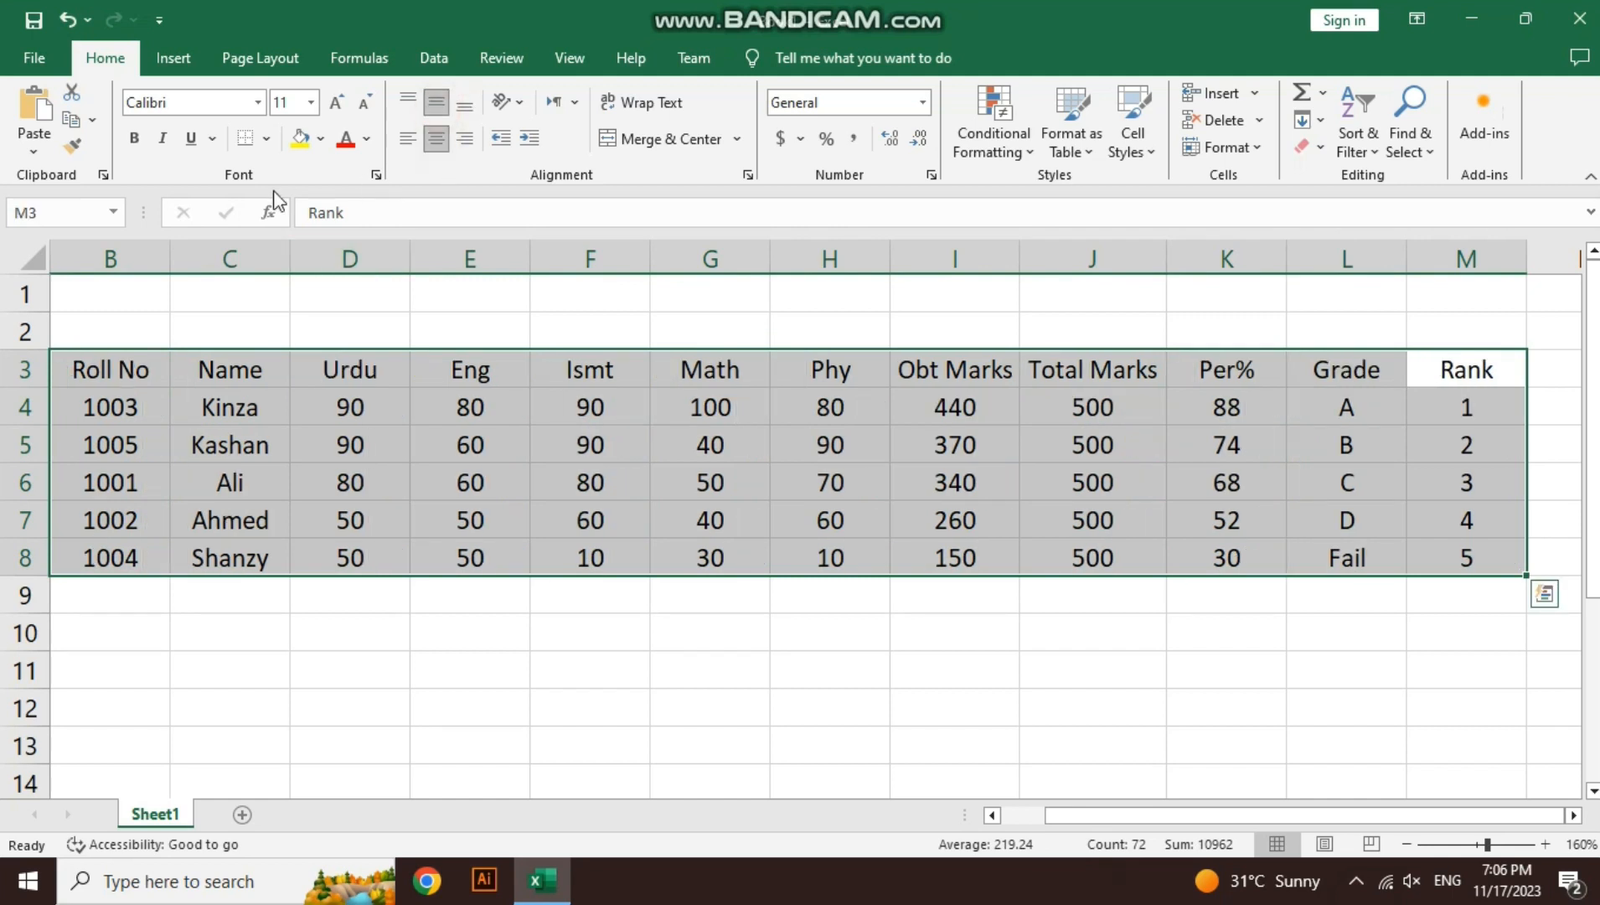
left_click(266, 138)
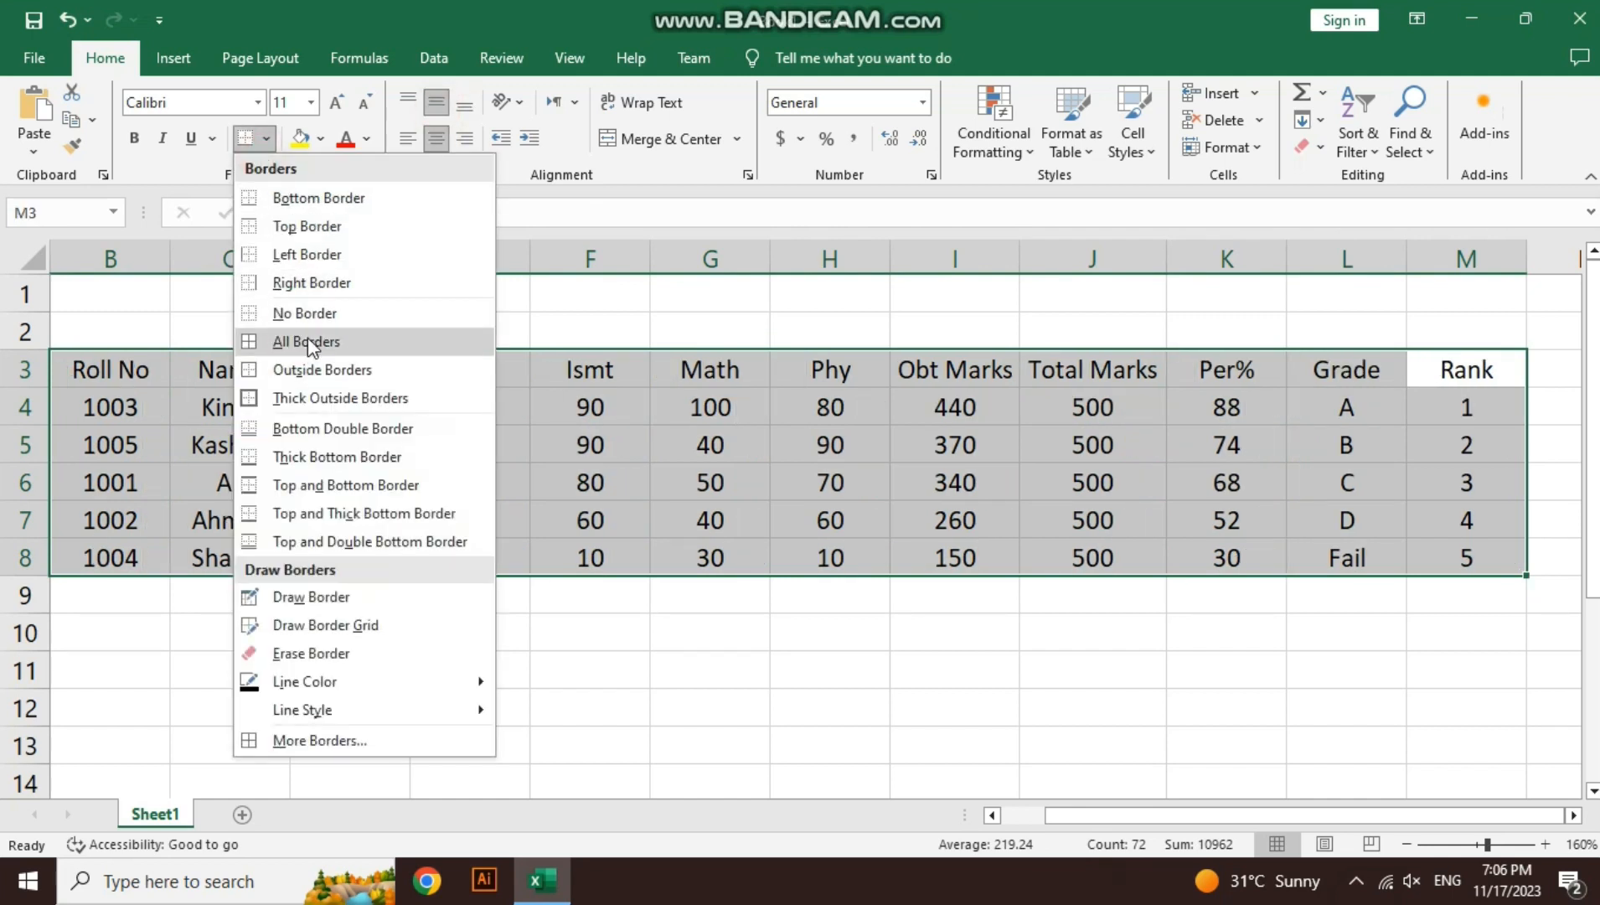
left_click(311, 342)
left_click(585, 680)
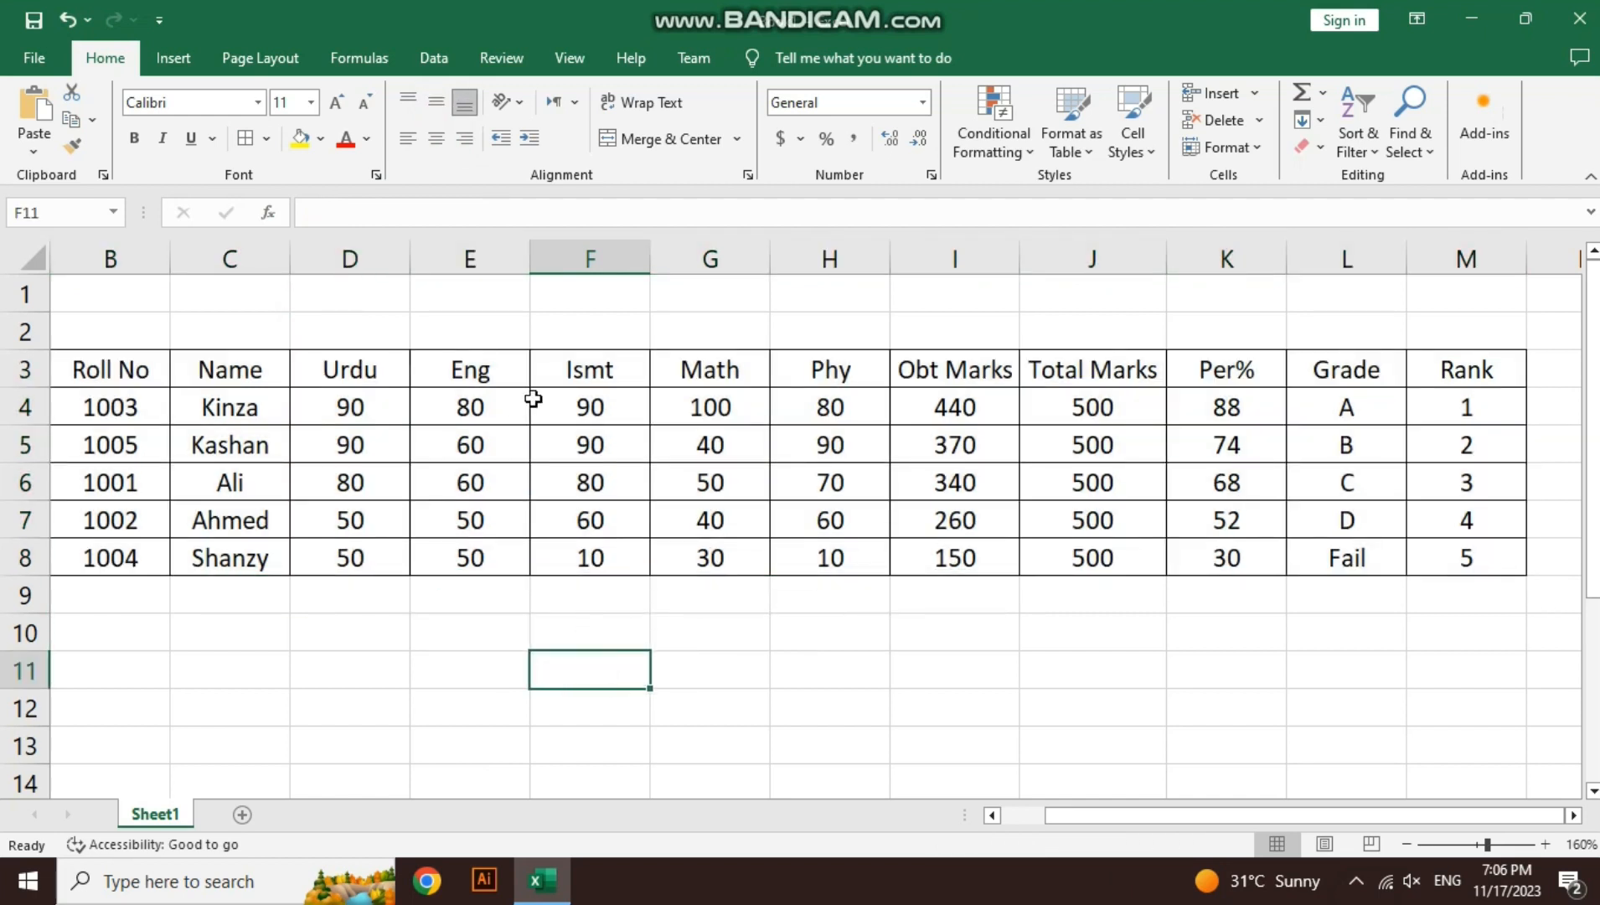
Shade the header row B3:M3 with a light gray fill
left_click_drag(161, 357, 1476, 374)
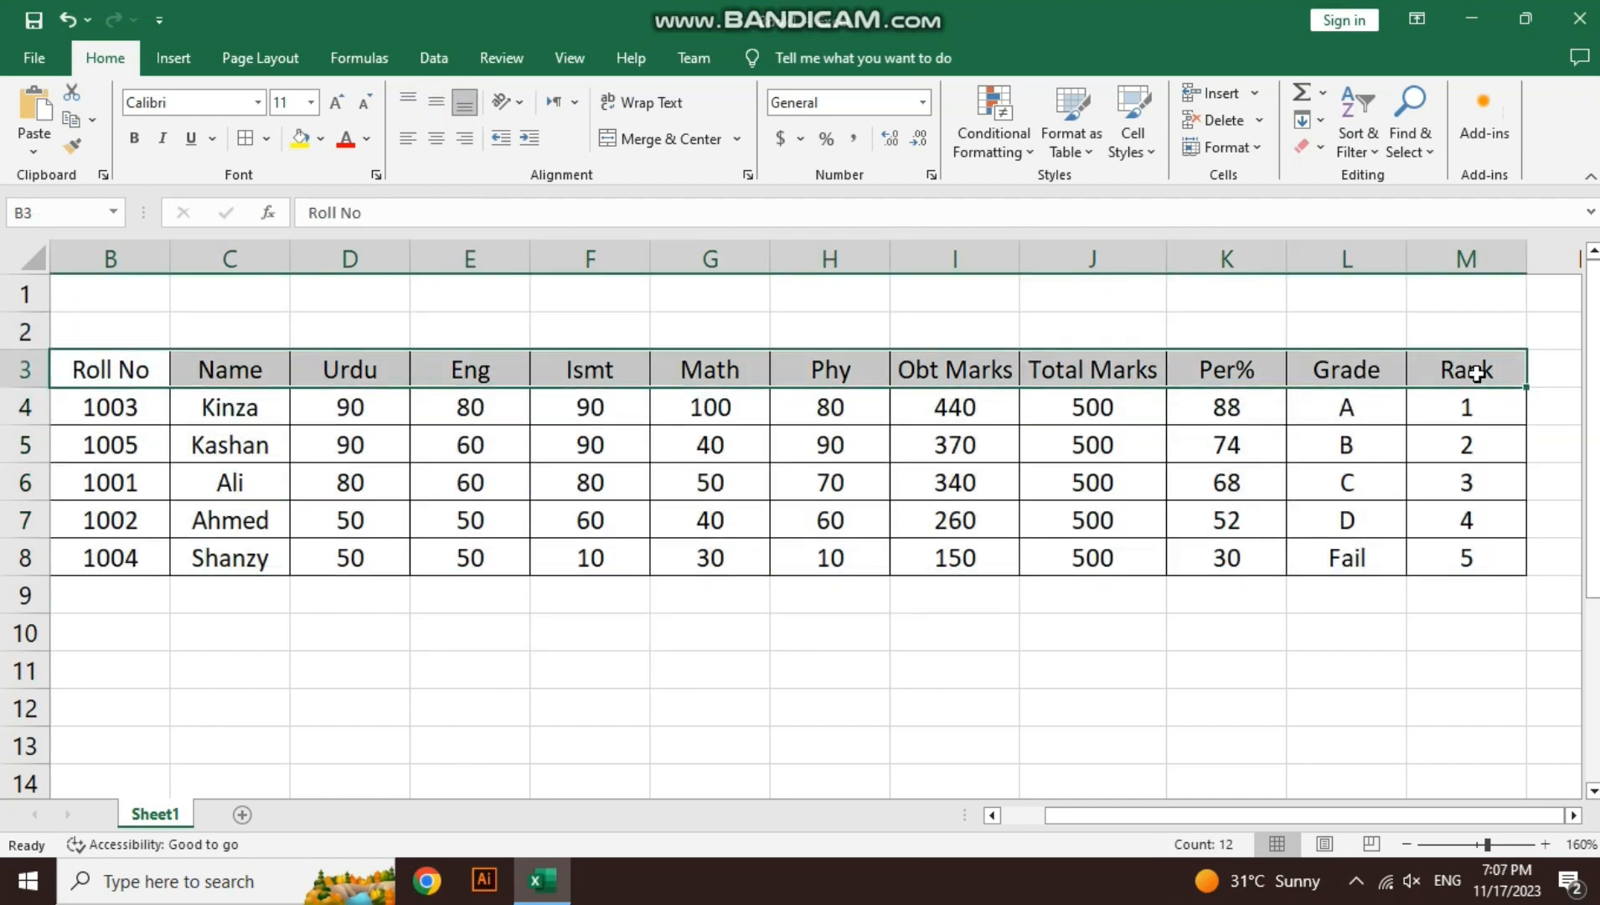
left_click(321, 138)
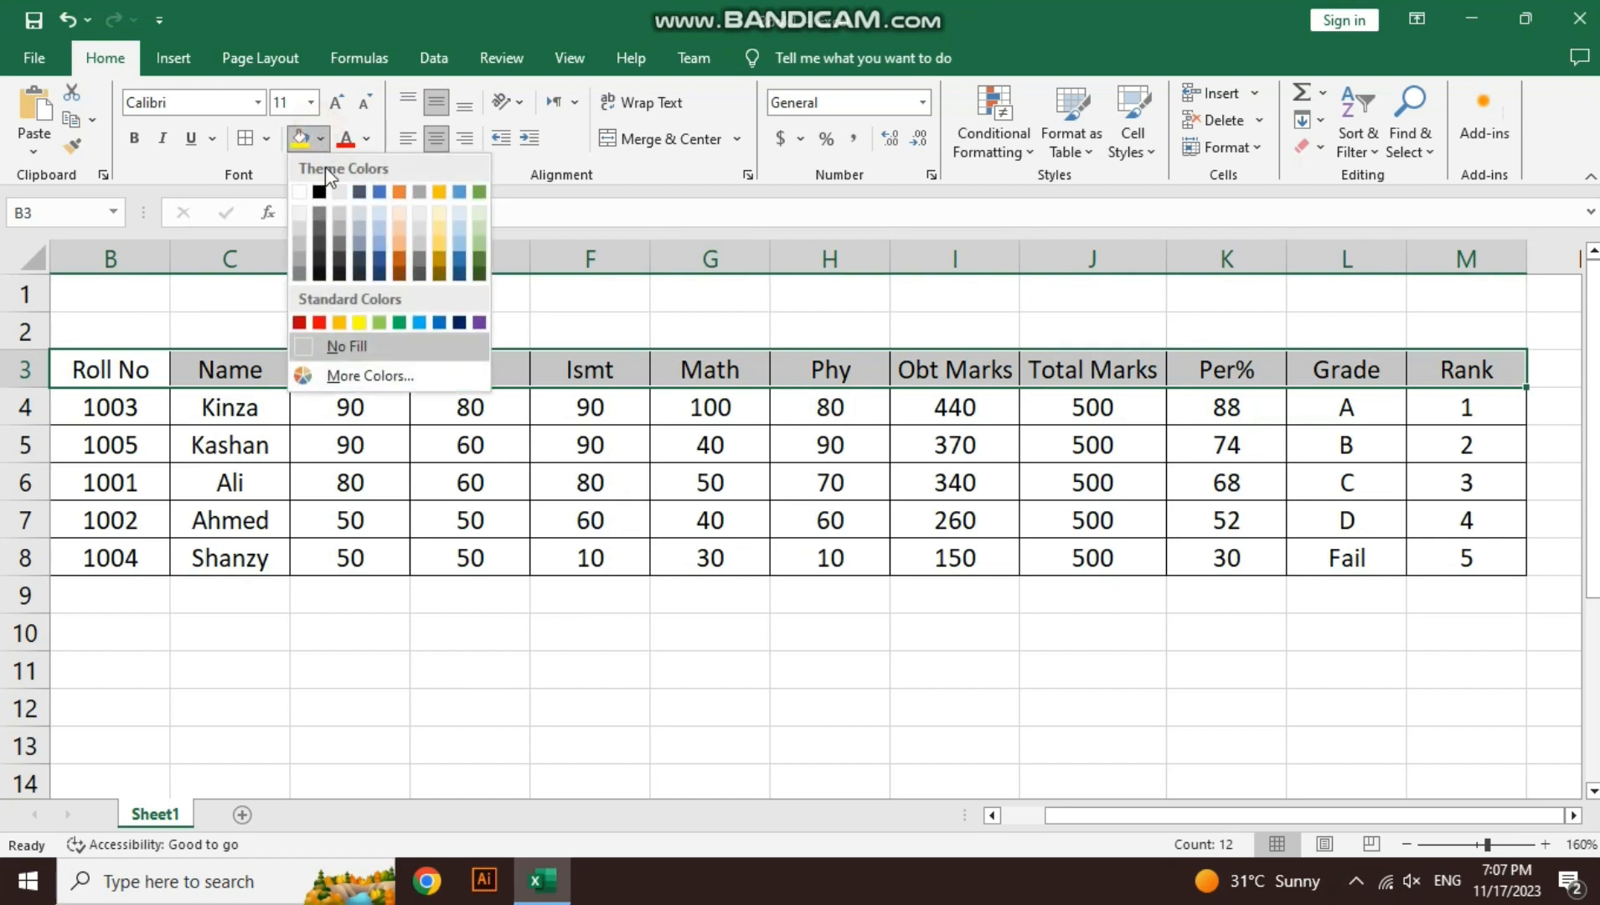
left_click(304, 223)
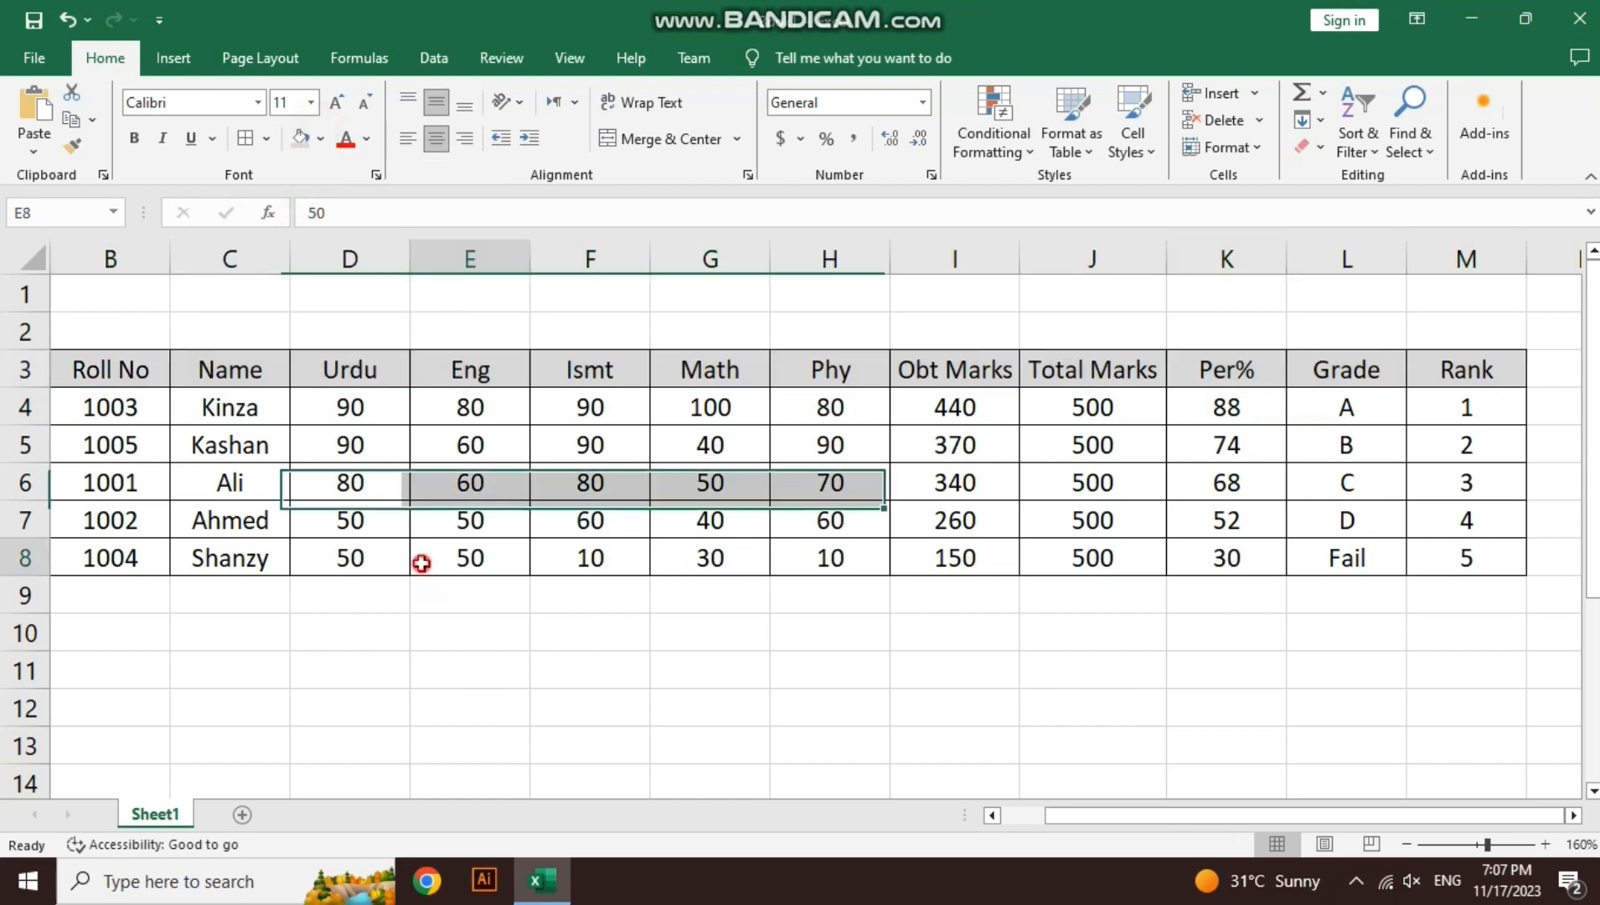
left_click(418, 554)
Merge and center D1:K1 and increase the height of row 1 to make room for a title
left_click_drag(350, 287, 1173, 277)
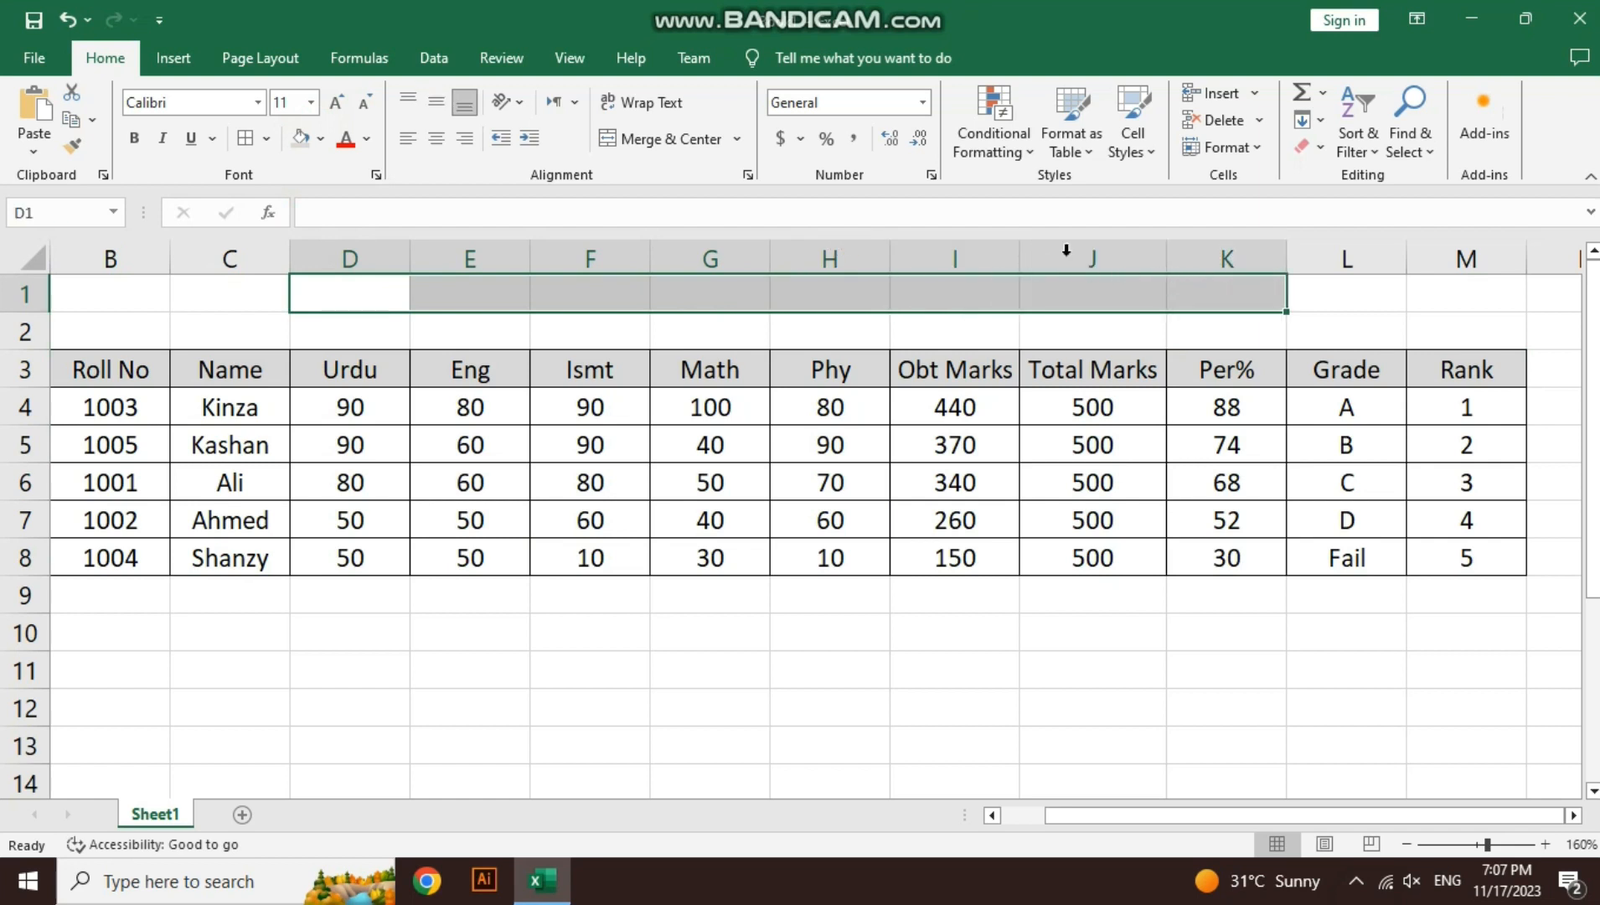
left_click(678, 139)
left_click_drag(45, 312, 45, 366)
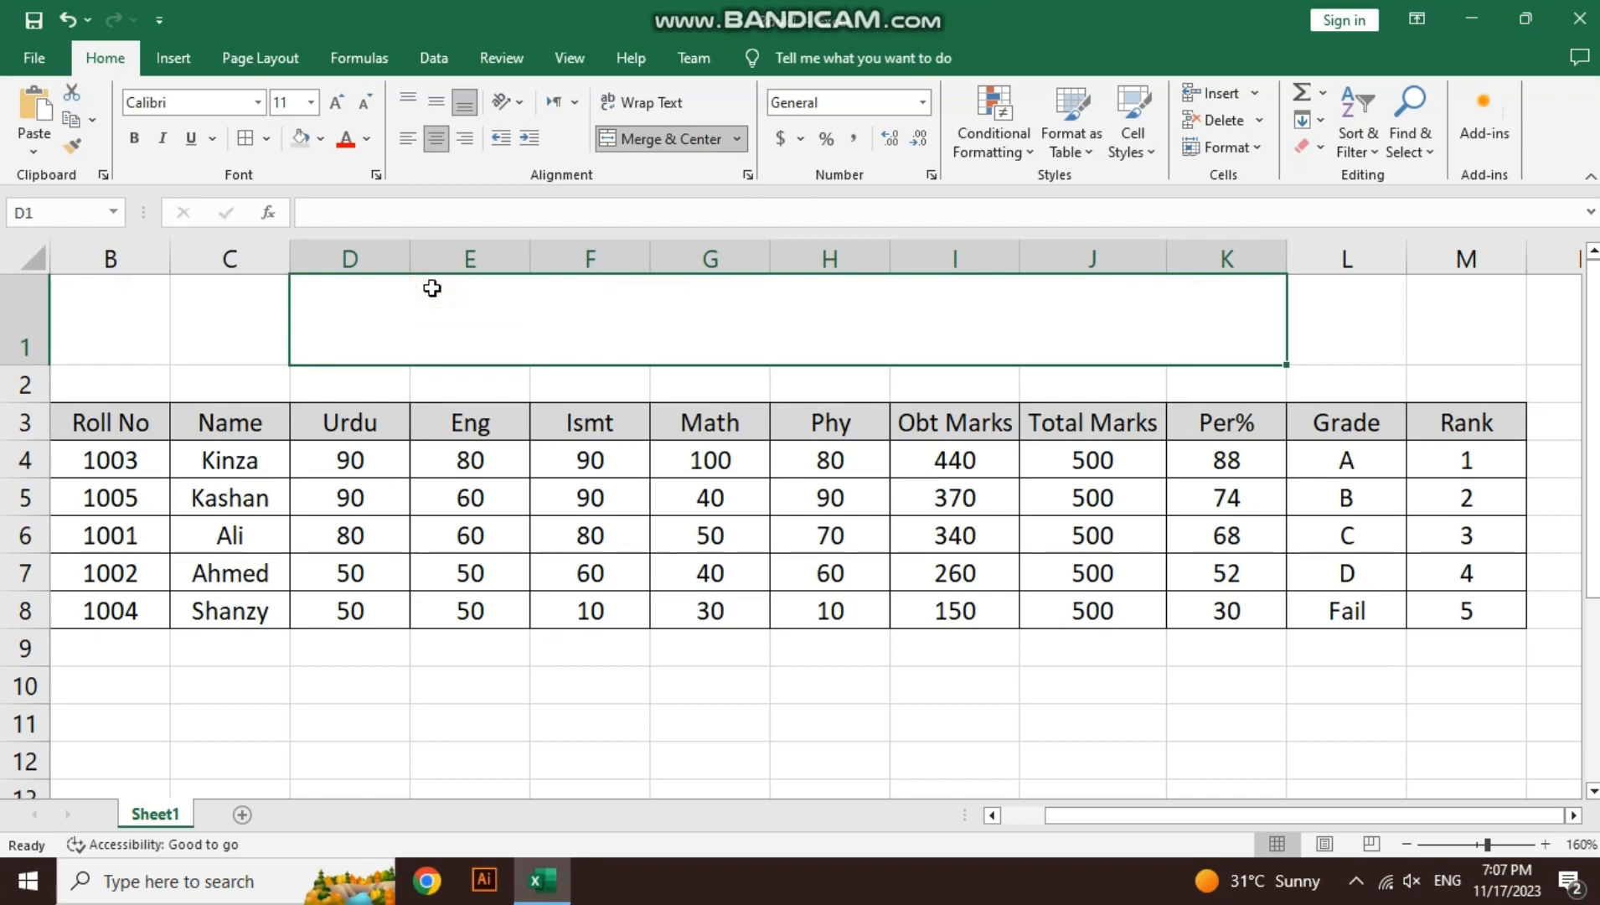
Enter the title "Mark Sheet" in the merged cell D1
type("Mark")
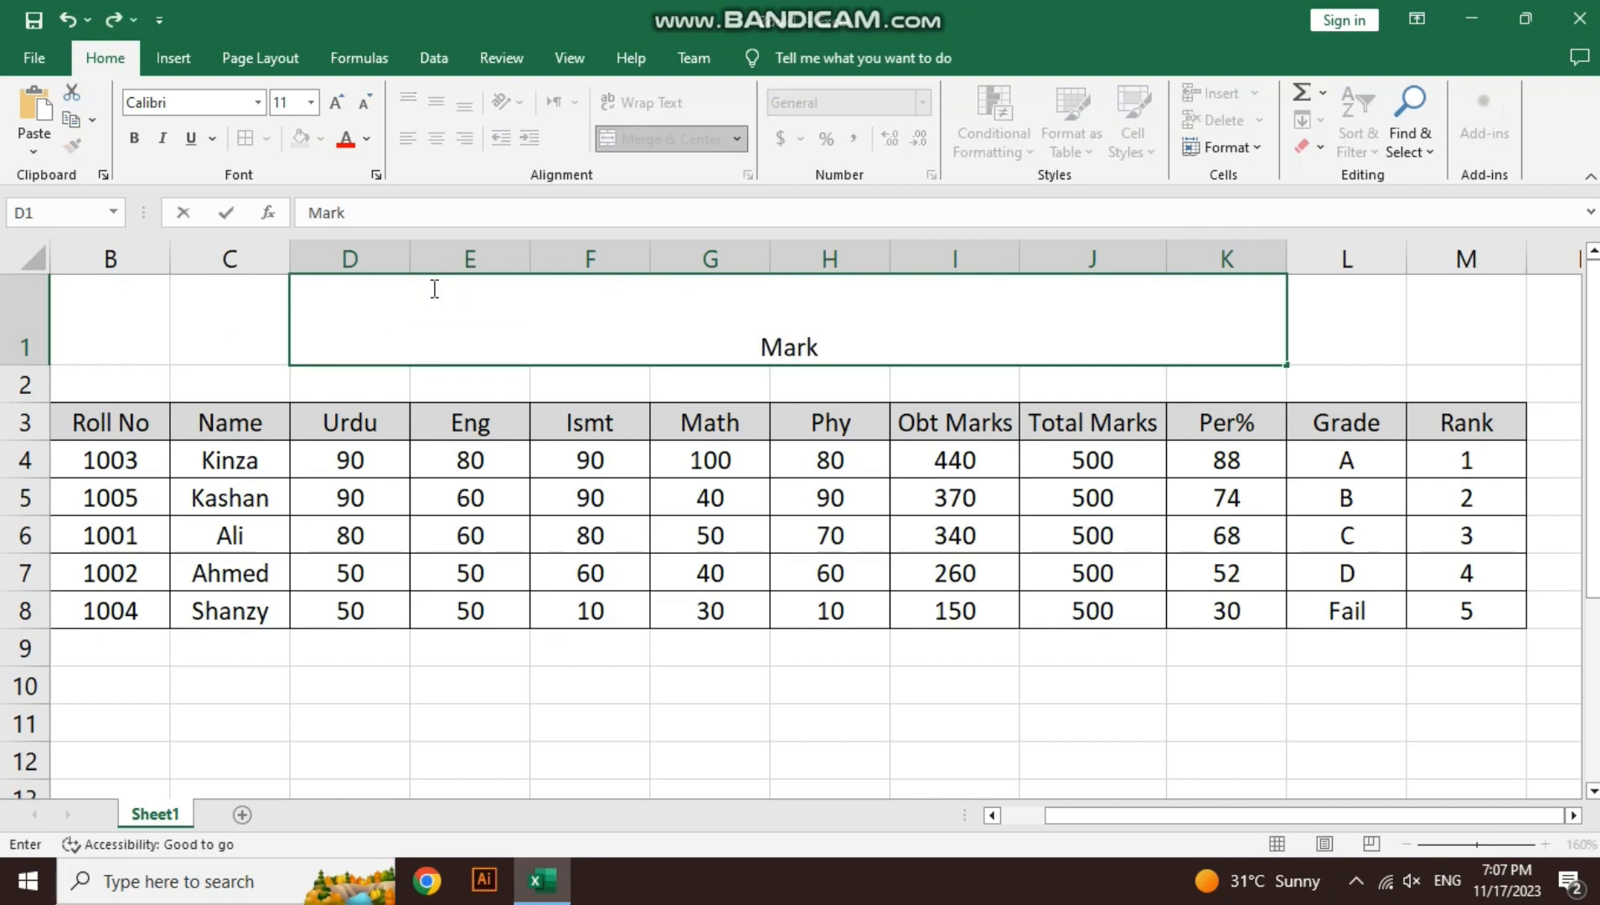
type(" Sheet")
key("Return")
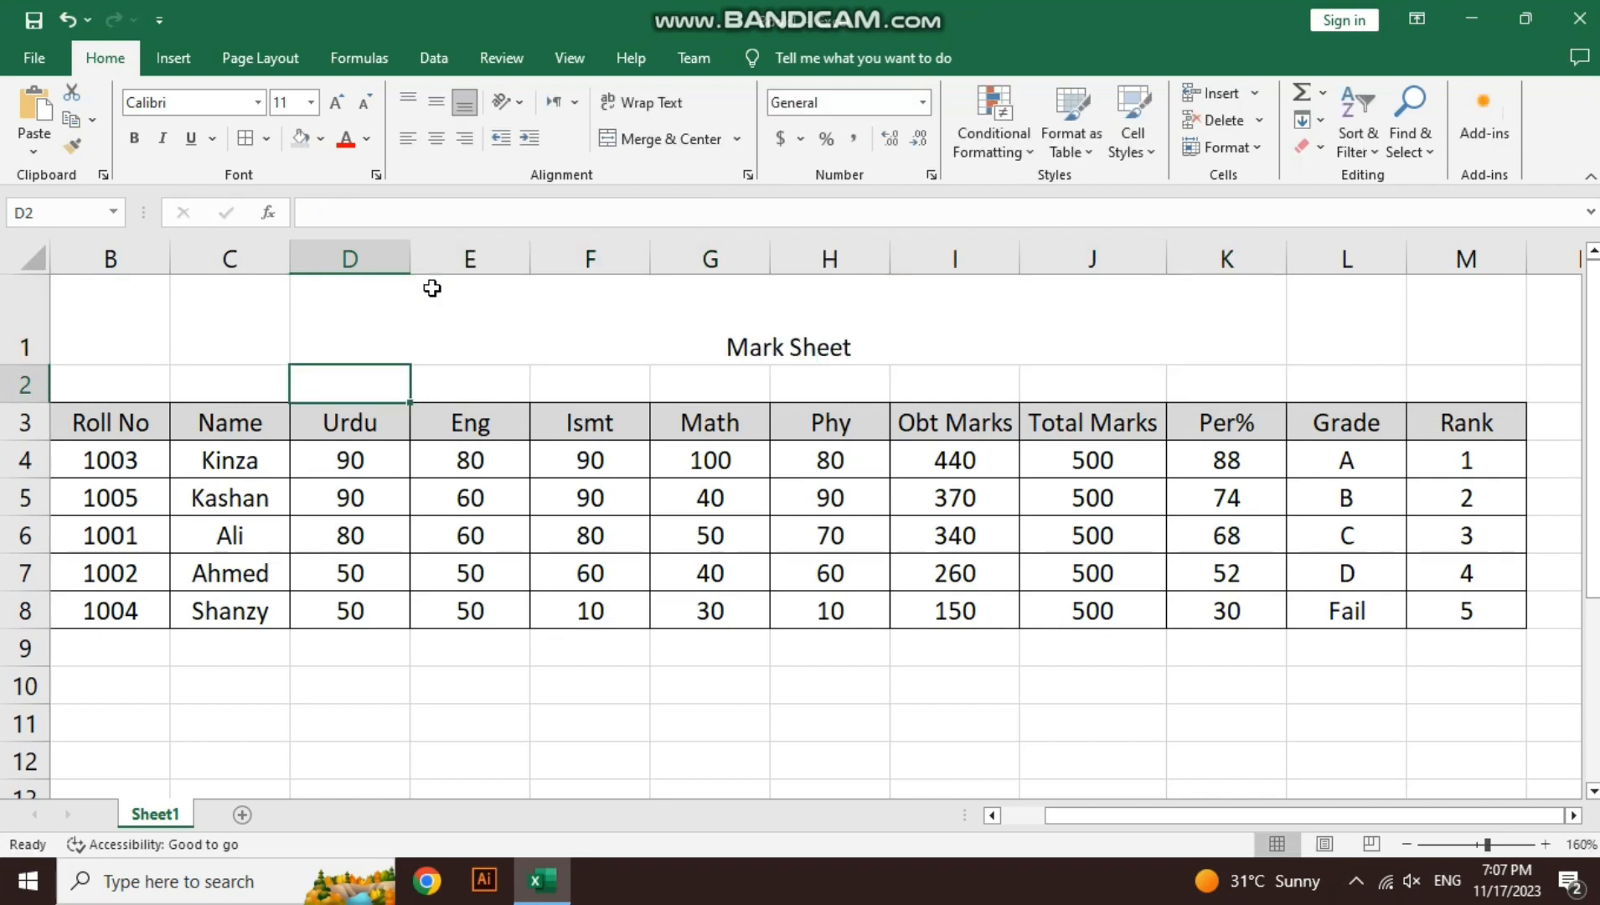
Format the "Mark Sheet" title at font size 26 with underline and bold
left_click(432, 286)
left_click(337, 103)
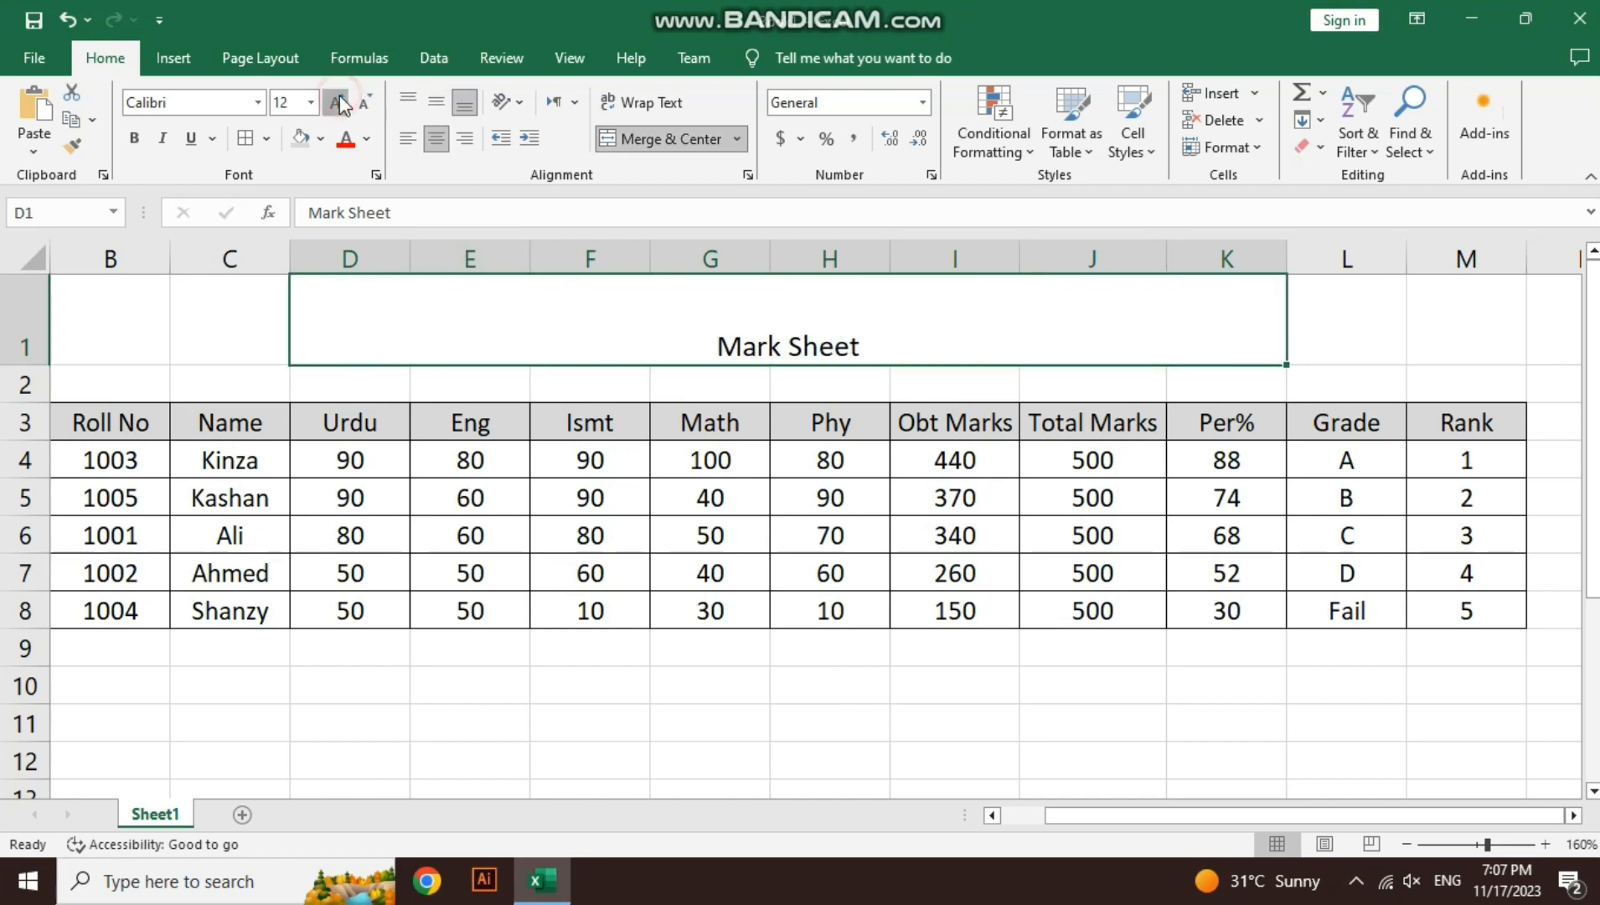
left_click(336, 102)
left_click(337, 102)
left_click(337, 103)
left_click(337, 102)
left_click(337, 102)
left_click(336, 103)
left_click(337, 102)
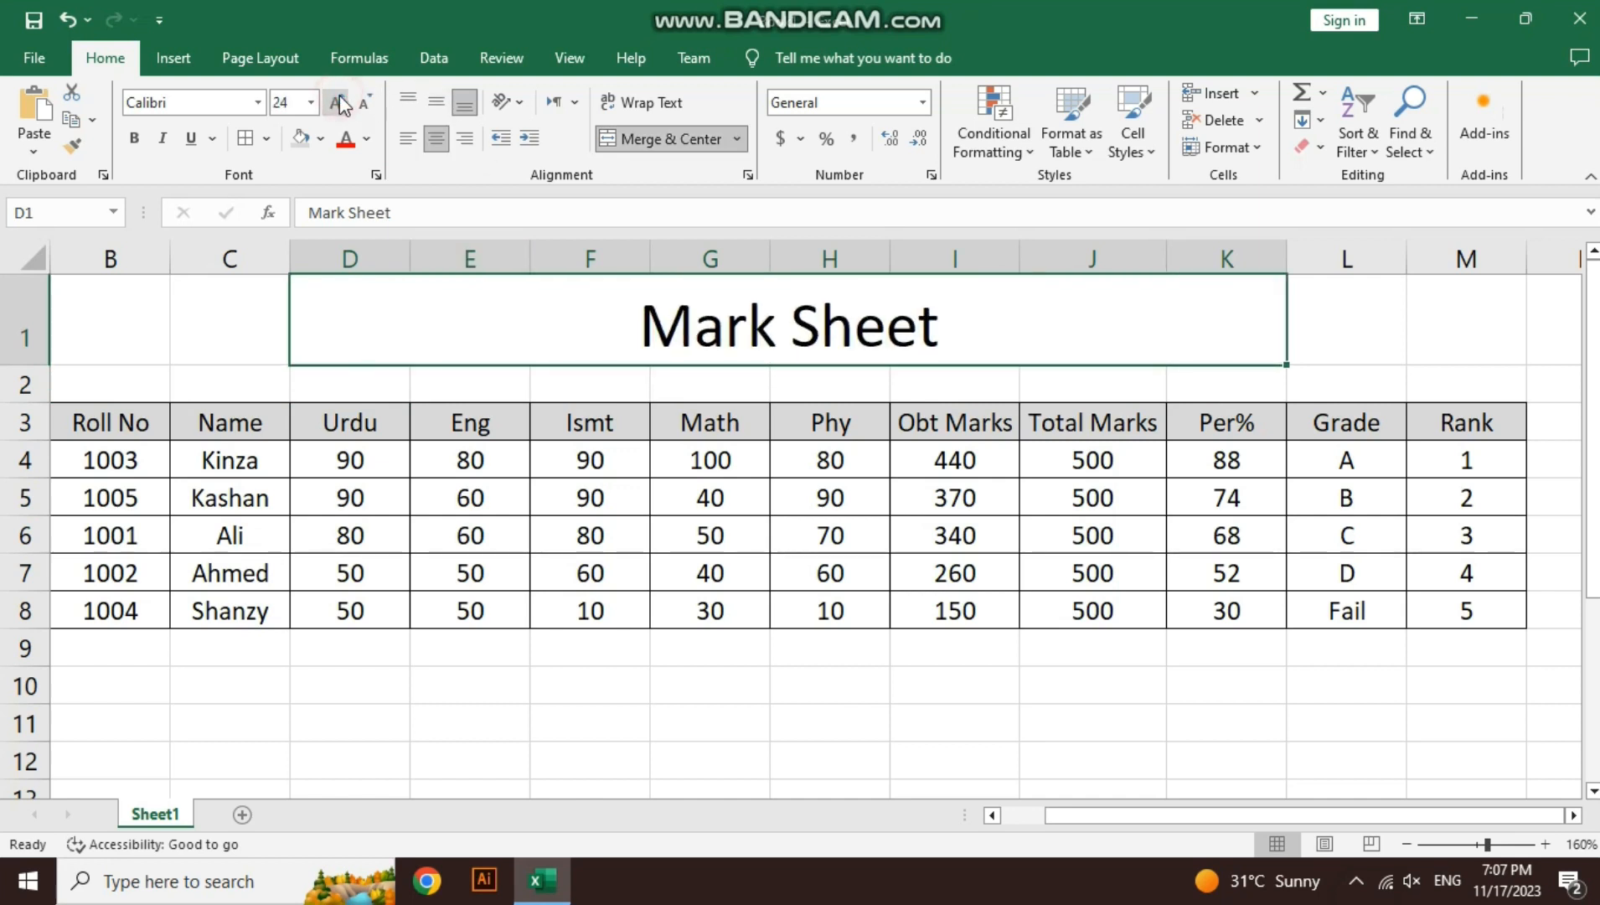
left_click(191, 138)
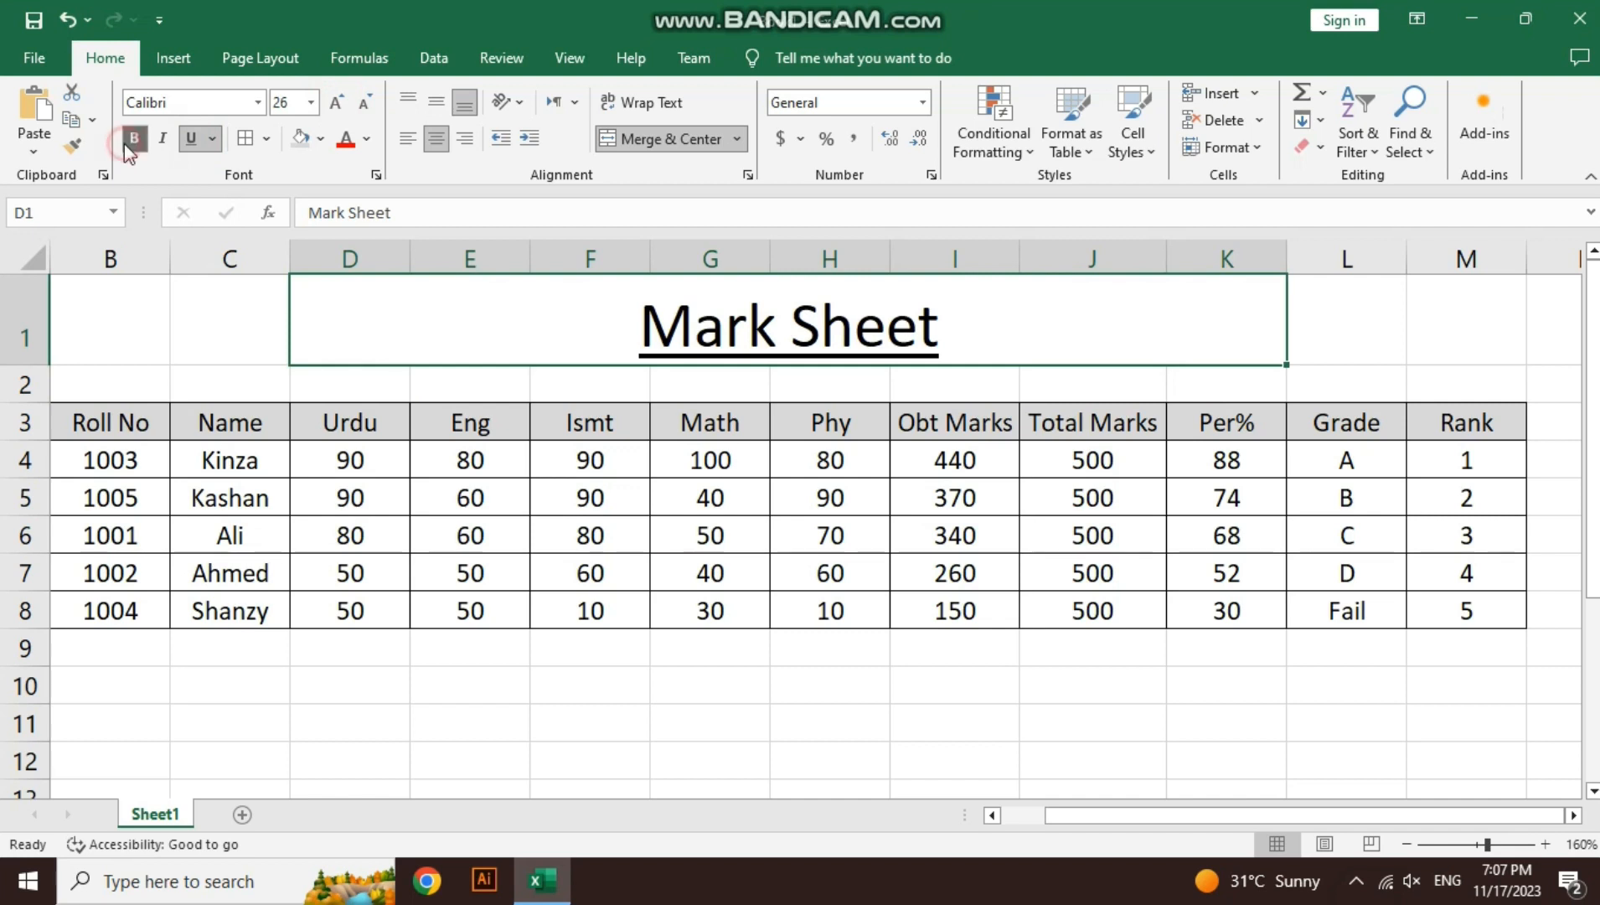
left_click(134, 139)
left_click(550, 695)
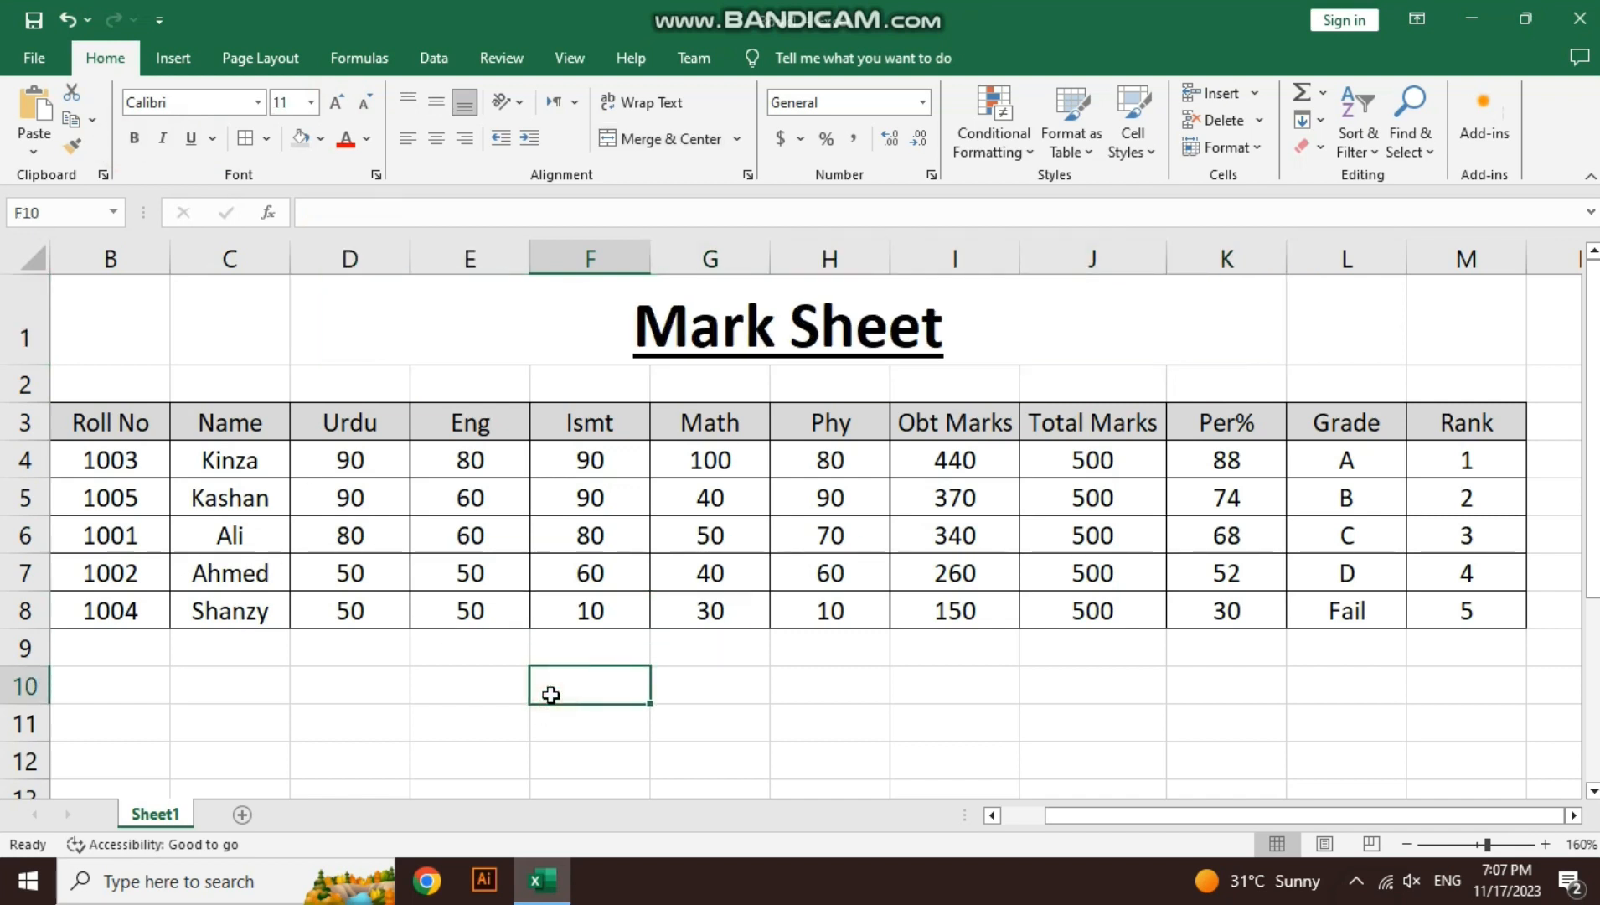